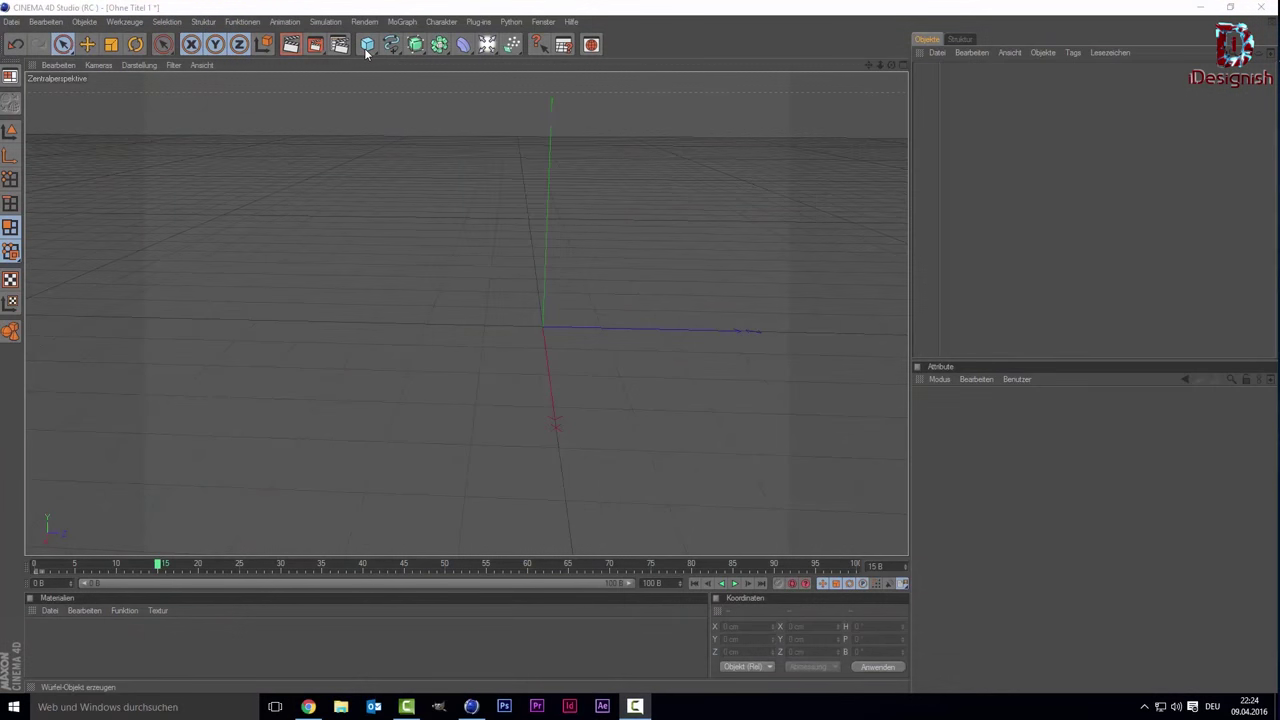
Step: Add a 400 × 400 cm plane, nudge it along X, and make it editable with C
{"action": "left_click", "coordinate": [367, 46]}
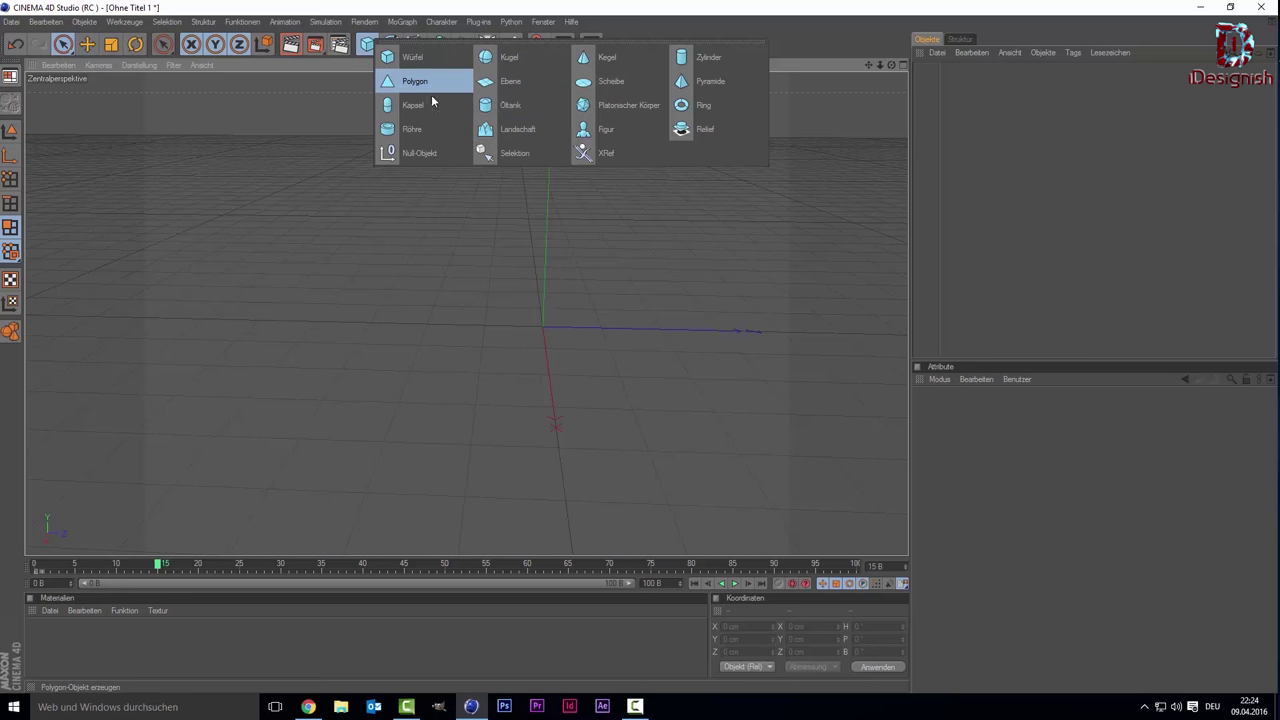
{"action": "left_click", "coordinate": [531, 87]}
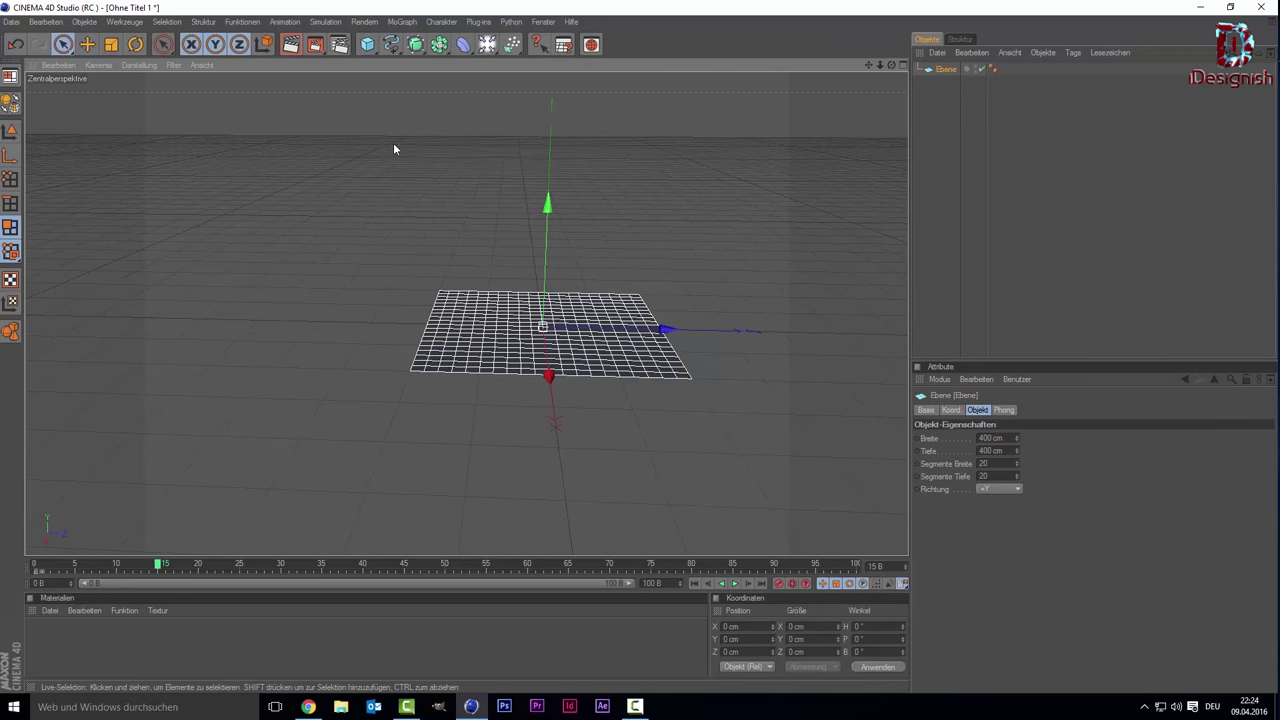
{"action": "scroll", "coordinate": [712, 328], "scroll_direction": "up", "scroll_amount": 3}
{"action": "scroll", "coordinate": [750, 245], "scroll_direction": "up", "scroll_amount": 2}
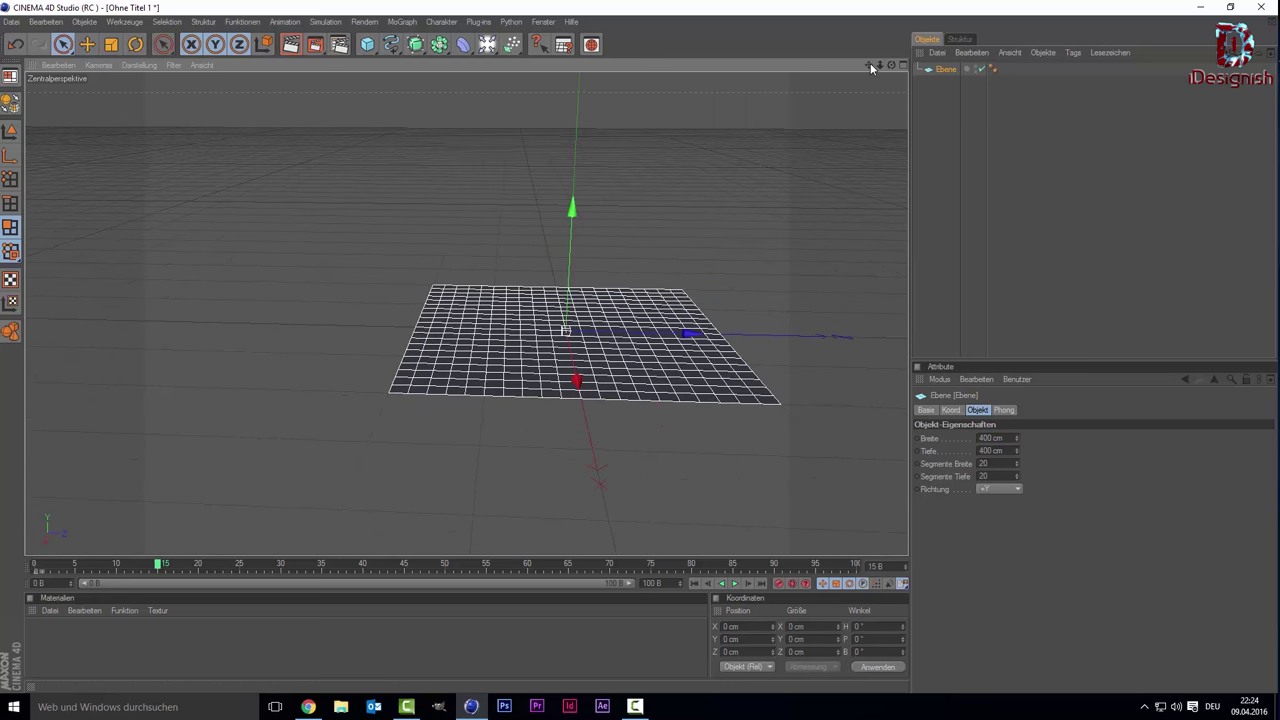
{"action": "left_click_drag", "start_coordinate": [870, 64], "coordinate": [735, 70]}
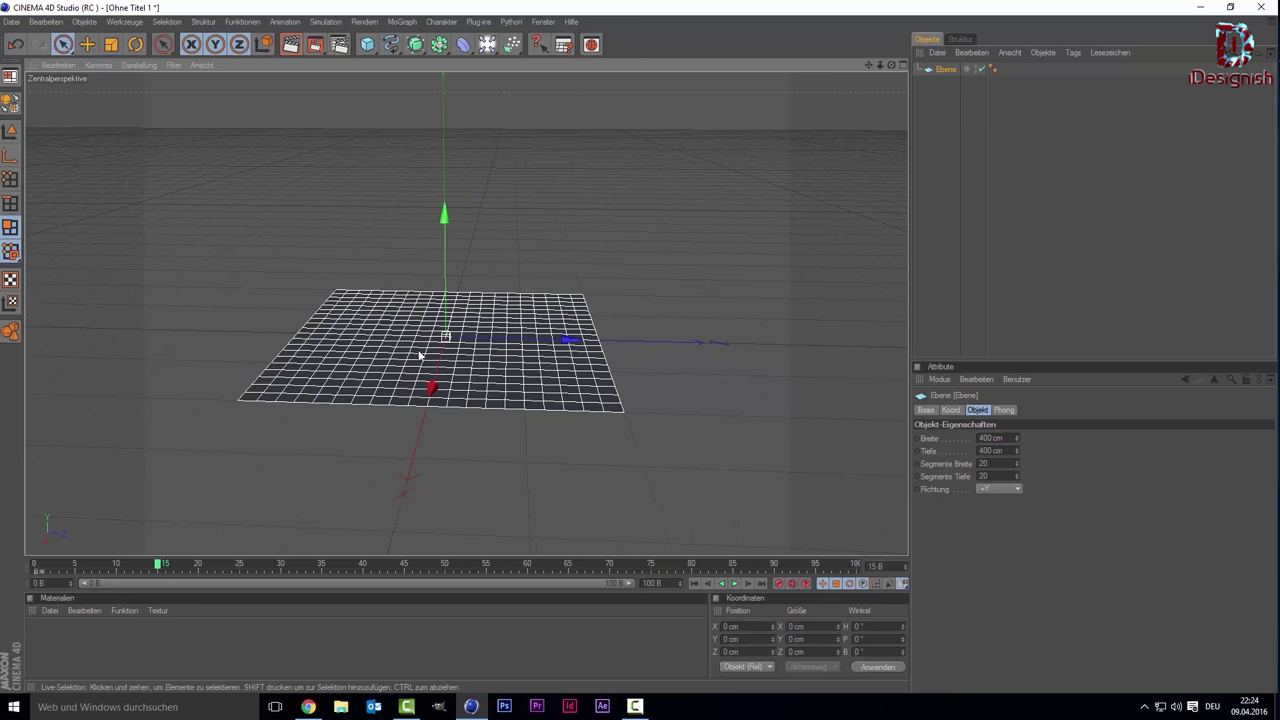
{"action": "scroll", "coordinate": [449, 334], "scroll_direction": "up", "scroll_amount": 2}
{"action": "scroll", "coordinate": [443, 337], "scroll_direction": "up", "scroll_amount": 2}
{"action": "mouse_move", "coordinate": [436, 347]}
{"action": "left_mouse_down"}
{"action": "mouse_move", "coordinate": [511, 349]}
{"action": "mouse_move", "coordinate": [455, 349]}
{"action": "left_mouse_up"}
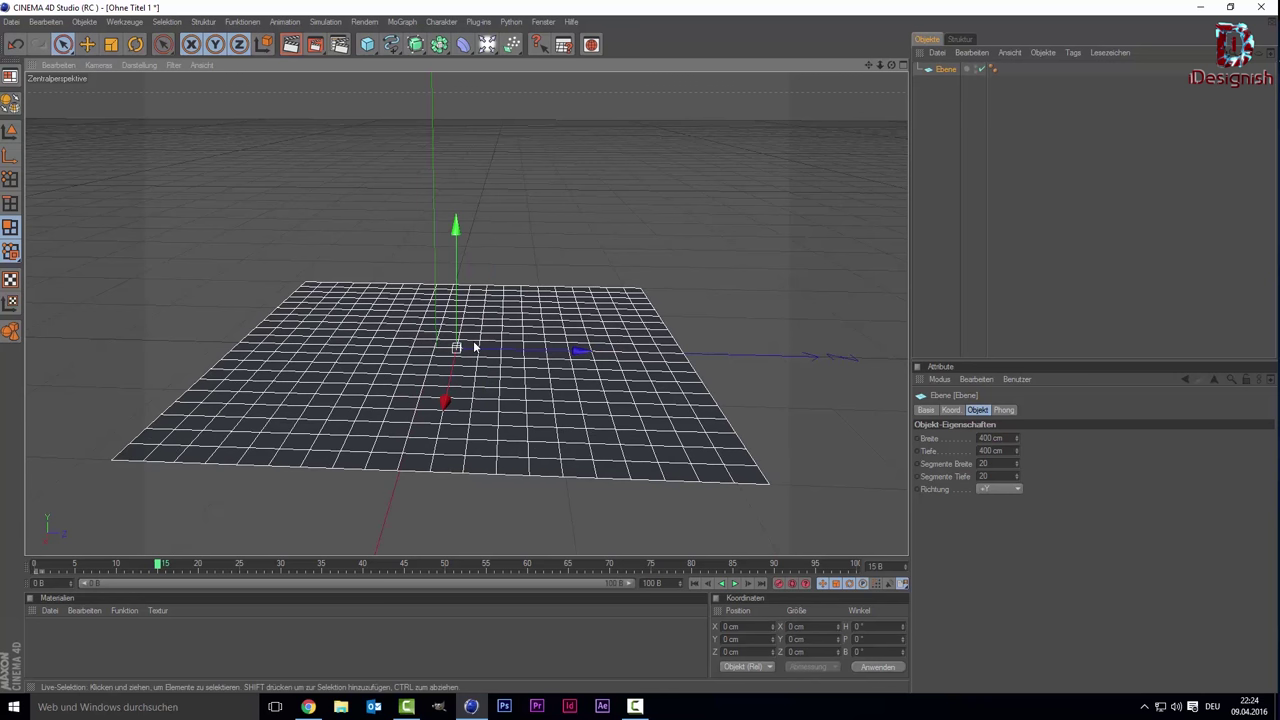
{"action": "left_click_drag", "start_coordinate": [477, 349], "coordinate": [467, 340]}
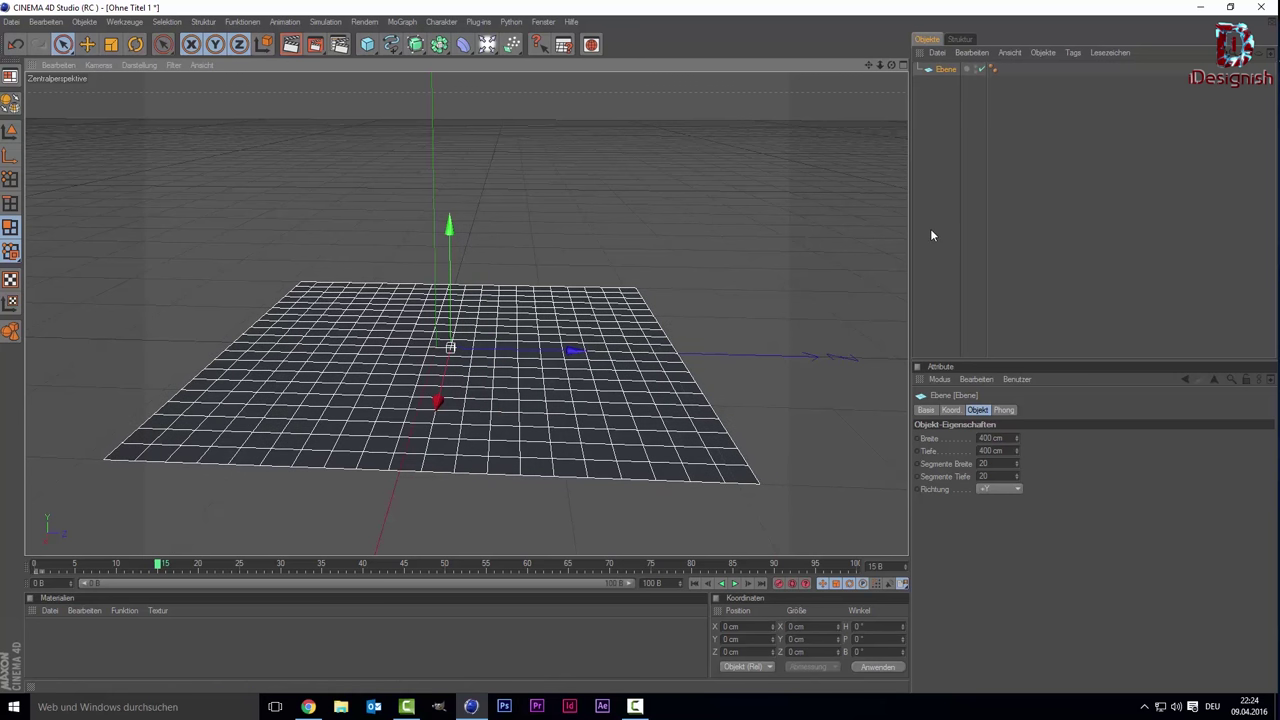
{"action": "key", "text": "c"}
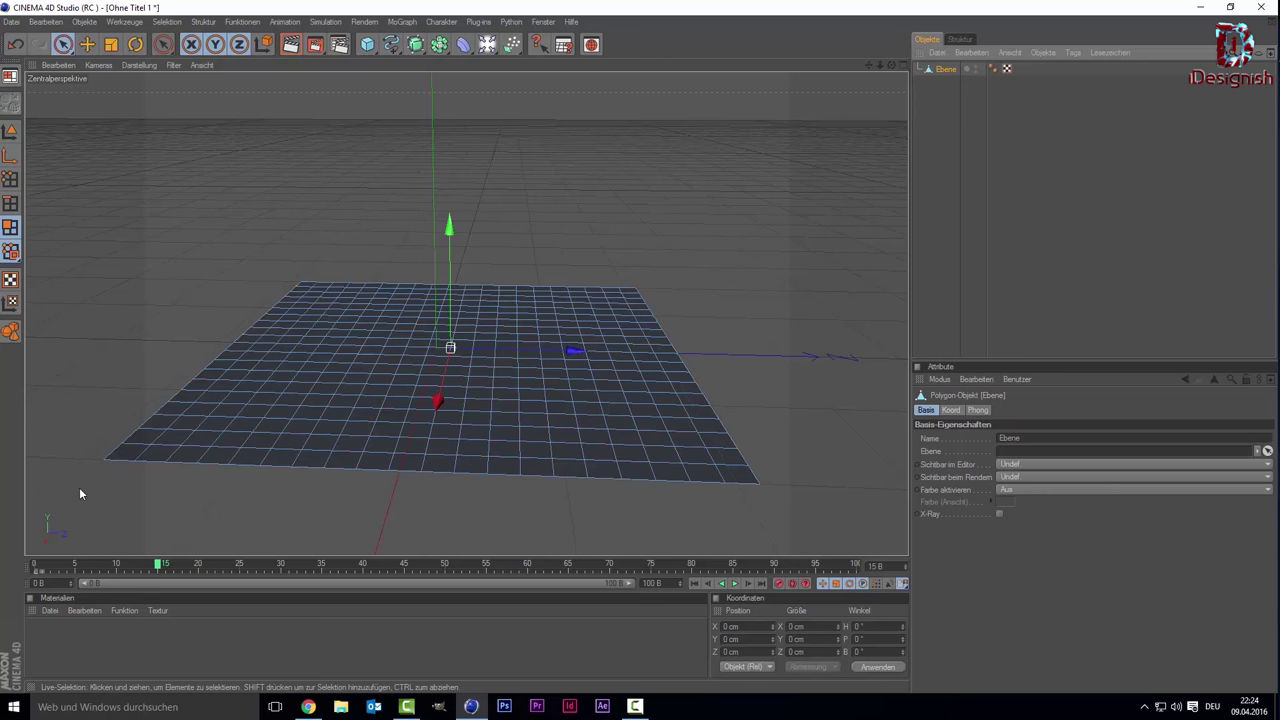
Step: Loop-select the plane's left-edge polygons, narrowed to the single outermost row
{"action": "left_click", "coordinate": [108, 457]}
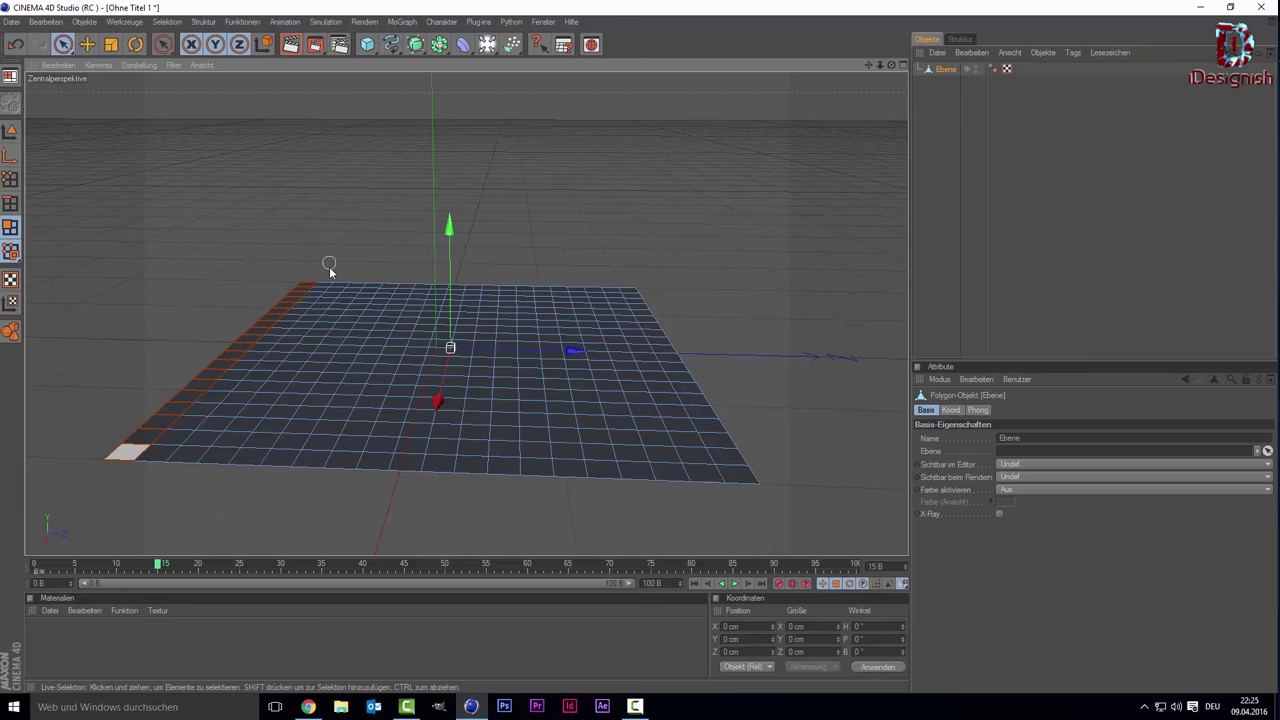
{"action": "left_click", "coordinate": [98, 470]}
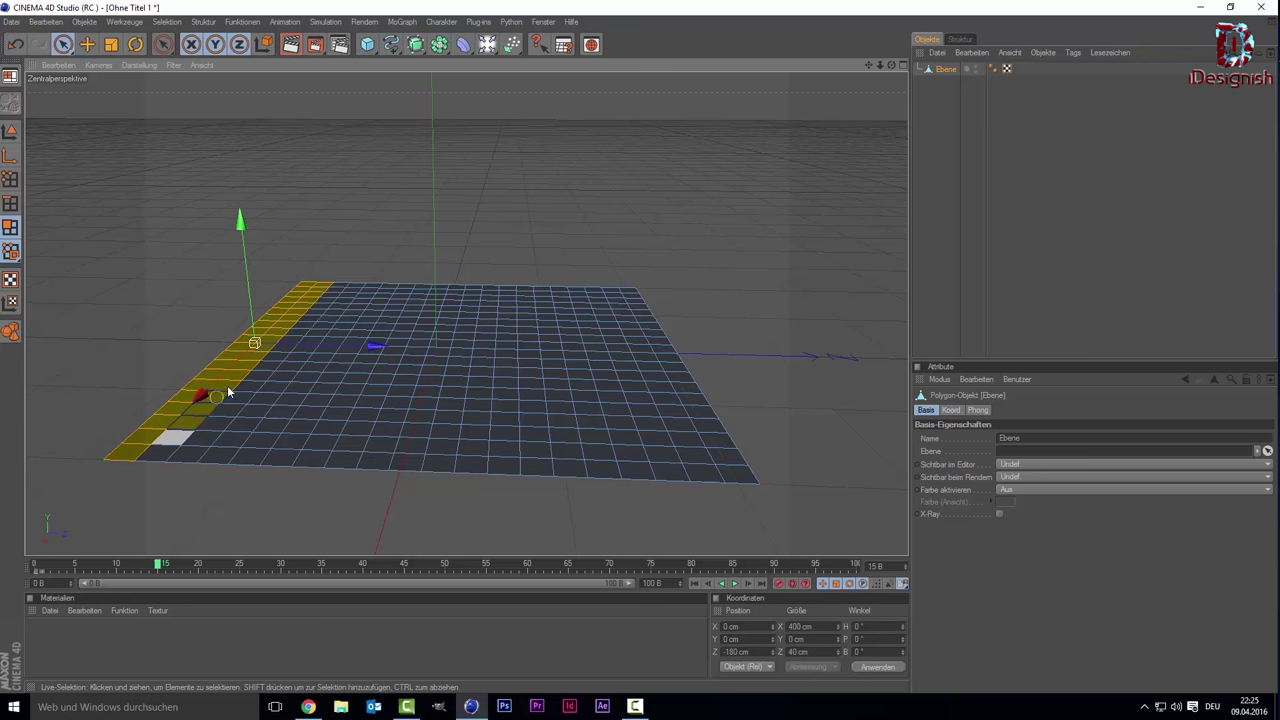
{"action": "left_click", "coordinate": [336, 281]}
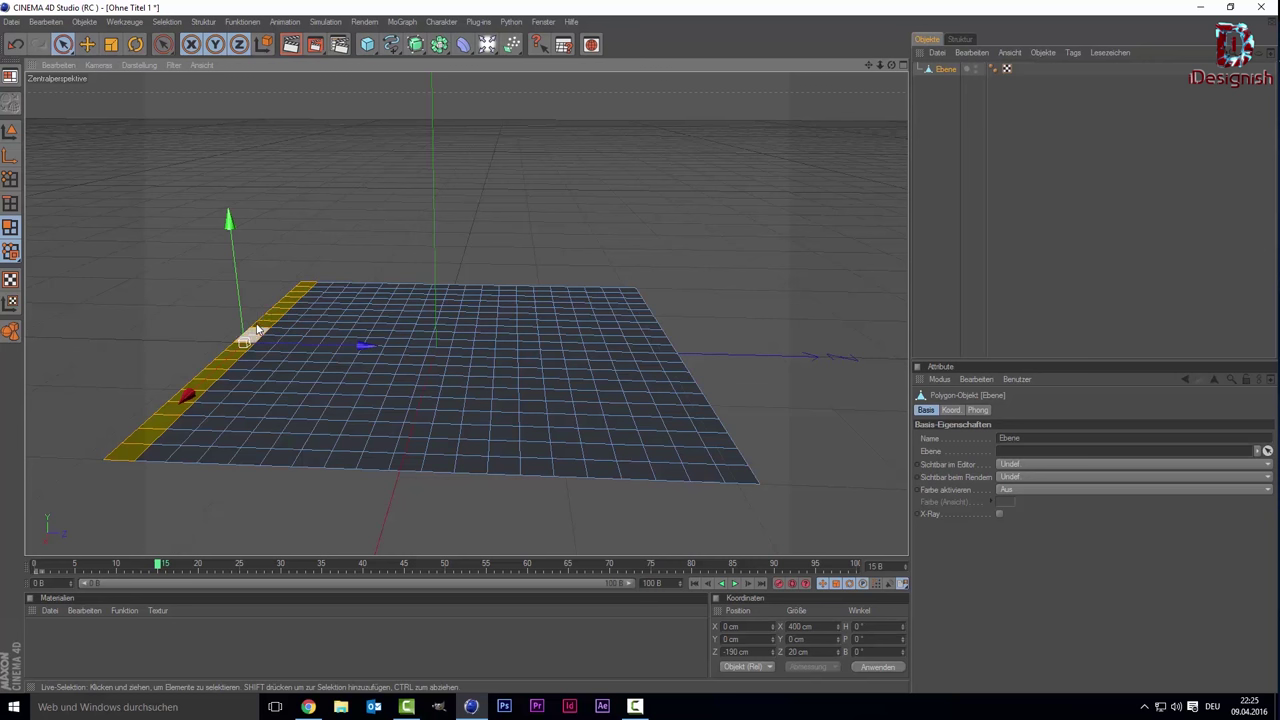
{"action": "right_click", "coordinate": [276, 424]}
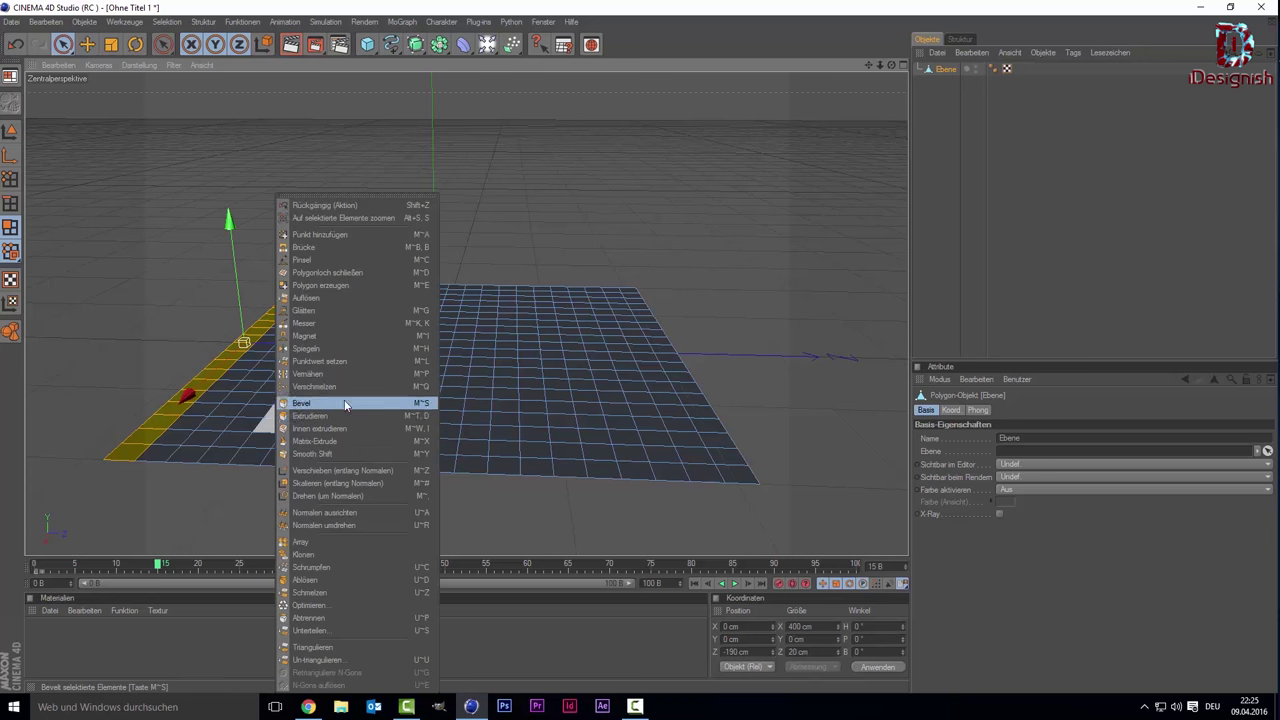
Step: Bevel the left-edge row with about 9.4 cm extrusion and 9.4 cm inner offset
{"action": "left_click", "coordinate": [305, 402]}
{"action": "left_click_drag", "start_coordinate": [250, 527], "coordinate": [246, 527]}
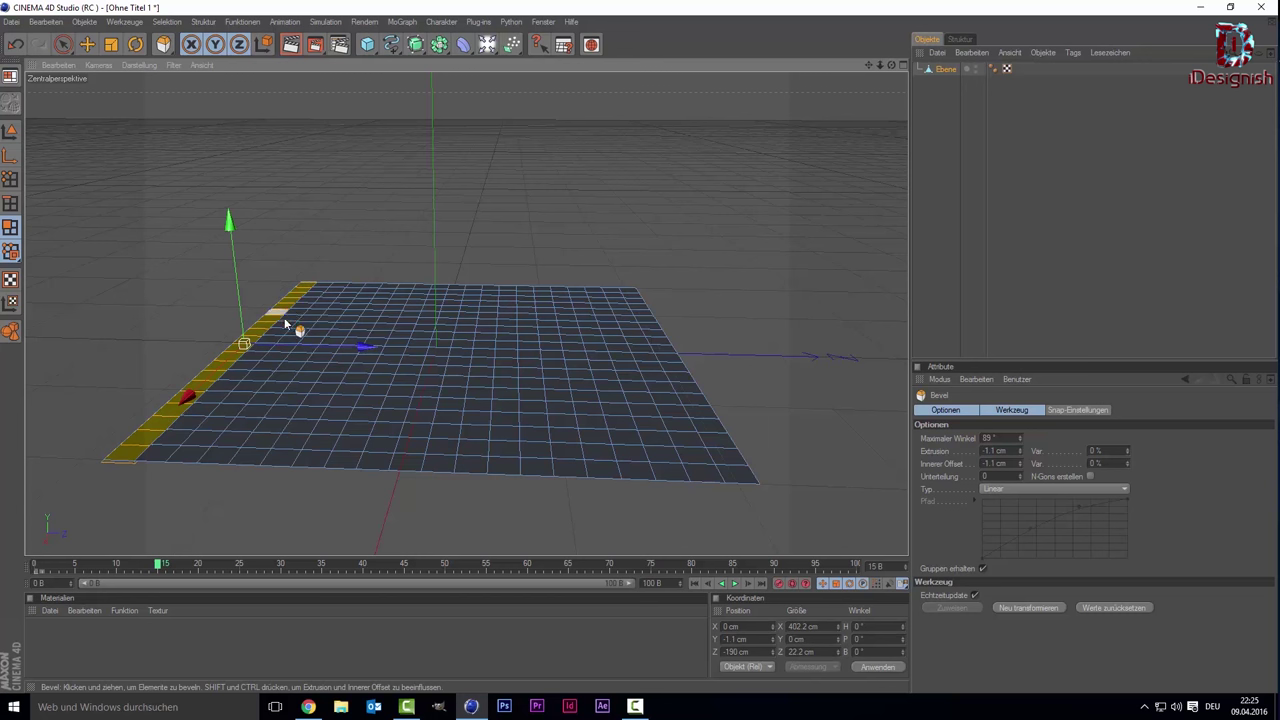
{"action": "mouse_move", "coordinate": [277, 528]}
{"action": "left_mouse_down"}
{"action": "mouse_move", "coordinate": [262, 528]}
{"action": "mouse_move", "coordinate": [332, 528]}
{"action": "mouse_move", "coordinate": [317, 528]}
{"action": "left_mouse_up"}
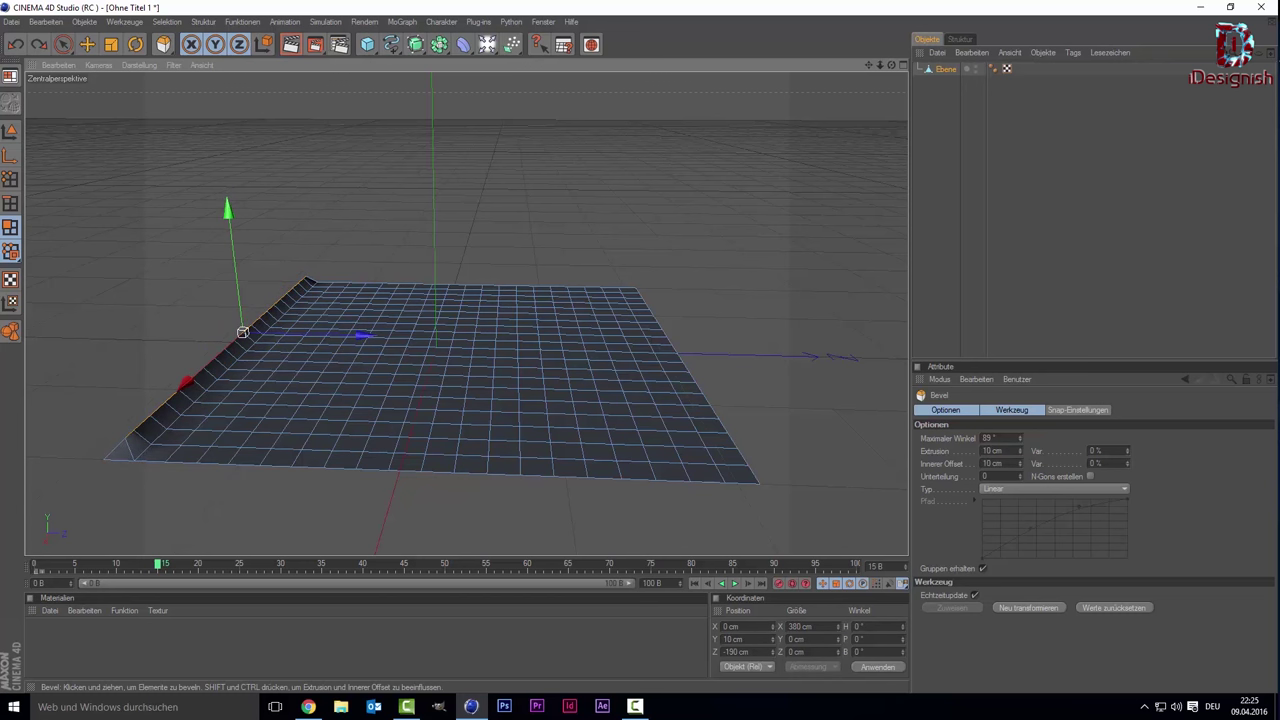
{"action": "left_click_drag", "start_coordinate": [317, 528], "coordinate": [316, 528]}
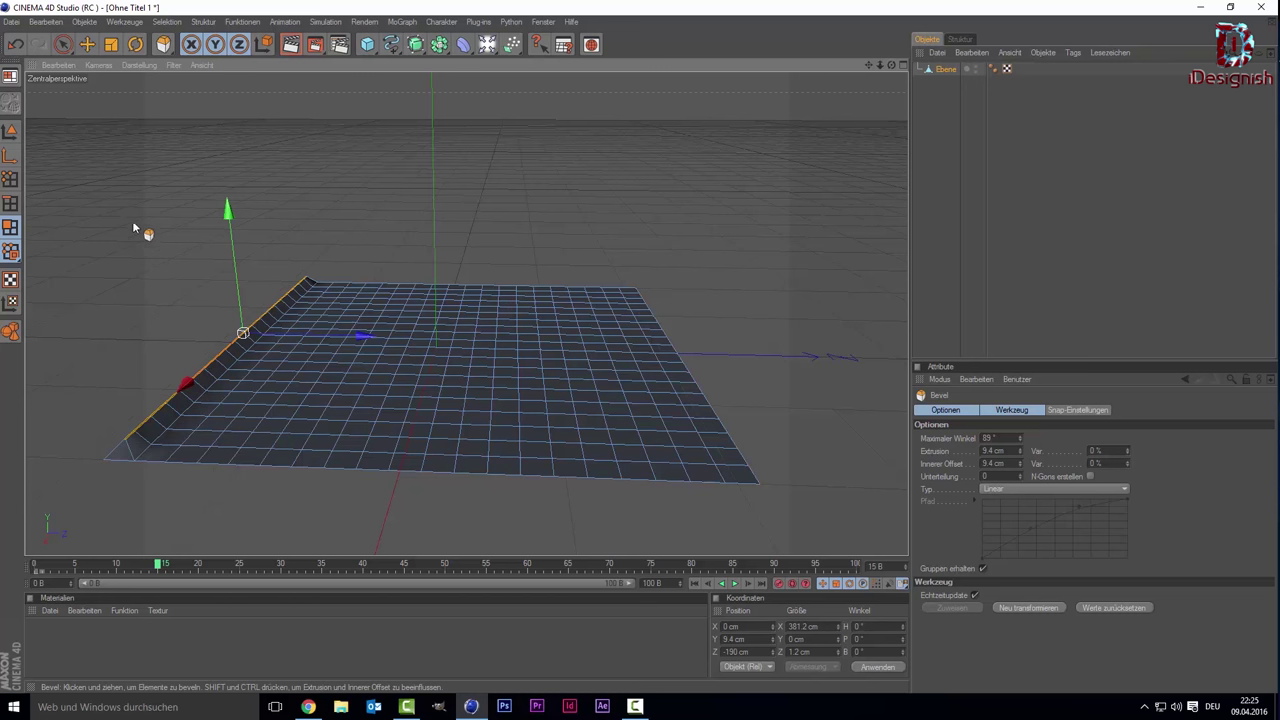
{"action": "left_click", "coordinate": [66, 50]}
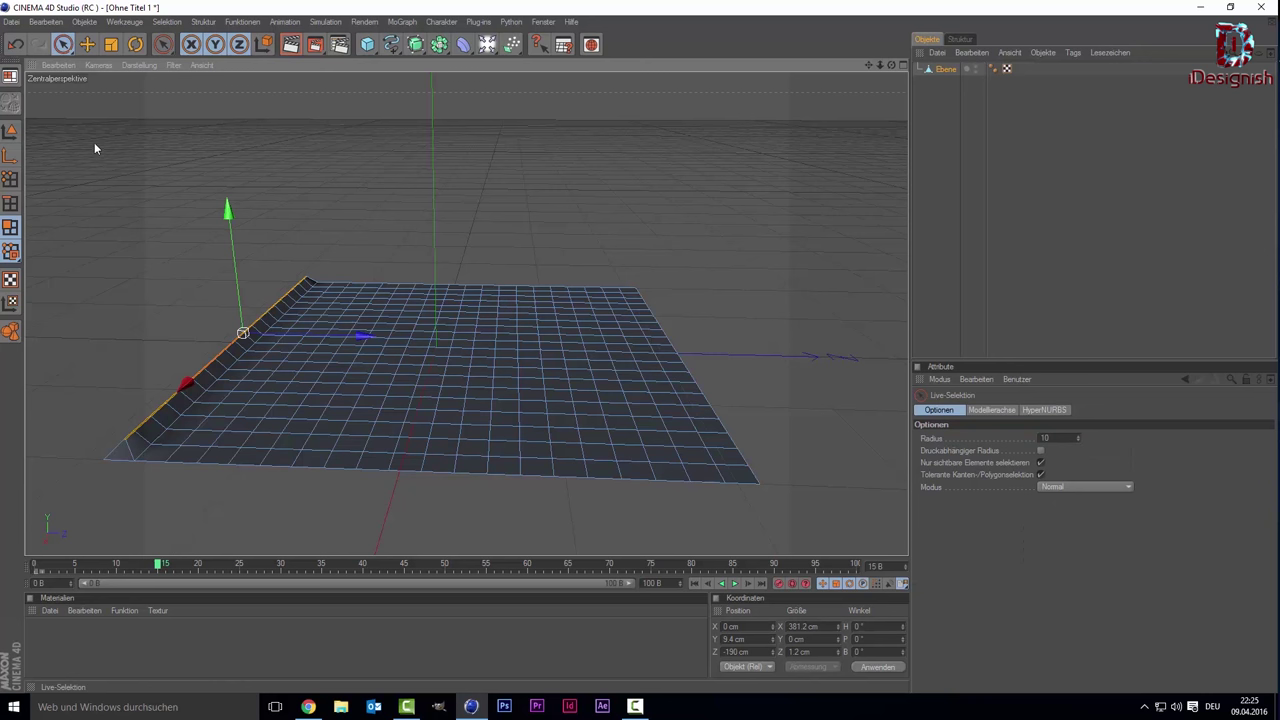
Step: Pull the bevelled edge row straight up on Y into a tall back wall
{"action": "left_click_drag", "start_coordinate": [240, 295], "coordinate": [238, 115], "text": "ctrl"}
{"action": "scroll", "coordinate": [340, 415], "scroll_direction": "down", "scroll_amount": 3}
{"action": "scroll", "coordinate": [348, 433], "scroll_direction": "up", "scroll_amount": 3}
{"action": "scroll", "coordinate": [520, 366], "scroll_direction": "down", "scroll_amount": 2}
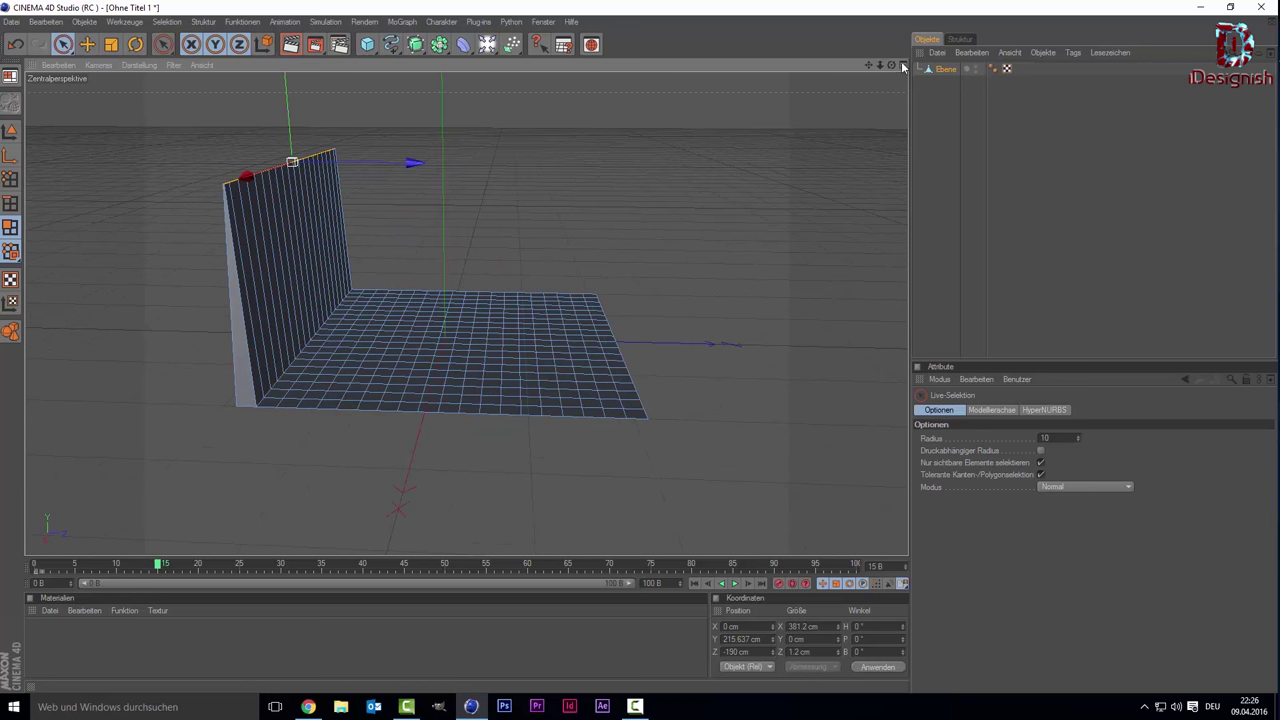
{"action": "left_click_drag", "start_coordinate": [892, 65], "coordinate": [700, 72]}
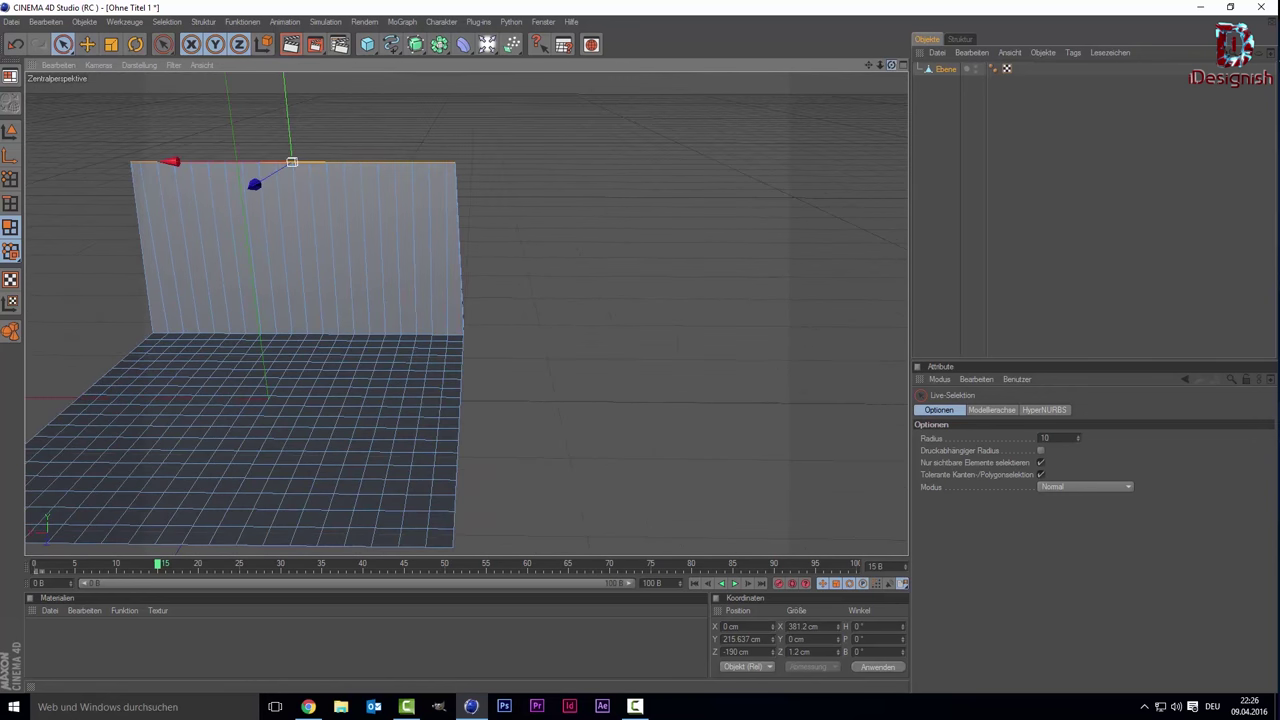
{"action": "left_click_drag", "start_coordinate": [866, 64], "coordinate": [846, 225]}
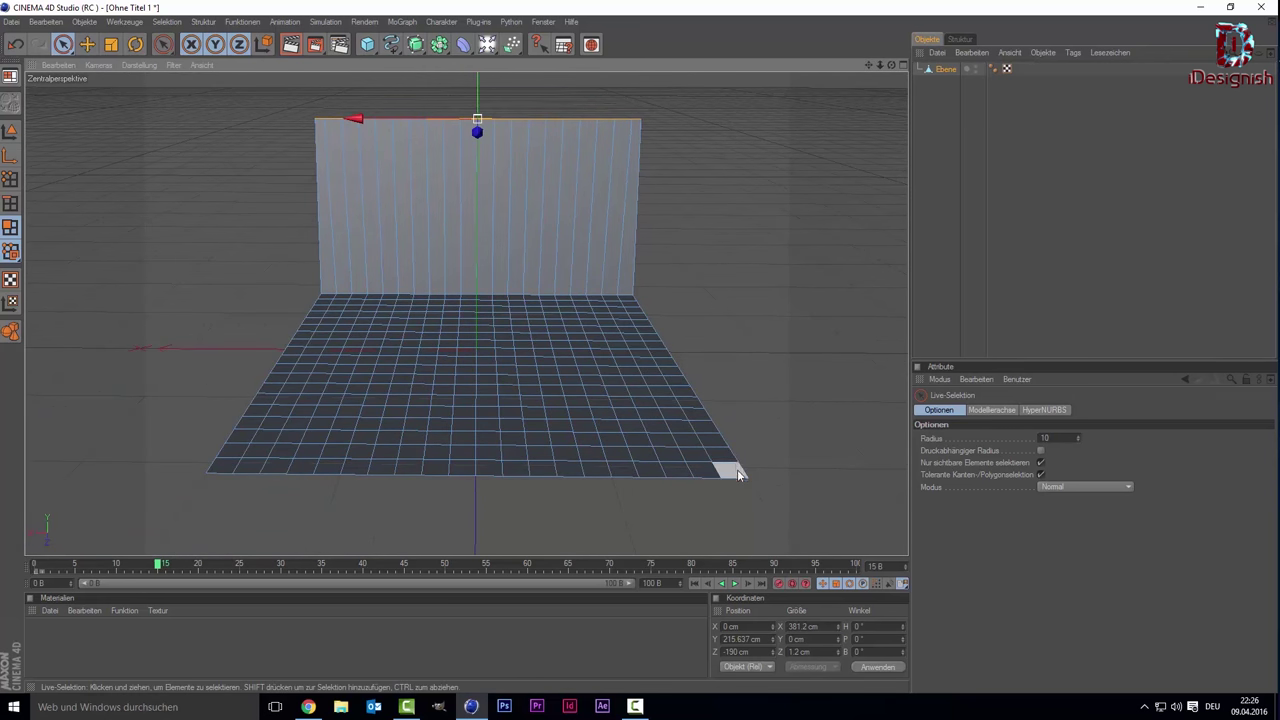
Step: Select the wall and floor polygons along the right edge
{"action": "left_click_drag", "start_coordinate": [737, 469], "coordinate": [691, 355]}
{"action": "left_click_drag", "start_coordinate": [648, 316], "coordinate": [642, 318]}
{"action": "left_click_drag", "start_coordinate": [690, 413], "coordinate": [698, 430]}
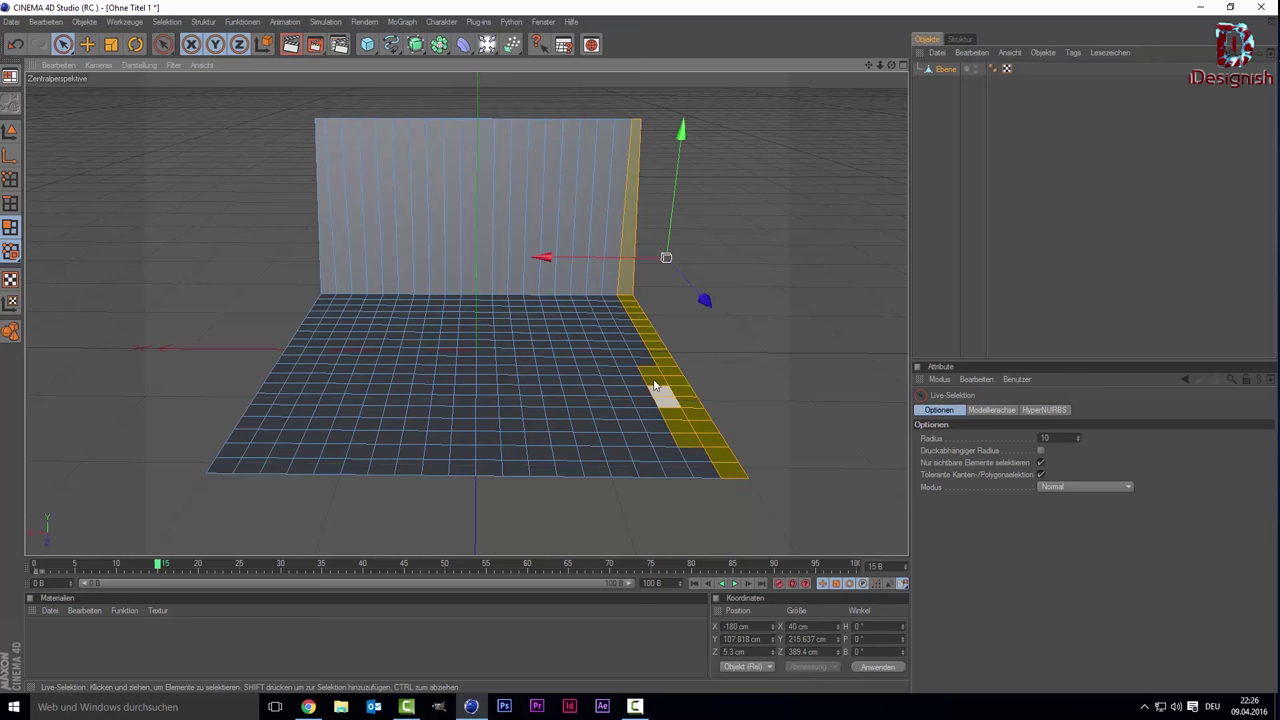
{"action": "mouse_move", "coordinate": [688, 473]}
{"action": "left_mouse_down", "text": "shift"}
{"action": "mouse_move", "coordinate": [680, 455]}
{"action": "mouse_move", "coordinate": [671, 465]}
{"action": "mouse_move", "coordinate": [678, 376]}
{"action": "left_mouse_up", "text": "shift"}
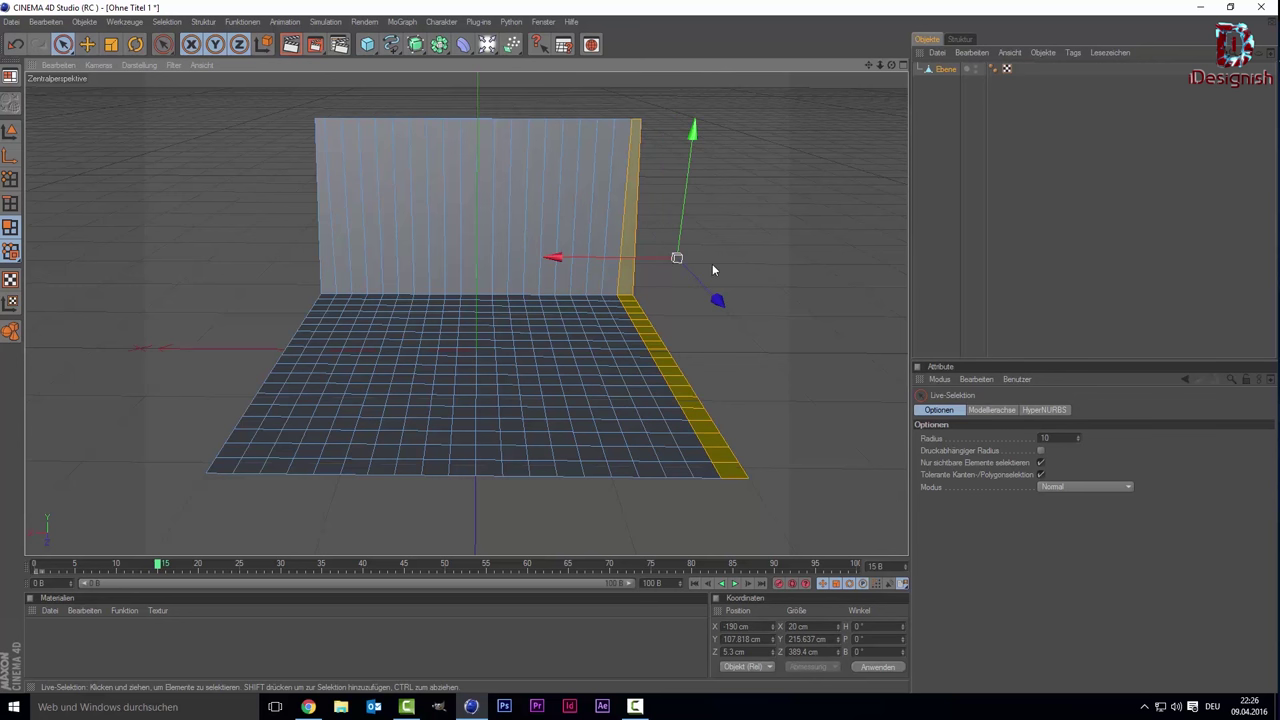
Step: Stretch the selected wall and floor far outward along X, then clear the selection
{"action": "left_click_drag", "start_coordinate": [665, 254], "coordinate": [905, 258]}
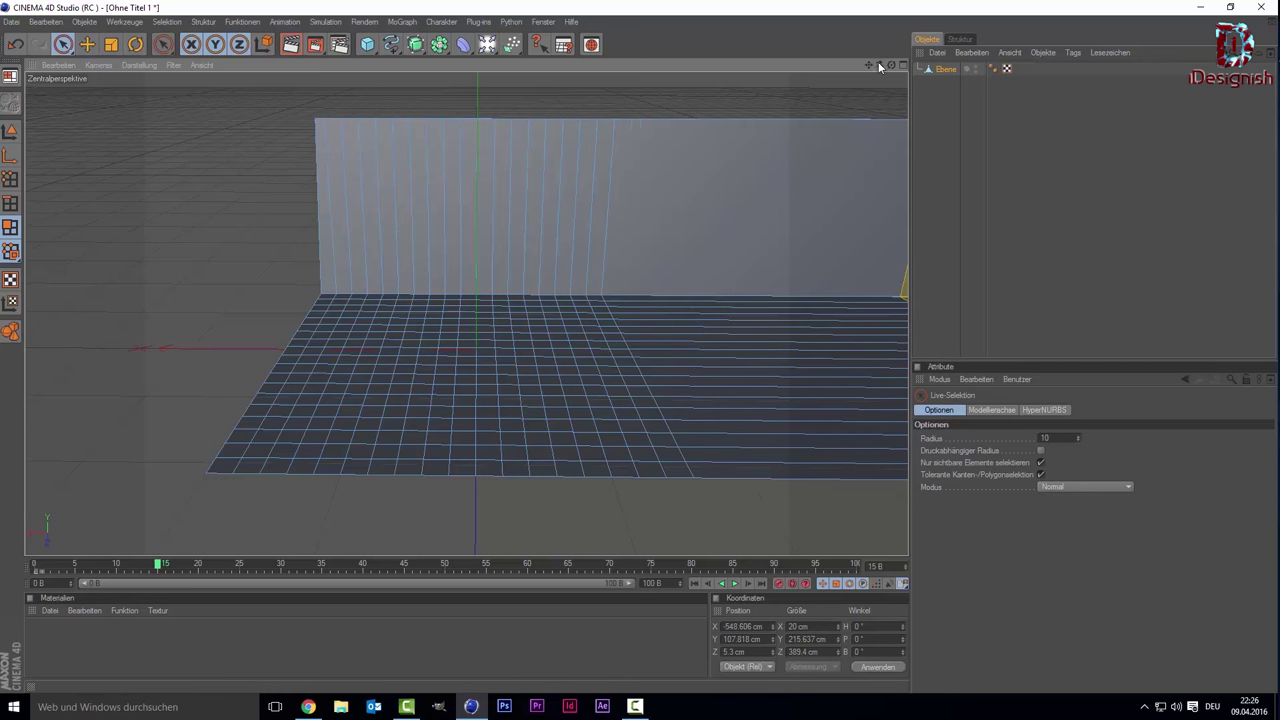
{"action": "left_click_drag", "start_coordinate": [868, 60], "coordinate": [506, 231]}
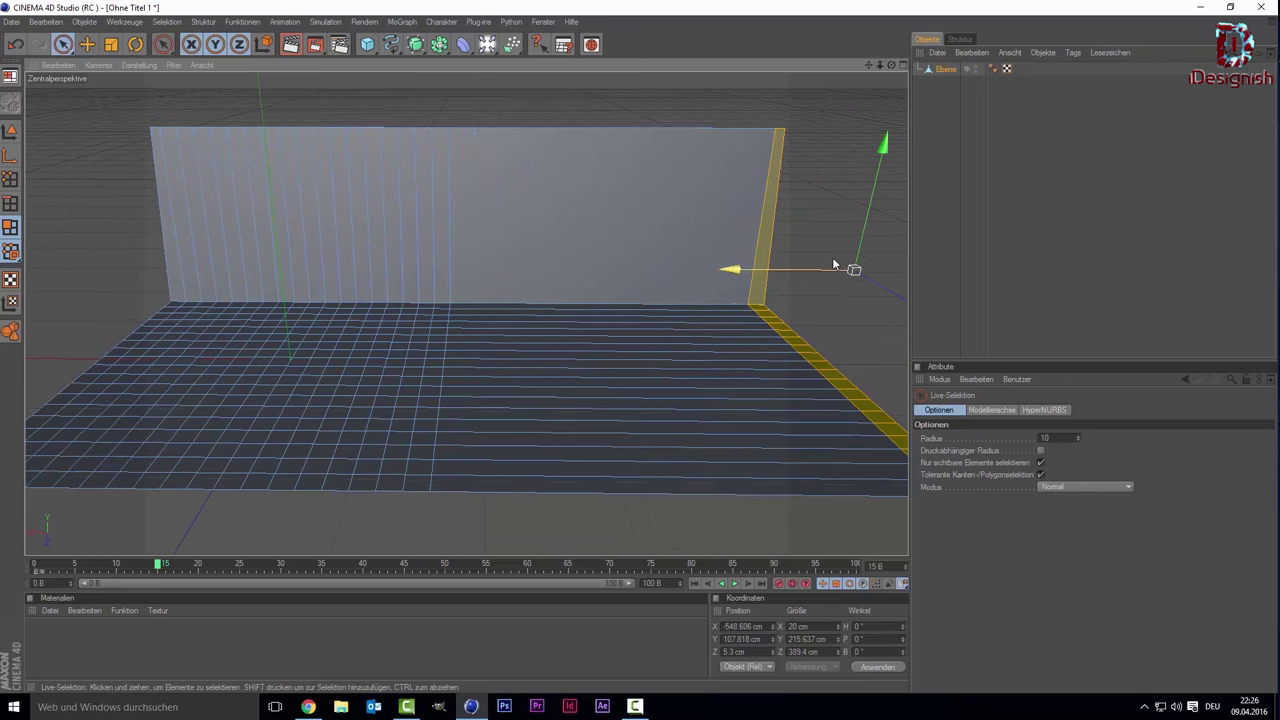
{"action": "left_click_drag", "start_coordinate": [832, 268], "coordinate": [905, 270]}
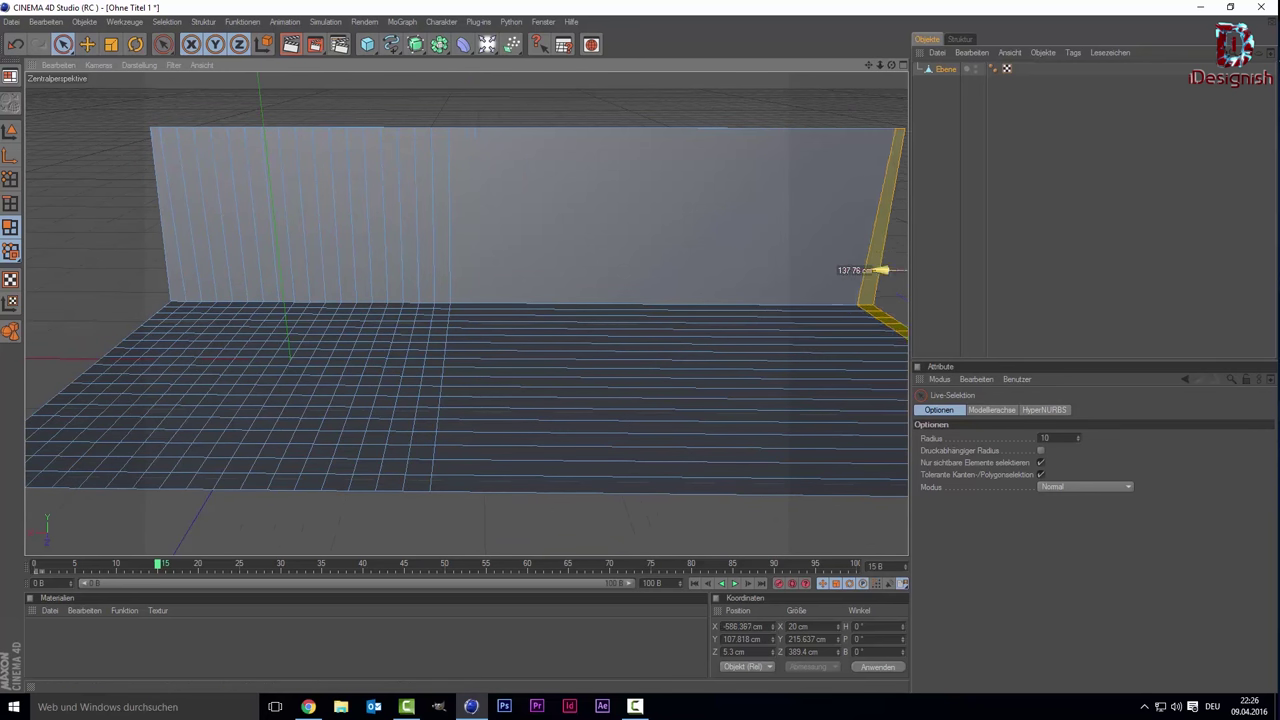
{"action": "scroll", "coordinate": [640, 264], "scroll_direction": "down", "scroll_amount": 1}
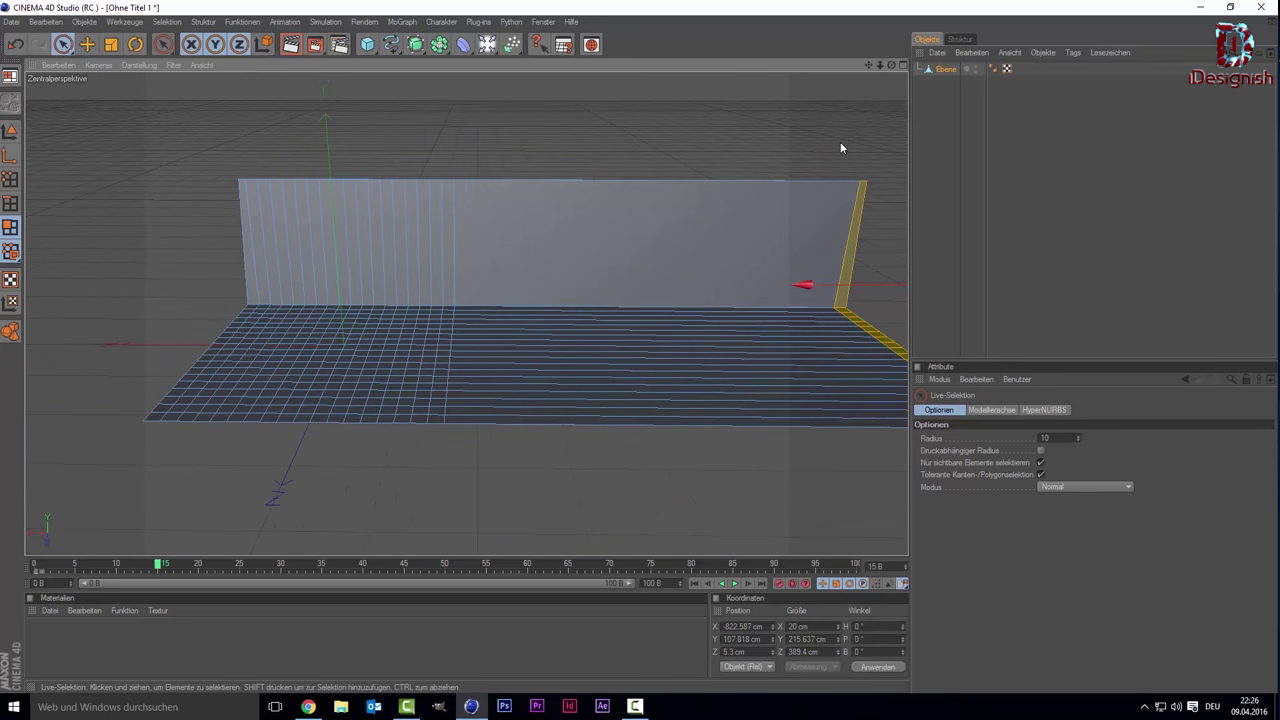
{"action": "left_click_drag", "start_coordinate": [868, 66], "coordinate": [849, 80]}
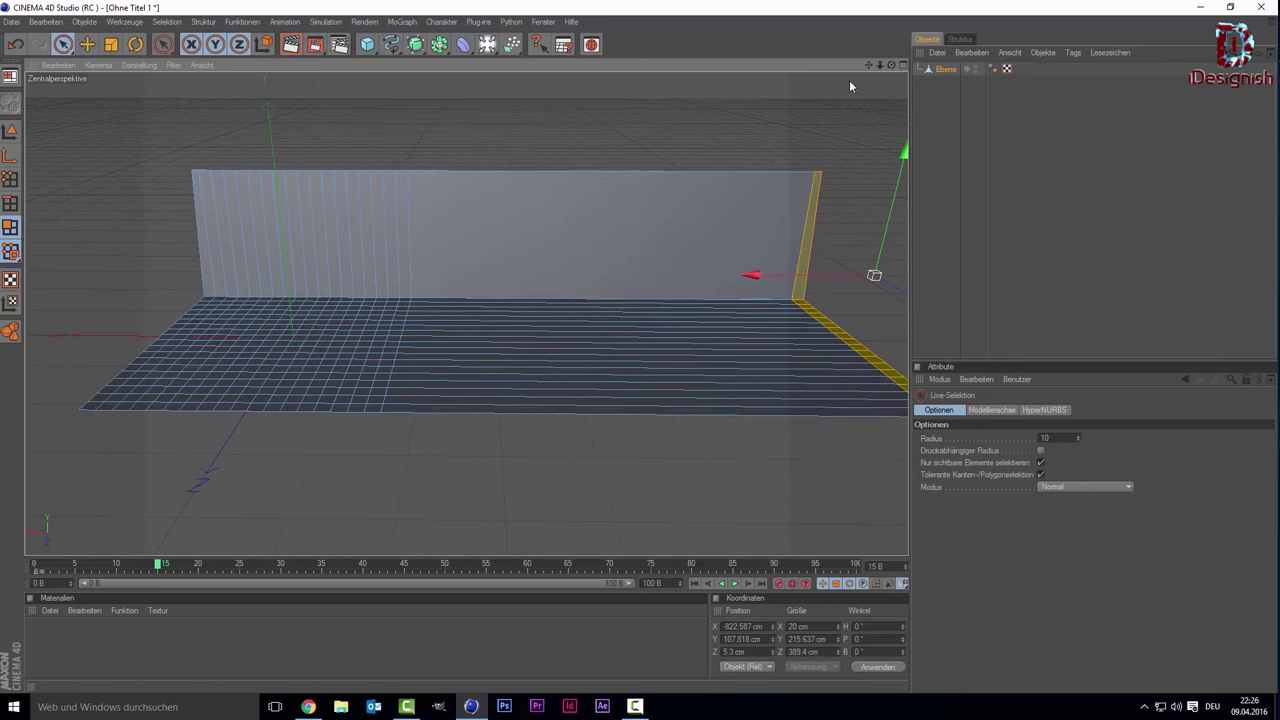
{"action": "left_click_drag", "start_coordinate": [816, 270], "coordinate": [828, 270]}
{"action": "scroll", "coordinate": [771, 270], "scroll_direction": "up", "scroll_amount": 3}
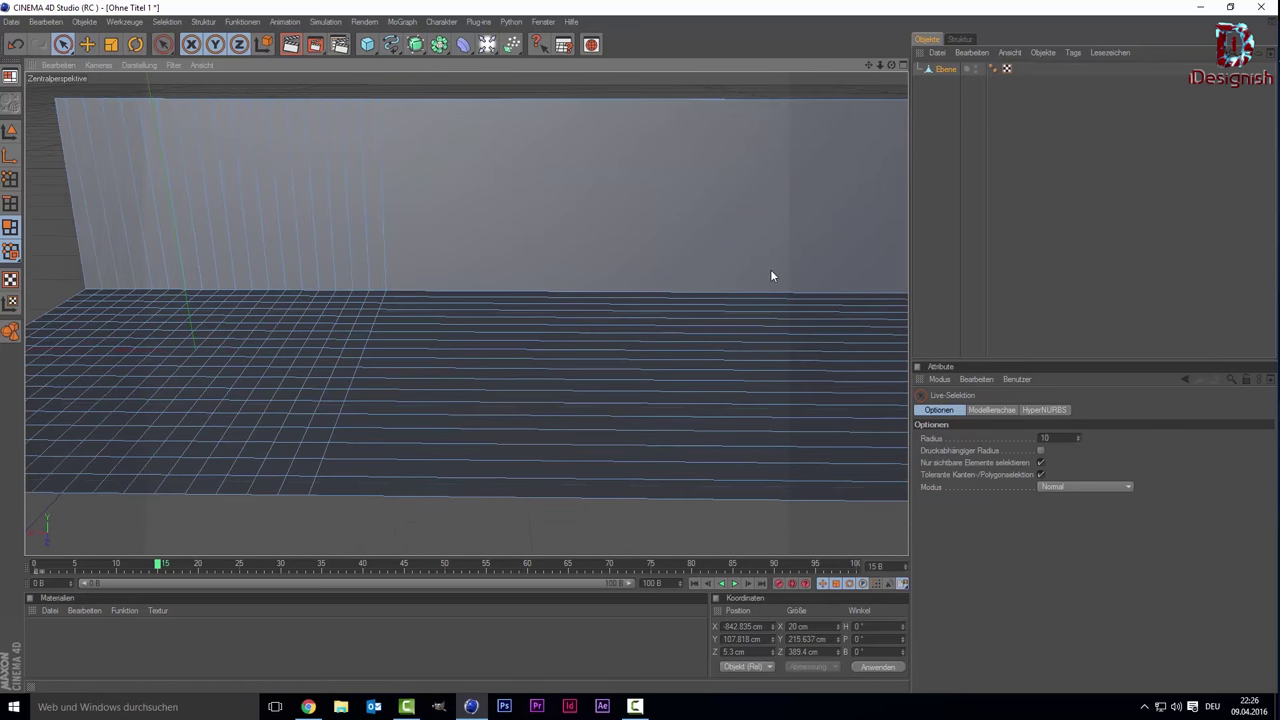
{"action": "scroll", "coordinate": [771, 270], "scroll_direction": "up", "scroll_amount": 2}
{"action": "scroll", "coordinate": [771, 270], "scroll_direction": "up", "scroll_amount": 2}
{"action": "scroll", "coordinate": [771, 270], "scroll_direction": "down", "scroll_amount": 2}
{"action": "scroll", "coordinate": [768, 265], "scroll_direction": "down", "scroll_amount": 2}
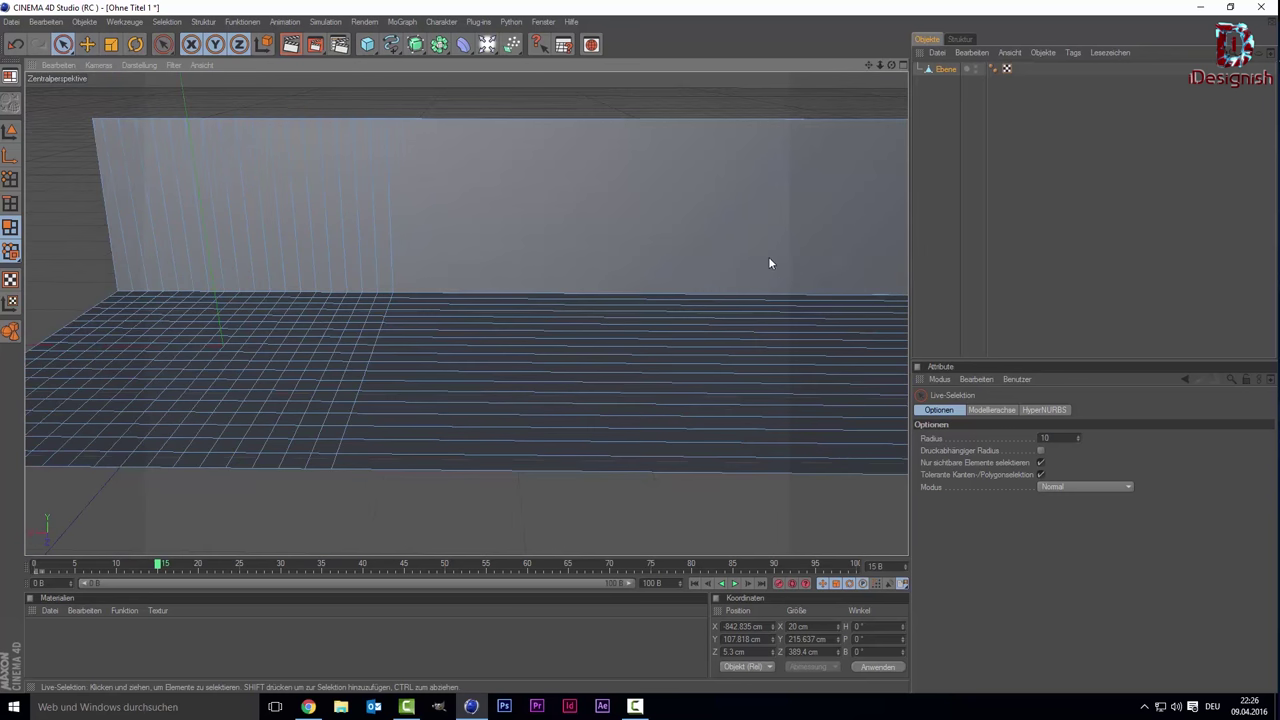
{"action": "scroll", "coordinate": [768, 260], "scroll_direction": "down", "scroll_amount": 2}
{"action": "left_click", "coordinate": [1089, 233]}
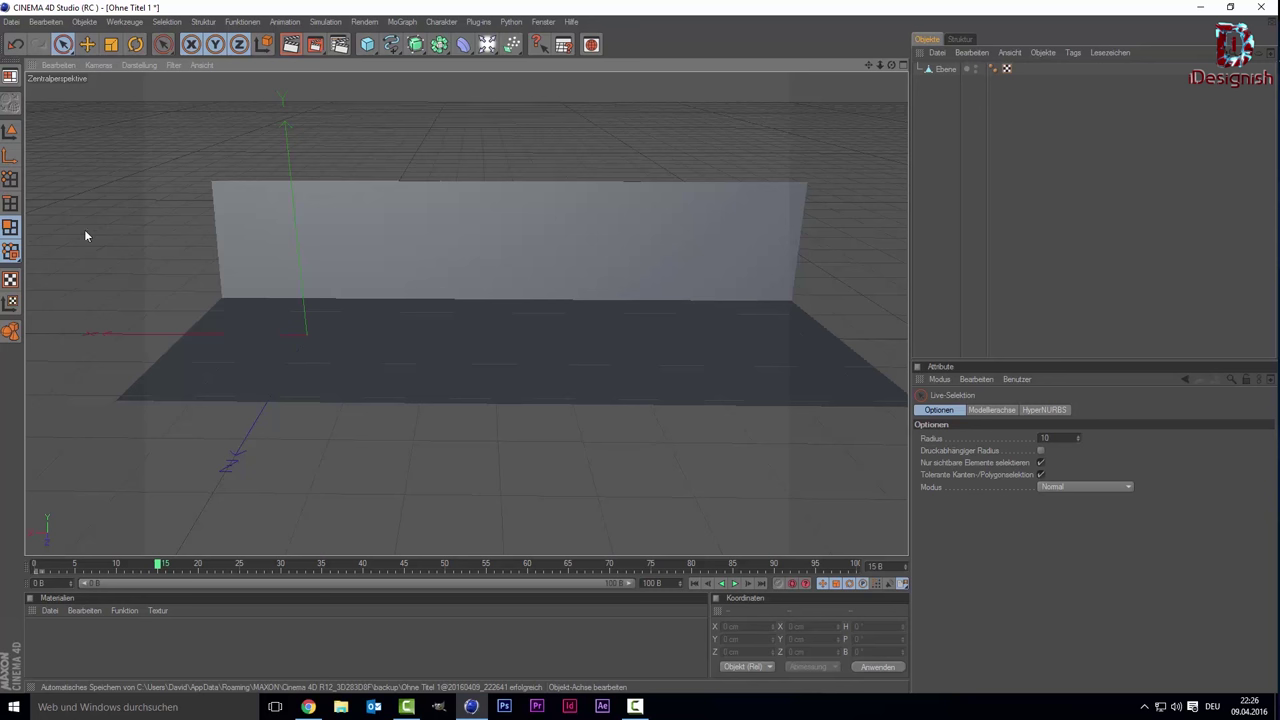
Step: Add a cube and slide it sideways along X
{"action": "scroll", "coordinate": [146, 259], "scroll_direction": "up", "scroll_amount": 3}
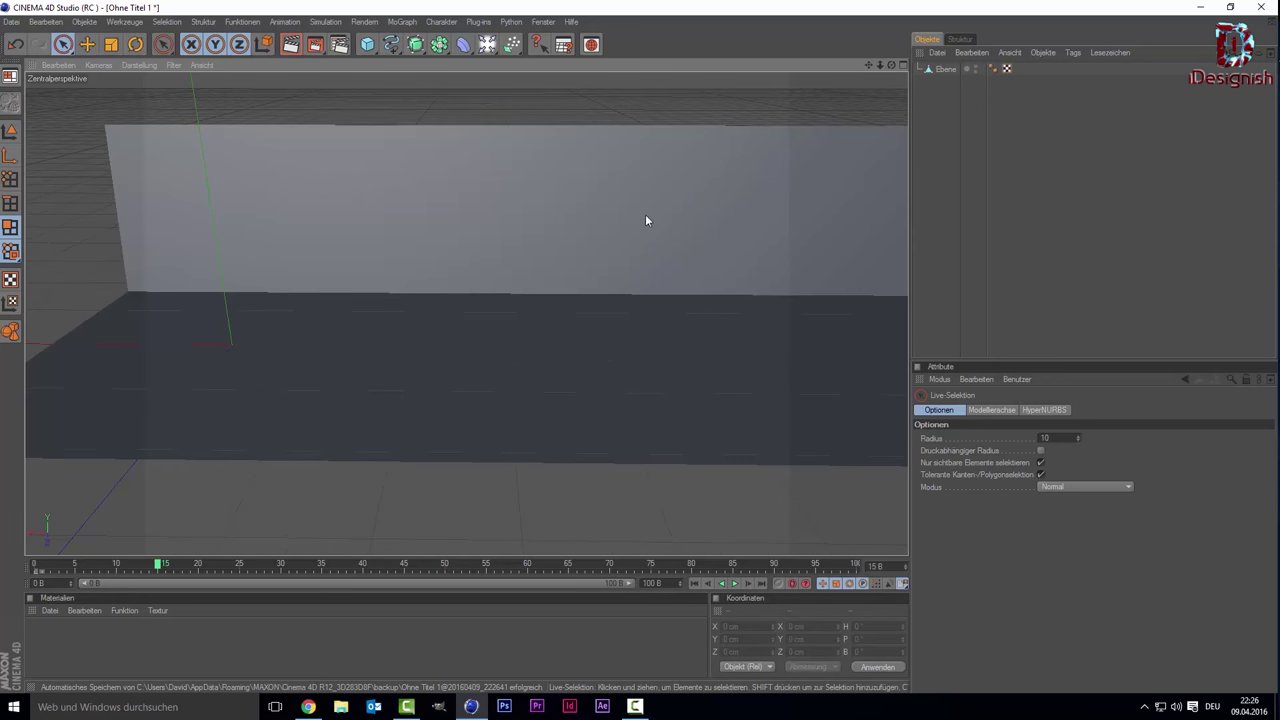
{"action": "scroll", "coordinate": [505, 280], "scroll_direction": "up", "scroll_amount": 2}
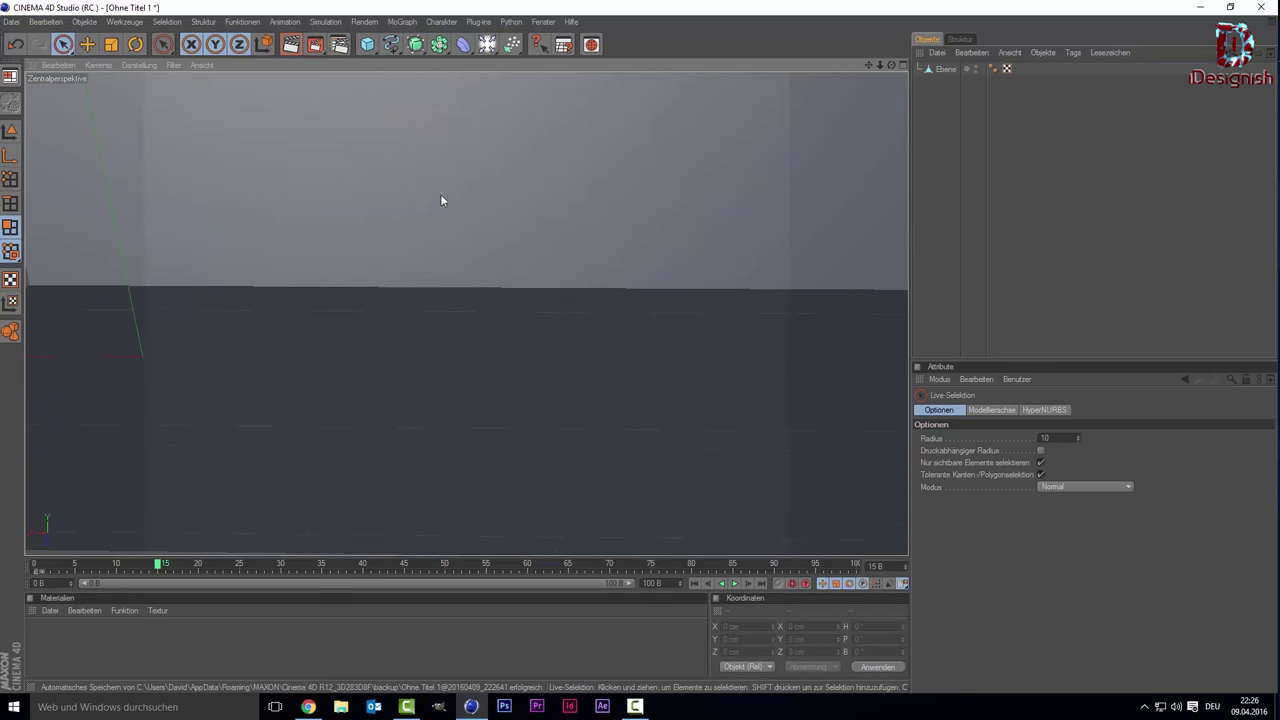
{"action": "scroll", "coordinate": [440, 194], "scroll_direction": "down", "scroll_amount": 3}
{"action": "left_click_drag", "start_coordinate": [366, 46], "coordinate": [398, 62]}
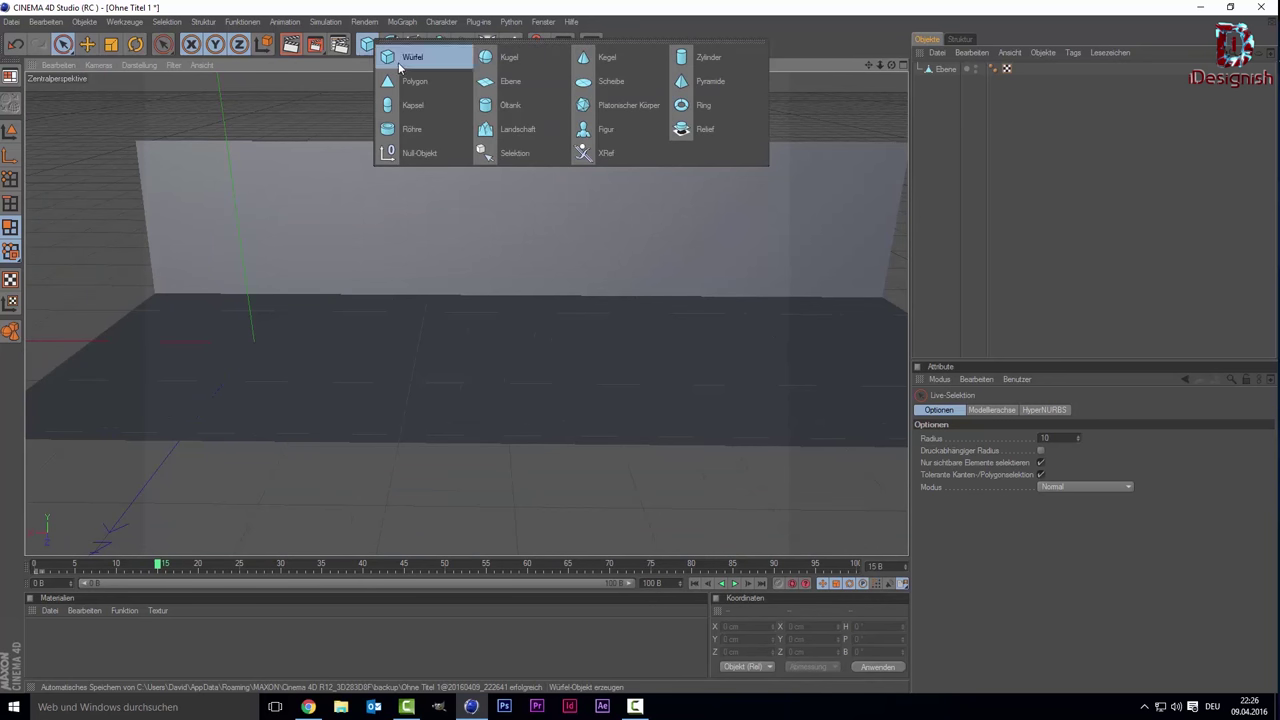
{"action": "left_click_drag", "start_coordinate": [137, 342], "coordinate": [367, 343]}
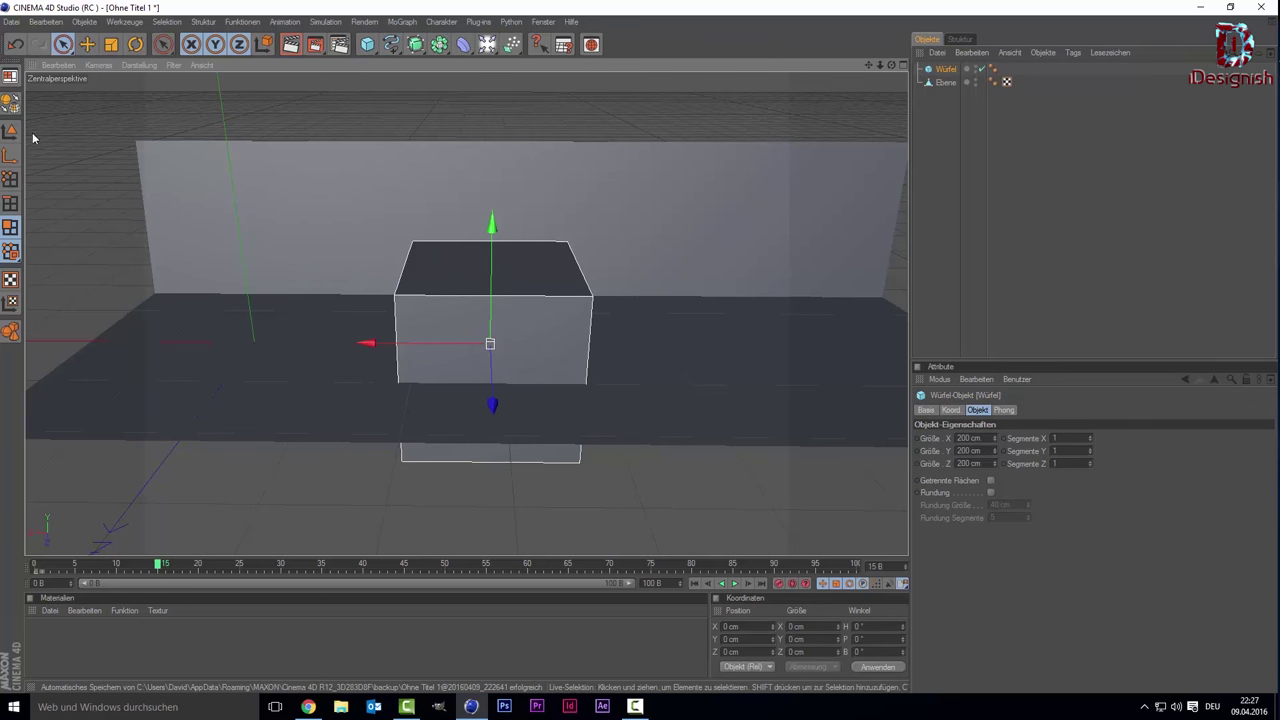
{"action": "left_click", "coordinate": [441, 334]}
Step: Resize the cube into a low slab about 224 × 40 × 227 cm
{"action": "scroll", "coordinate": [441, 334], "scroll_direction": "up", "scroll_amount": 2}
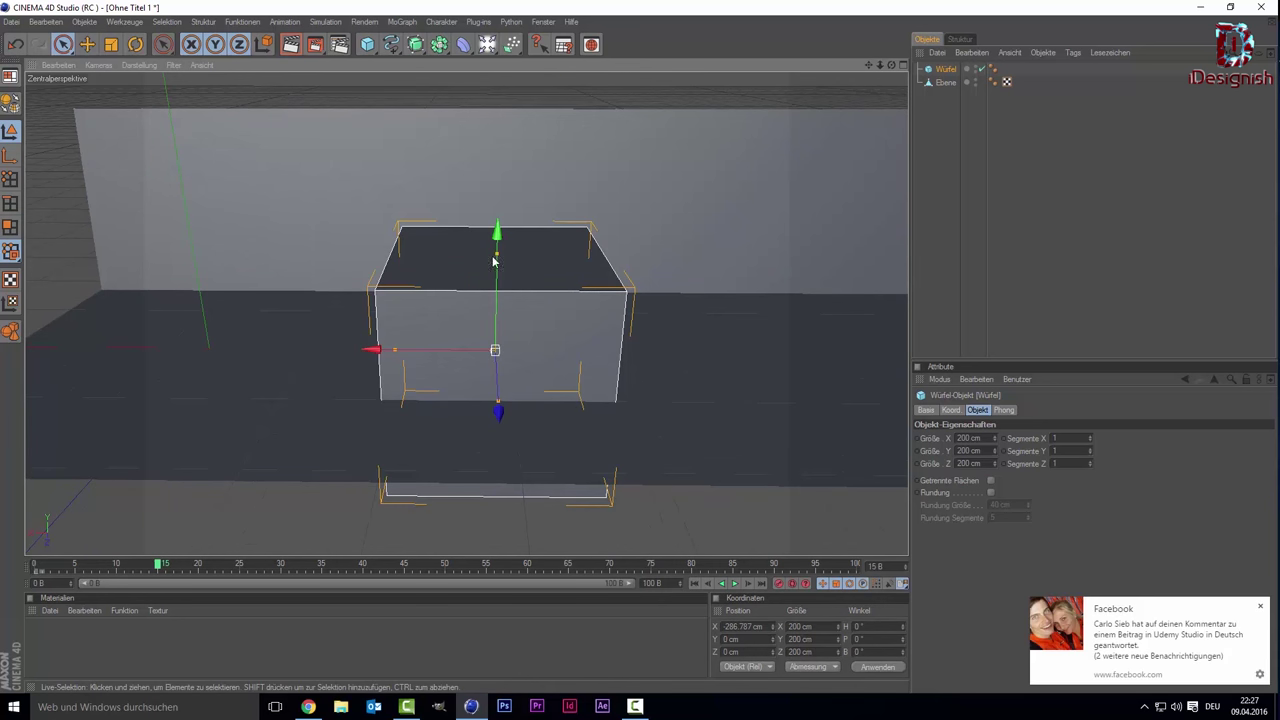
{"action": "left_click_drag", "start_coordinate": [497, 254], "coordinate": [496, 327]}
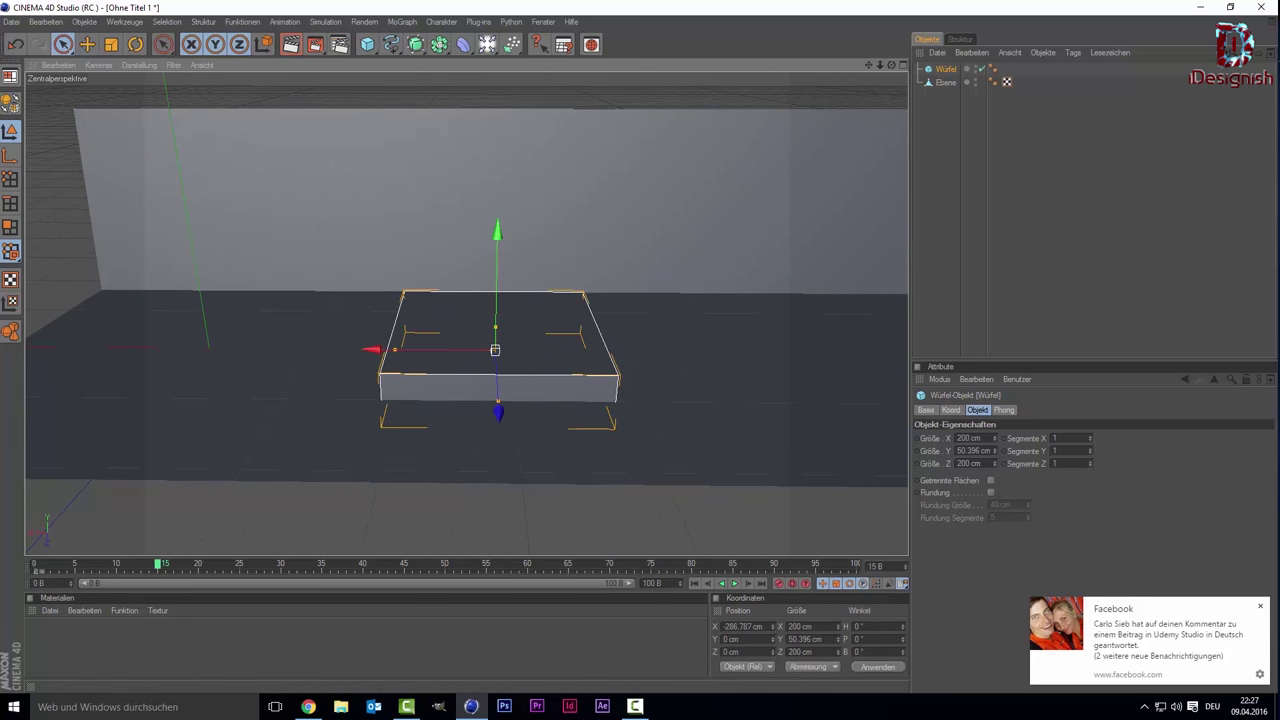
{"action": "left_click", "coordinate": [1262, 607]}
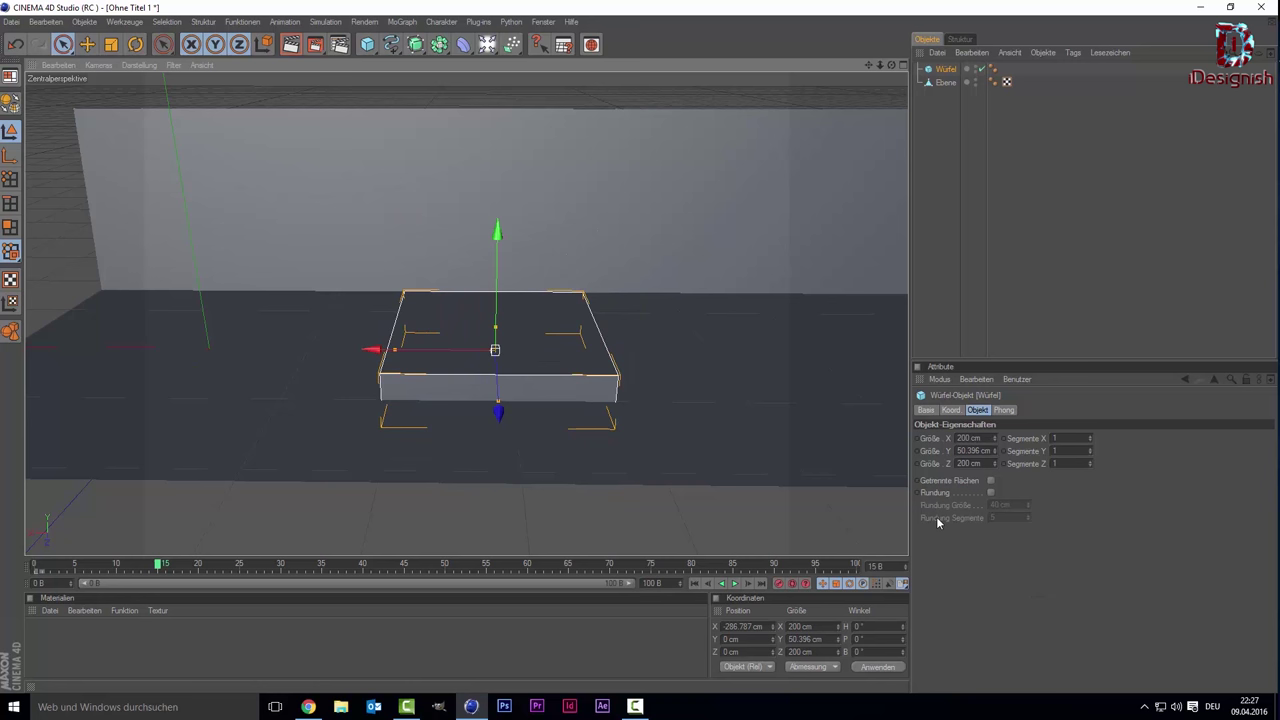
{"action": "mouse_move", "coordinate": [498, 294]}
{"action": "left_mouse_down"}
{"action": "mouse_move", "coordinate": [498, 266]}
{"action": "mouse_move", "coordinate": [495, 324]}
{"action": "left_mouse_up"}
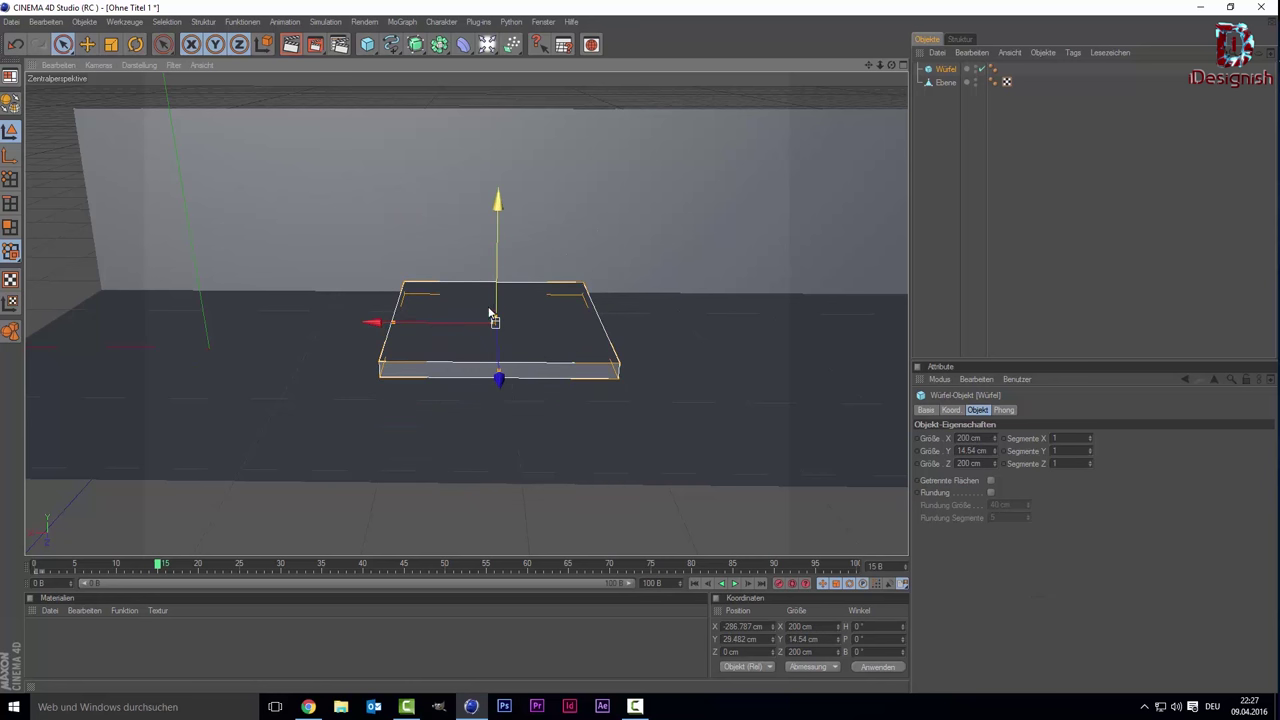
{"action": "scroll", "coordinate": [486, 321], "scroll_direction": "up", "scroll_amount": 4}
{"action": "scroll", "coordinate": [460, 320], "scroll_direction": "up", "scroll_amount": 2}
{"action": "left_click_drag", "start_coordinate": [372, 332], "coordinate": [63, 325]}
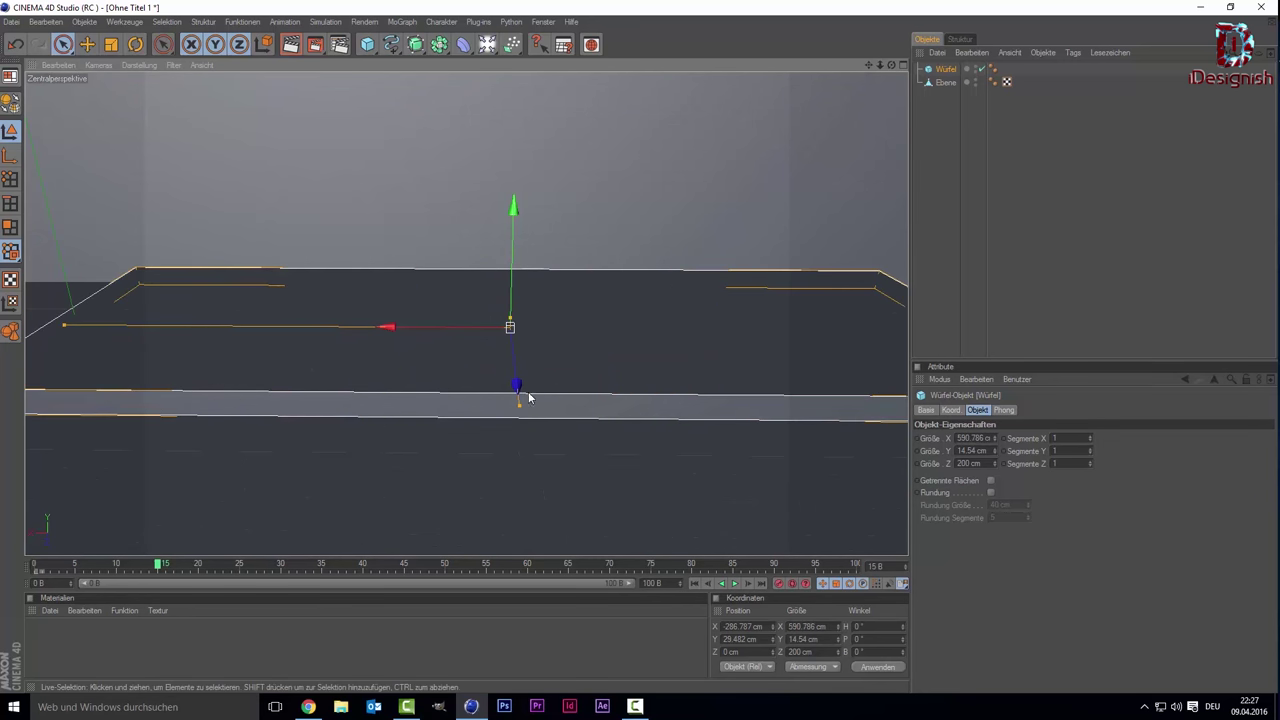
{"action": "scroll", "coordinate": [443, 323], "scroll_direction": "down", "scroll_amount": 2}
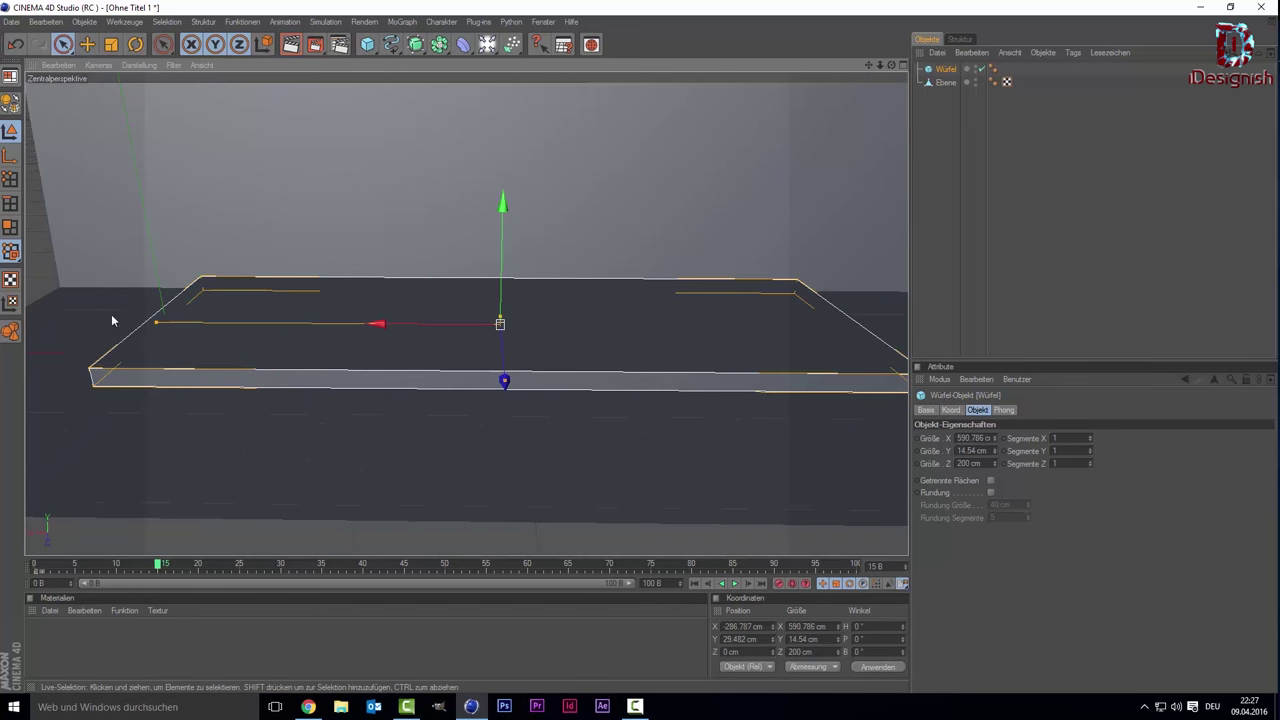
{"action": "left_click_drag", "start_coordinate": [155, 324], "coordinate": [362, 325]}
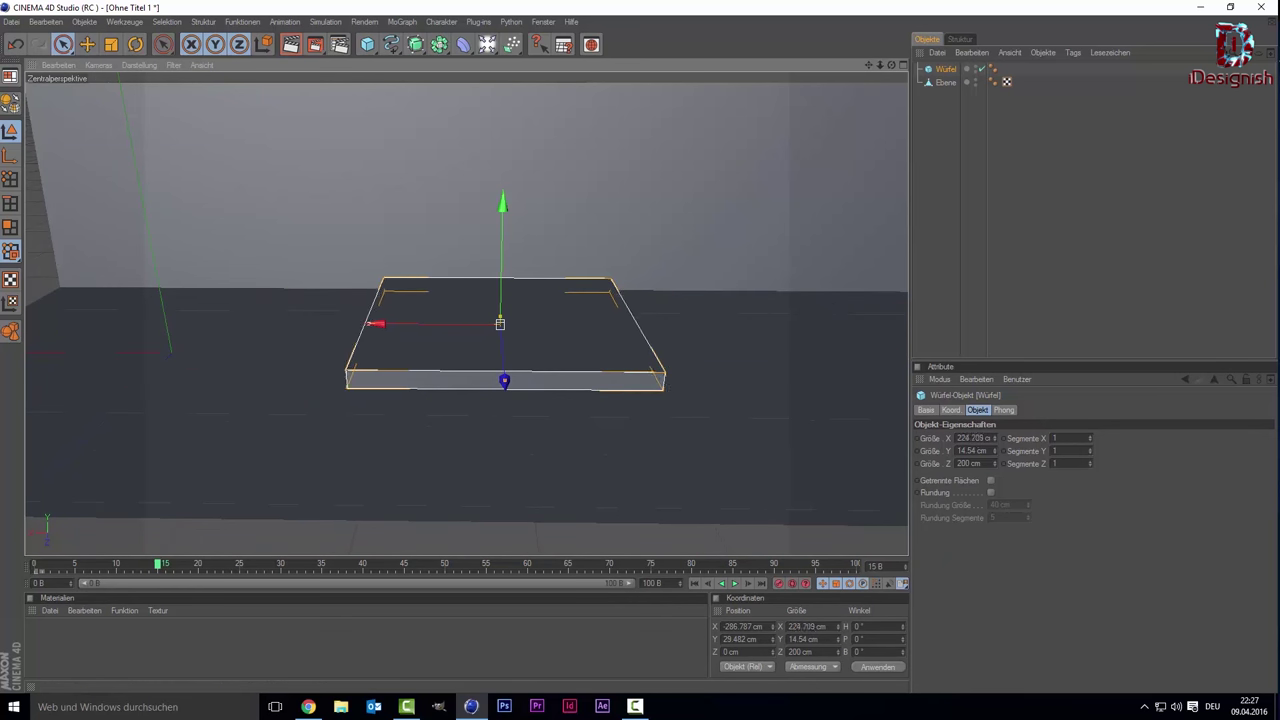
{"action": "left_click_drag", "start_coordinate": [507, 380], "coordinate": [501, 285]}
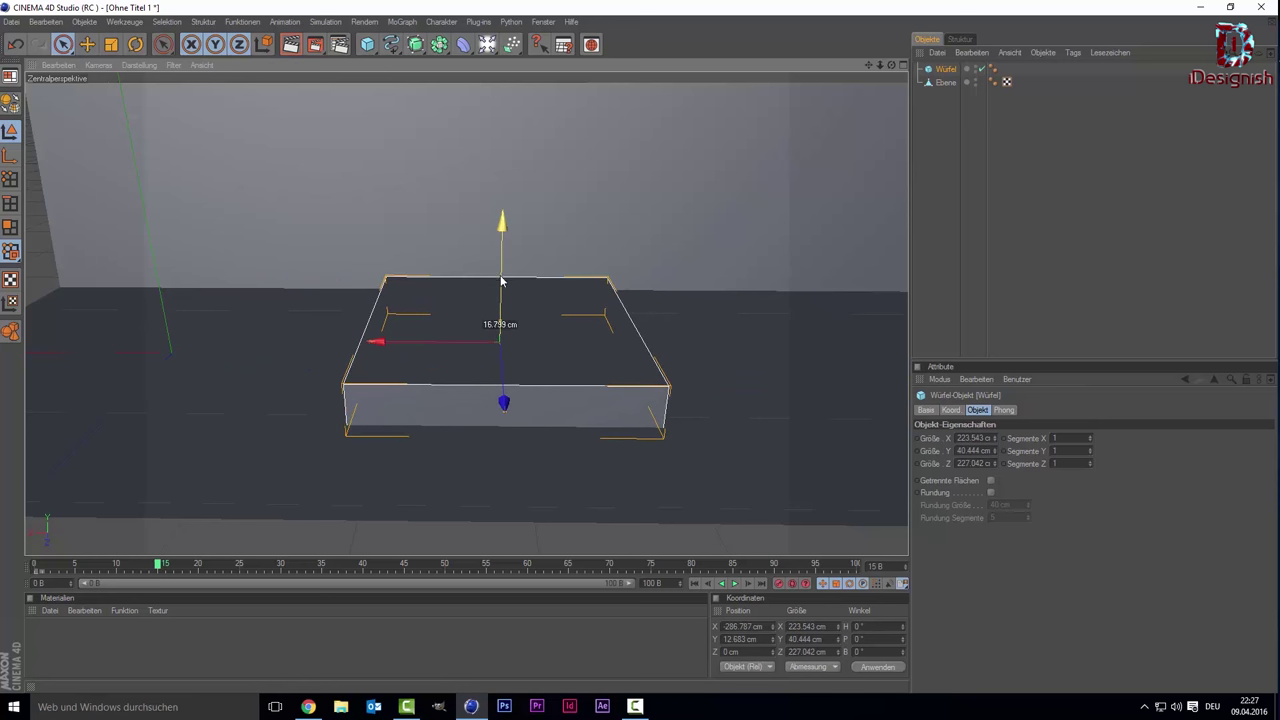
Step: Slide the slab into place at about X −342 cm and maximize the front view
{"action": "scroll", "coordinate": [501, 280], "scroll_direction": "up", "scroll_amount": 1}
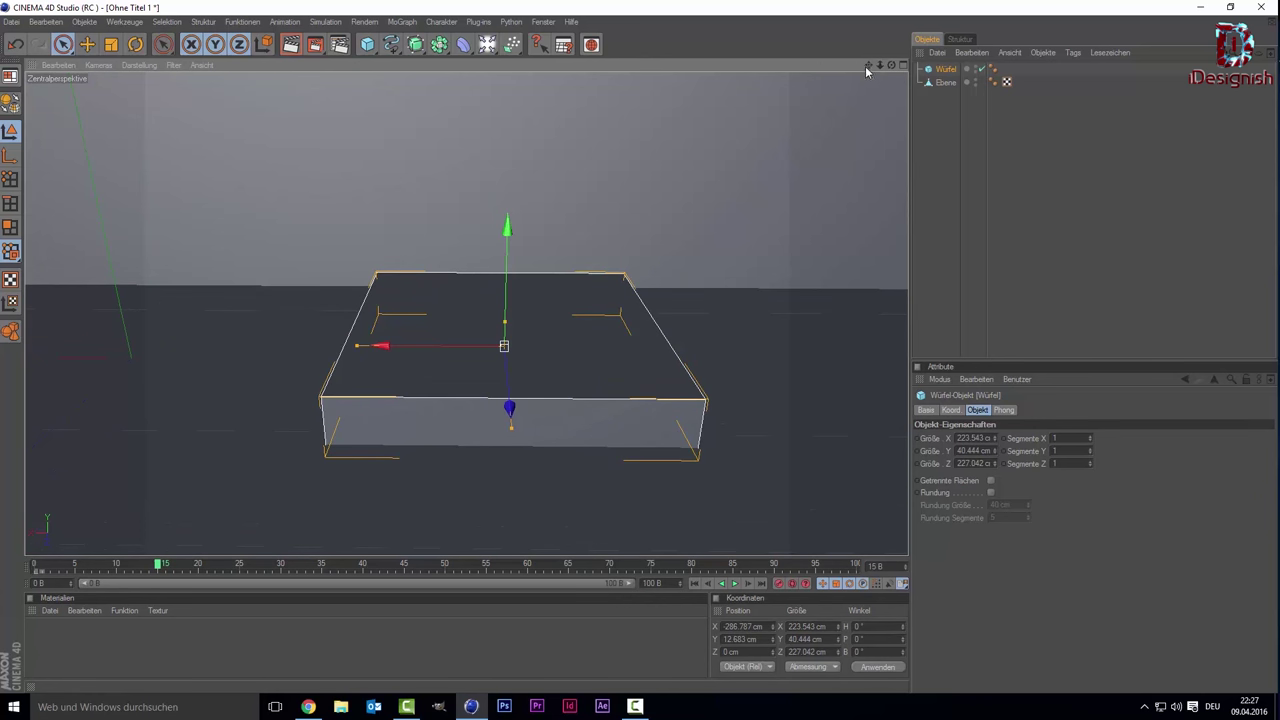
{"action": "left_click_drag", "start_coordinate": [865, 66], "coordinate": [775, 75]}
{"action": "scroll", "coordinate": [333, 343], "scroll_direction": "up", "scroll_amount": 1}
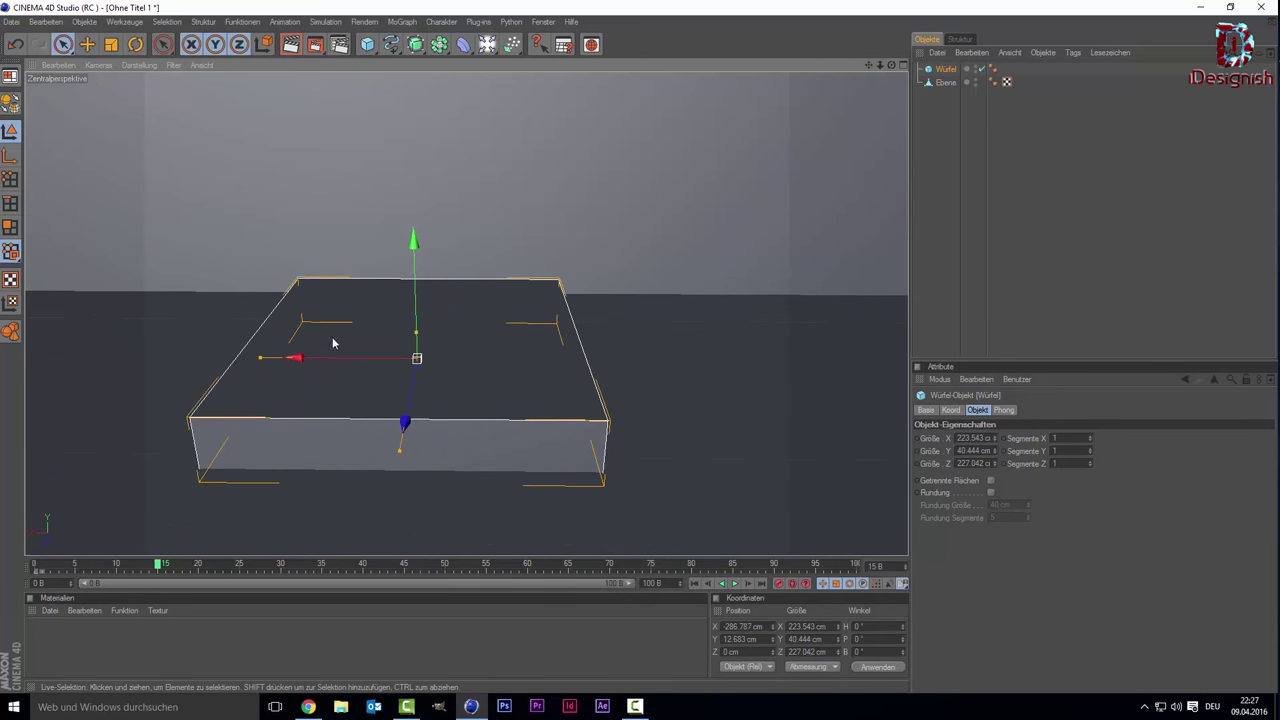
{"action": "left_click_drag", "start_coordinate": [295, 357], "coordinate": [372, 358]}
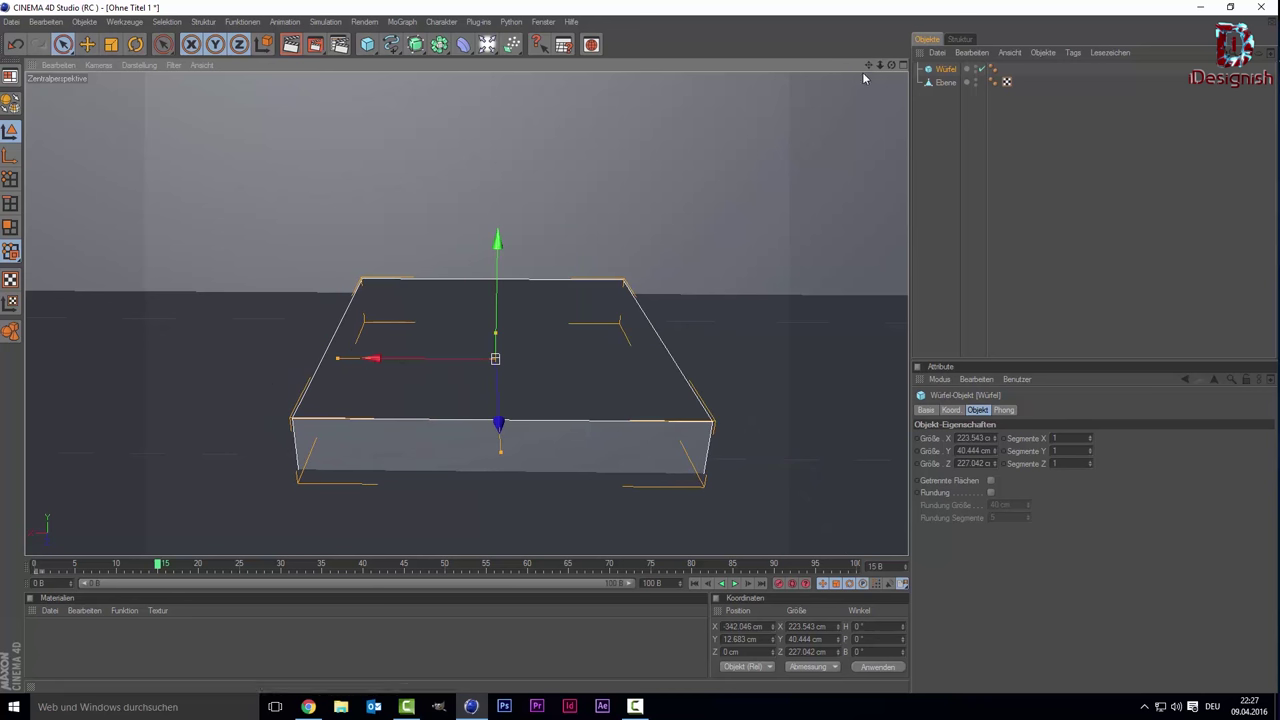
{"action": "mouse_move", "coordinate": [891, 64]}
{"action": "left_mouse_down"}
{"action": "mouse_move", "coordinate": [820, 110]}
{"action": "mouse_move", "coordinate": [800, 90]}
{"action": "mouse_move", "coordinate": [658, 166]}
{"action": "left_mouse_up"}
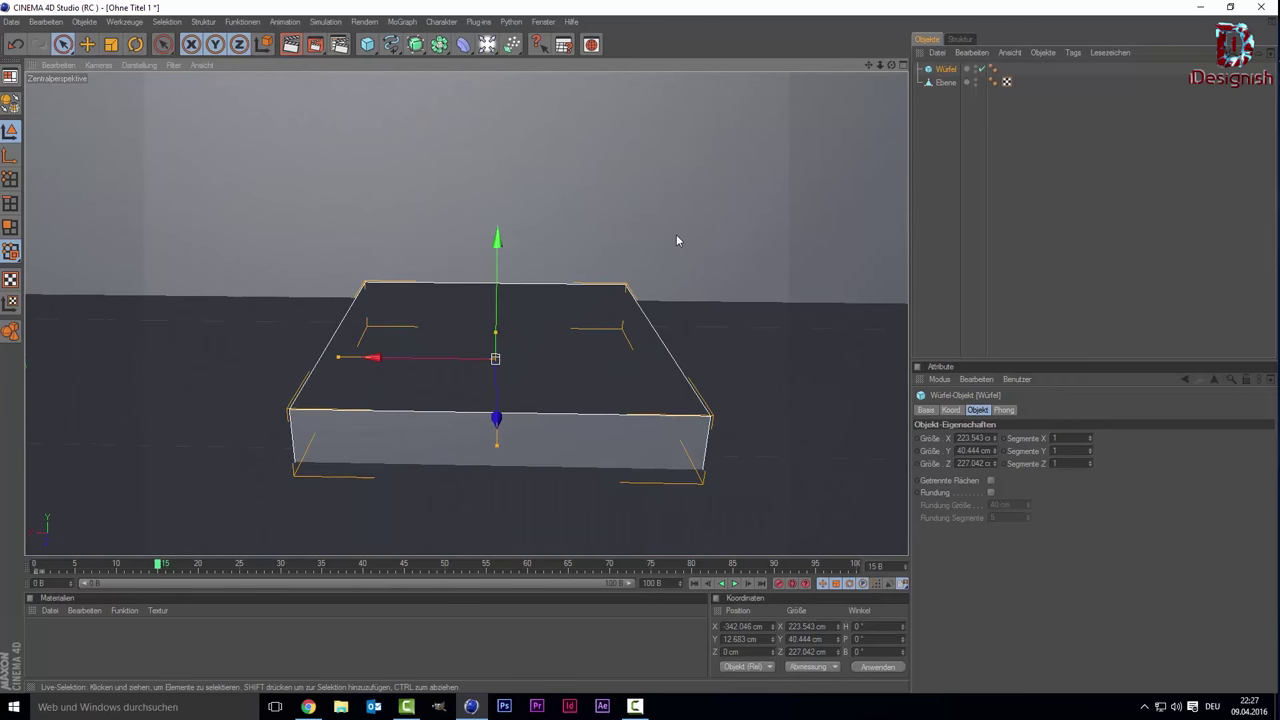
{"action": "middle_click", "coordinate": [676, 236]}
{"action": "middle_click", "coordinate": [535, 393]}
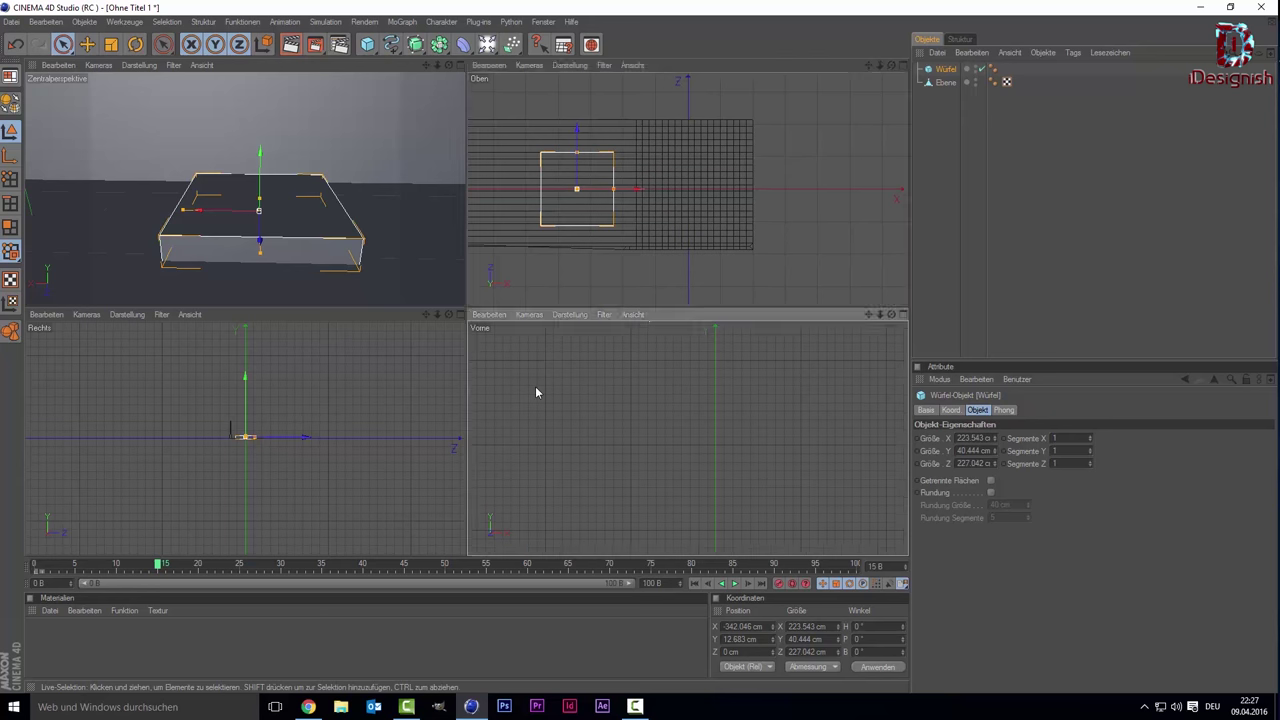
{"action": "scroll", "coordinate": [598, 353], "scroll_direction": "down", "scroll_amount": 3}
{"action": "scroll", "coordinate": [638, 283], "scroll_direction": "down", "scroll_amount": 2}
Step: Lift the first slab so it rests on the floor in the front view
{"action": "scroll", "coordinate": [640, 288], "scroll_direction": "up", "scroll_amount": 2}
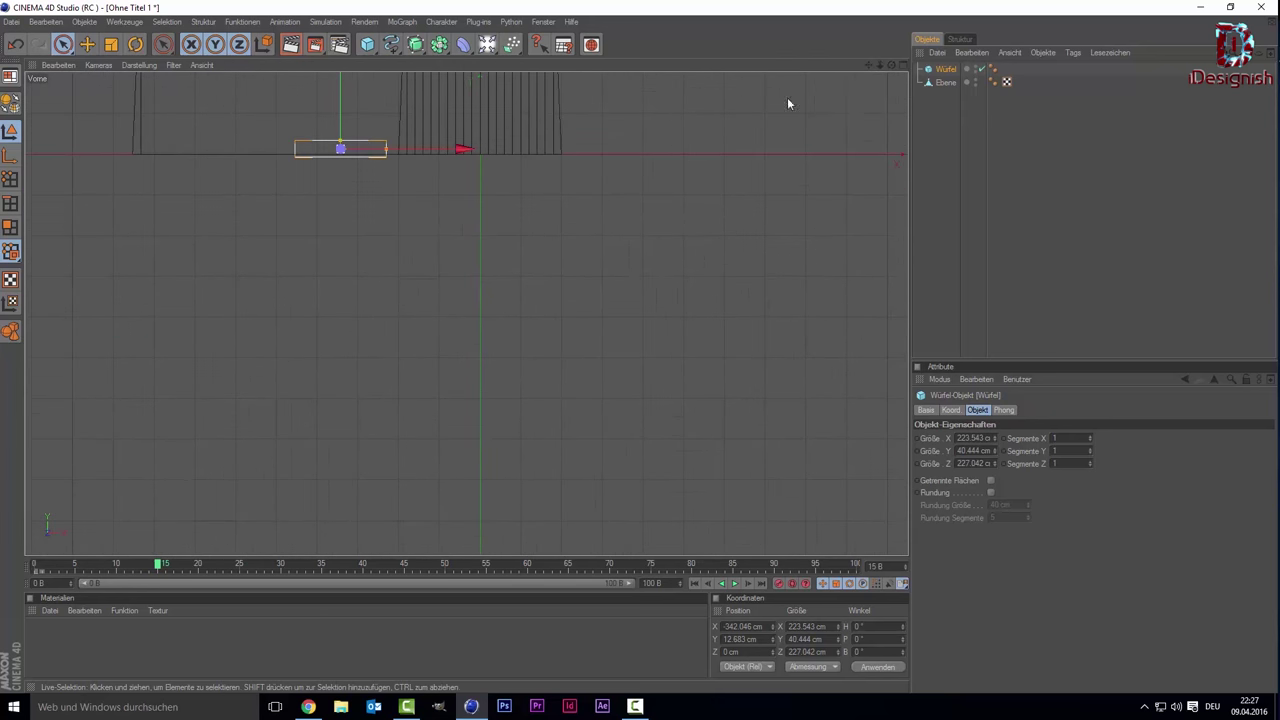
{"action": "left_click_drag", "start_coordinate": [868, 64], "coordinate": [851, 66]}
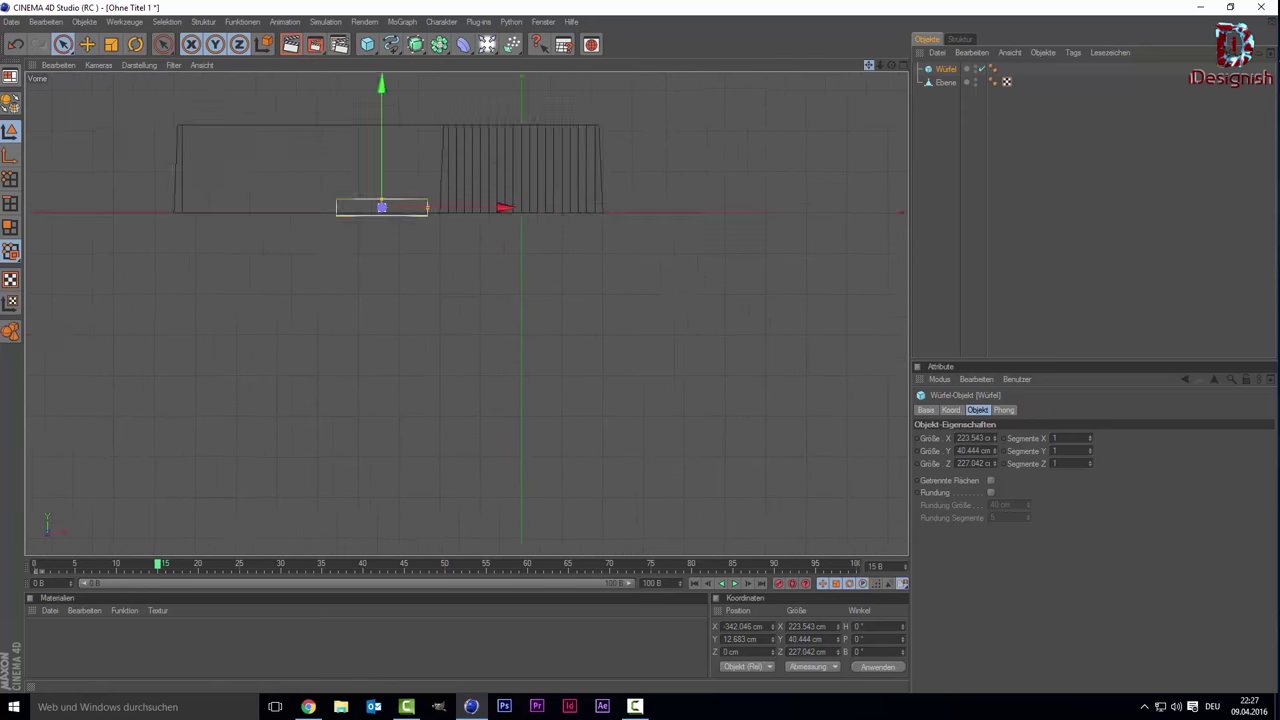
{"action": "scroll", "coordinate": [511, 337], "scroll_direction": "up", "scroll_amount": 2}
{"action": "scroll", "coordinate": [520, 386], "scroll_direction": "up", "scroll_amount": 2}
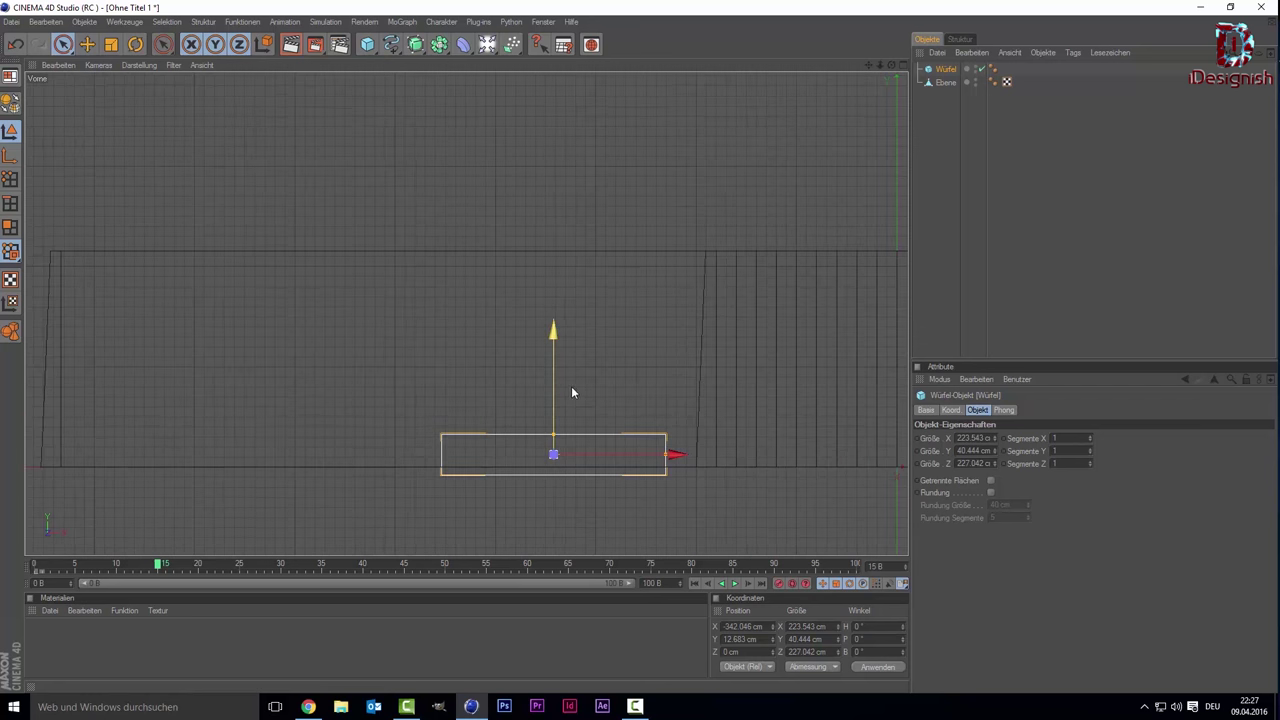
{"action": "left_click_drag", "start_coordinate": [555, 394], "coordinate": [555, 386]}
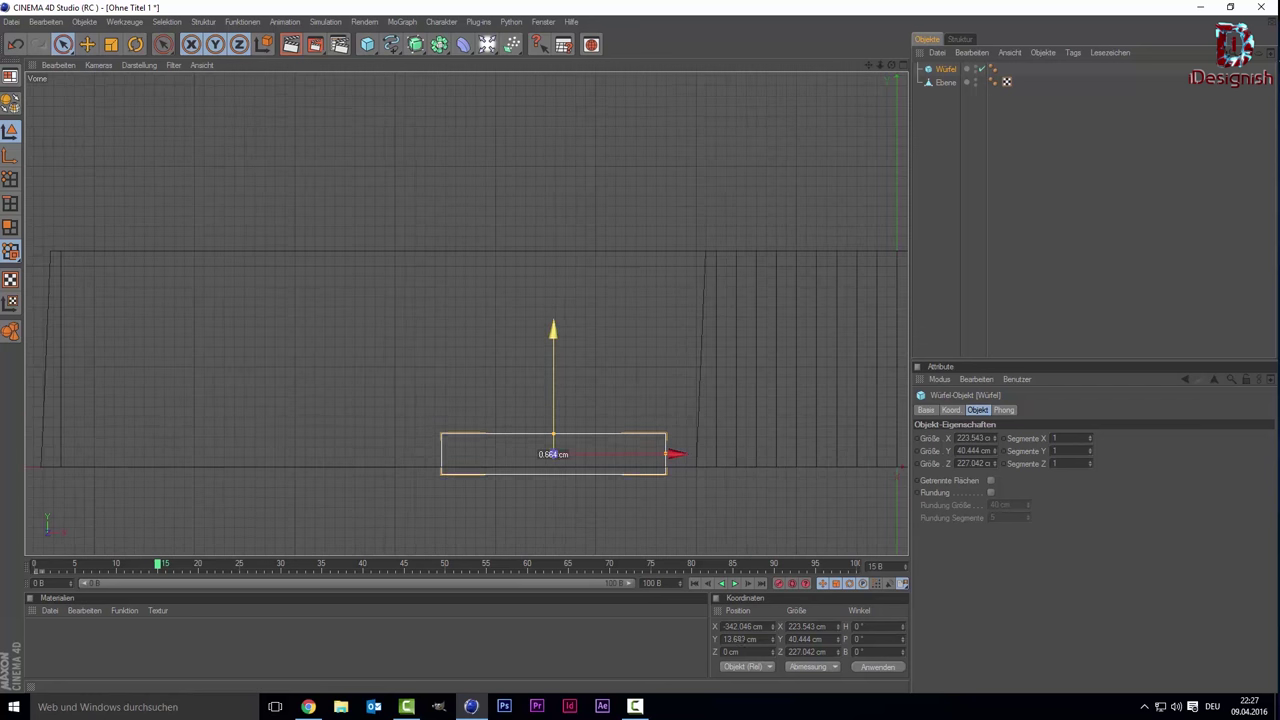
{"action": "middle_click", "coordinate": [97, 222]}
{"action": "middle_click", "coordinate": [144, 220]}
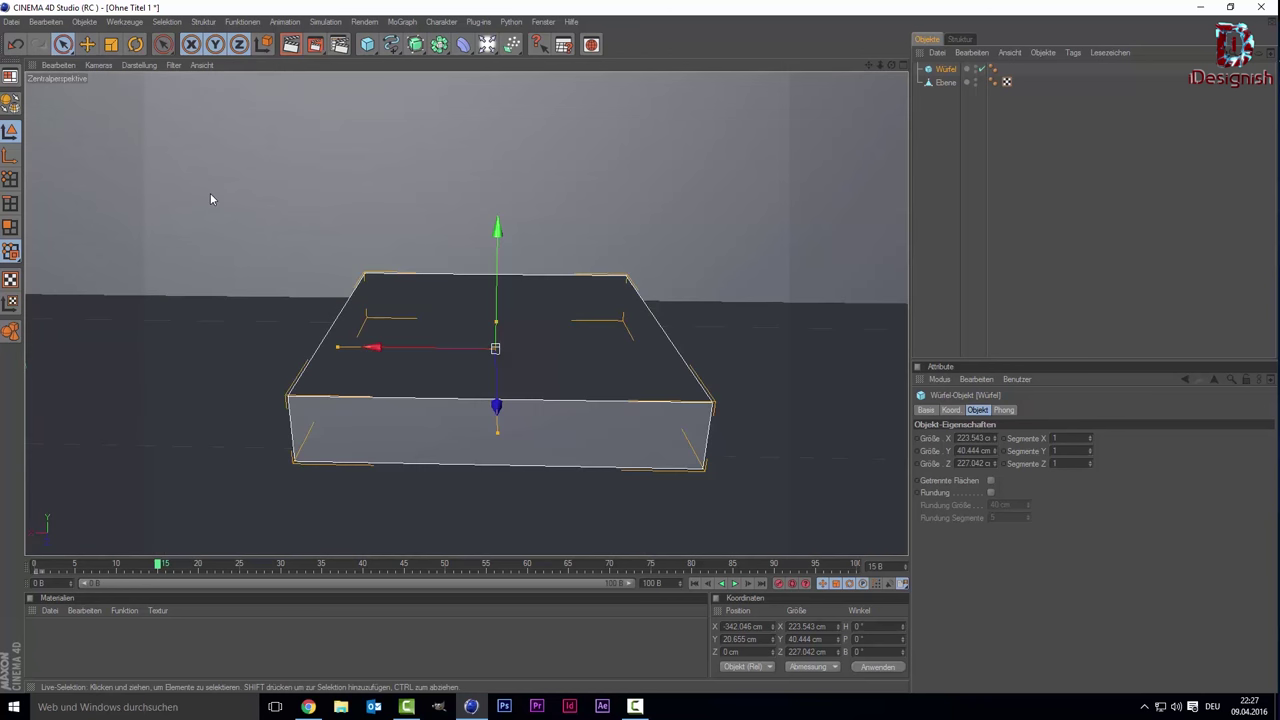
Step: Duplicate the slab, raise the copy above it and scale it down
{"action": "key", "text": "ctrl+c"}
{"action": "key", "text": "ctrl+v"}
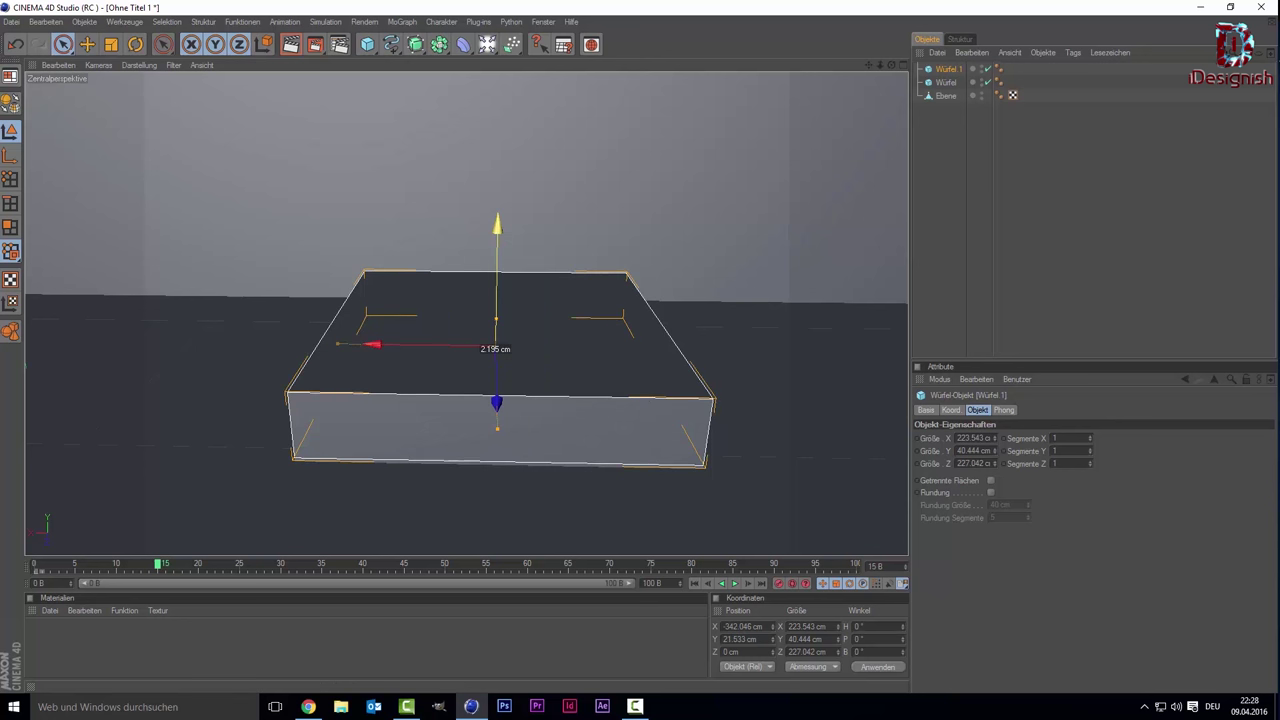
{"action": "left_click_drag", "start_coordinate": [495, 270], "coordinate": [263, 107]}
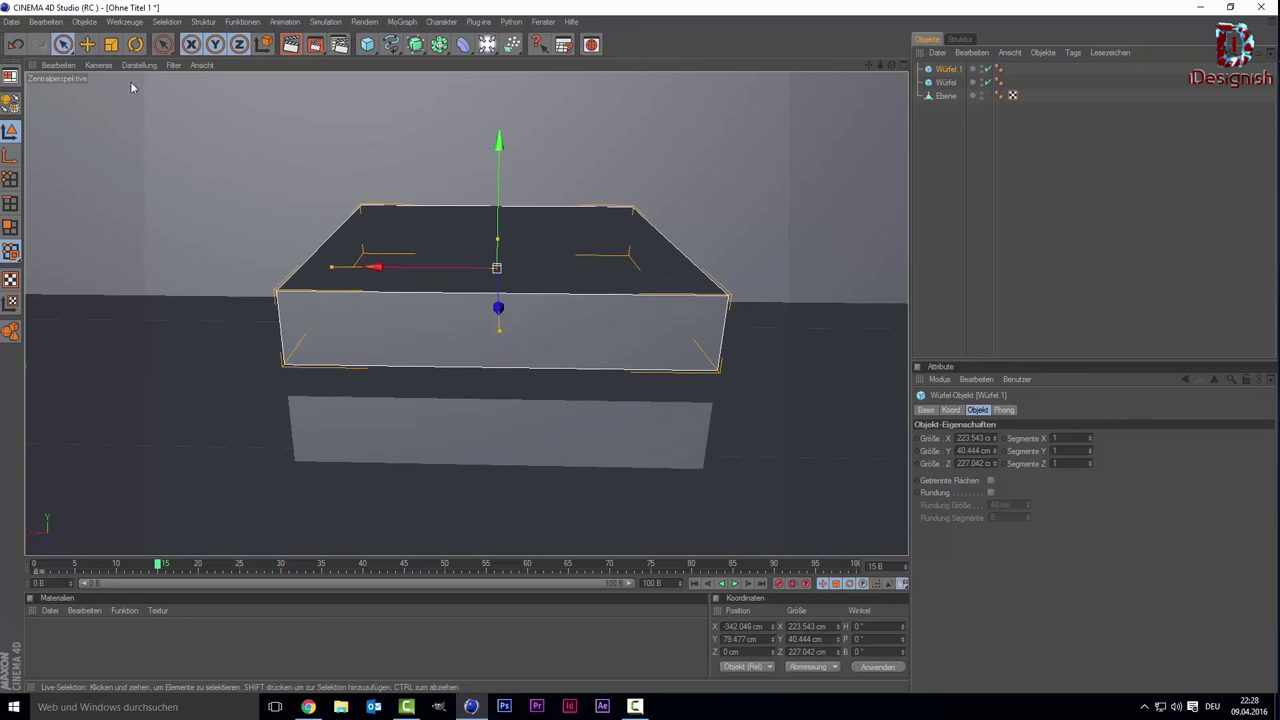
{"action": "left_click", "coordinate": [117, 48]}
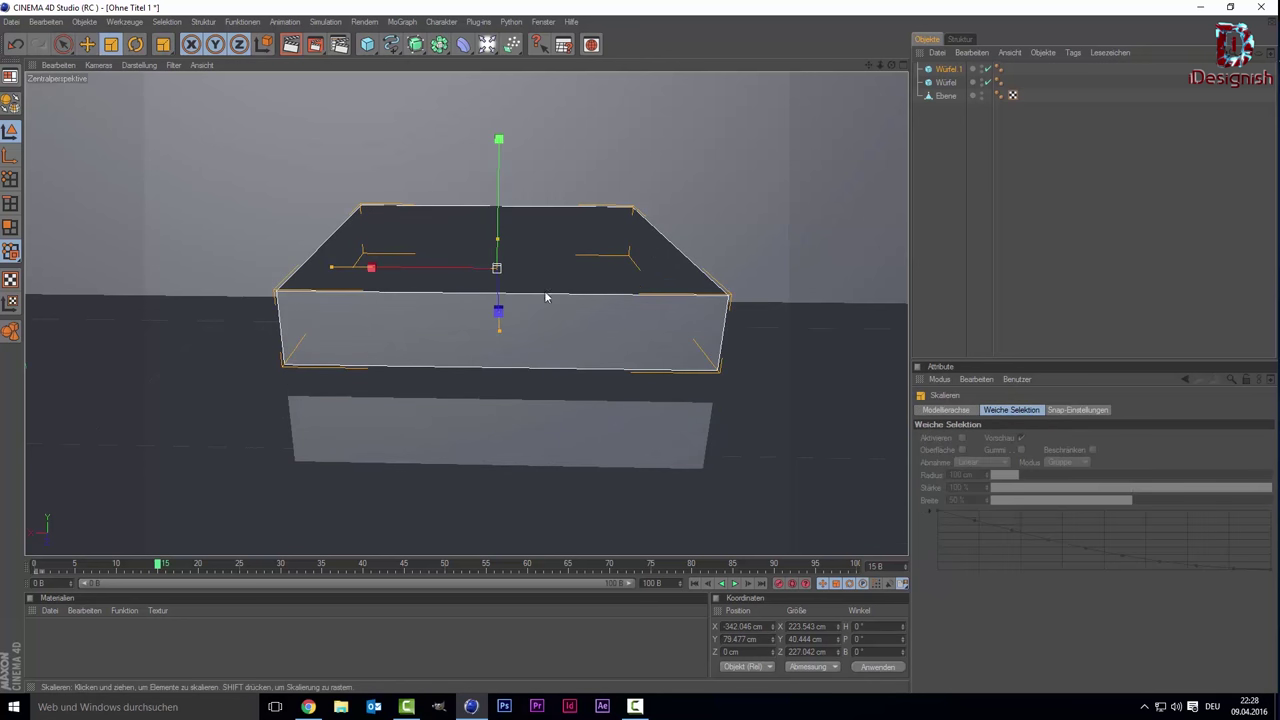
{"action": "mouse_move", "coordinate": [500, 269]}
{"action": "left_mouse_down"}
{"action": "mouse_move", "coordinate": [460, 270]}
{"action": "mouse_move", "coordinate": [498, 320]}
{"action": "left_mouse_up"}
{"action": "key", "text": "space"}
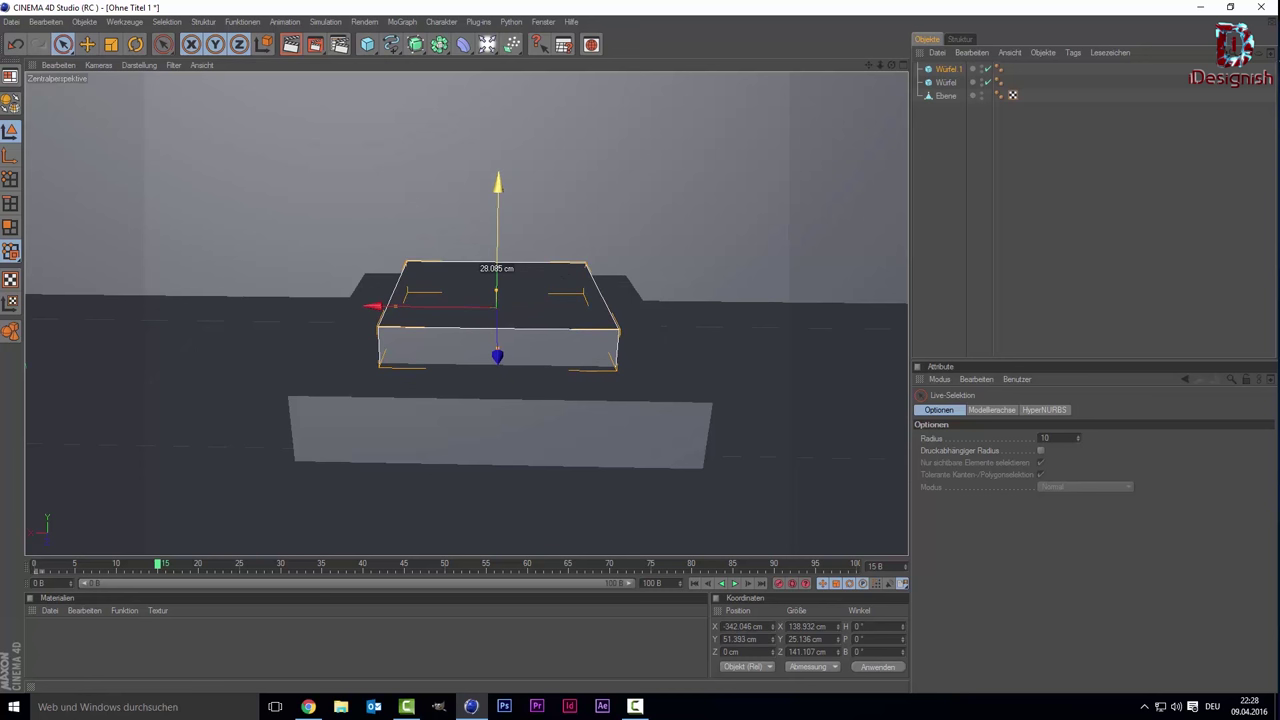
Step: Size the copy to about 157 × 28 × 159 cm and seat it on the lower slab
{"action": "middle_click", "coordinate": [575, 289]}
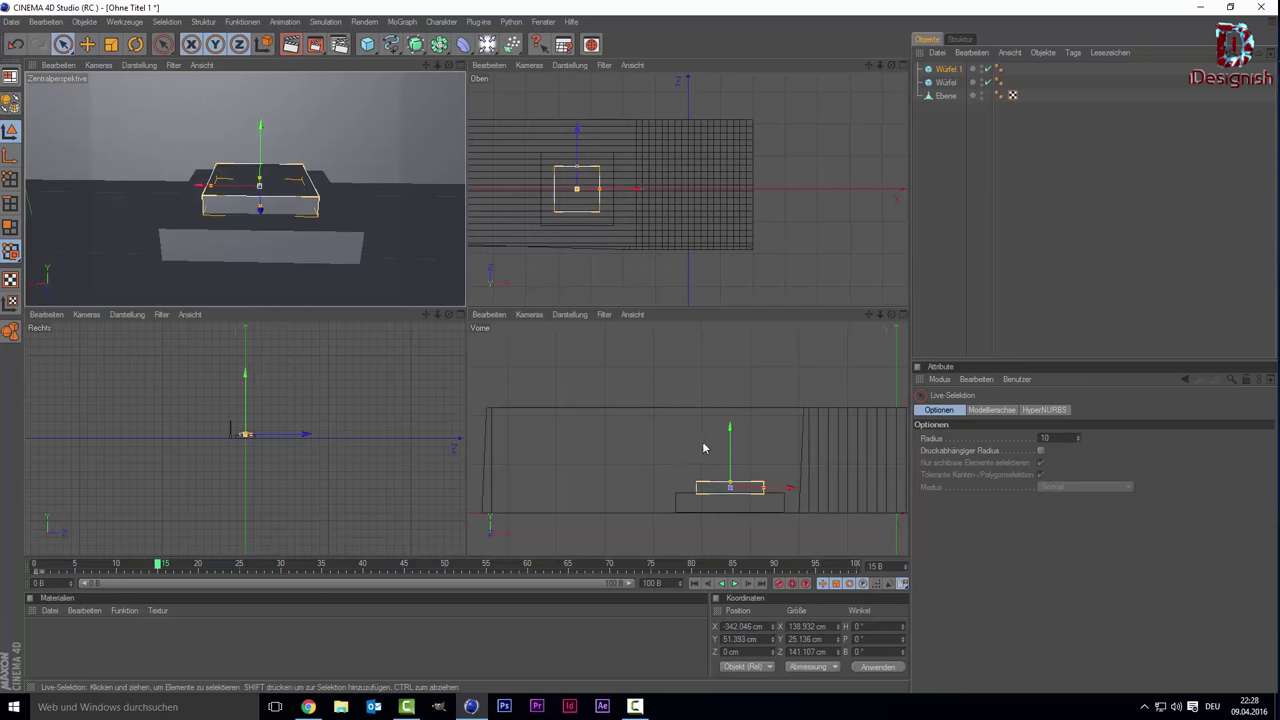
{"action": "left_click_drag", "start_coordinate": [731, 450], "coordinate": [731, 438]}
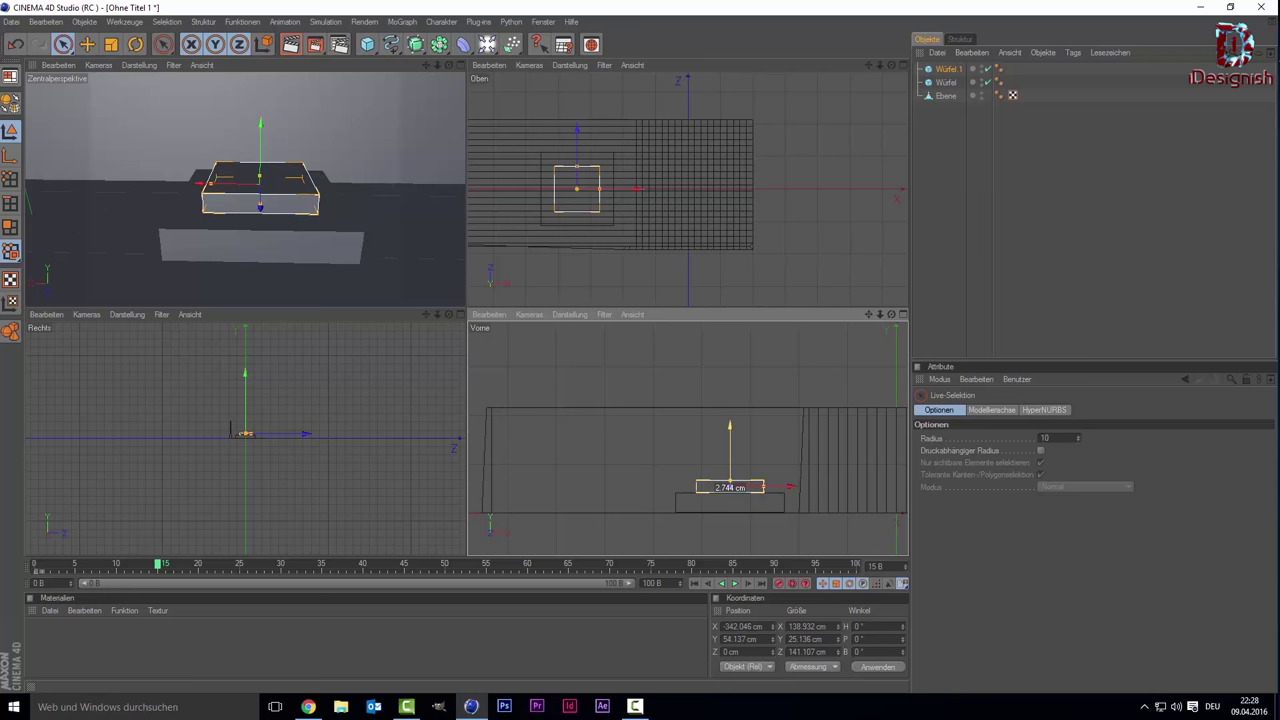
{"action": "middle_click", "coordinate": [222, 152]}
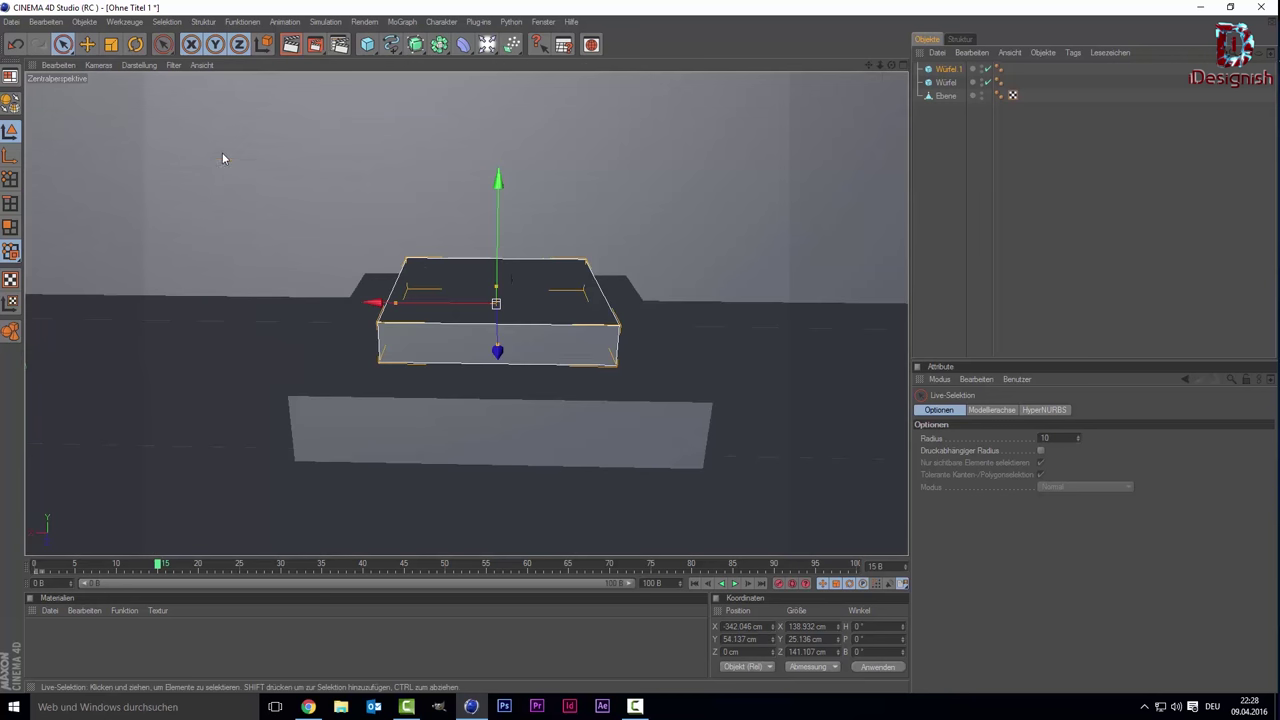
{"action": "key", "text": "t"}
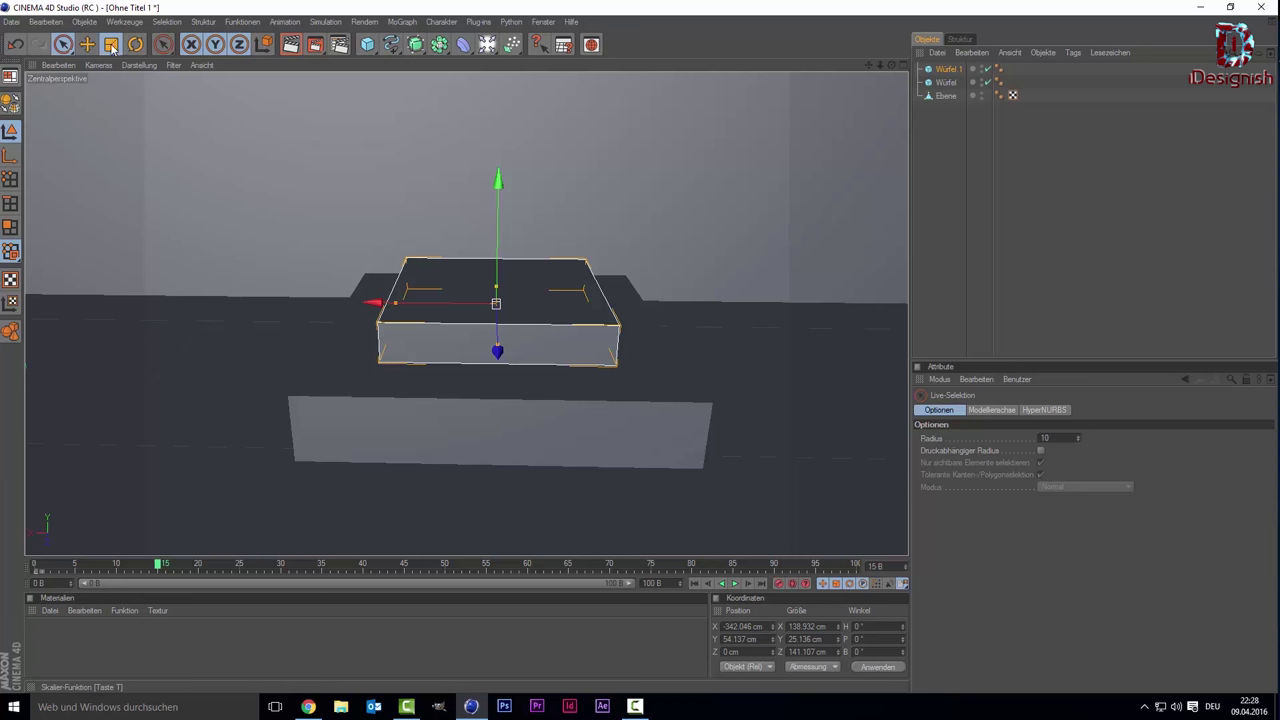
{"action": "mouse_move", "coordinate": [502, 316]}
{"action": "left_mouse_down"}
{"action": "mouse_move", "coordinate": [540, 316]}
{"action": "mouse_move", "coordinate": [531, 343]}
{"action": "left_mouse_up"}
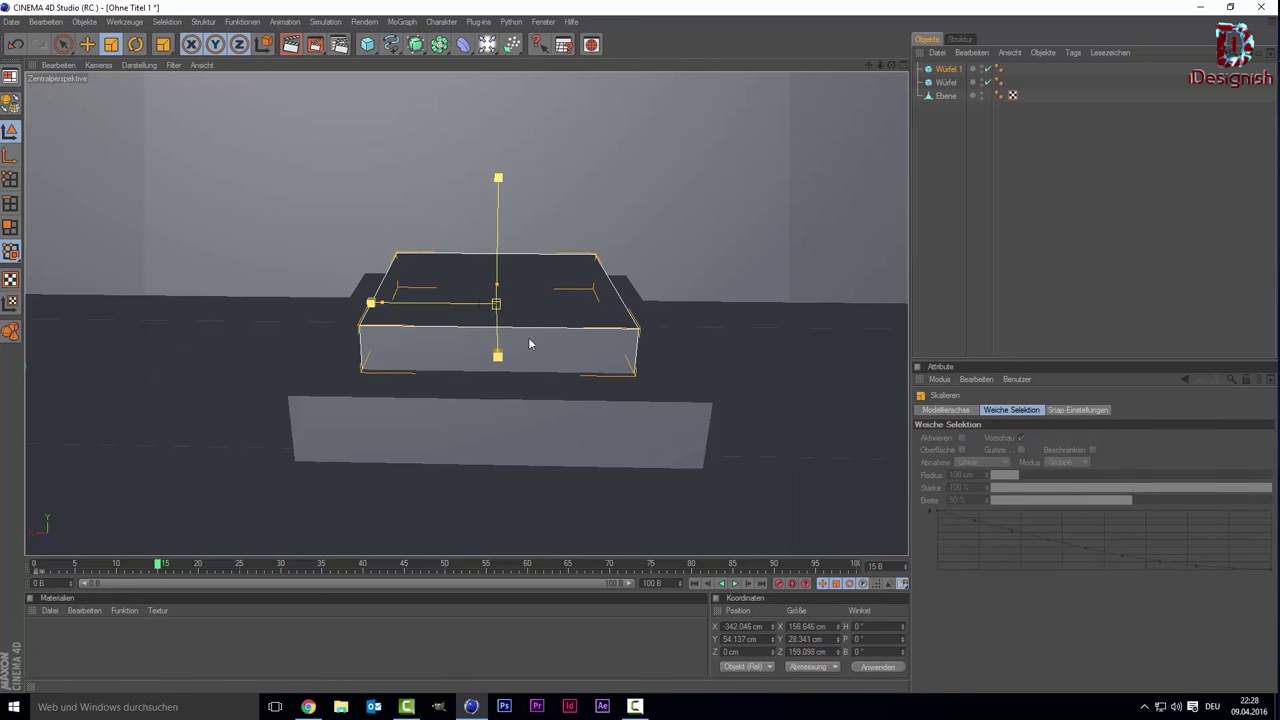
{"action": "middle_click", "coordinate": [686, 400]}
{"action": "key", "text": "space"}
{"action": "left_click_drag", "start_coordinate": [731, 451], "coordinate": [731, 447]}
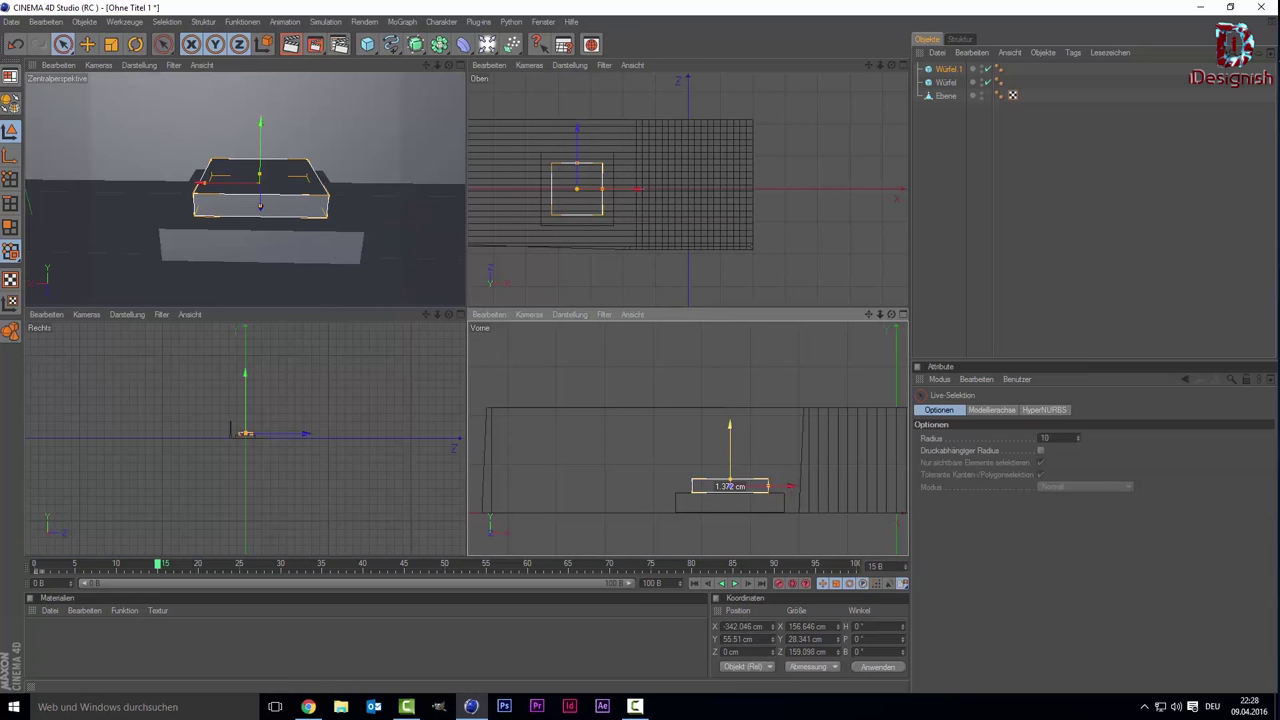
{"action": "middle_click", "coordinate": [379, 214]}
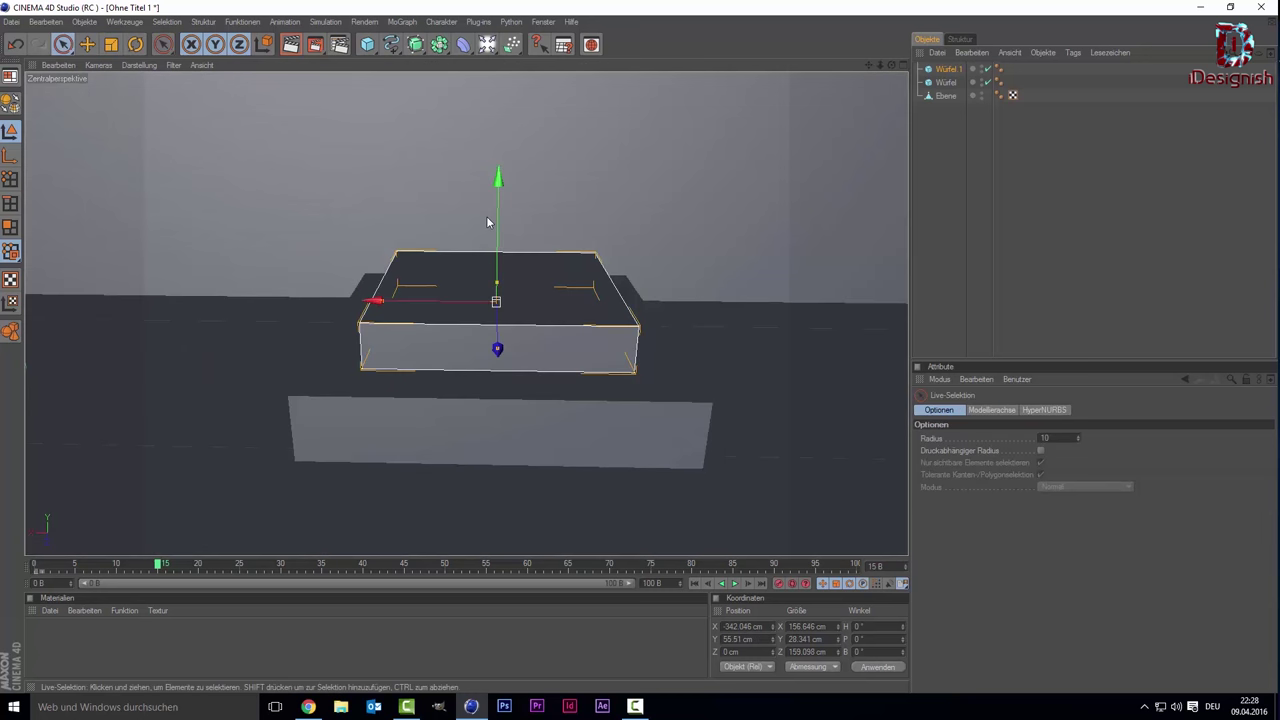
Step: Duplicate the middle cube, raise it, and scale it down to about 107 cm wide
{"action": "key", "text": "ctrl+c"}
{"action": "key", "text": "ctrl+v"}
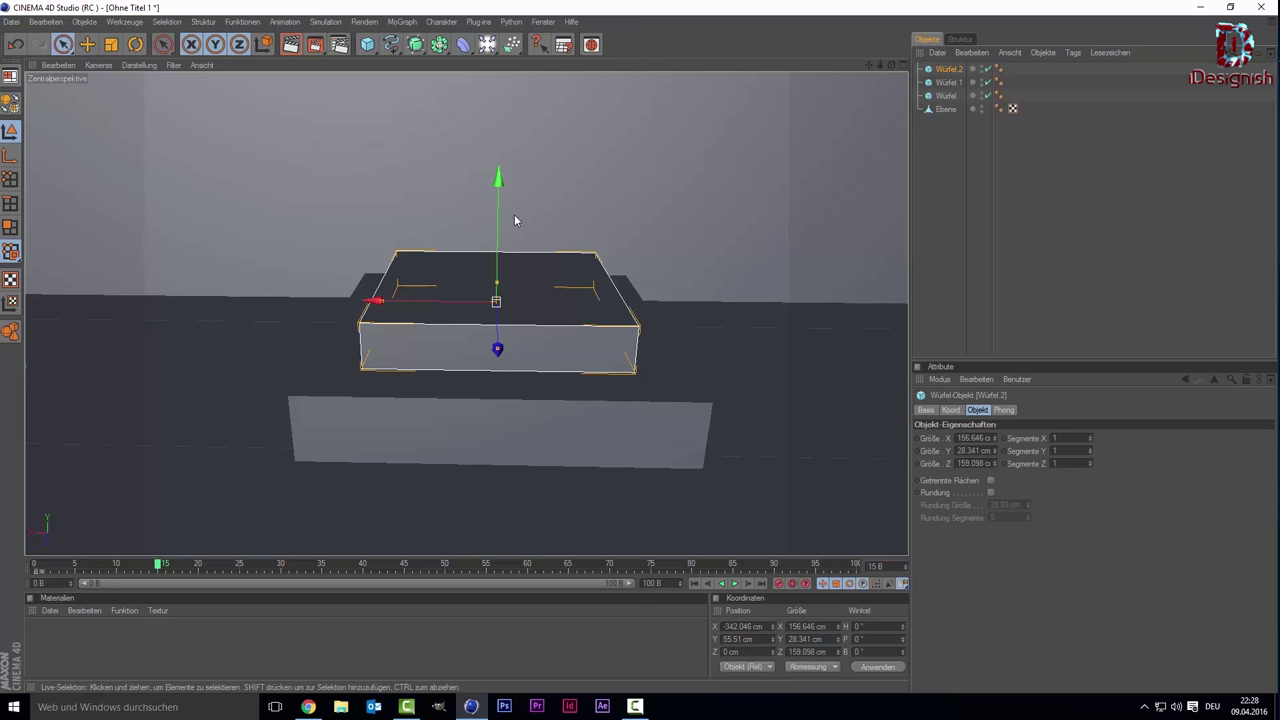
{"action": "left_click_drag", "start_coordinate": [498, 220], "coordinate": [498, 178]}
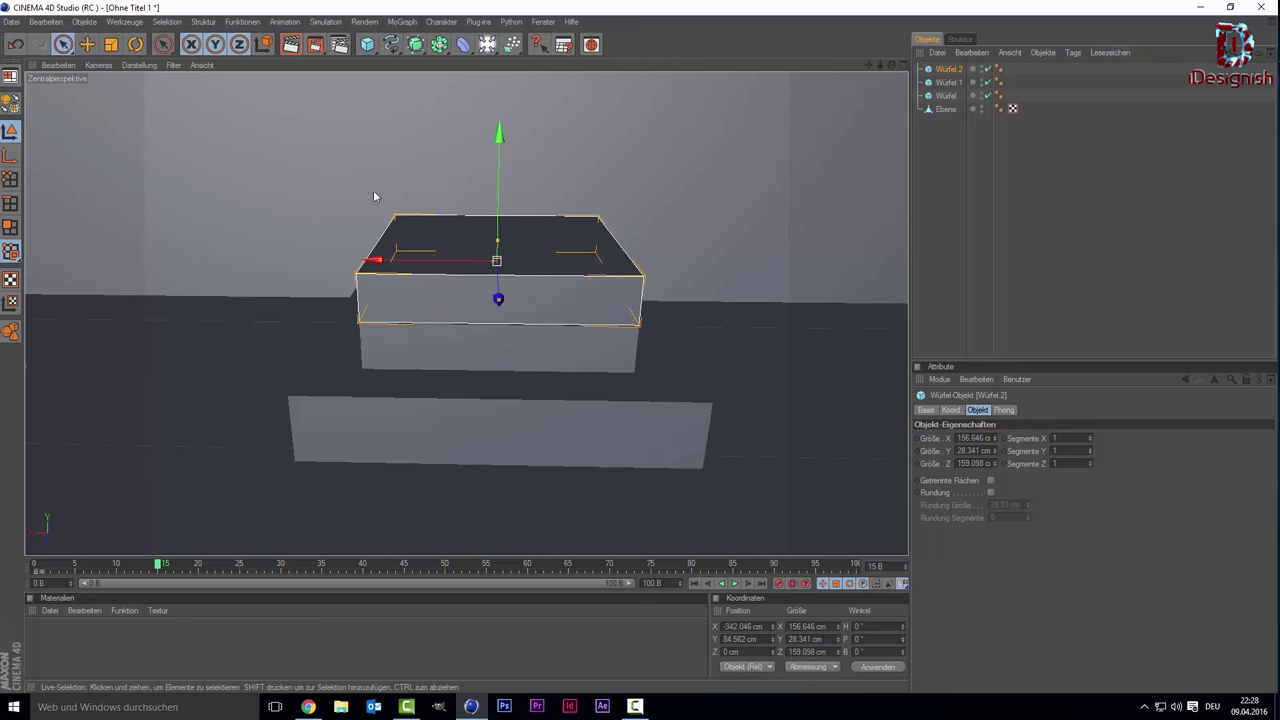
{"action": "key", "text": "t"}
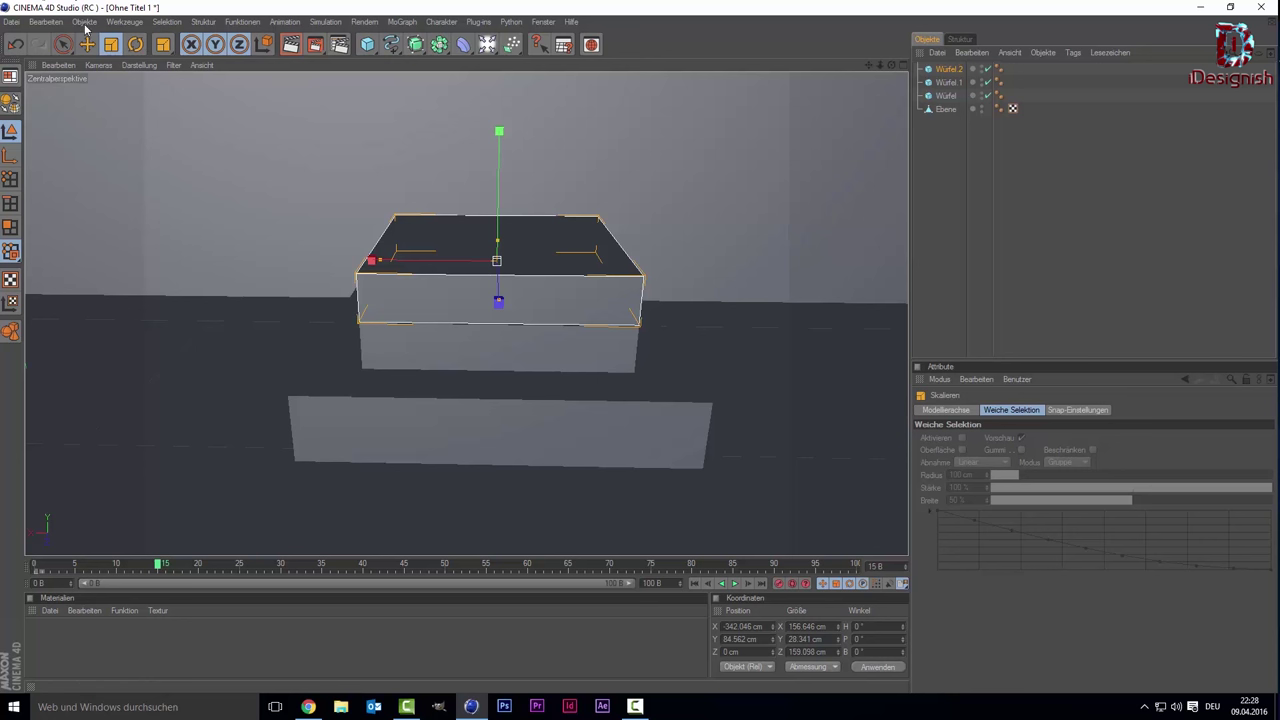
{"action": "left_click_drag", "start_coordinate": [503, 287], "coordinate": [449, 287]}
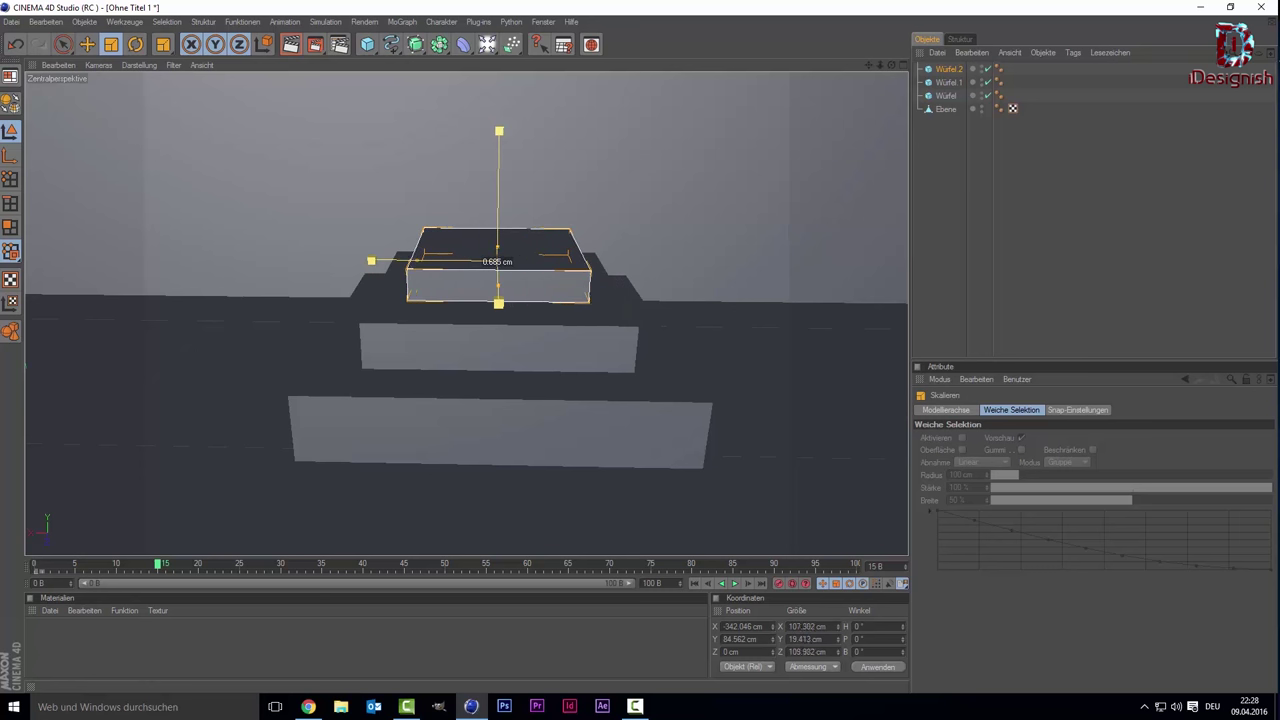
{"action": "left_click_drag", "start_coordinate": [449, 287], "coordinate": [588, 242]}
Step: Seat the top step on the second slab in the front view, then select the bottom cube
{"action": "middle_click", "coordinate": [604, 311]}
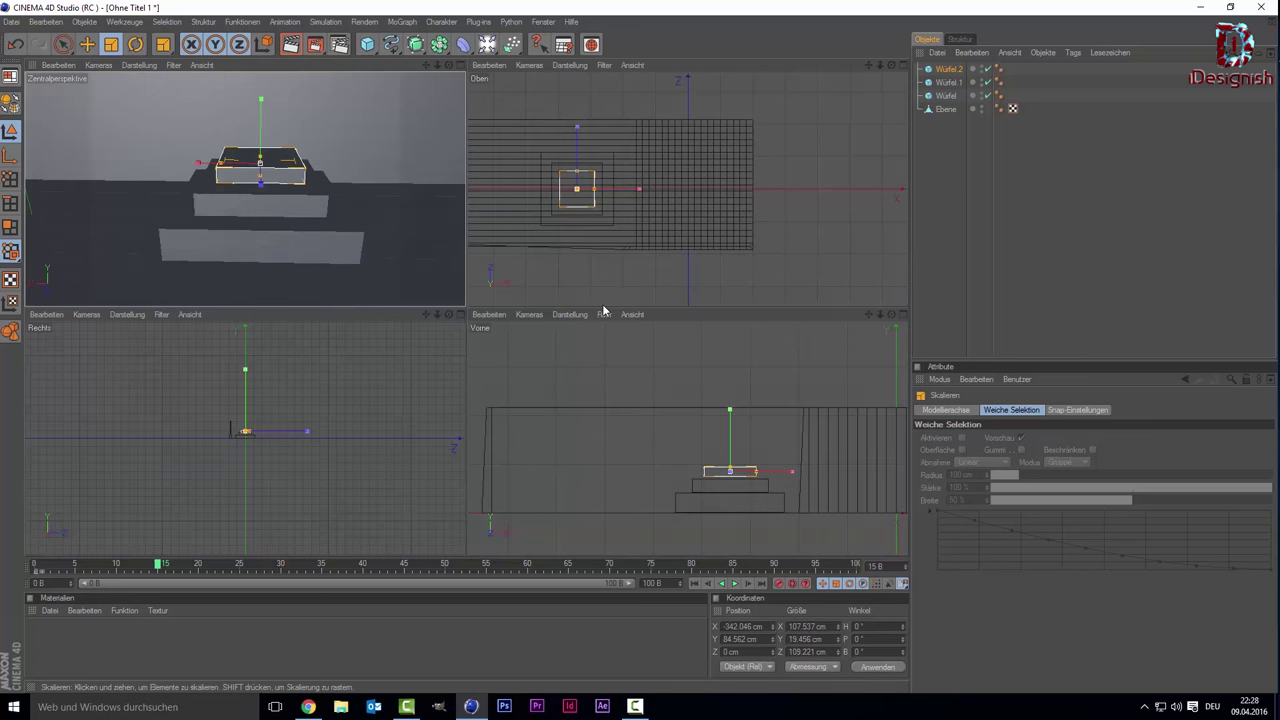
{"action": "scroll", "coordinate": [758, 449], "scroll_direction": "up", "scroll_amount": 3}
{"action": "key", "text": "space"}
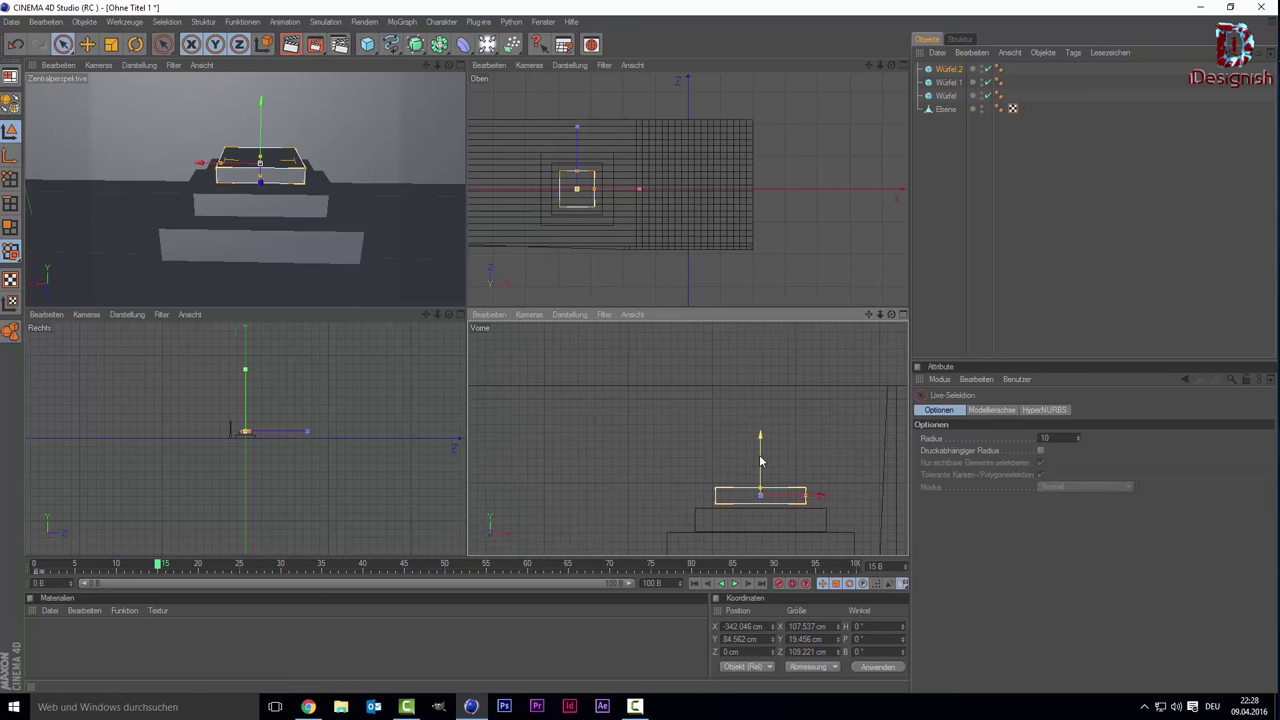
{"action": "left_click_drag", "start_coordinate": [760, 461], "coordinate": [760, 466]}
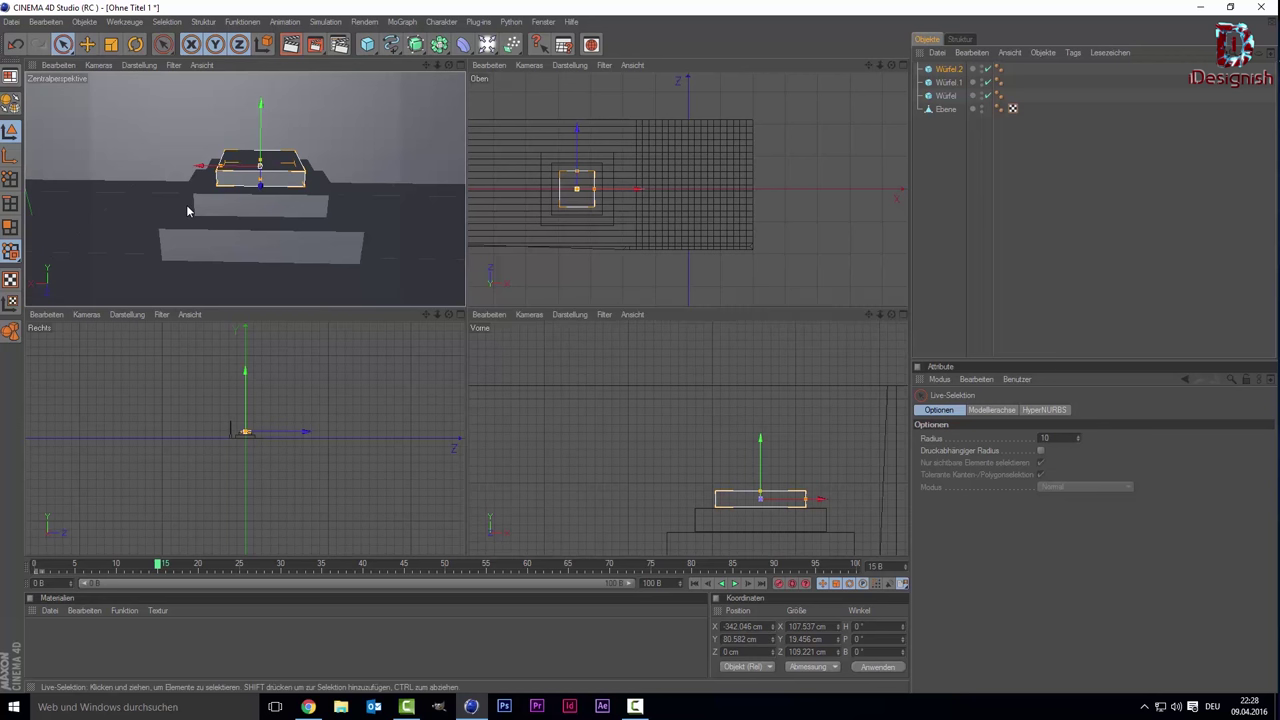
{"action": "middle_click", "coordinate": [190, 210]}
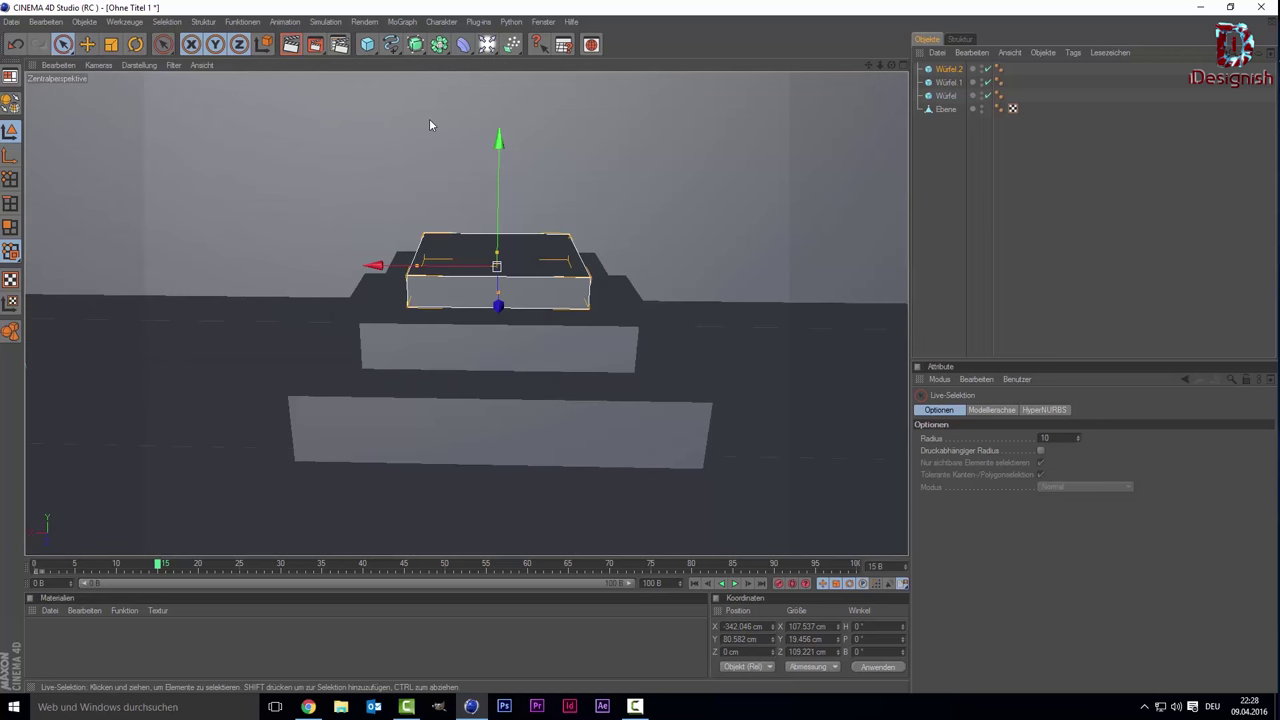
{"action": "left_click", "coordinate": [467, 446]}
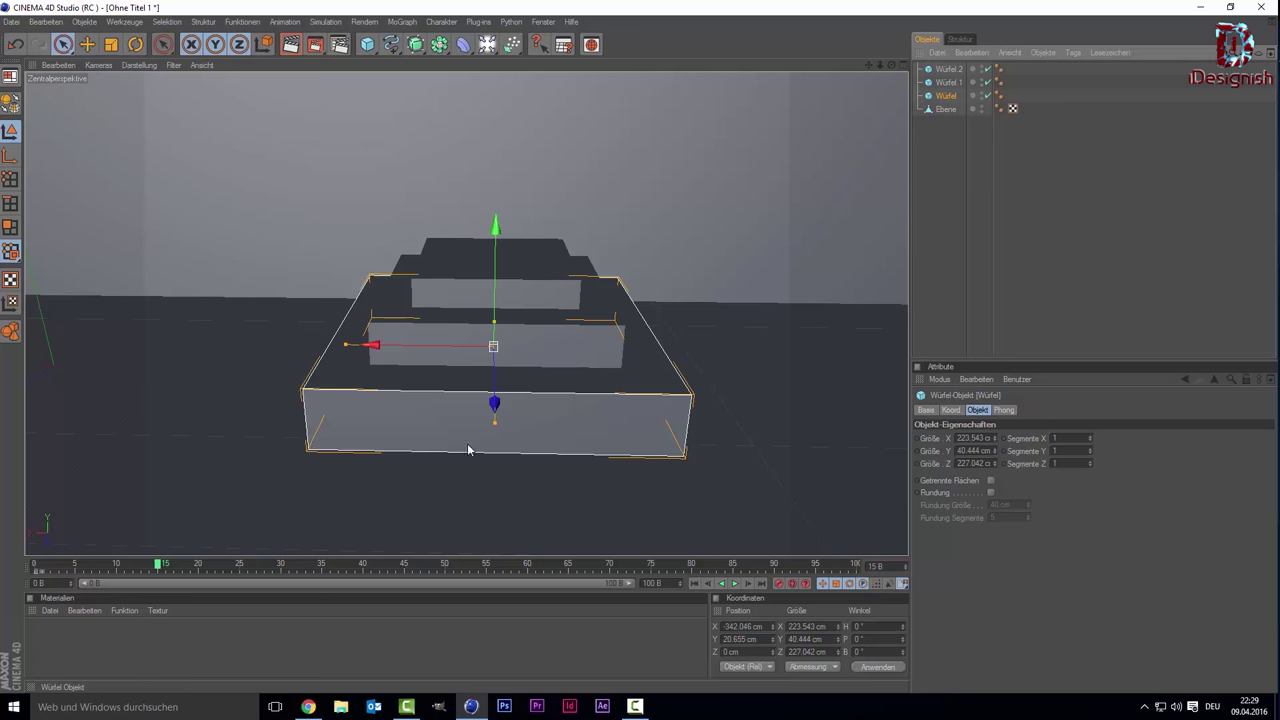
Step: Duplicate the bottom cube, lift it above the podium and flatten it to about 3.5 cm
{"action": "key", "text": "ctrl+c"}
{"action": "key", "text": "ctrl+v"}
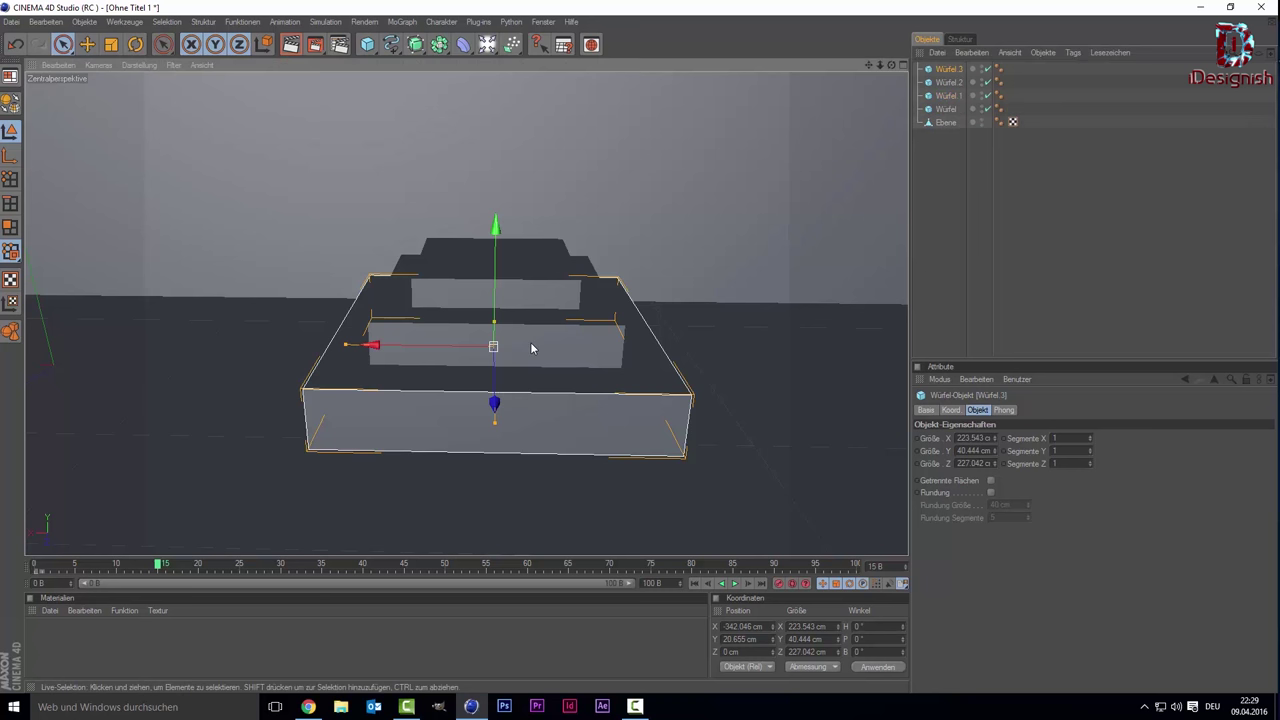
{"action": "left_click_drag", "start_coordinate": [496, 278], "coordinate": [496, 80]}
{"action": "left_click_drag", "start_coordinate": [497, 203], "coordinate": [497, 206]}
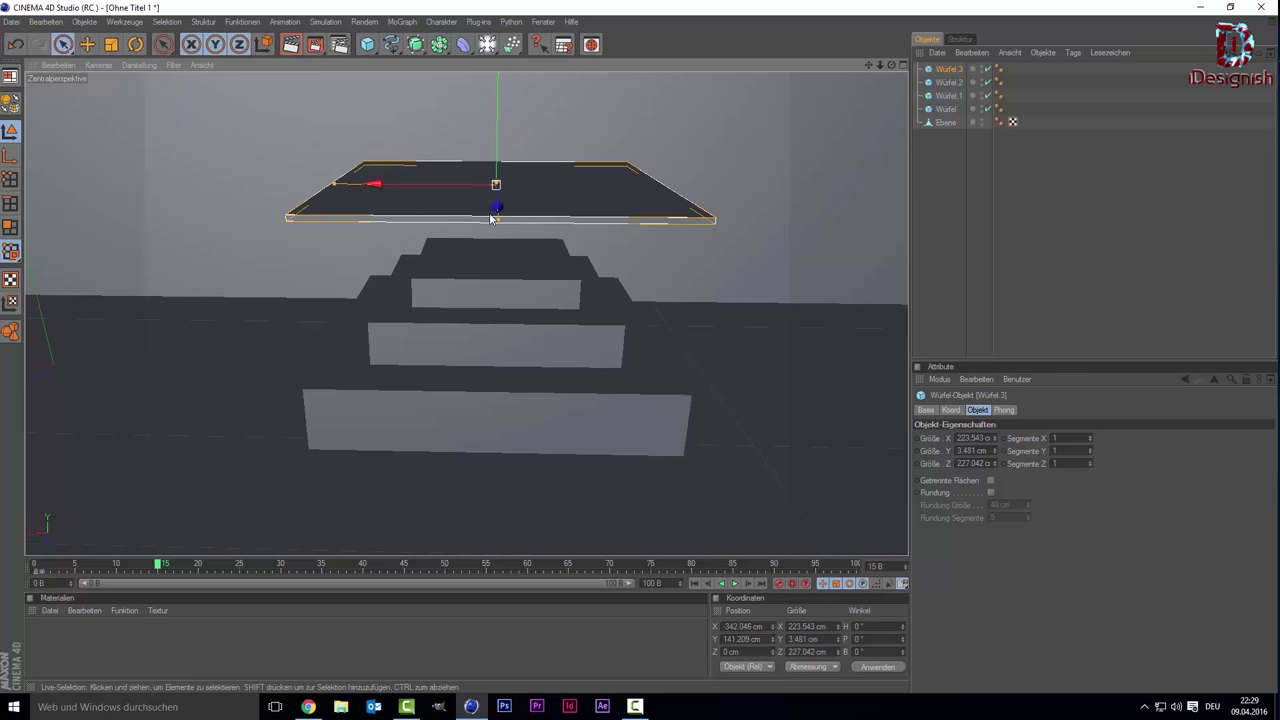
{"action": "mouse_move", "coordinate": [497, 133]}
{"action": "left_mouse_down"}
{"action": "mouse_move", "coordinate": [495, 310]}
{"action": "mouse_move", "coordinate": [457, 126]}
{"action": "left_mouse_up"}
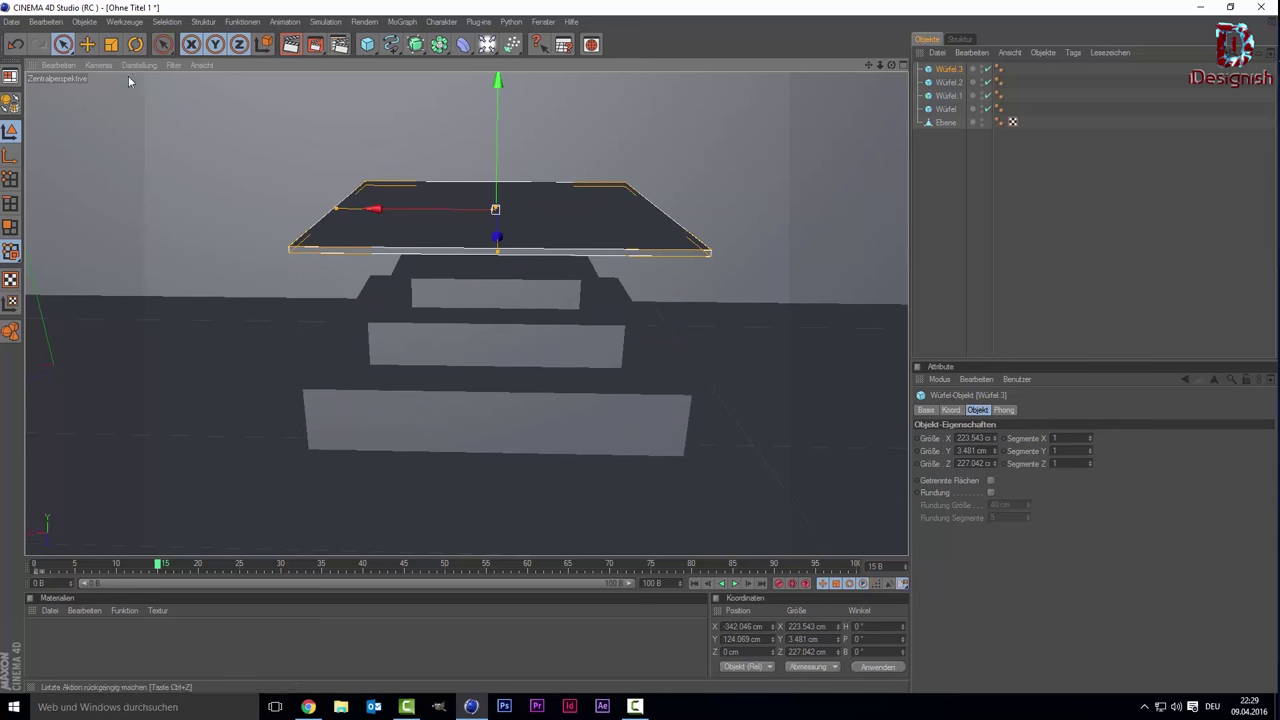
Step: Widen the plate to about 334.1 × 322.7 cm and raise it high above the podium
{"action": "left_click_drag", "start_coordinate": [338, 210], "coordinate": [281, 226]}
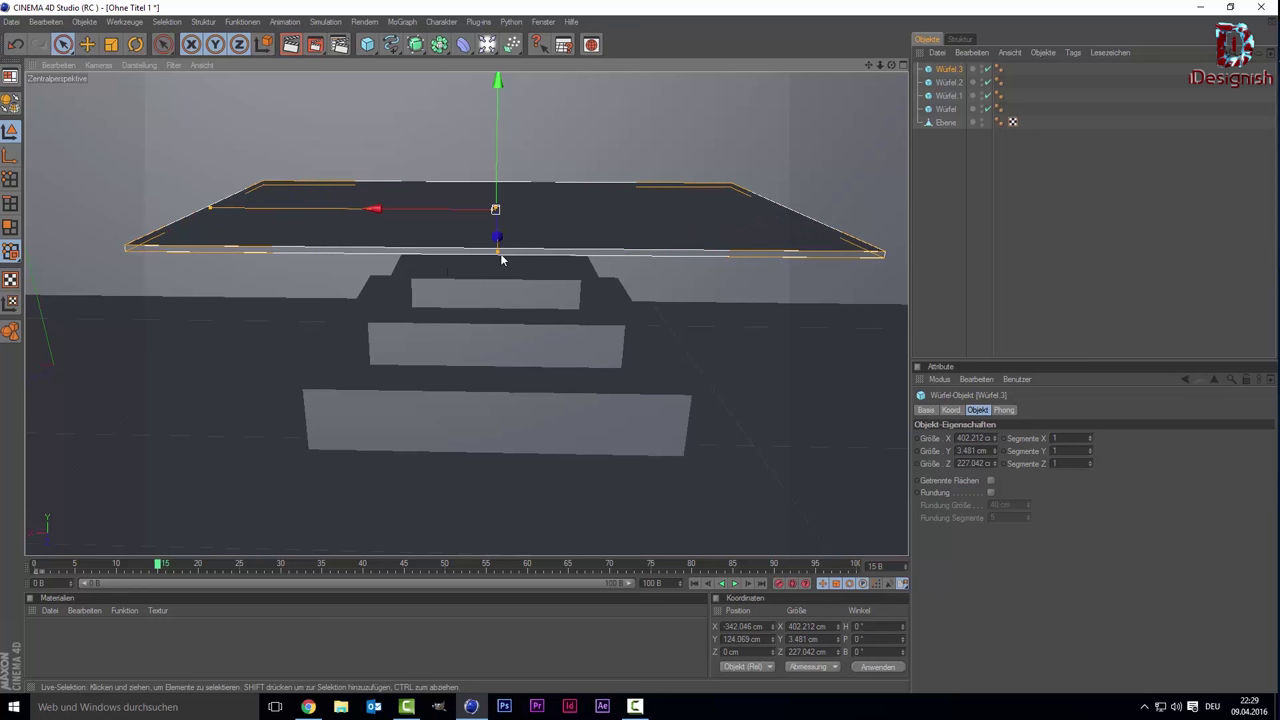
{"action": "left_click_drag", "start_coordinate": [498, 251], "coordinate": [499, 289]}
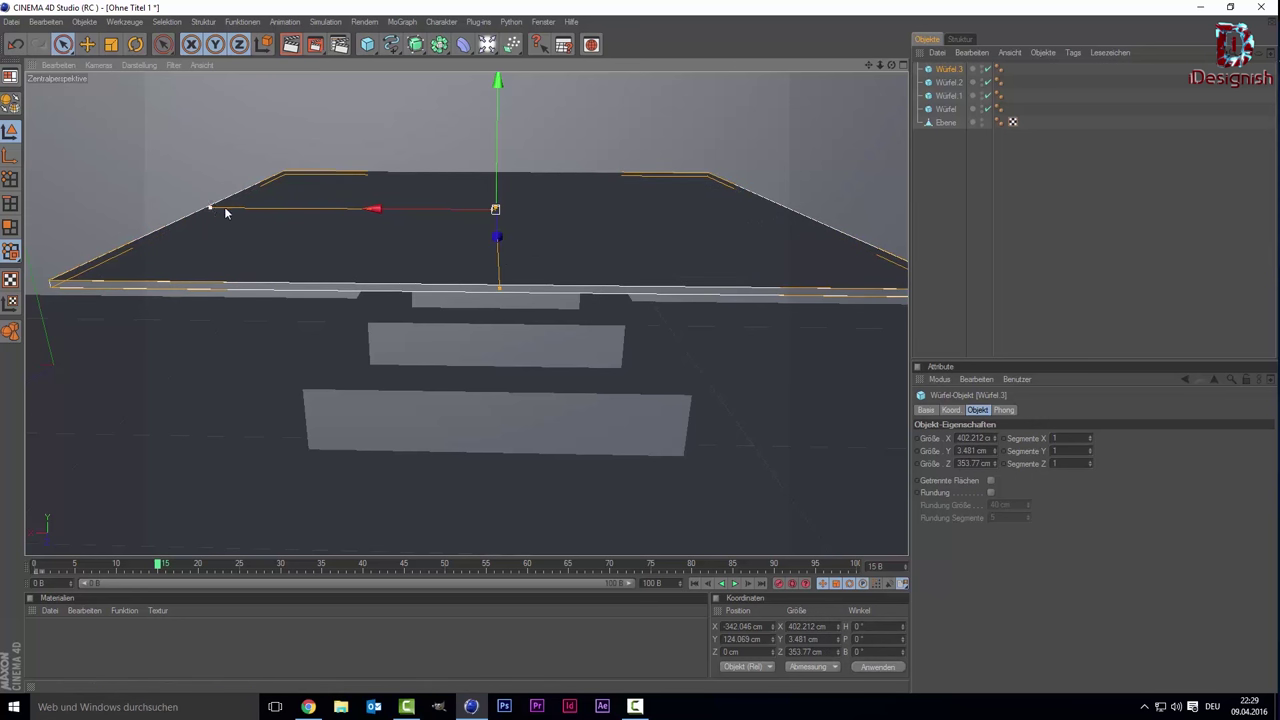
{"action": "left_click_drag", "start_coordinate": [213, 207], "coordinate": [258, 207]}
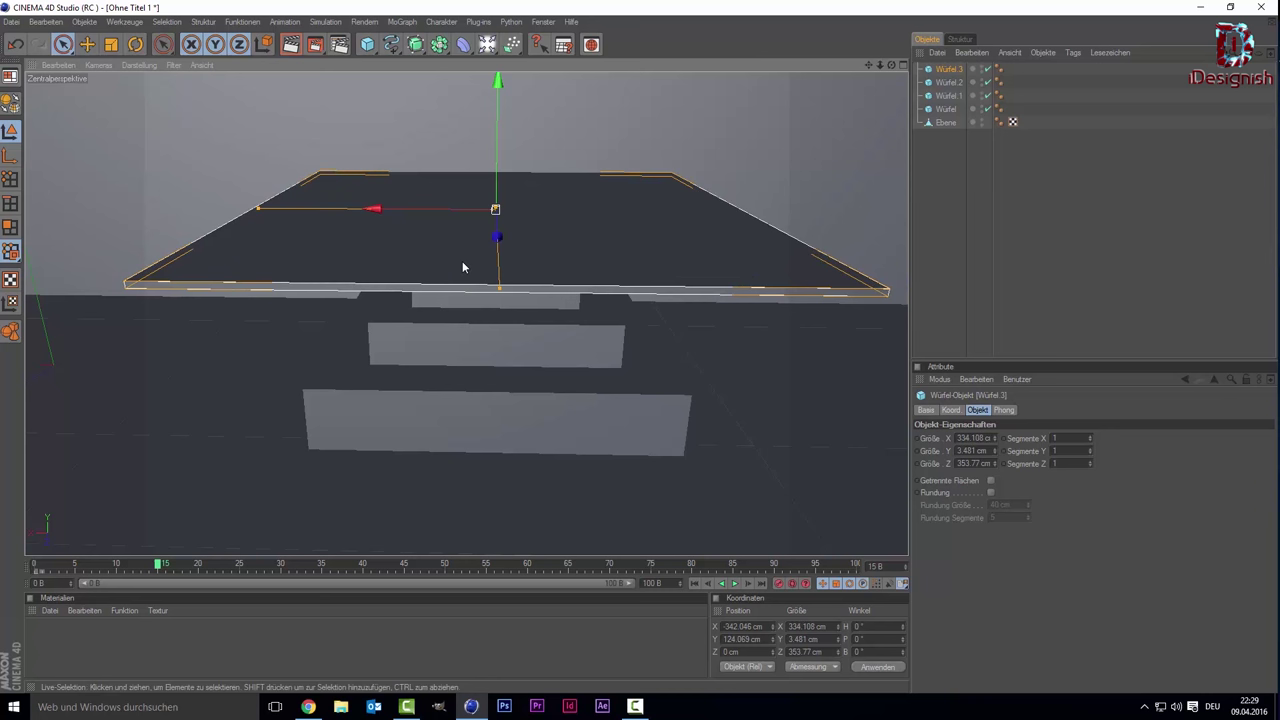
{"action": "left_click_drag", "start_coordinate": [499, 289], "coordinate": [499, 277]}
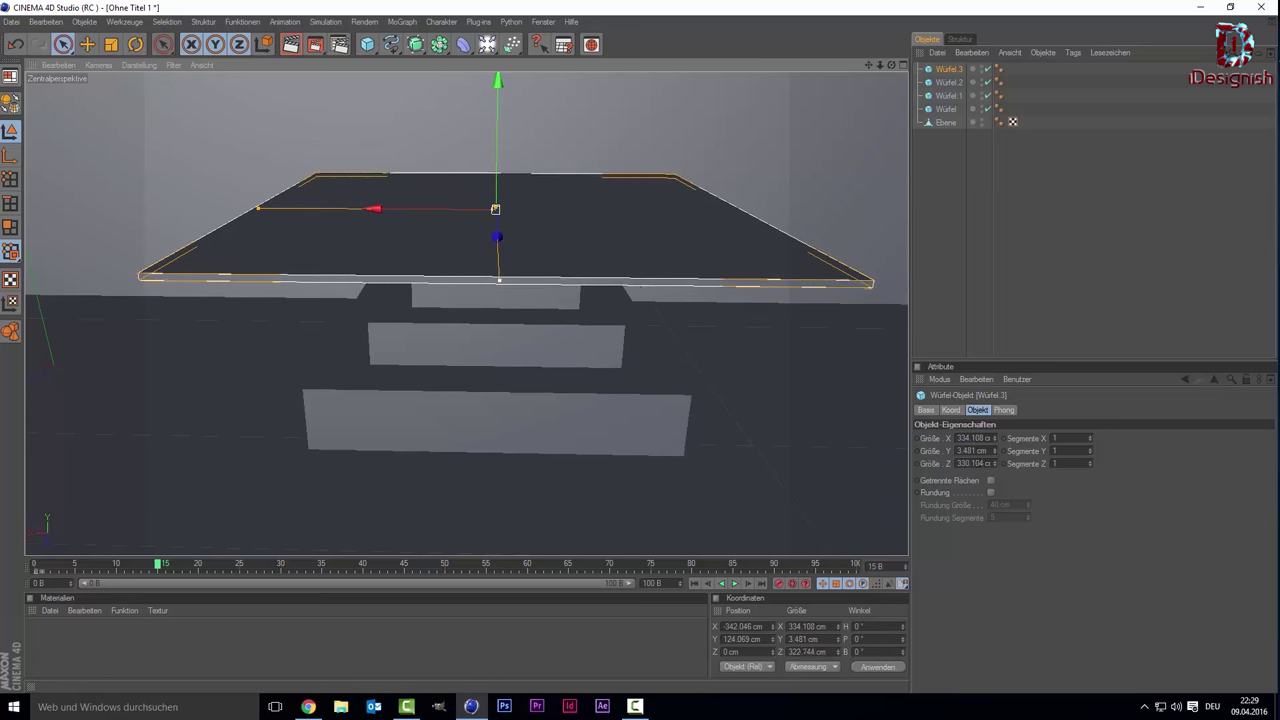
{"action": "left_click_drag", "start_coordinate": [498, 85], "coordinate": [494, 249]}
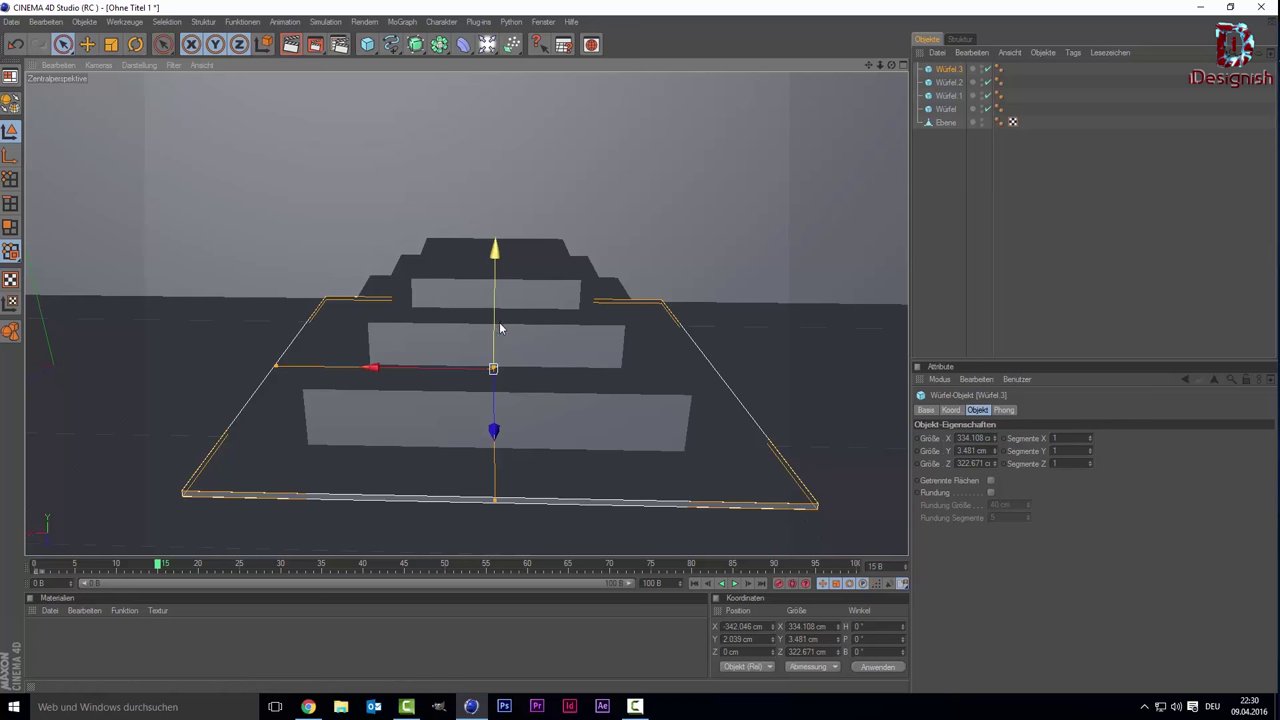
{"action": "left_click_drag", "start_coordinate": [494, 330], "coordinate": [497, 128]}
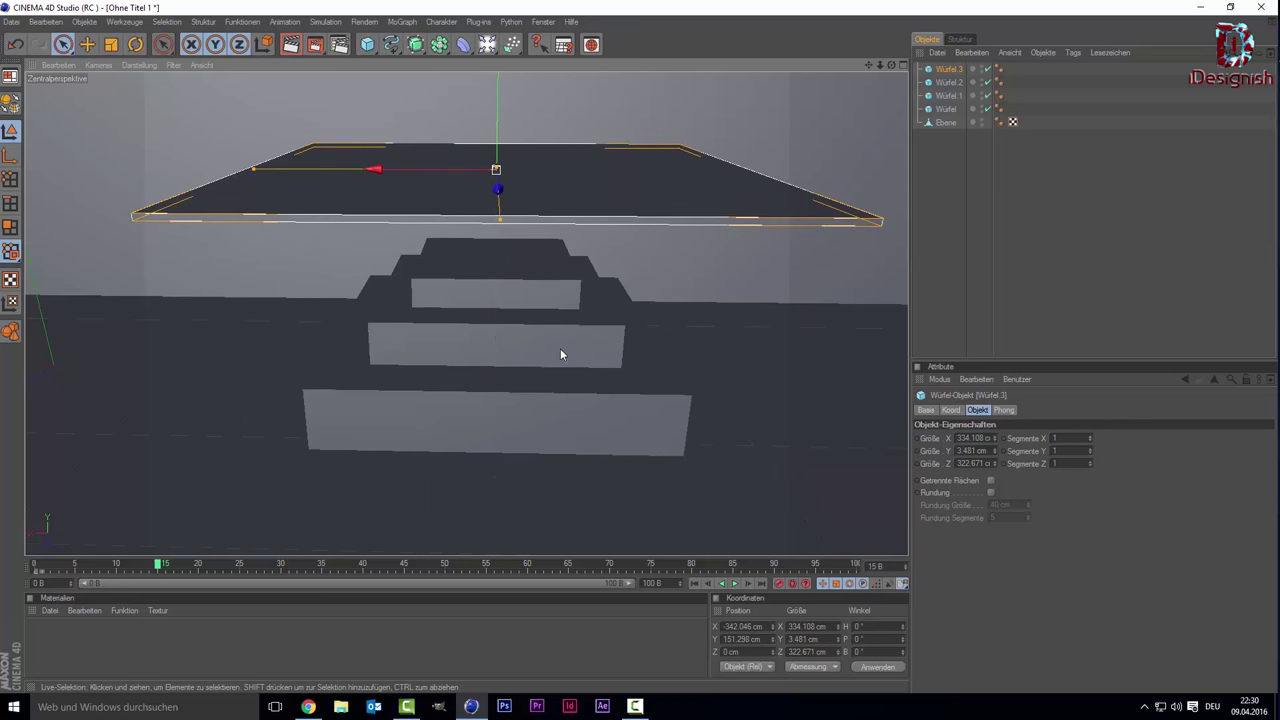
Step: Set the plate's X, Y and Z segments to 30 each
{"action": "left_click", "coordinate": [1072, 463]}
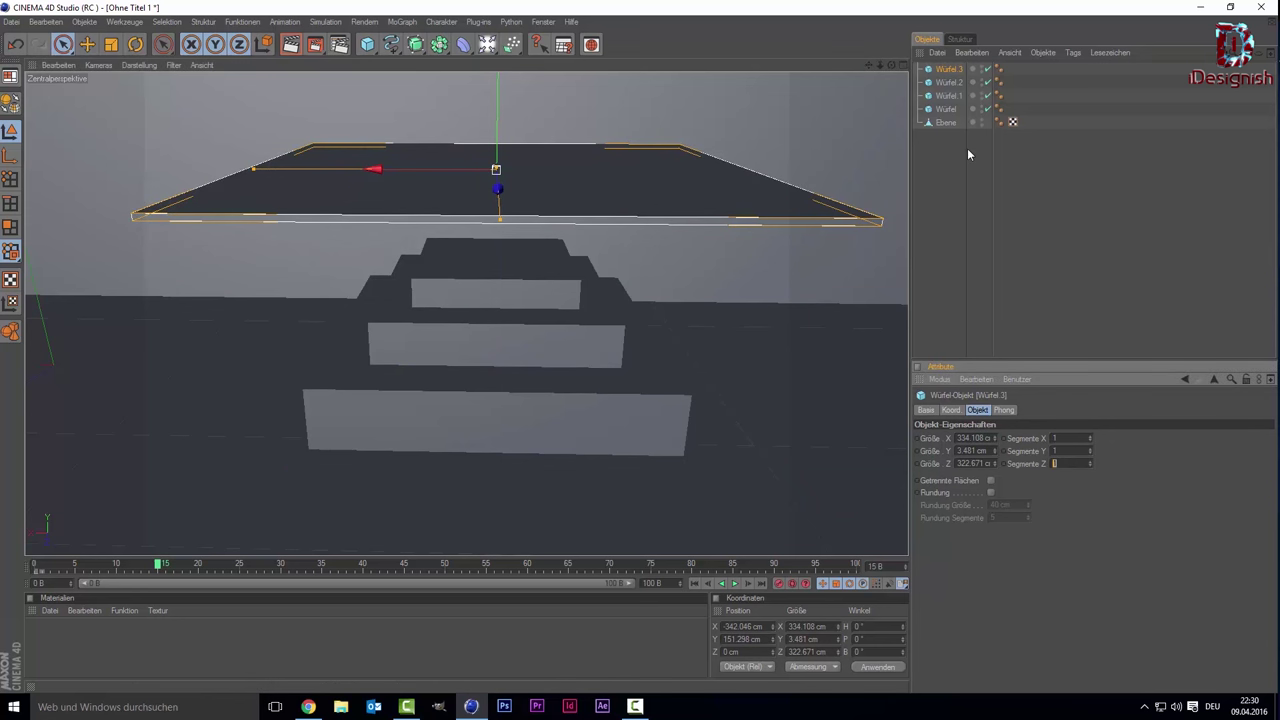
{"action": "type", "text": "30"}
{"action": "left_click", "coordinate": [1062, 451]}
{"action": "type", "text": "30"}
{"action": "key", "text": "Return"}
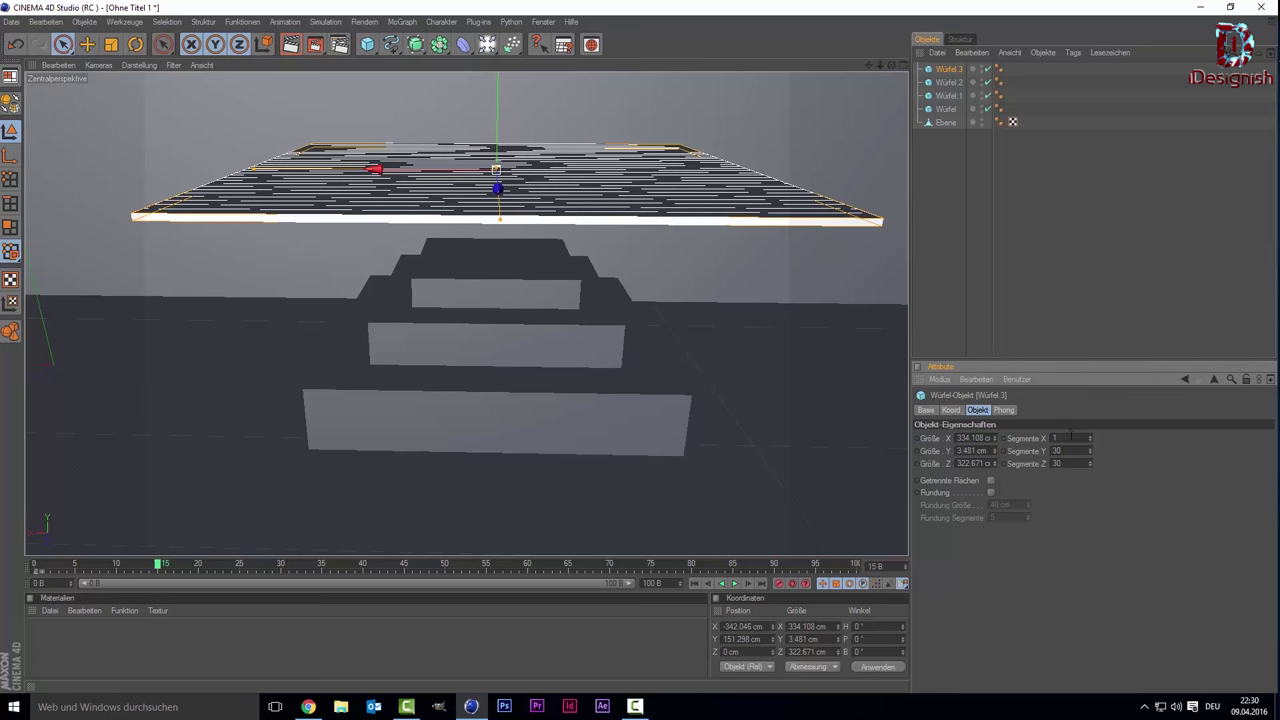
{"action": "type", "text": "30"}
{"action": "key", "text": "Return"}
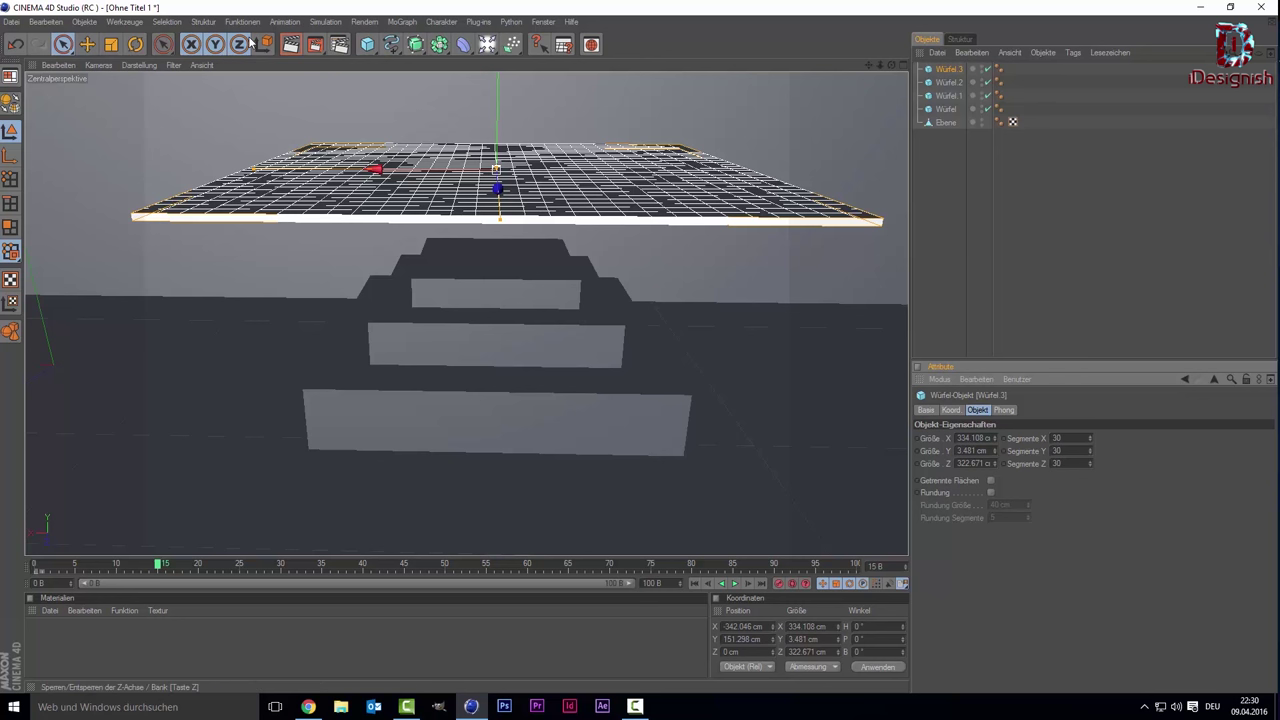
{"action": "left_click", "coordinate": [285, 22]}
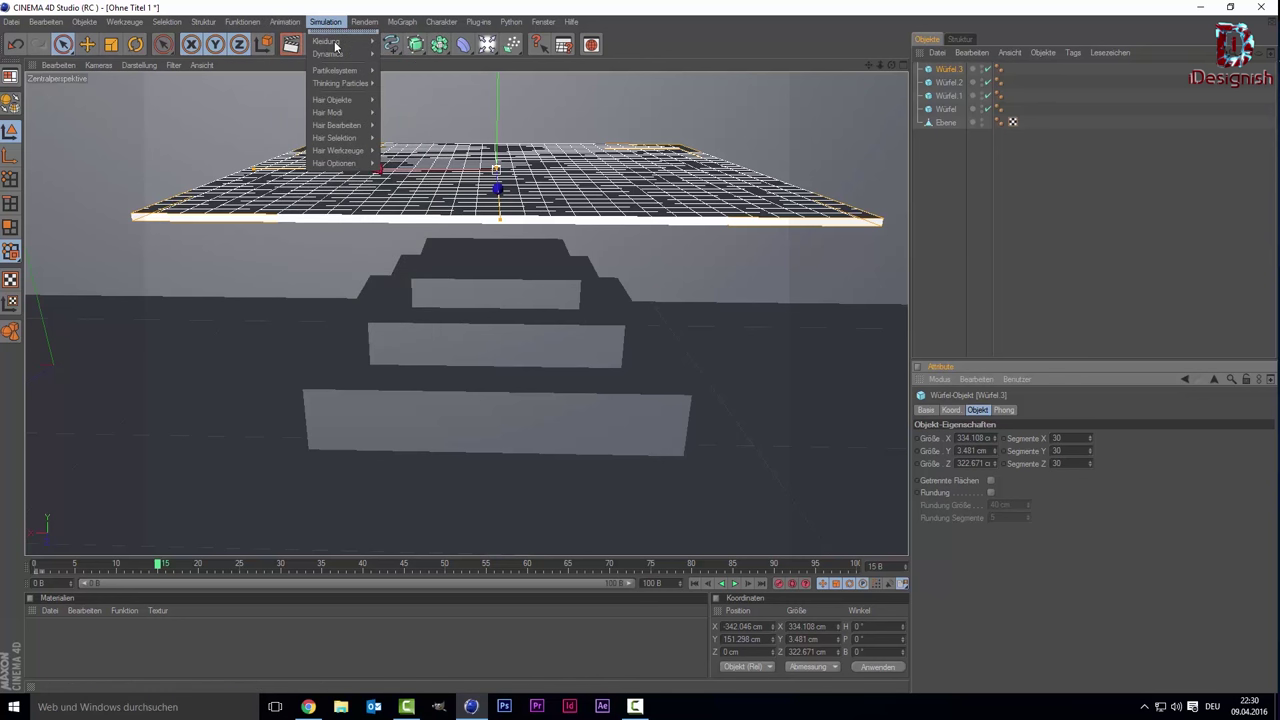
{"action": "mouse_move", "coordinate": [327, 41]}
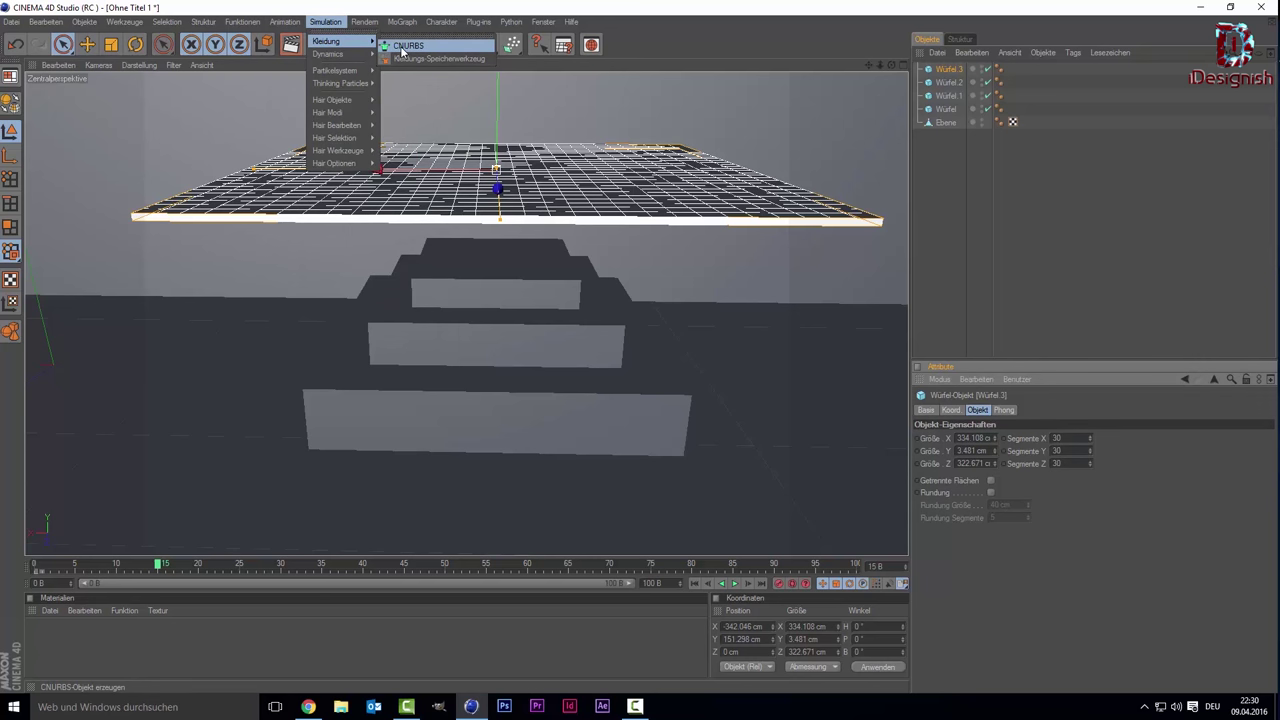
Step: Add a CNURBS, nest the plate inside it, and rename the plate 'Tuch'
{"action": "left_click", "coordinate": [403, 46]}
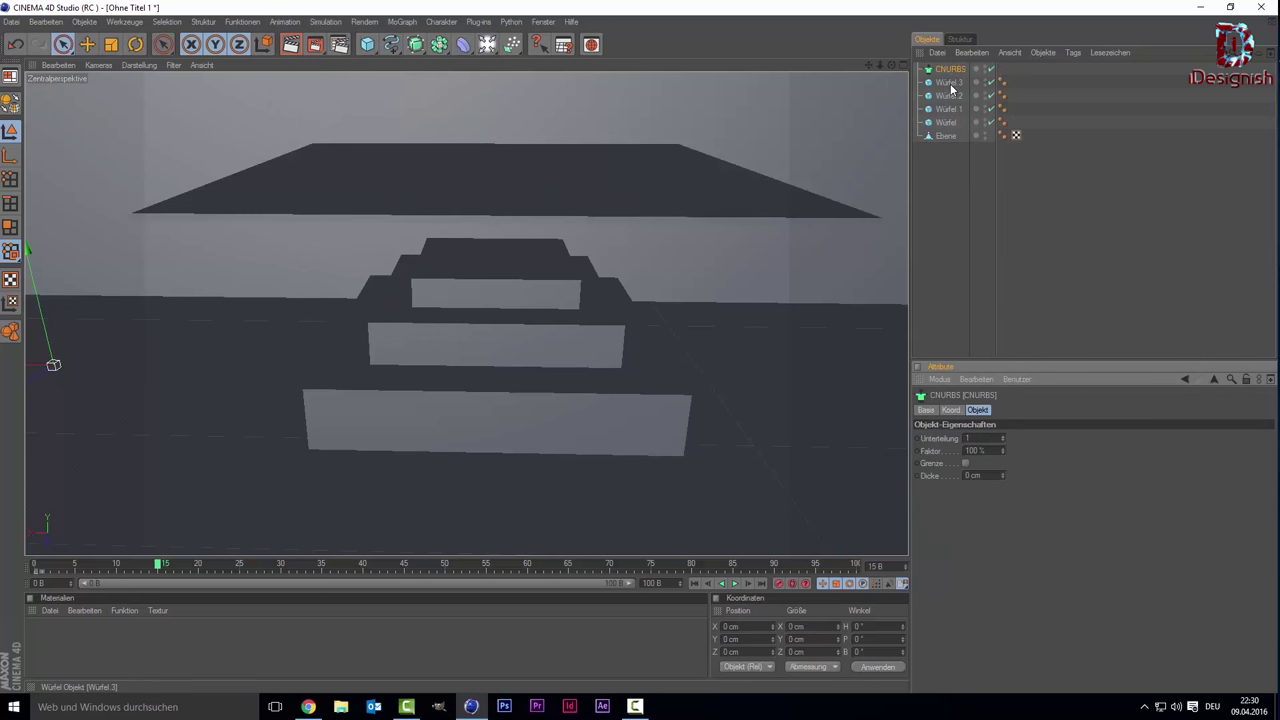
{"action": "left_click_drag", "start_coordinate": [951, 88], "coordinate": [960, 72]}
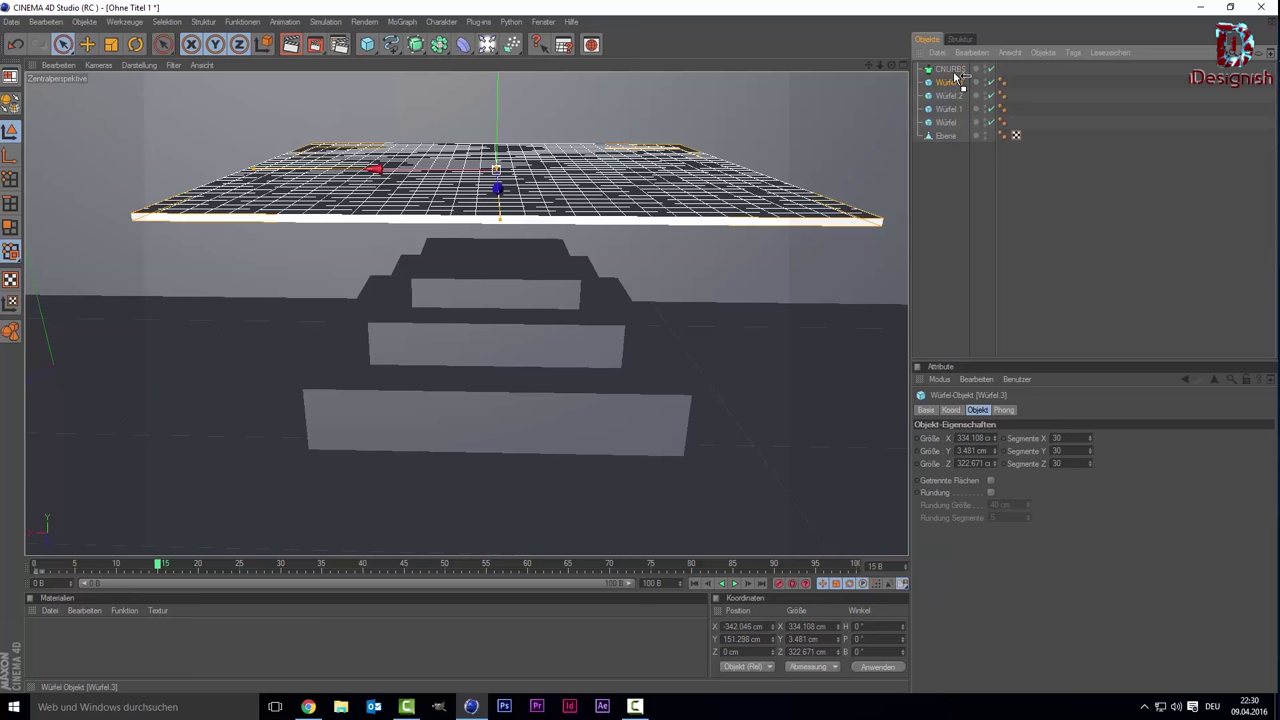
{"action": "double_click", "coordinate": [952, 84]}
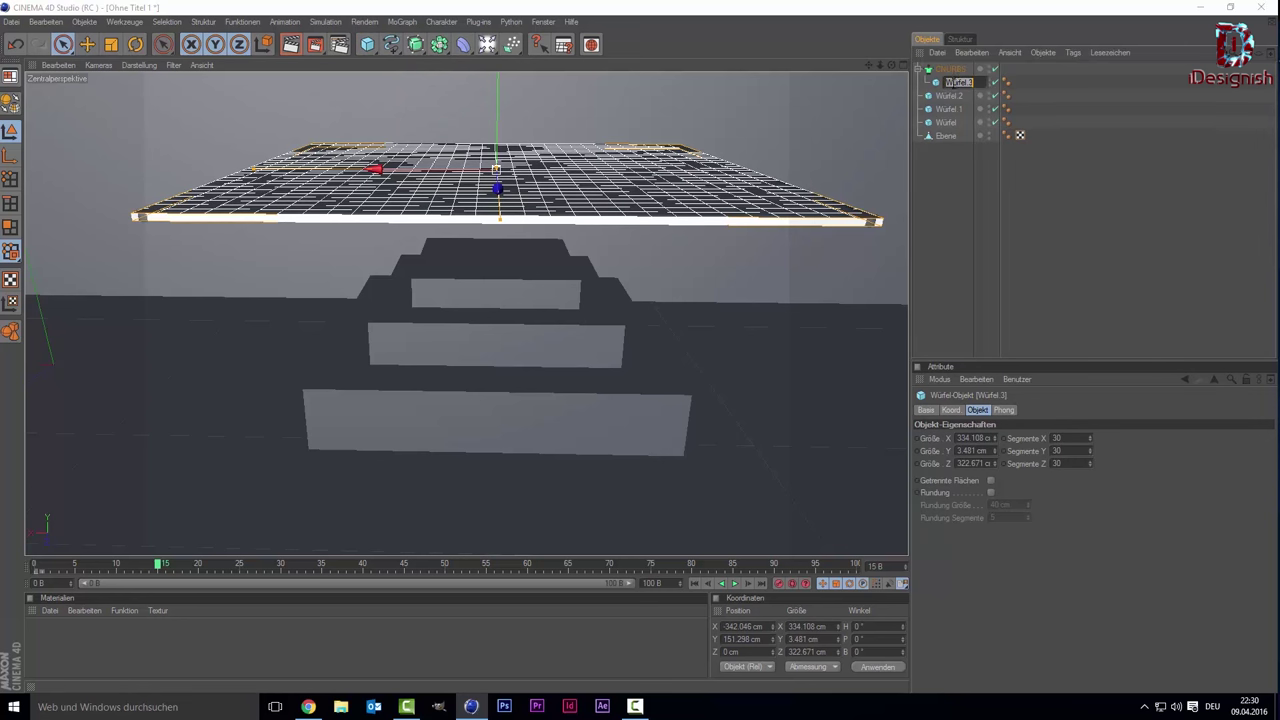
{"action": "type", "text": "Tuch"}
{"action": "key", "text": "Return"}
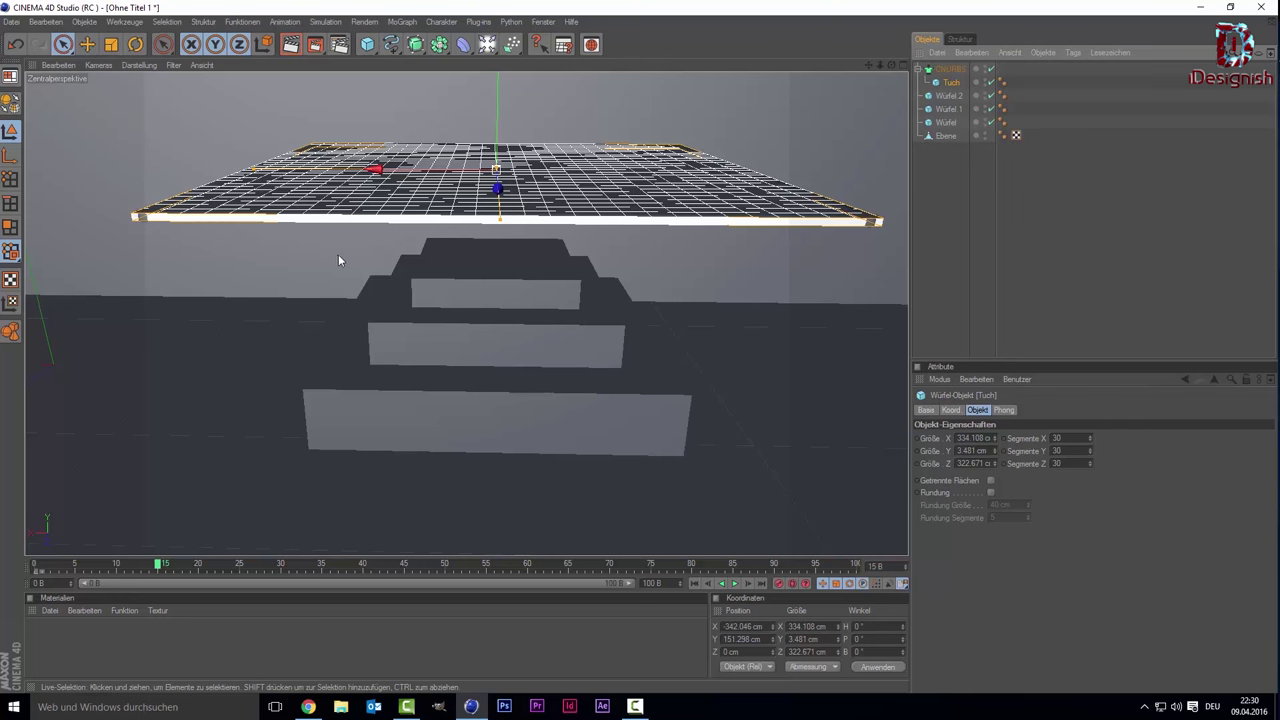
Step: Add a Kleidung cloth tag to Tuch, then select Ebene and the three Würfel cubes
{"action": "right_click", "coordinate": [946, 89]}
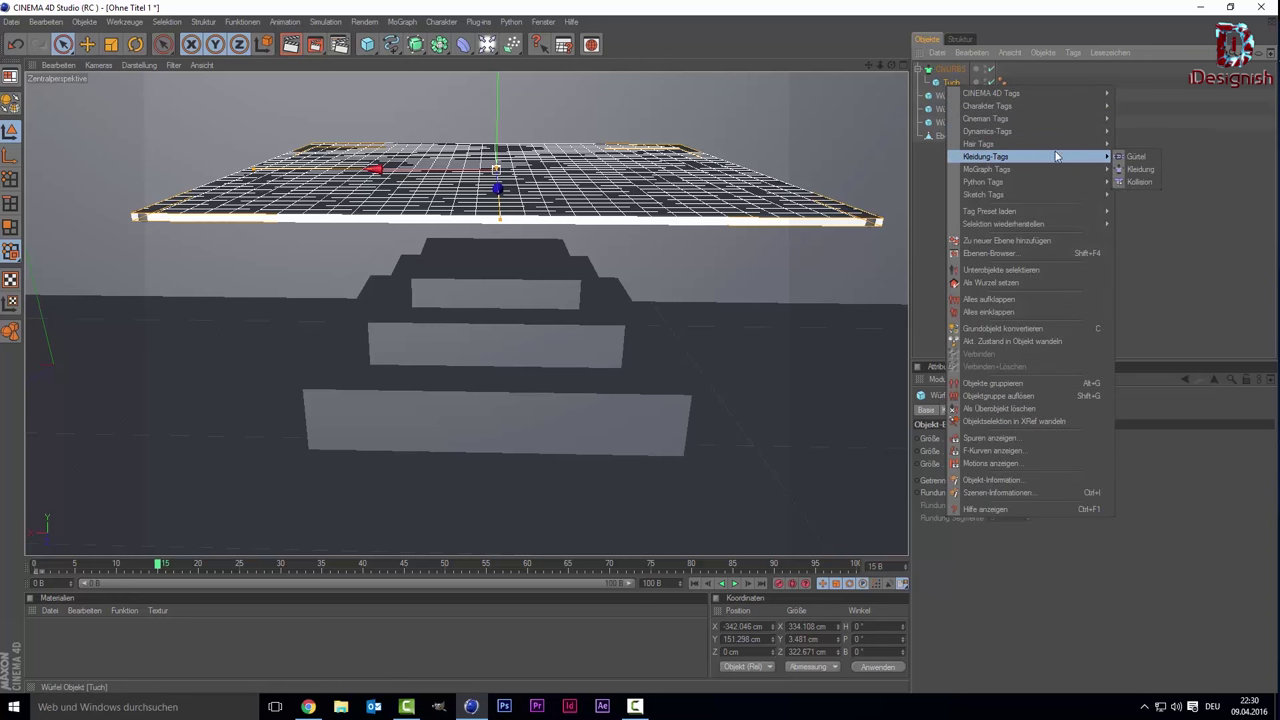
{"action": "left_click", "coordinate": [1133, 157]}
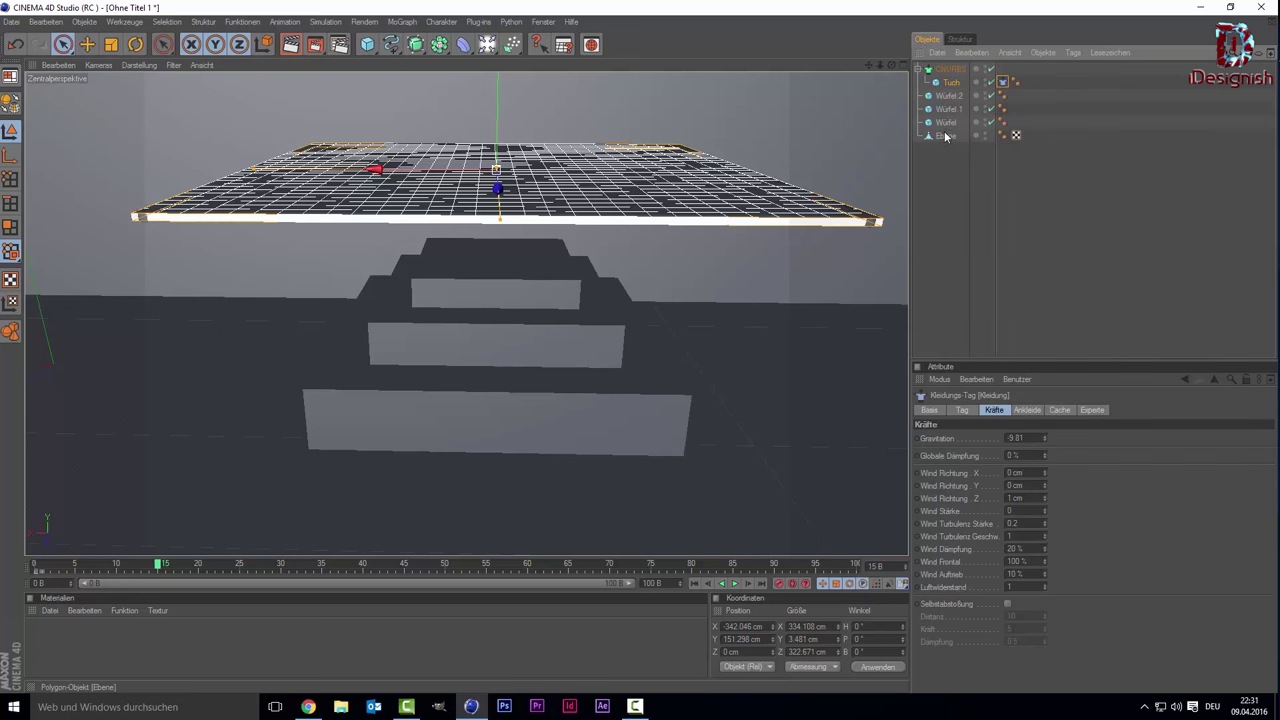
{"action": "left_click", "coordinate": [792, 441]}
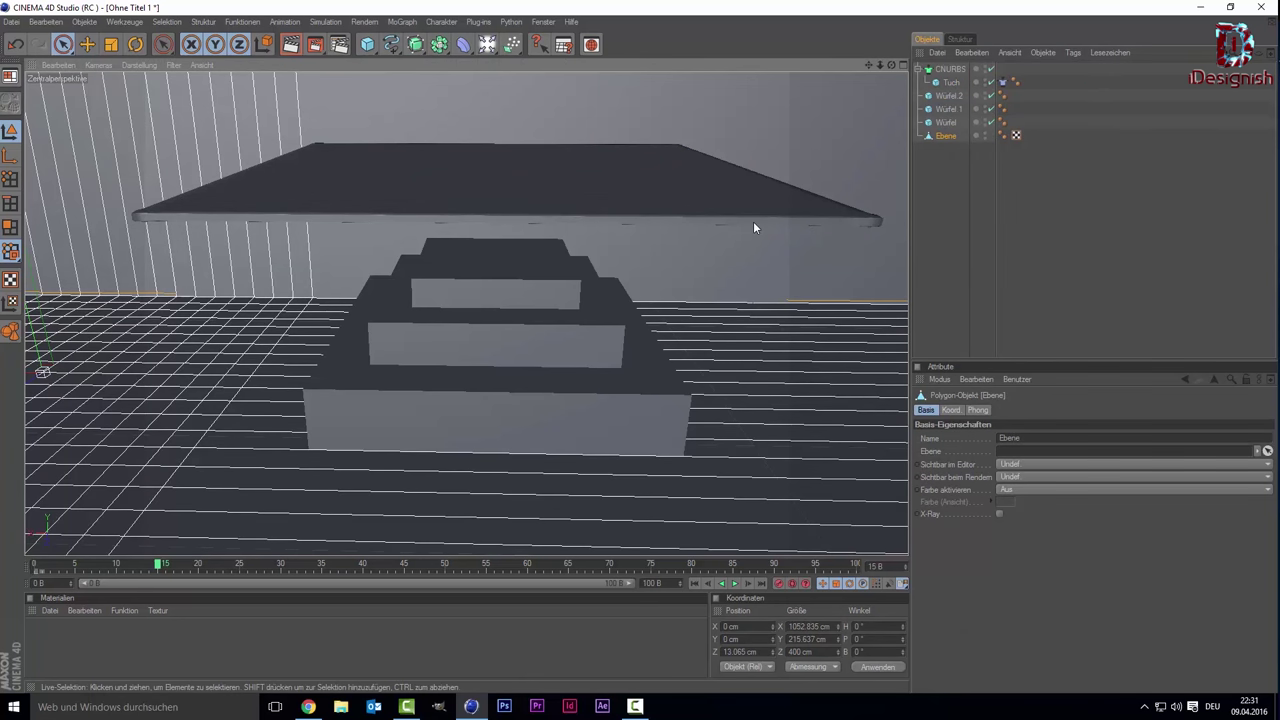
{"action": "left_click", "coordinate": [945, 122], "text": "ctrl"}
{"action": "left_click", "coordinate": [948, 109], "text": "ctrl"}
{"action": "left_click", "coordinate": [948, 96], "text": "ctrl"}
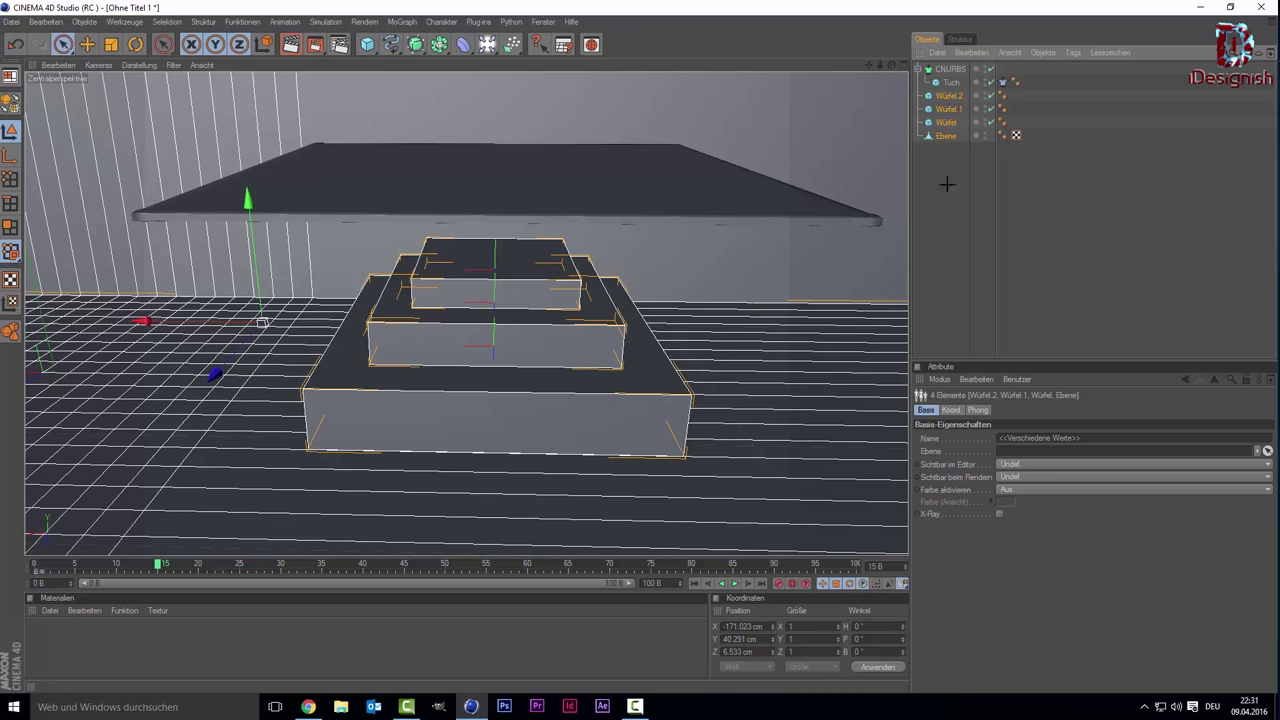
{"action": "left_click", "coordinate": [940, 137]}
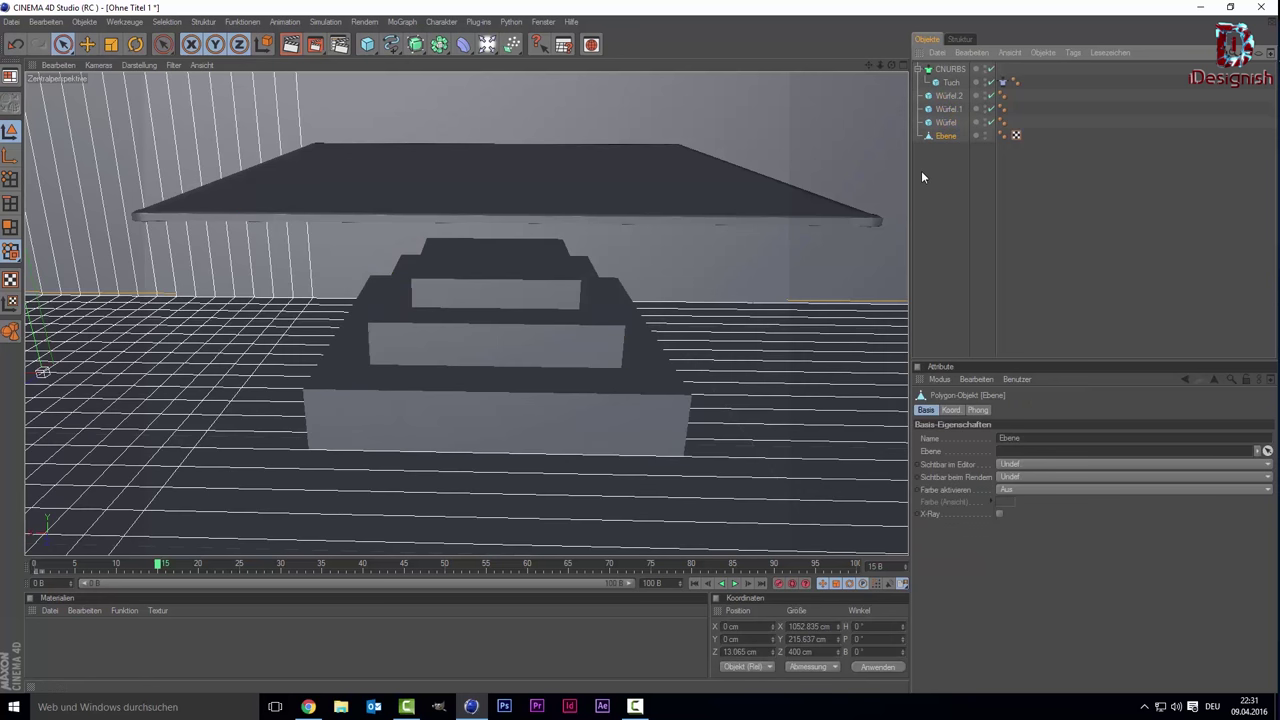
Step: Add Kollision tags to Ebene, Würfel, Würfel 1 and Würfel 2 together
{"action": "left_click", "coordinate": [945, 122], "text": "ctrl"}
{"action": "left_click", "coordinate": [948, 108], "text": "ctrl"}
{"action": "left_click", "coordinate": [948, 96], "text": "ctrl"}
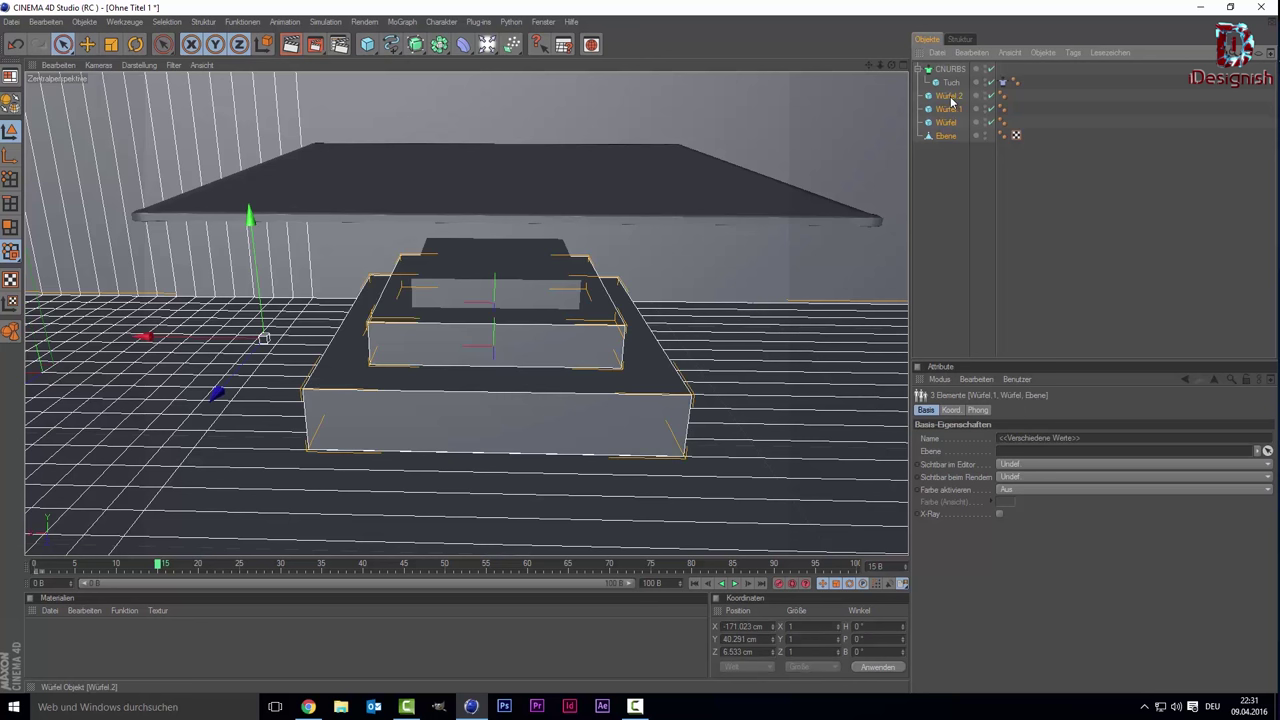
{"action": "right_click", "coordinate": [942, 132]}
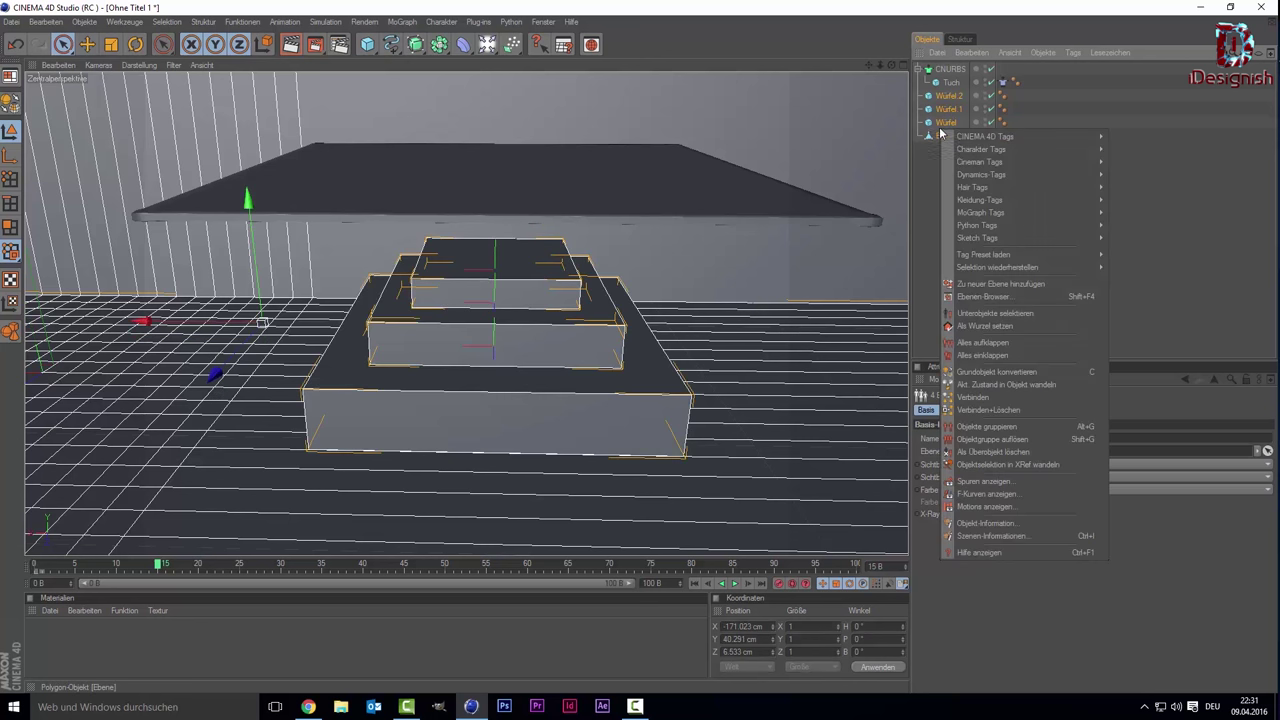
{"action": "mouse_move", "coordinate": [980, 200]}
{"action": "left_click", "coordinate": [1136, 227]}
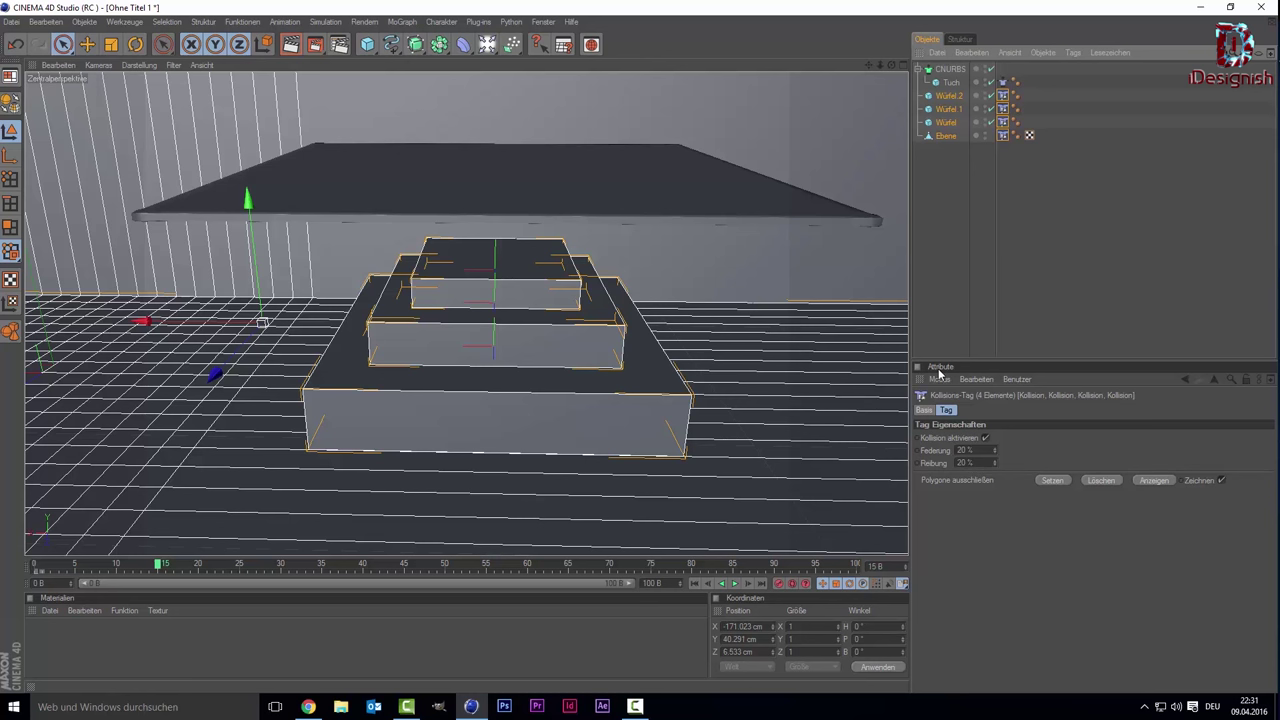
Step: Set the Gravitation of Tuch's Kleidung tag to 0
{"action": "left_click", "coordinate": [940, 278]}
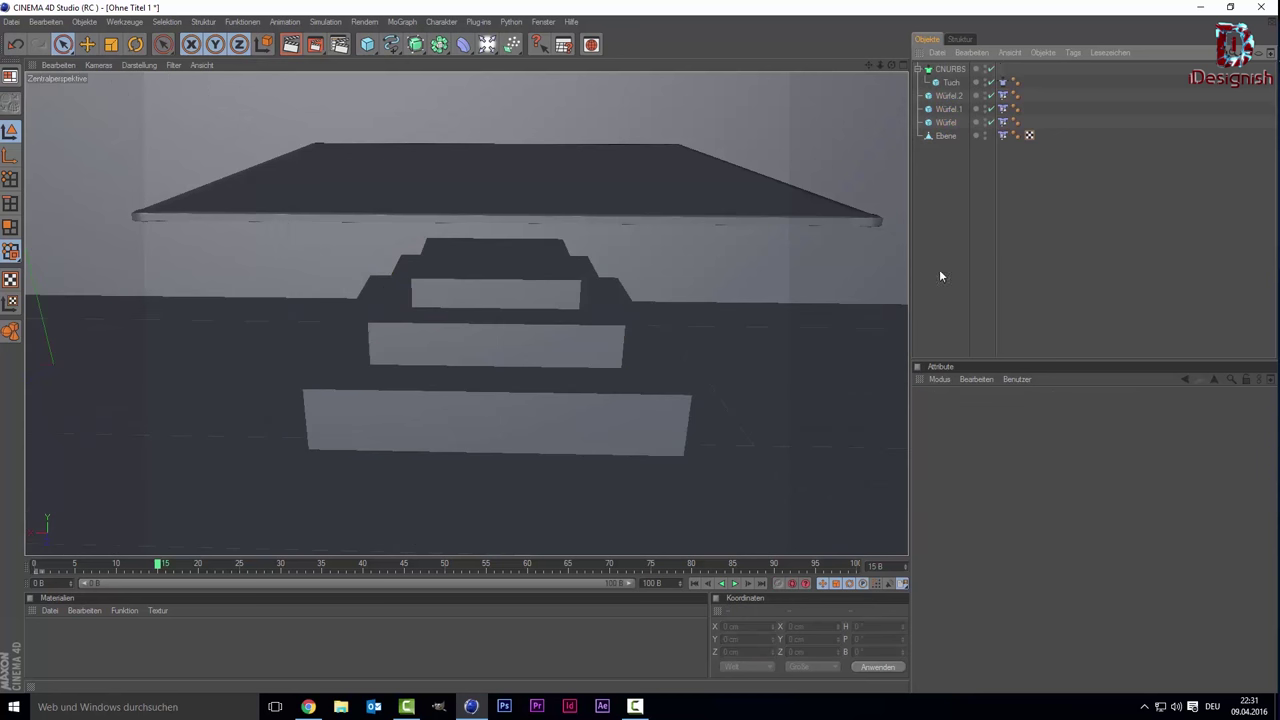
{"action": "left_click", "coordinate": [956, 84]}
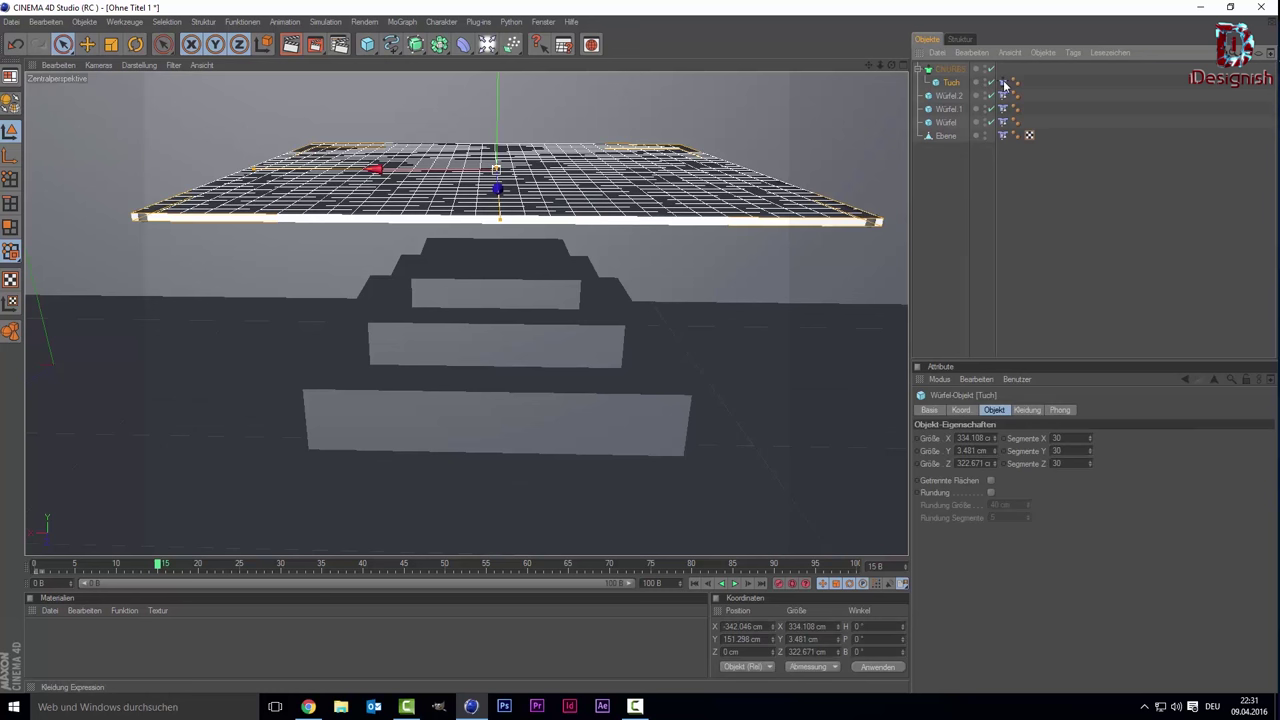
{"action": "left_click", "coordinate": [1003, 82]}
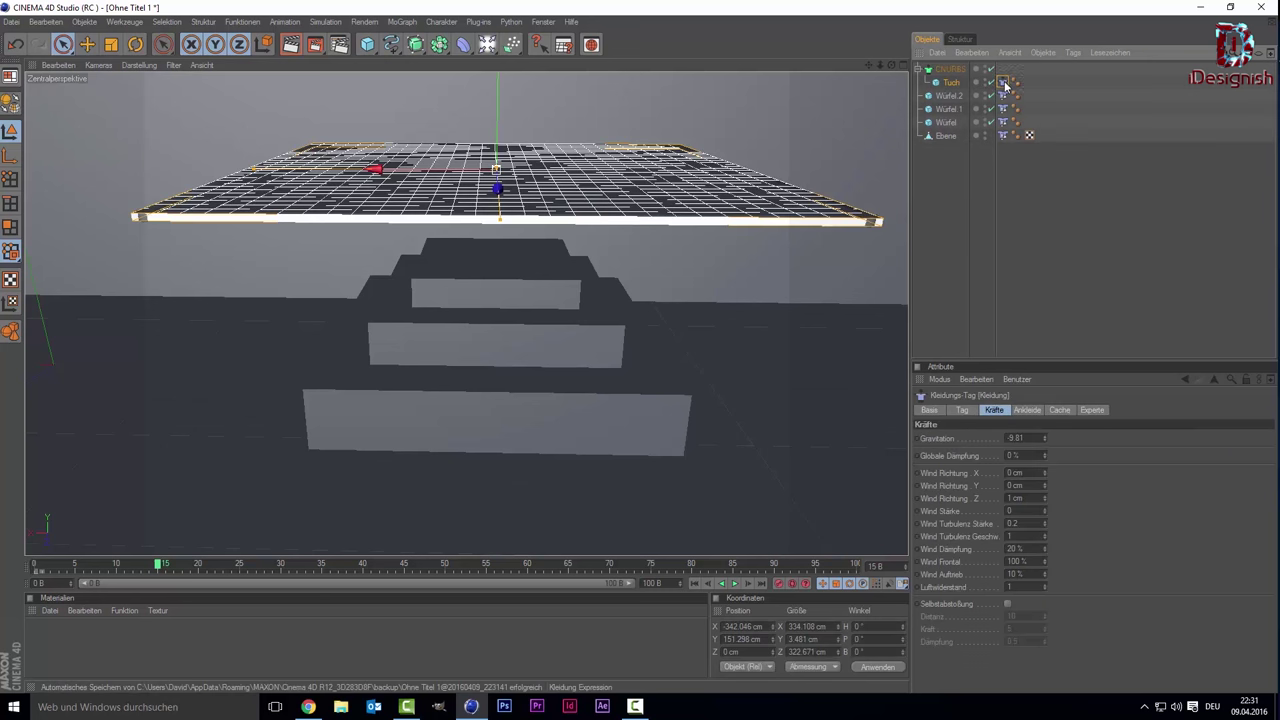
{"action": "left_click", "coordinate": [1015, 438]}
{"action": "left_click_drag", "start_coordinate": [1022, 438], "coordinate": [993, 440]}
{"action": "key", "text": "BackSpace"}
{"action": "type", "text": "0"}
{"action": "key", "text": "Return"}
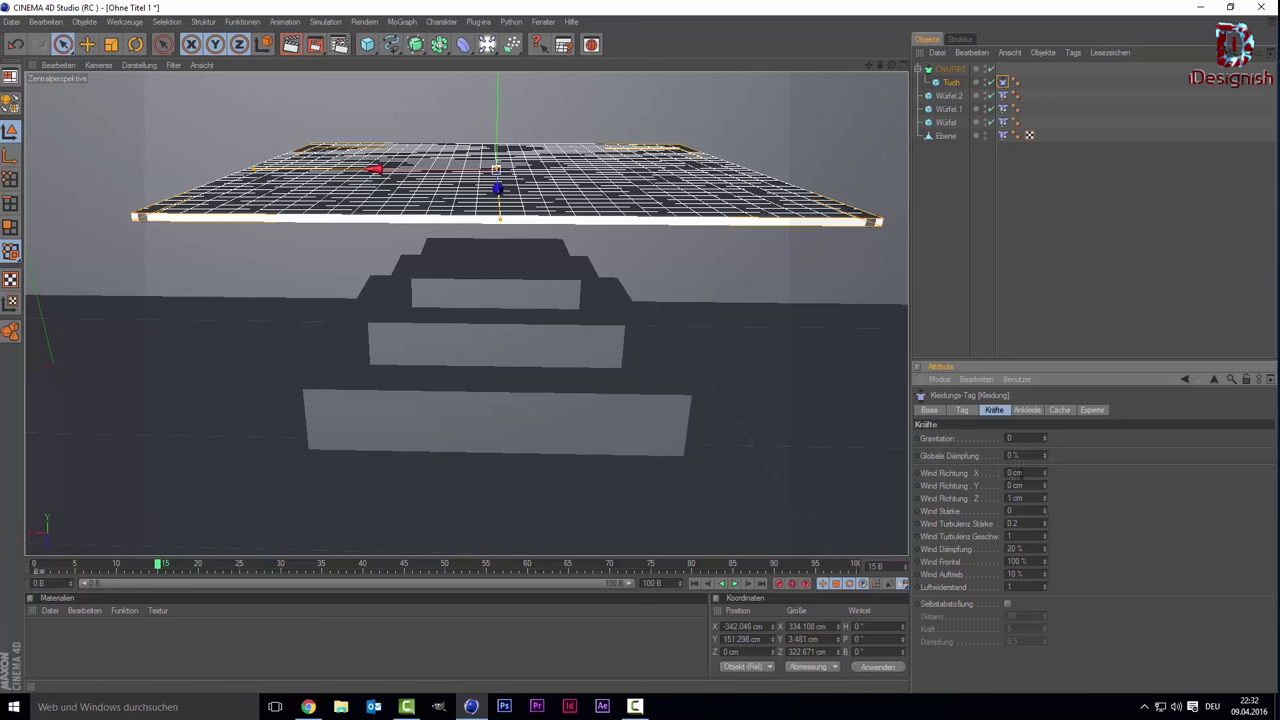
{"action": "type", "text": "0"}
Step: Set the cloth's wind direction to Z 0 cm and Y 10 cm, and adjust the wind strength
{"action": "key", "text": "Escape"}
{"action": "double_click", "coordinate": [1015, 485]}
{"action": "type", "text": "10"}
{"action": "key", "text": "Return"}
{"action": "left_click", "coordinate": [1010, 511]}
{"action": "left_click", "coordinate": [950, 82]}
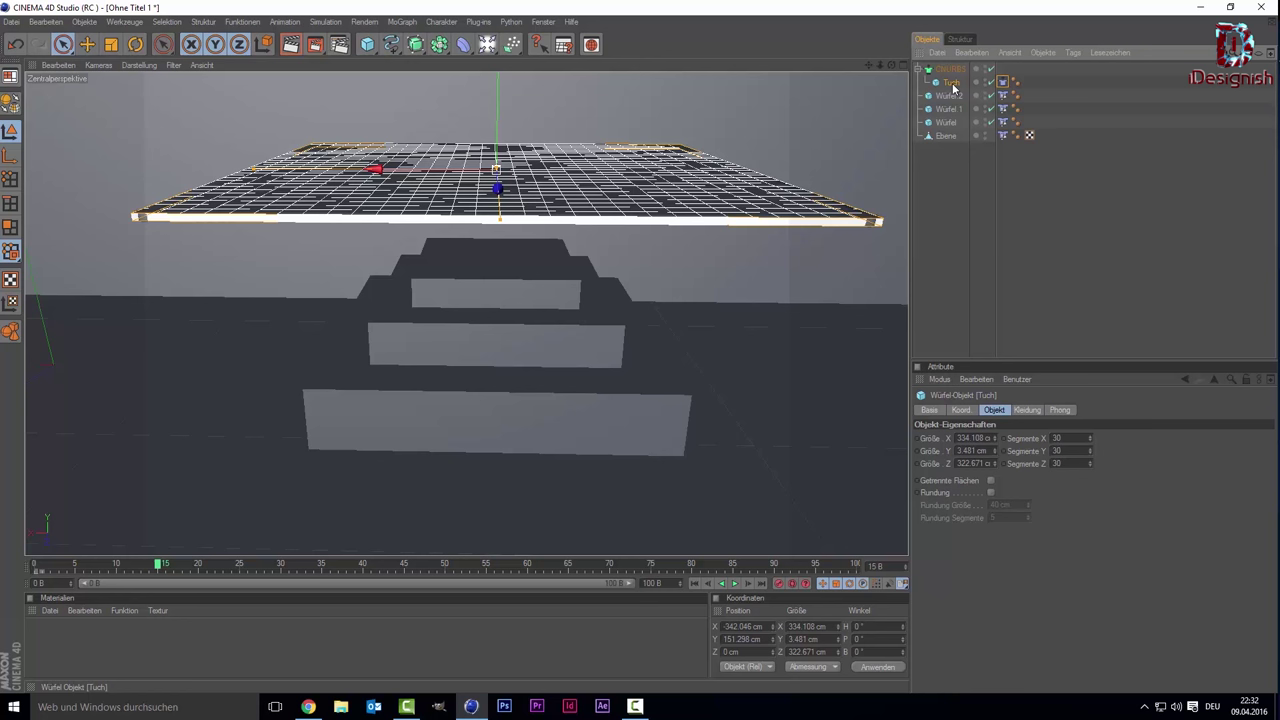
Step: Make Tuch editable, rewind to frame 0, and play a test run of the cloth
{"action": "key", "text": "c"}
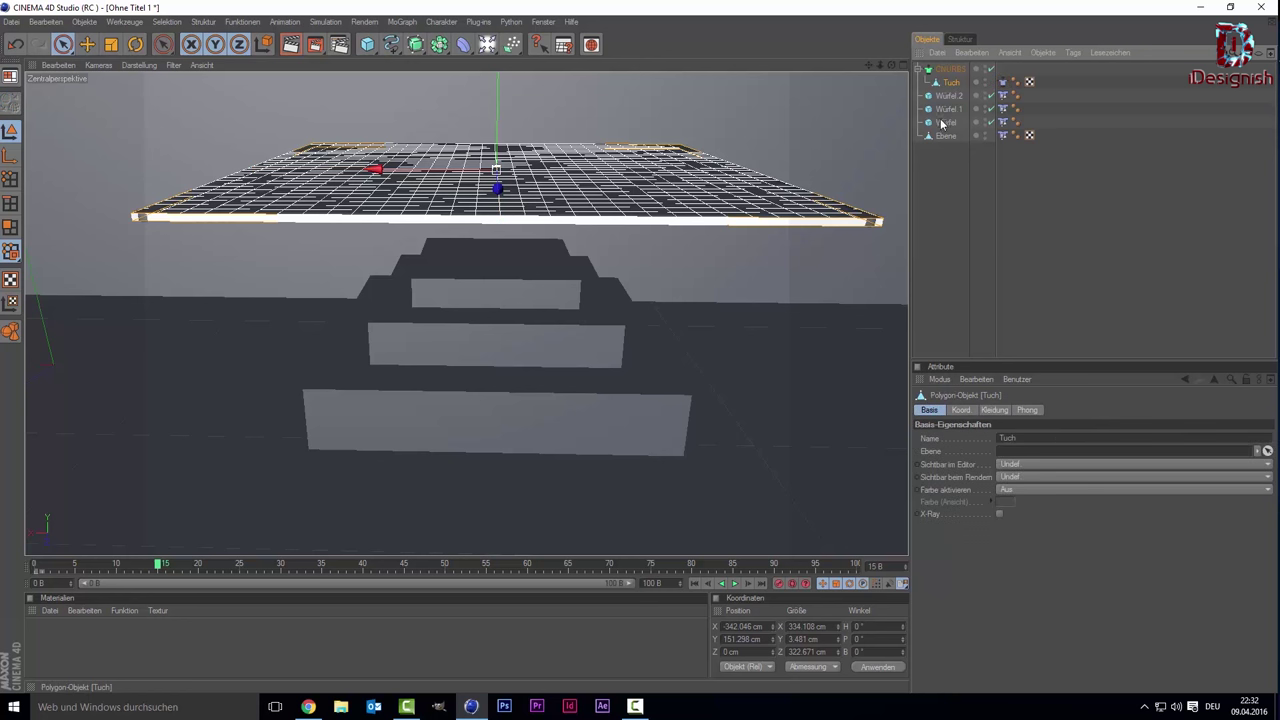
{"action": "left_click", "coordinate": [944, 190]}
{"action": "left_click_drag", "start_coordinate": [44, 572], "coordinate": [32, 572]}
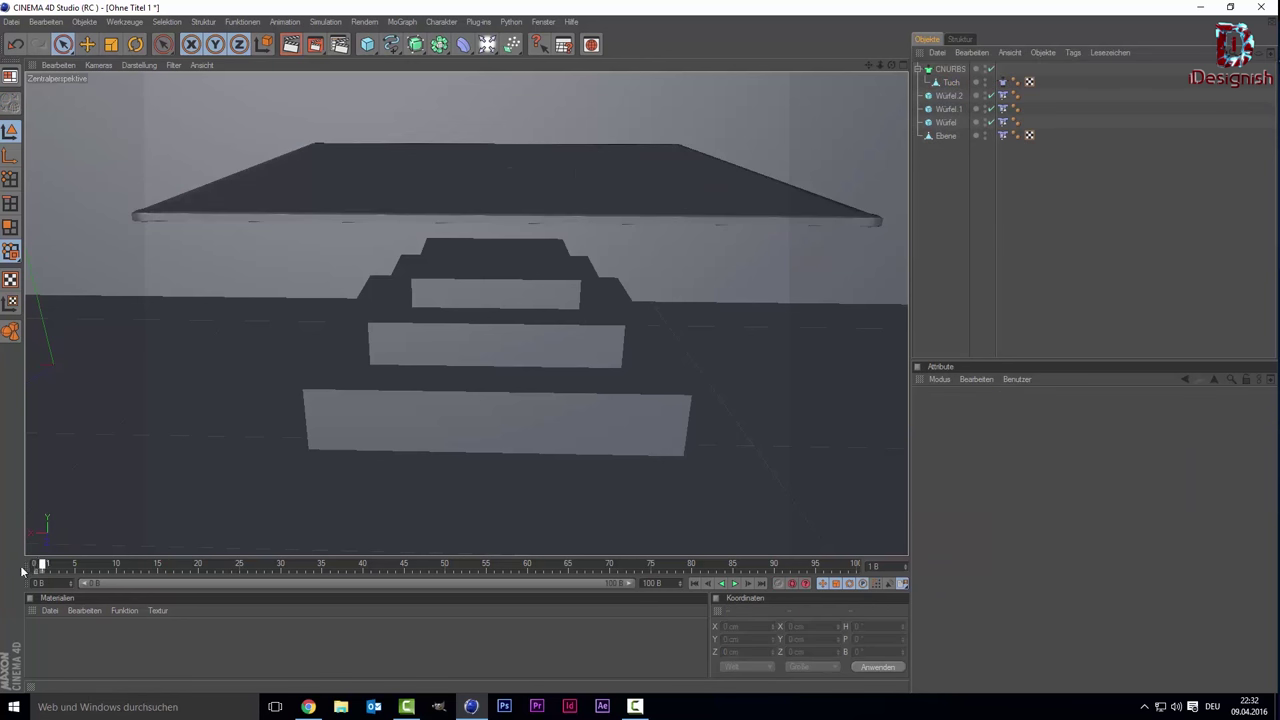
{"action": "left_click", "coordinate": [735, 584]}
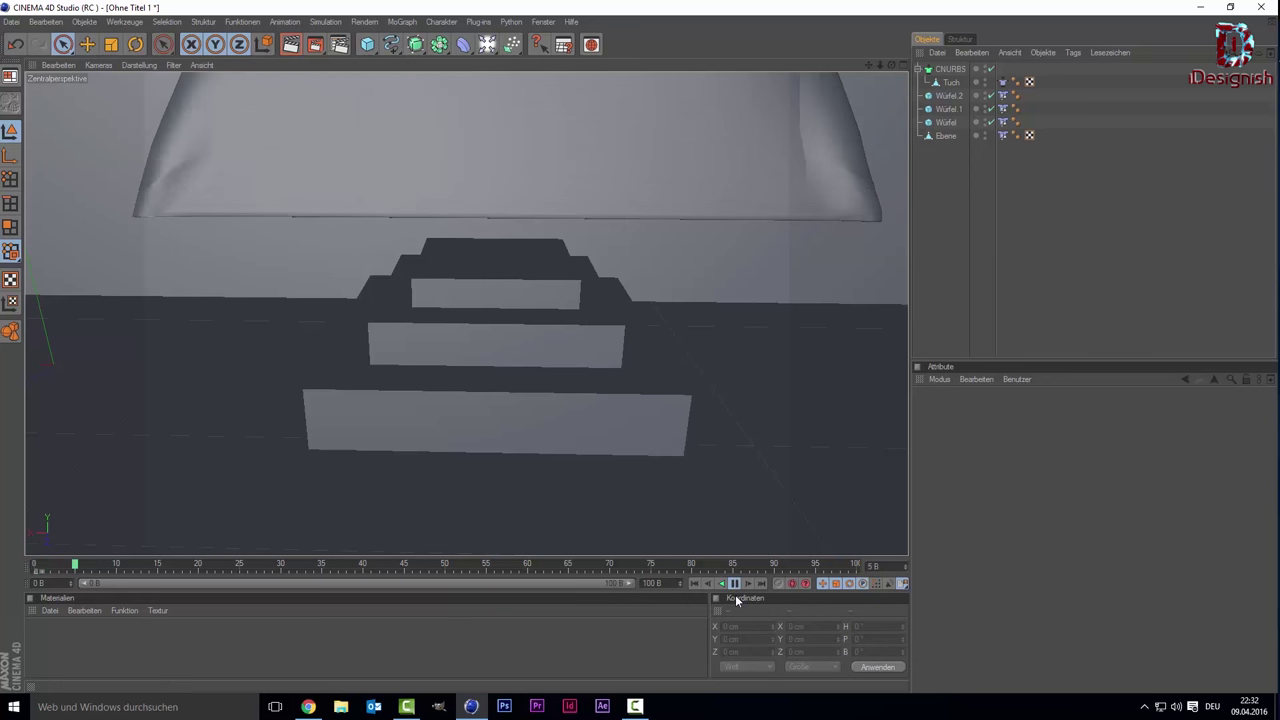
{"action": "left_click", "coordinate": [735, 584]}
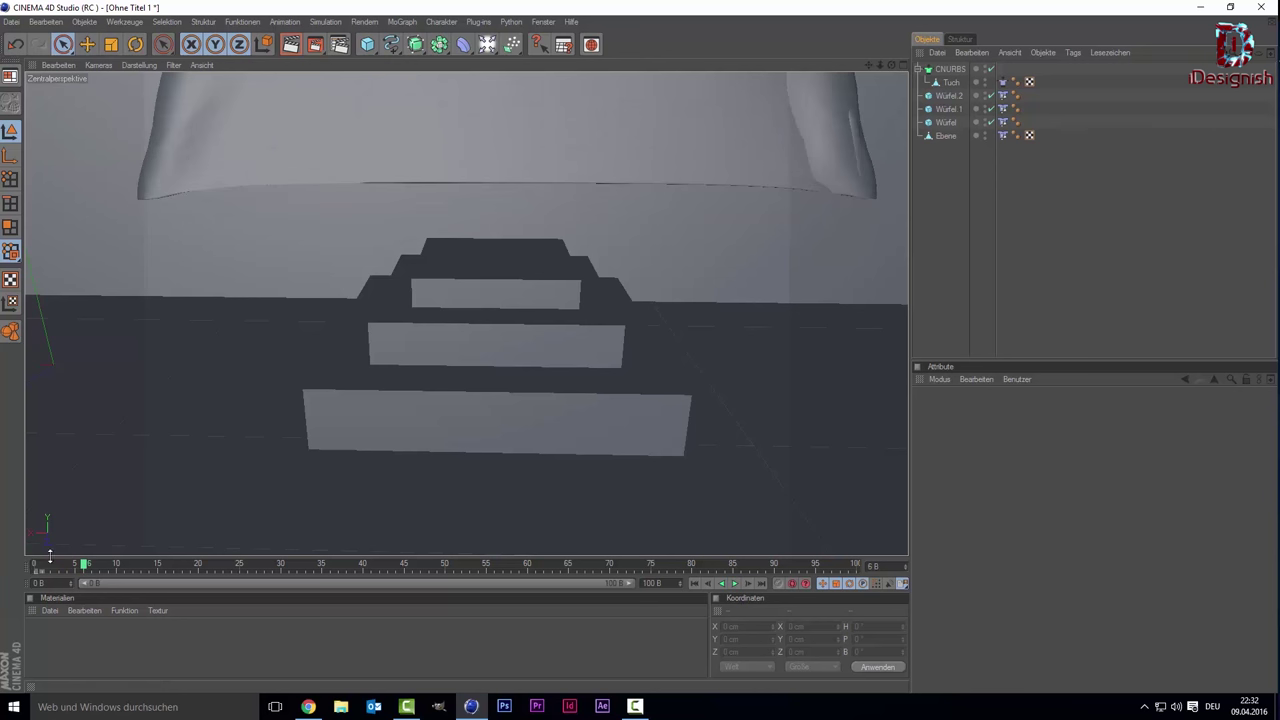
Step: Change the cloth's wind Y direction to -10 cm and return to frame 0
{"action": "left_click", "coordinate": [1002, 82]}
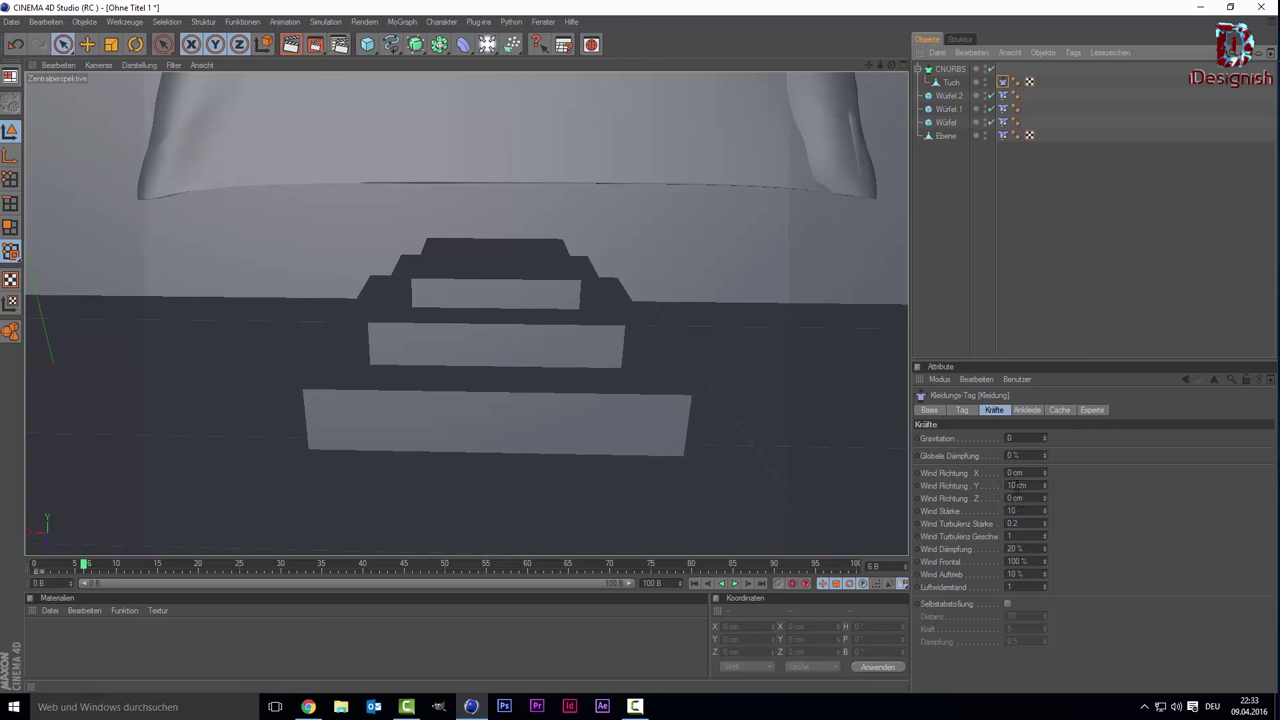
{"action": "left_click", "coordinate": [1008, 485]}
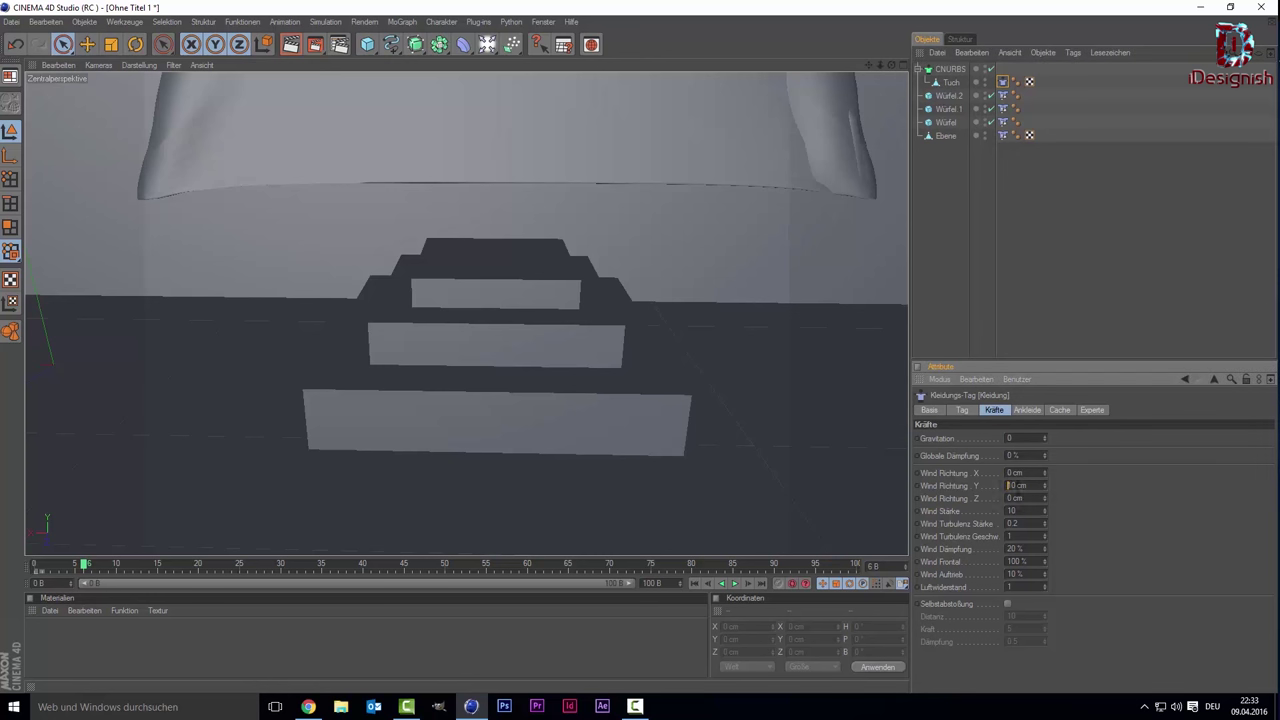
{"action": "type", "text": "1"}
{"action": "left_click", "coordinate": [37, 570]}
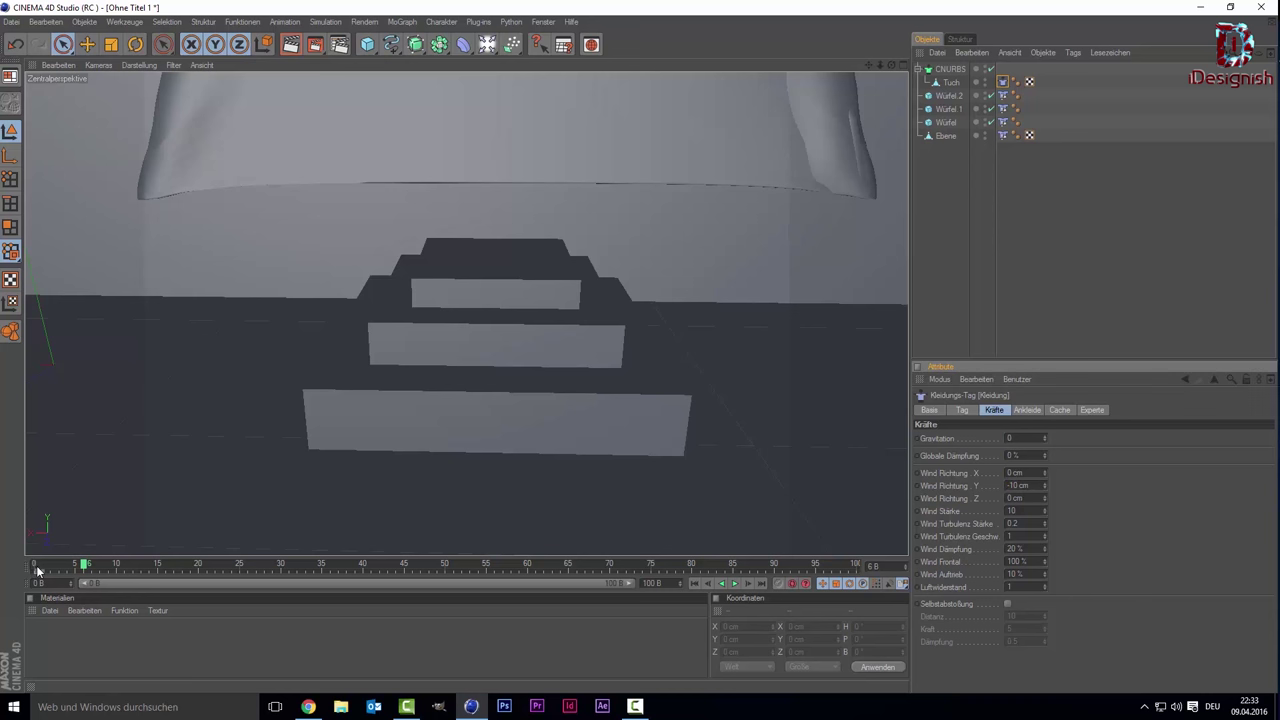
{"action": "left_click", "coordinate": [37, 570]}
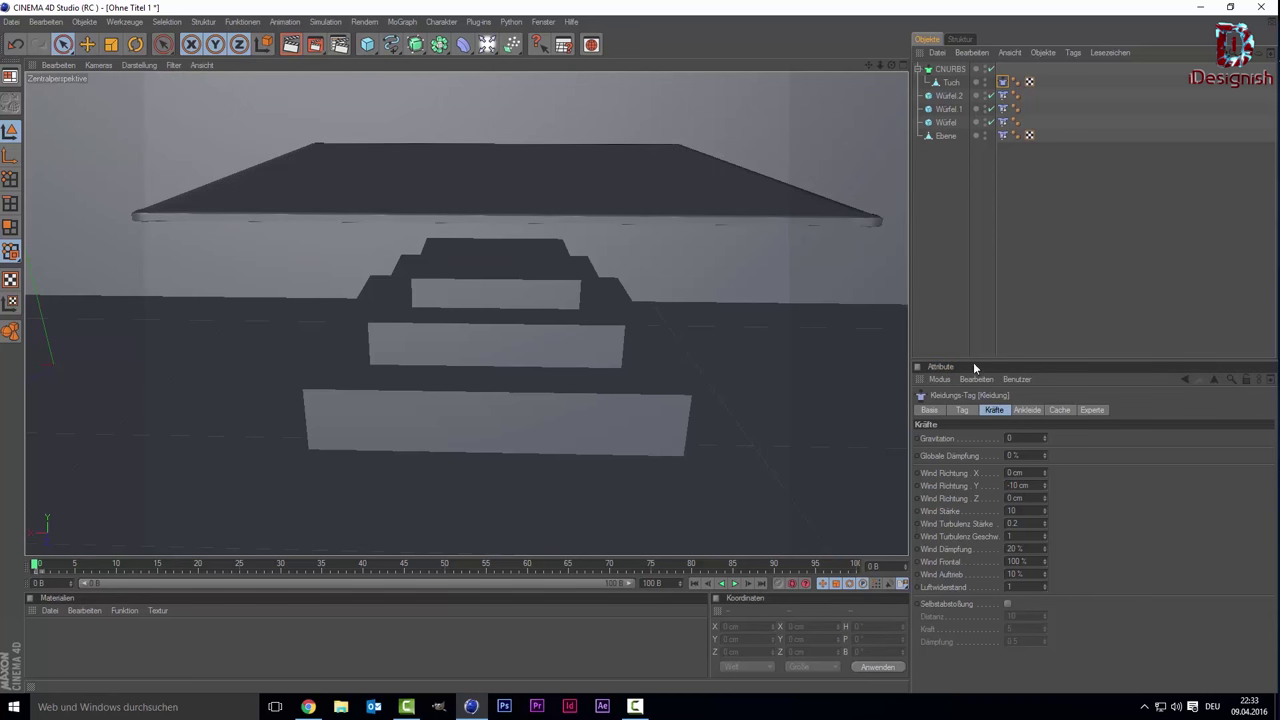
Step: Play the simulation until frame 19 so Tuch drapes over the podium, then render the view
{"action": "left_click", "coordinate": [735, 583]}
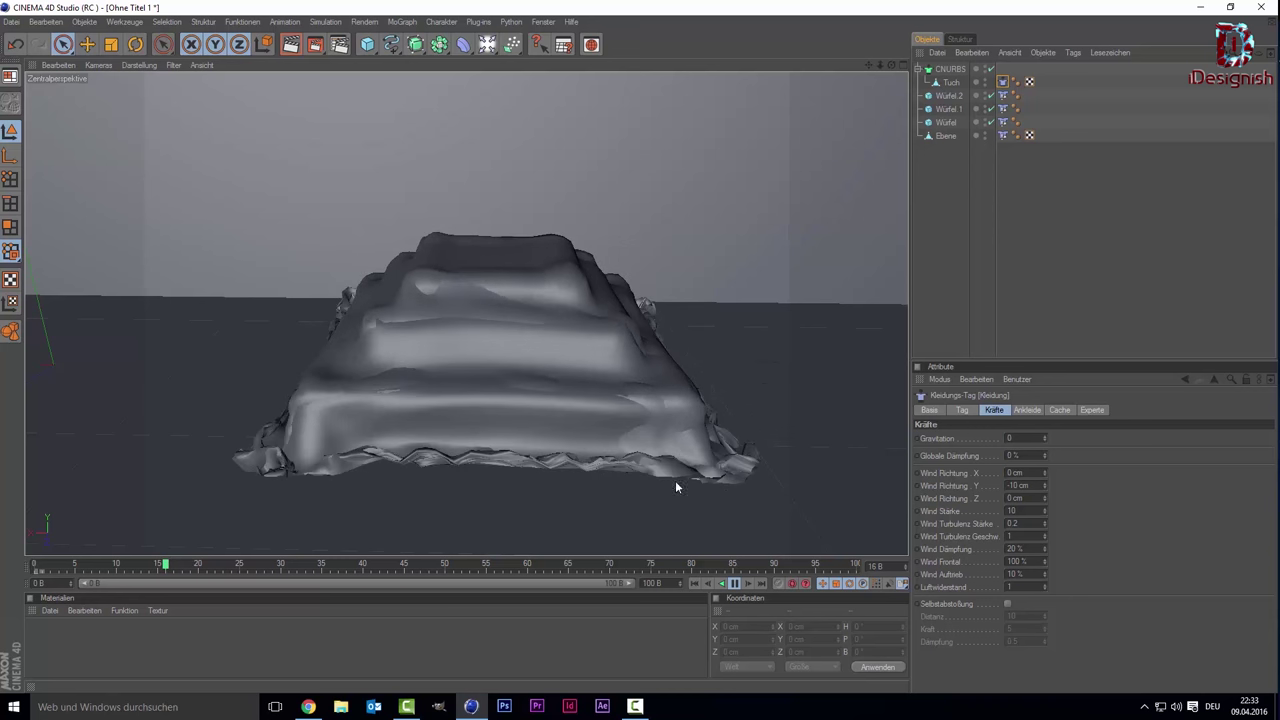
{"action": "left_click", "coordinate": [735, 587]}
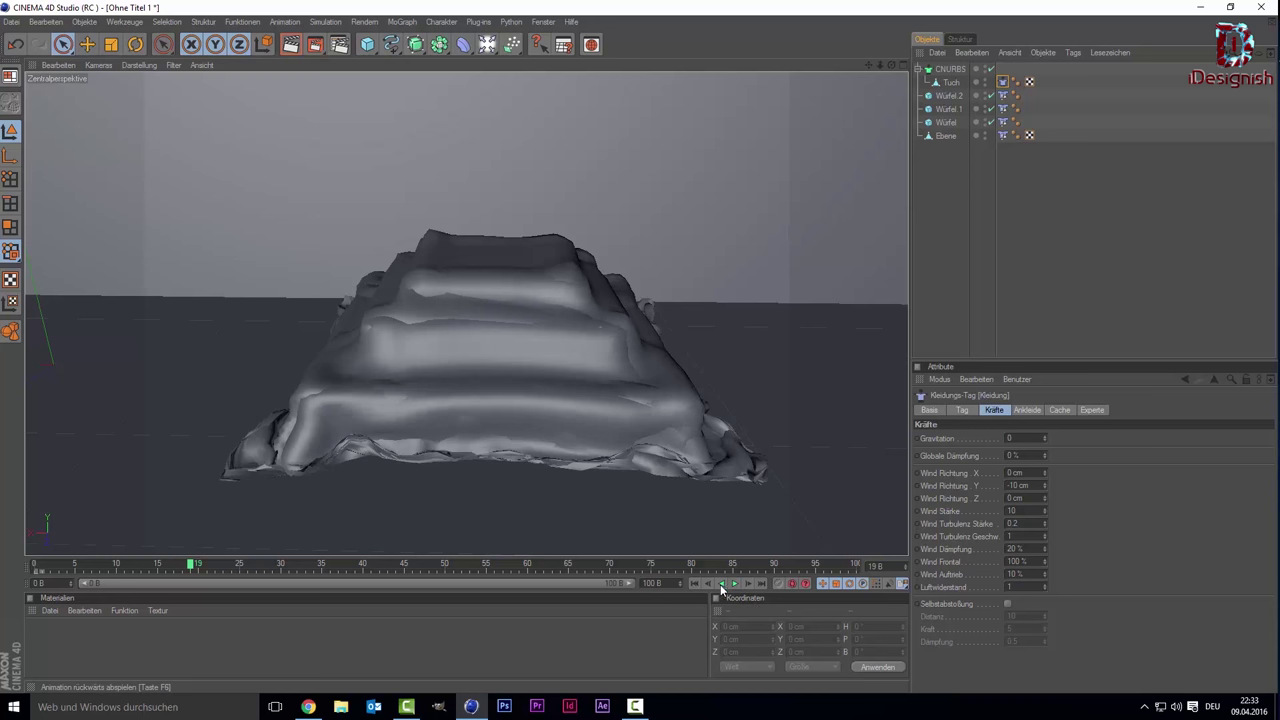
{"action": "left_click", "coordinate": [283, 52]}
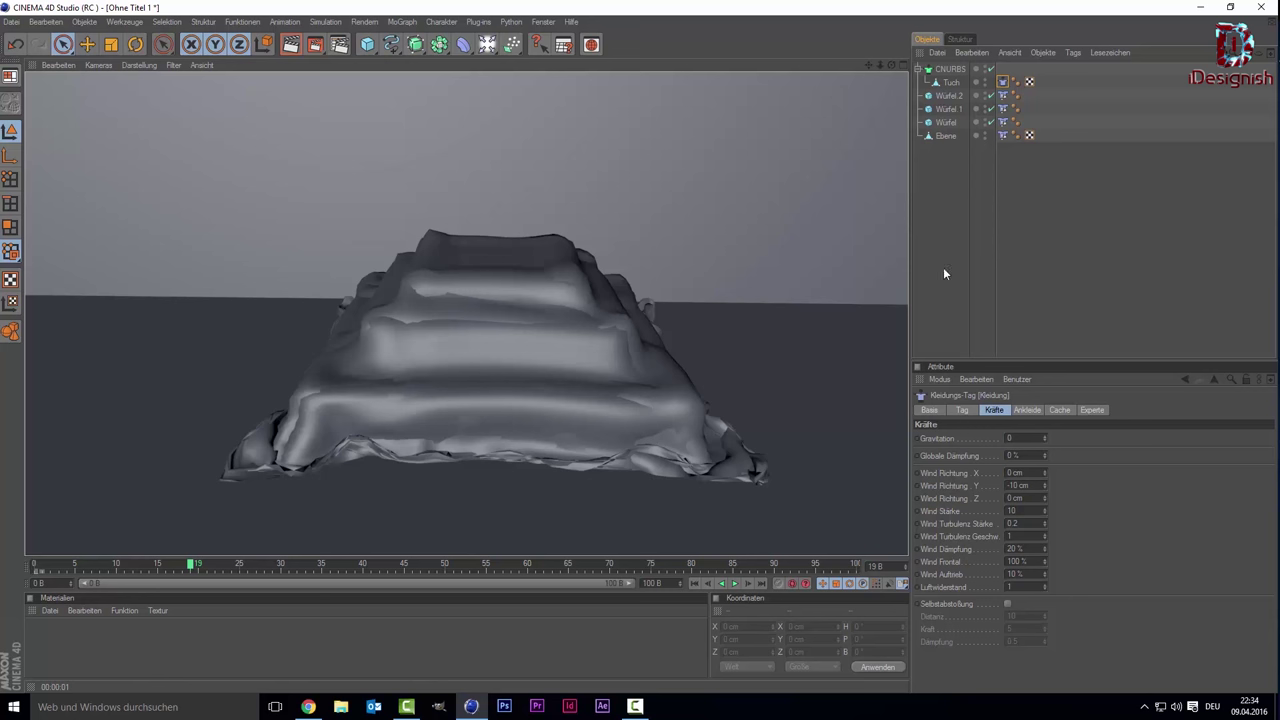
{"action": "left_click", "coordinate": [1071, 258]}
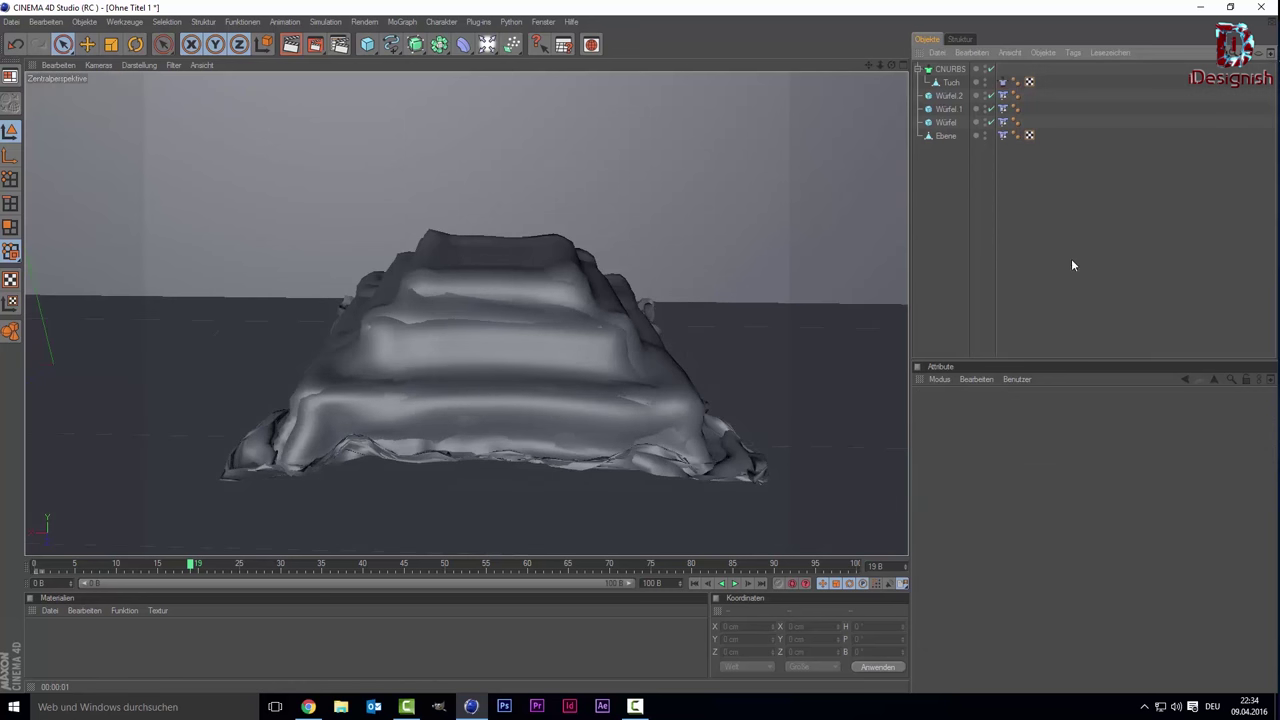
Step: Set the CNURBS thickness to 0.3 cm and render the viewport to check the cloth
{"action": "left_click", "coordinate": [950, 69]}
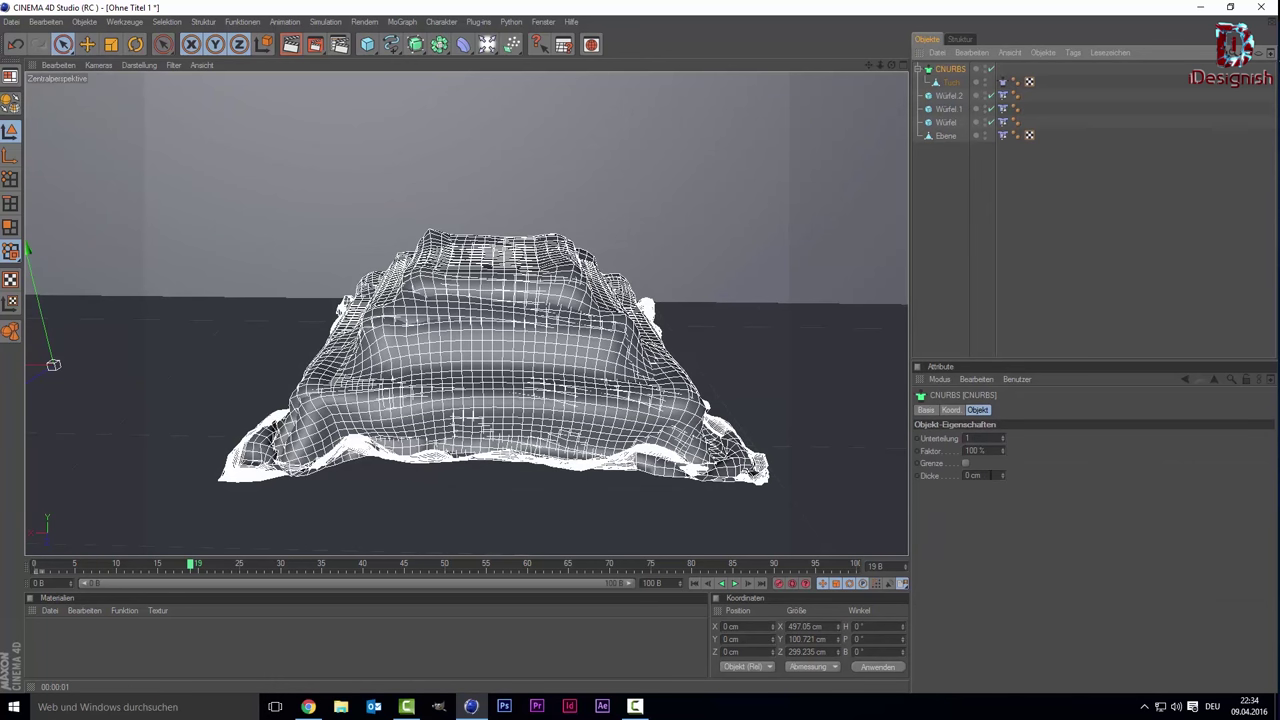
{"action": "left_click", "coordinate": [972, 475]}
{"action": "type", "text": "3"}
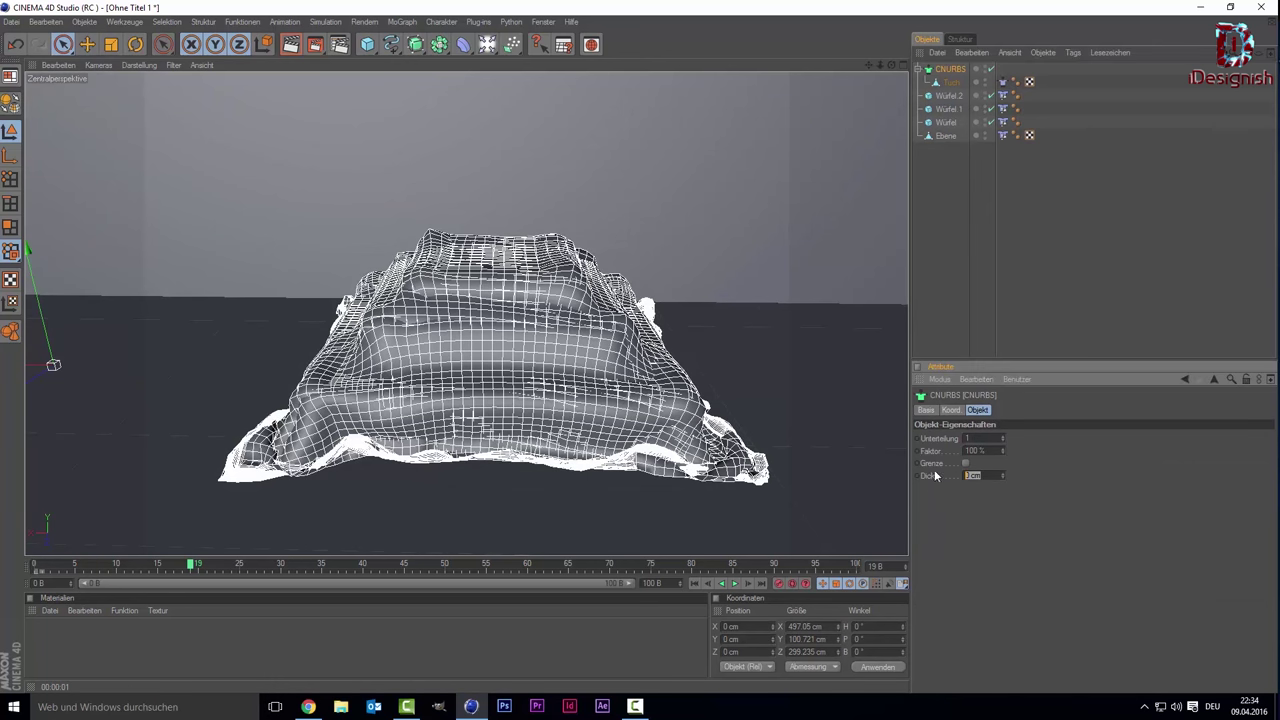
{"action": "type", "text": "4"}
{"action": "type", "text": ".3"}
{"action": "key", "text": "Return"}
{"action": "left_click", "coordinate": [984, 289]}
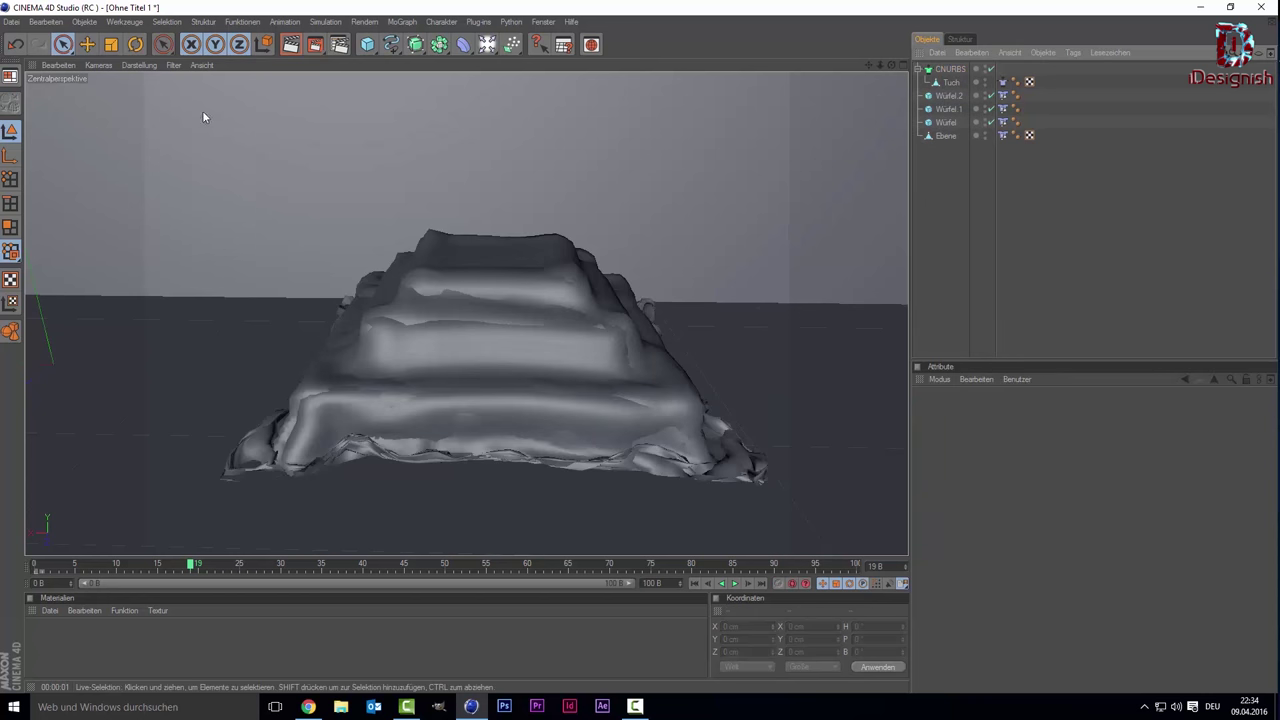
{"action": "left_click", "coordinate": [297, 46]}
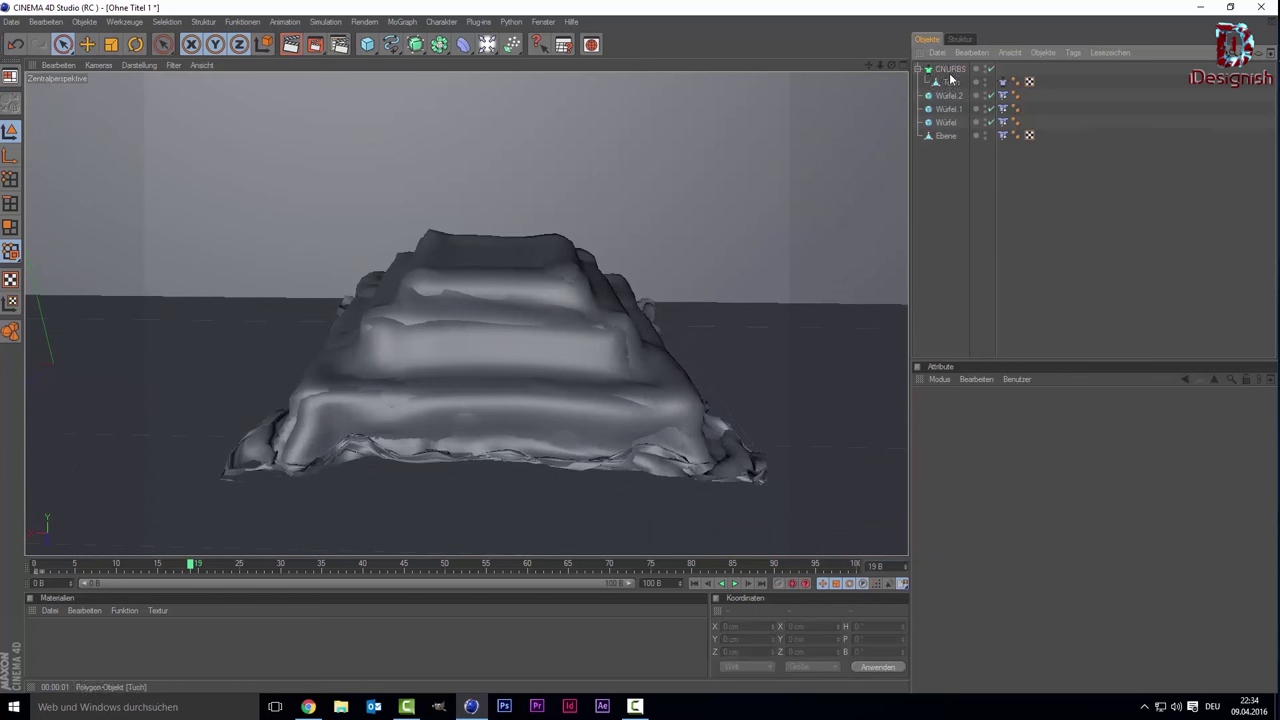
Step: Try CNURBS thicknesses of 10 cm and then 1 cm, checking the cloth each time
{"action": "left_click", "coordinate": [950, 69]}
{"action": "double_click", "coordinate": [993, 474]}
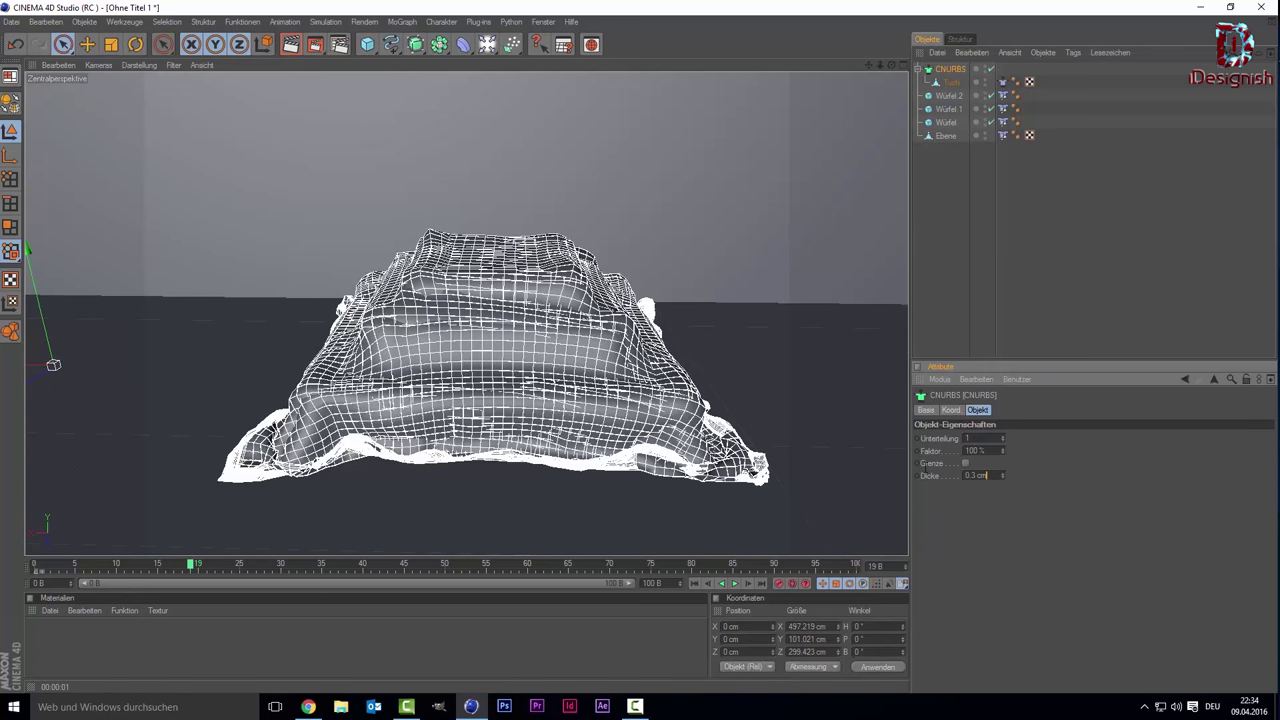
{"action": "type", "text": "10"}
{"action": "key", "text": "Return"}
{"action": "left_click", "coordinate": [1032, 234]}
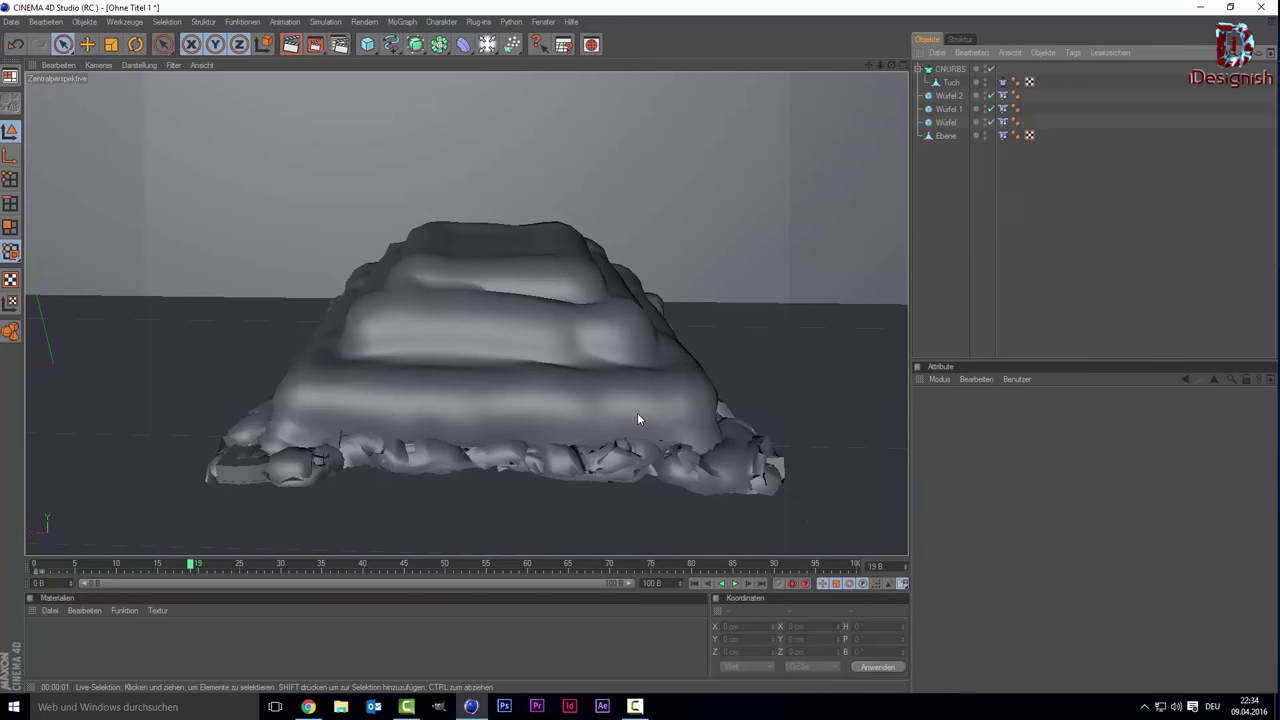
{"action": "left_click", "coordinate": [955, 69]}
{"action": "double_click", "coordinate": [982, 475]}
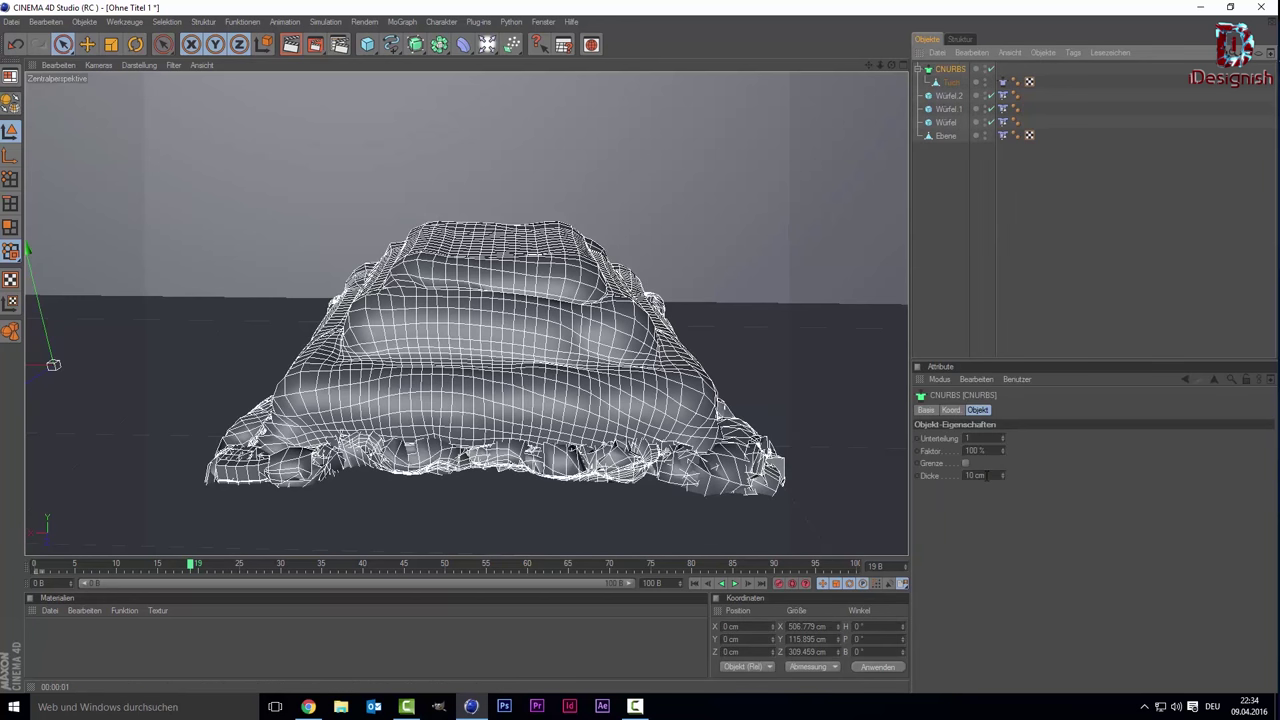
{"action": "type", "text": "1"}
{"action": "key", "text": "Return"}
{"action": "left_click", "coordinate": [1058, 240]}
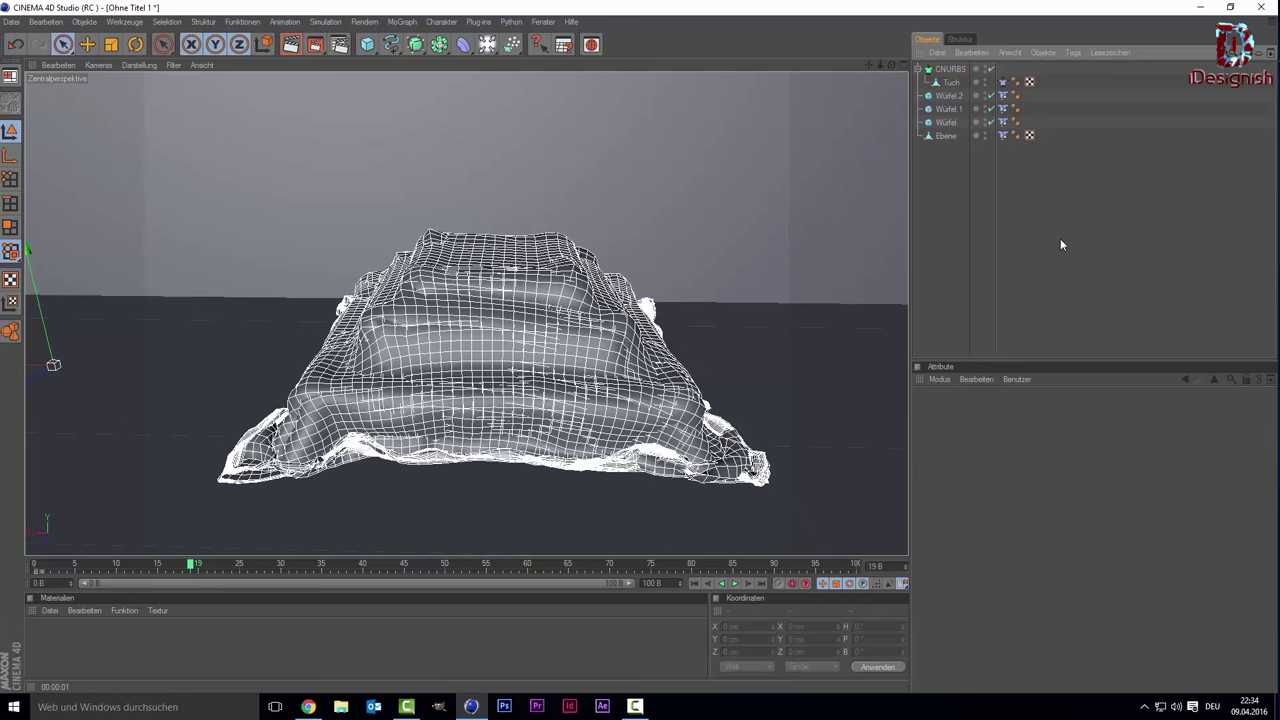
Step: Disable the CNURBS smoothing and hide Tuch so only the stacked boxes show
{"action": "left_click", "coordinate": [926, 68]}
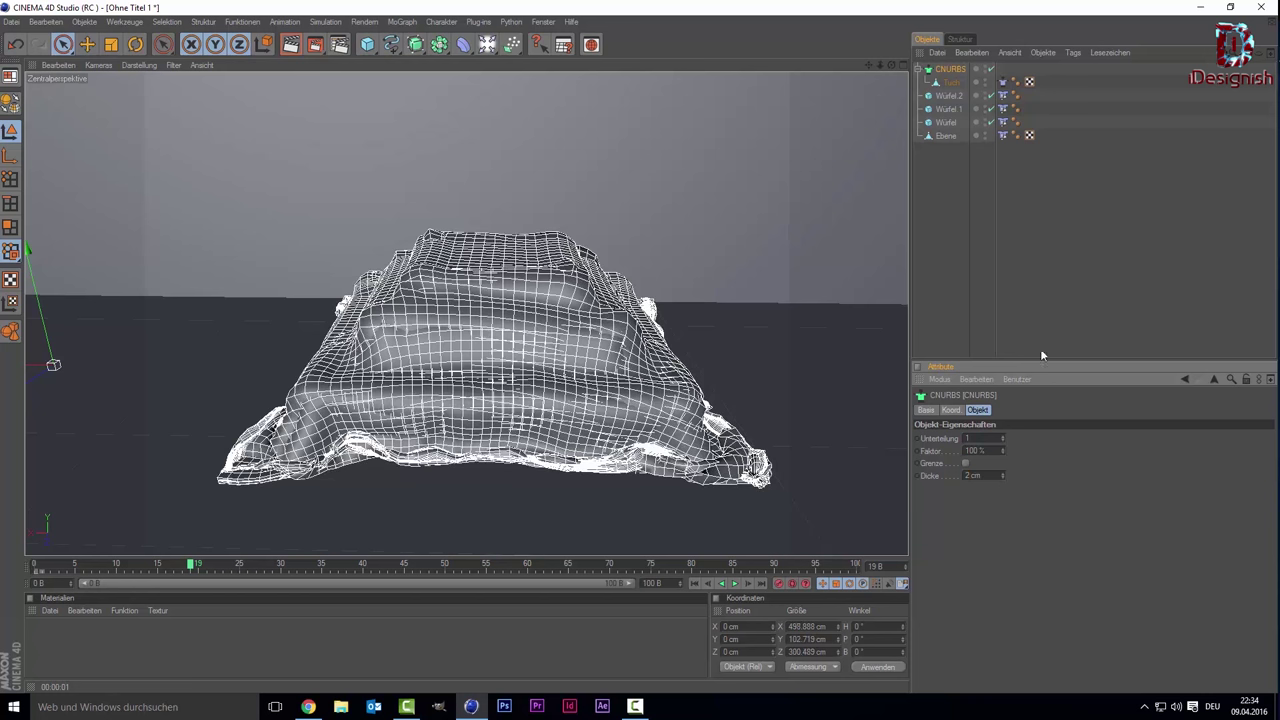
{"action": "left_click", "coordinate": [1110, 166]}
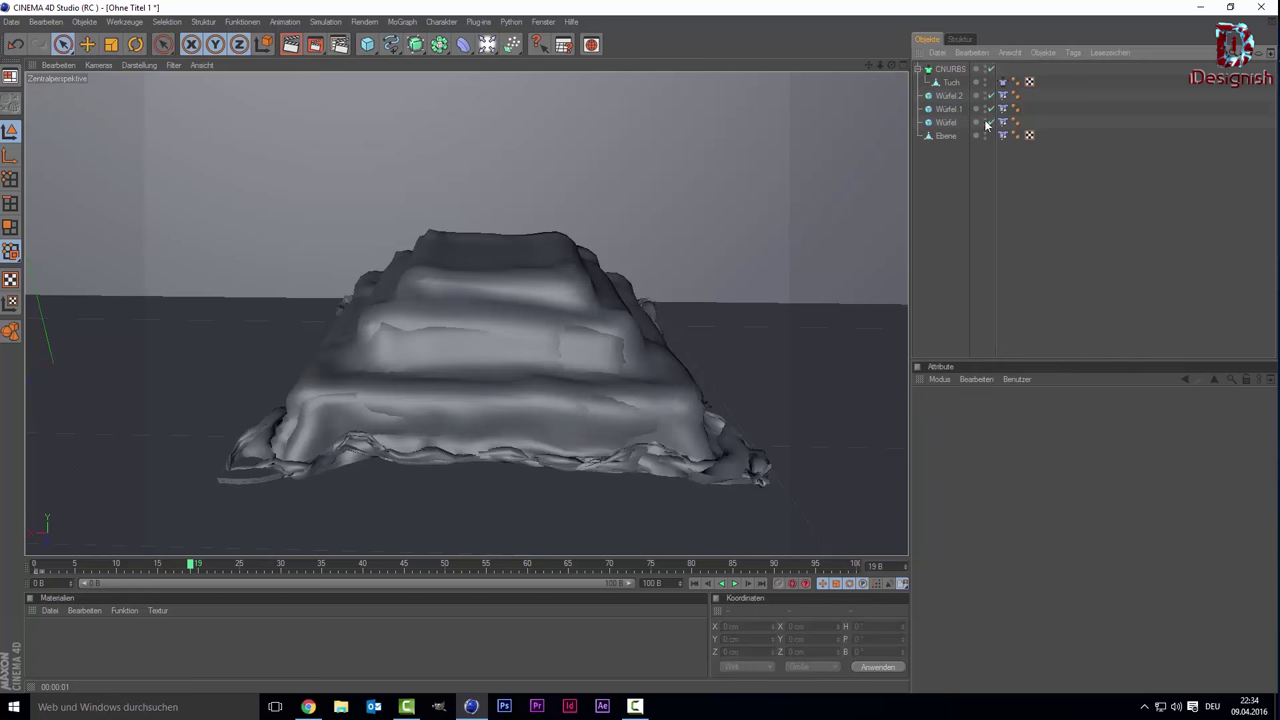
{"action": "left_click", "coordinate": [950, 68]}
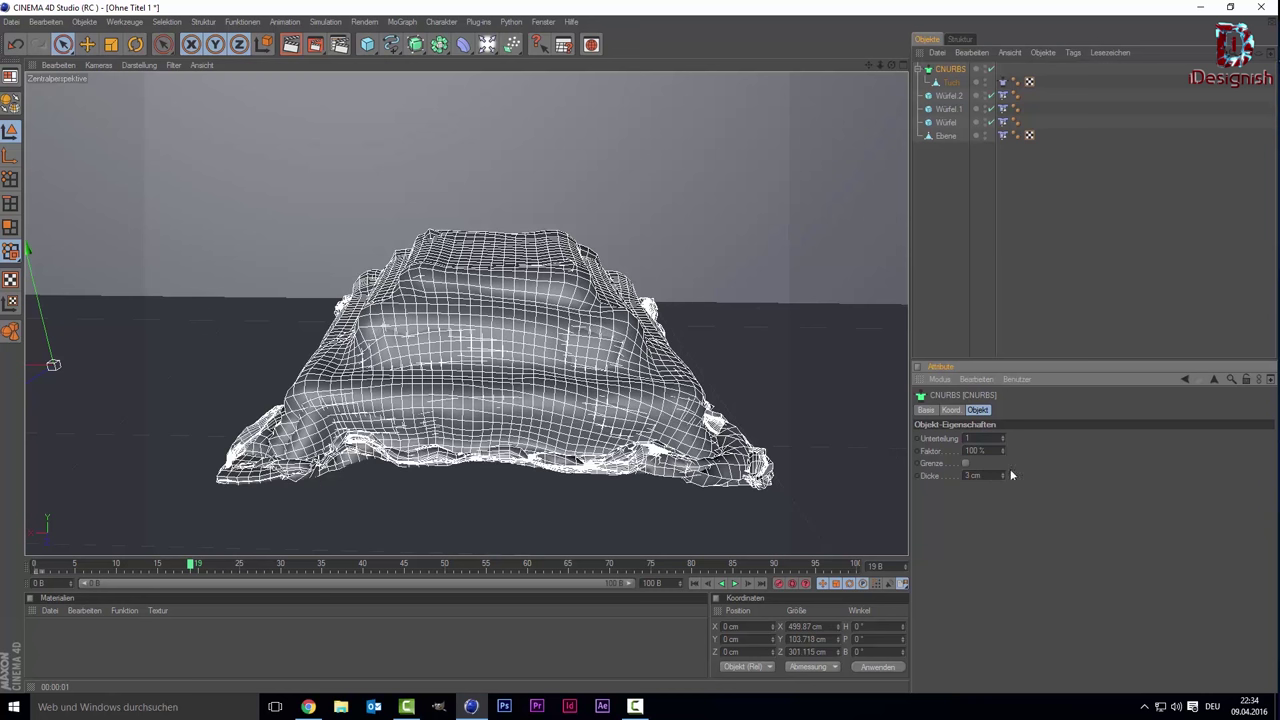
{"action": "left_click", "coordinate": [1053, 225]}
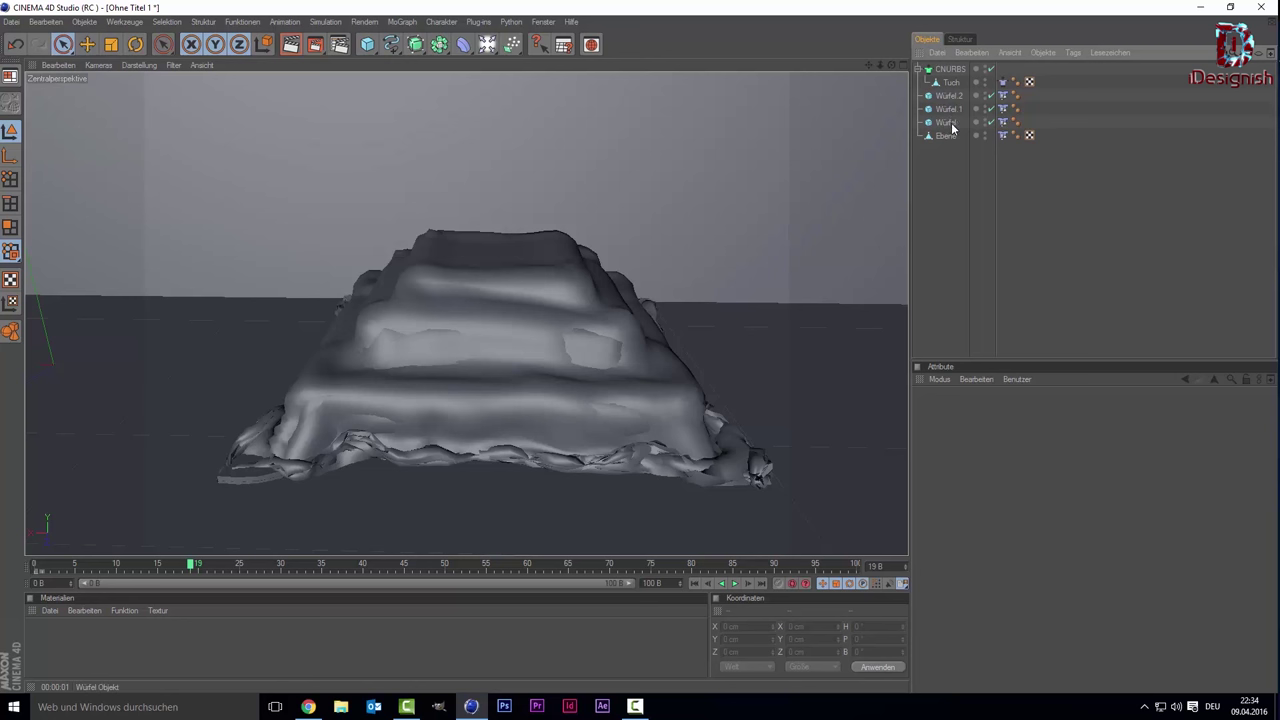
{"action": "left_click", "coordinate": [993, 70]}
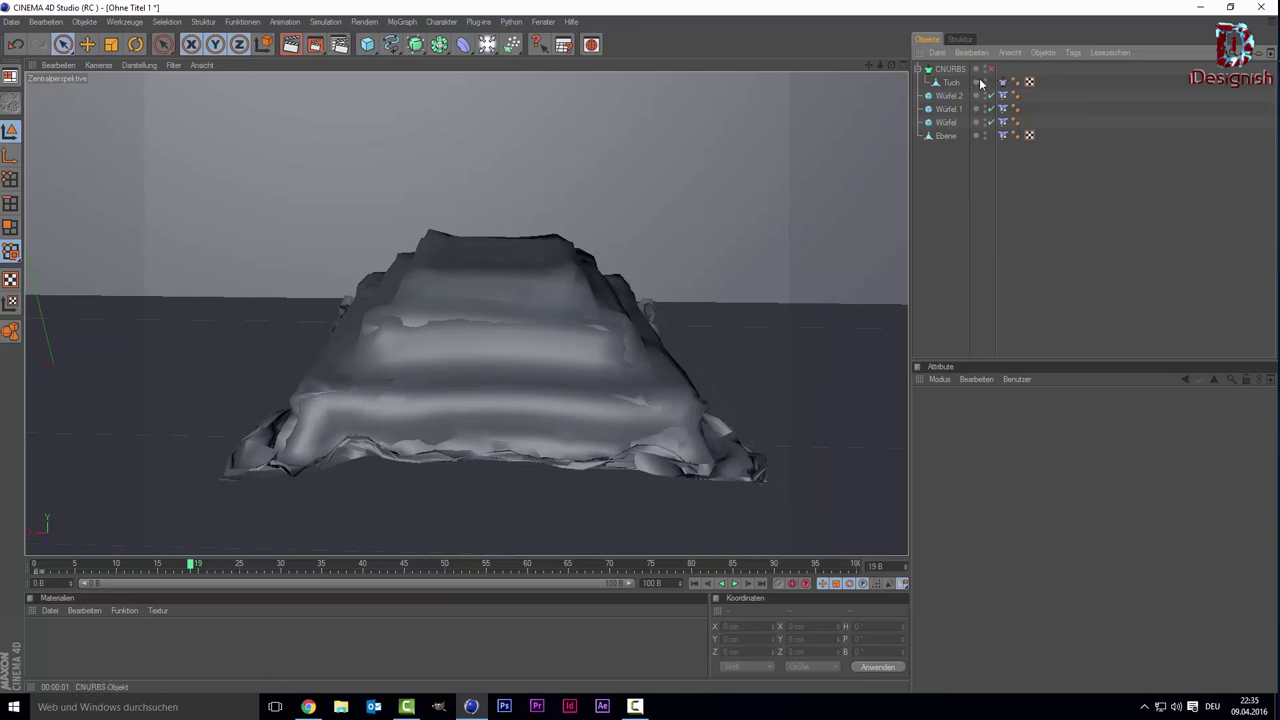
{"action": "left_click", "coordinate": [985, 80]}
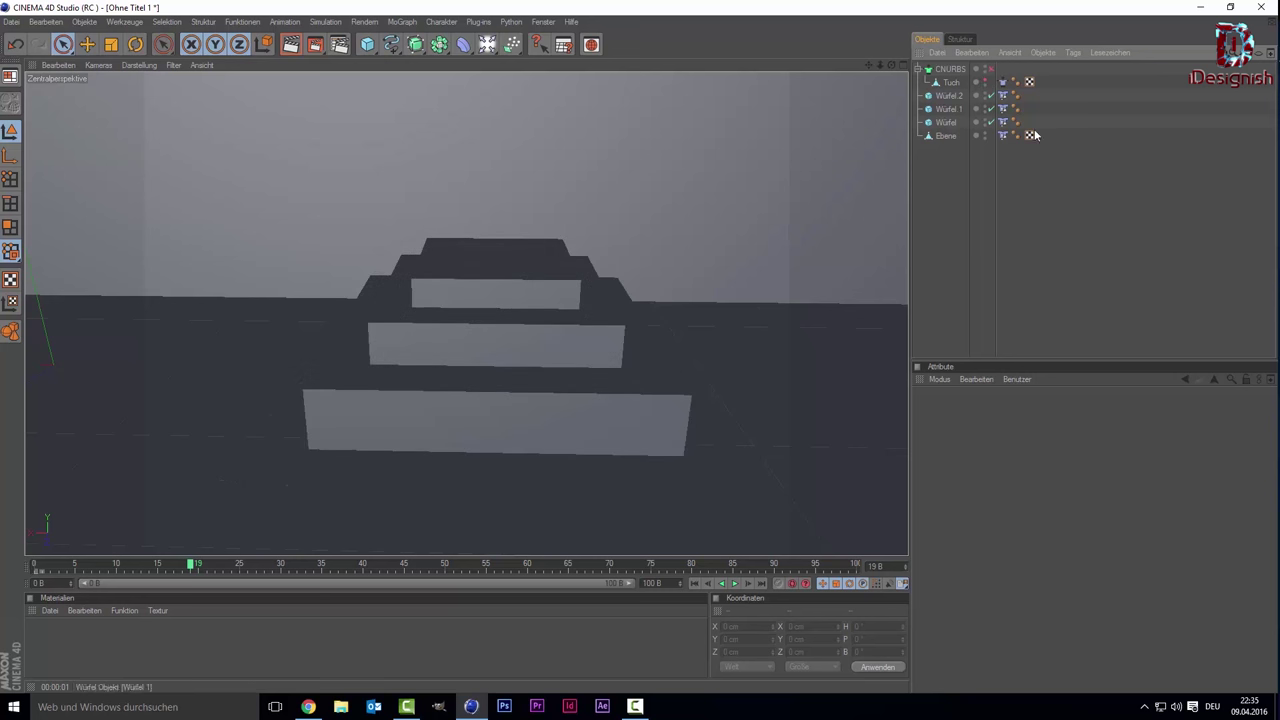
Step: Round the edges of Würfel, Würfel 1 and Würfel 2 by 3 cm, then re-enable CNURBS
{"action": "left_click", "coordinate": [946, 122]}
{"action": "left_click", "coordinate": [950, 96], "text": "shift"}
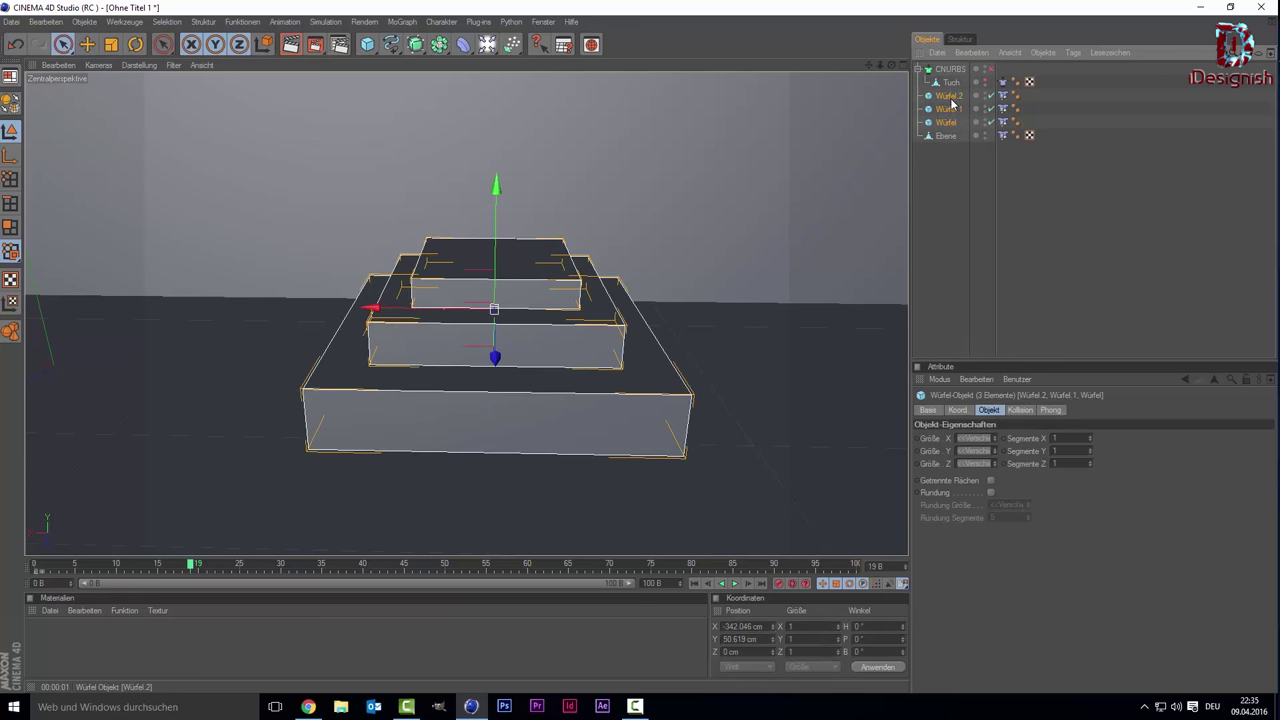
{"action": "left_click", "coordinate": [991, 492]}
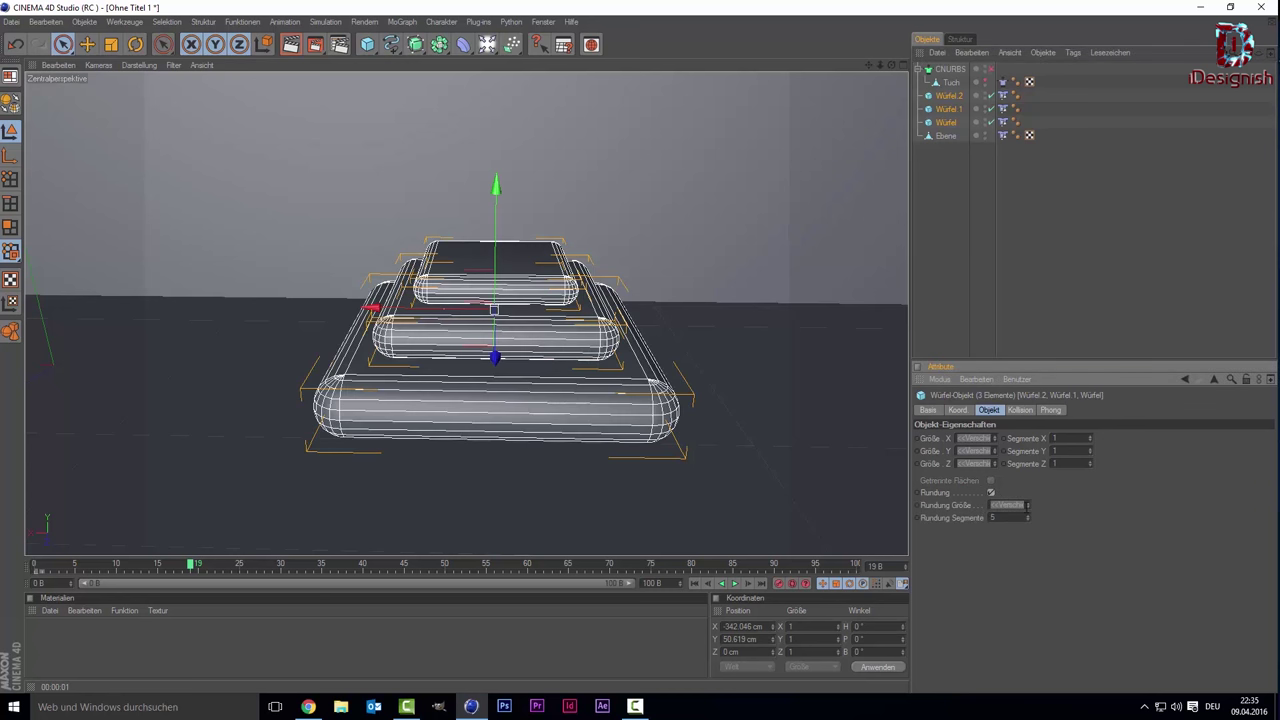
{"action": "left_click", "coordinate": [1027, 507]}
{"action": "left_click_drag", "start_coordinate": [1027, 505], "coordinate": [1027, 495]}
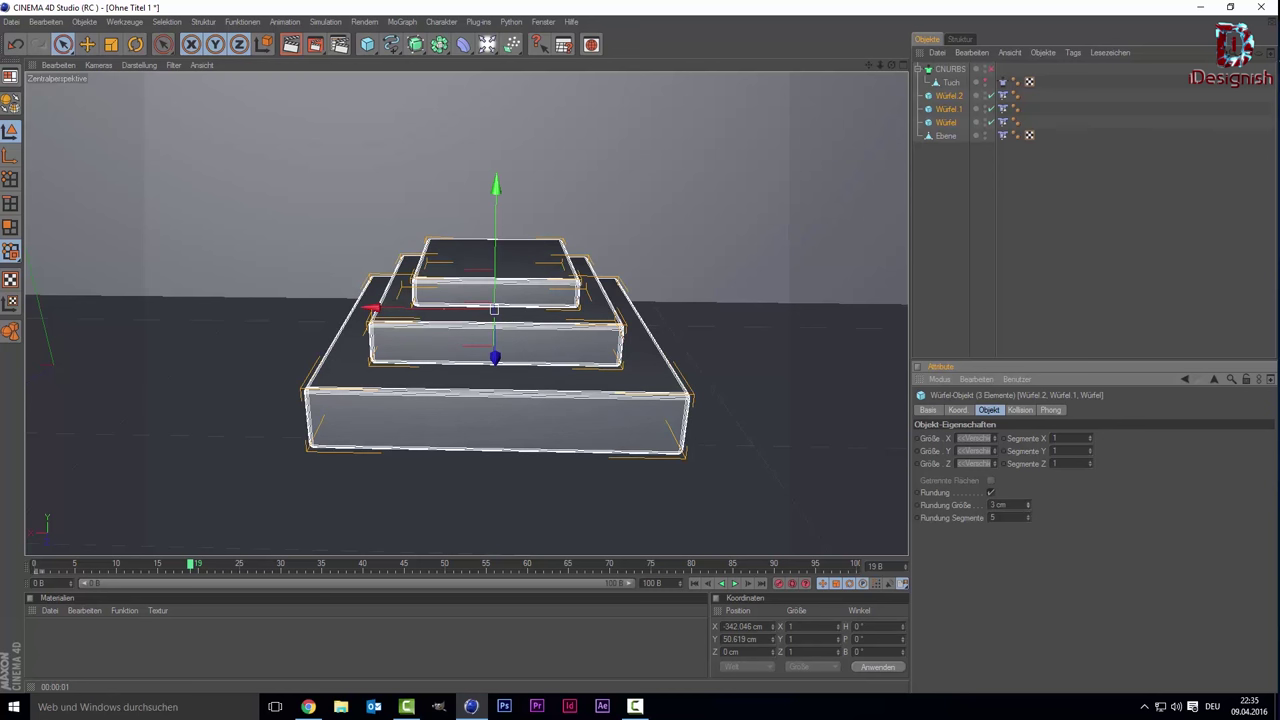
{"action": "left_click", "coordinate": [1021, 267]}
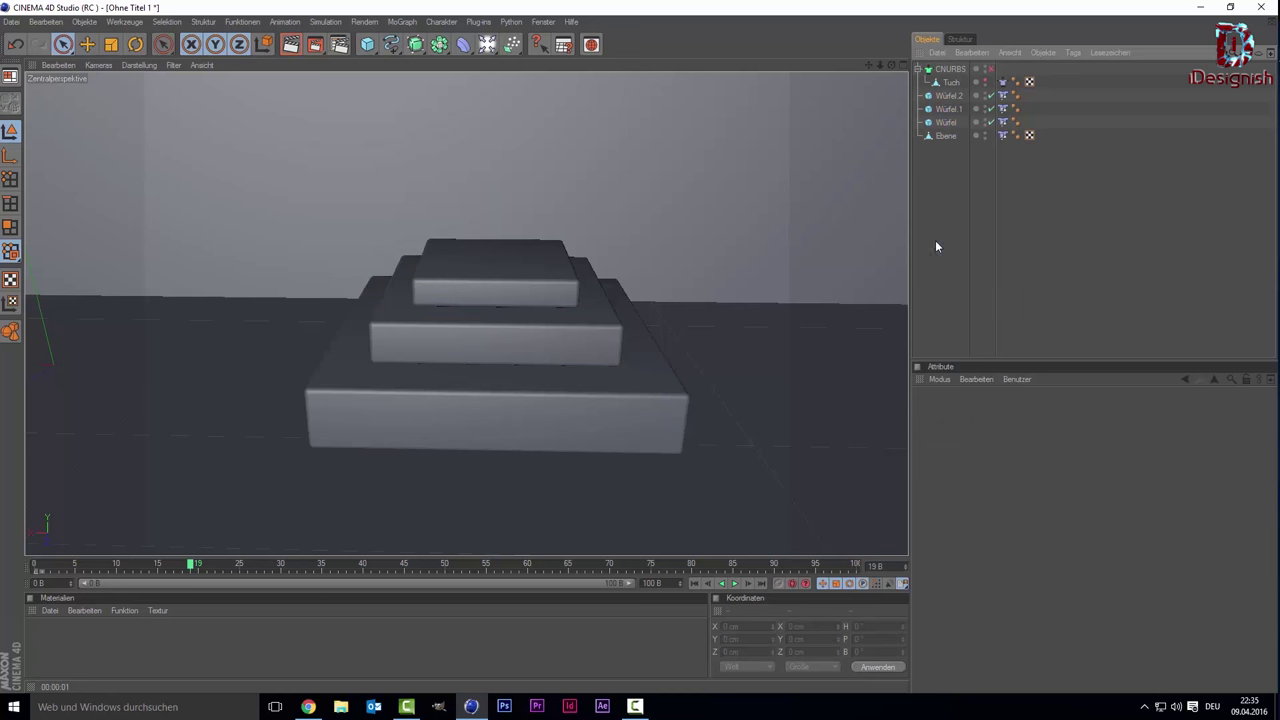
{"action": "left_click", "coordinate": [989, 69]}
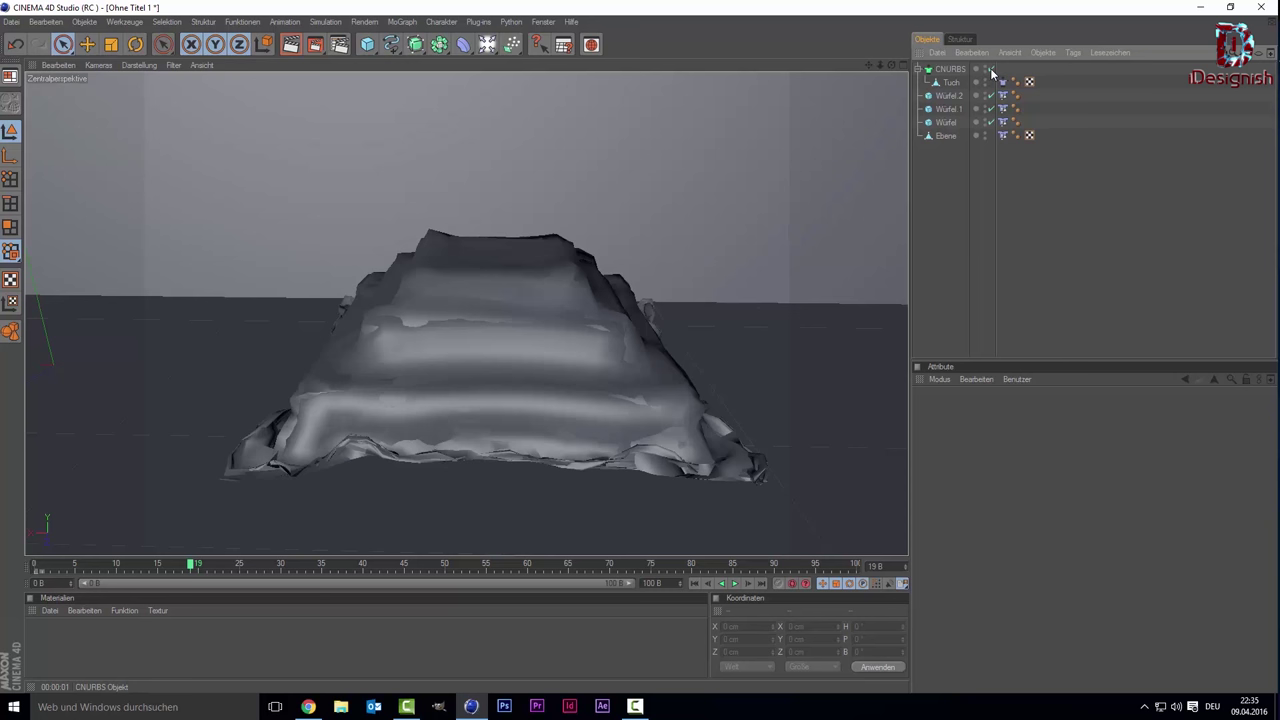
Step: Raise the CNURBS thickness to 5 cm, then 5.5 cm, inspecting the cloth
{"action": "left_click", "coordinate": [952, 72]}
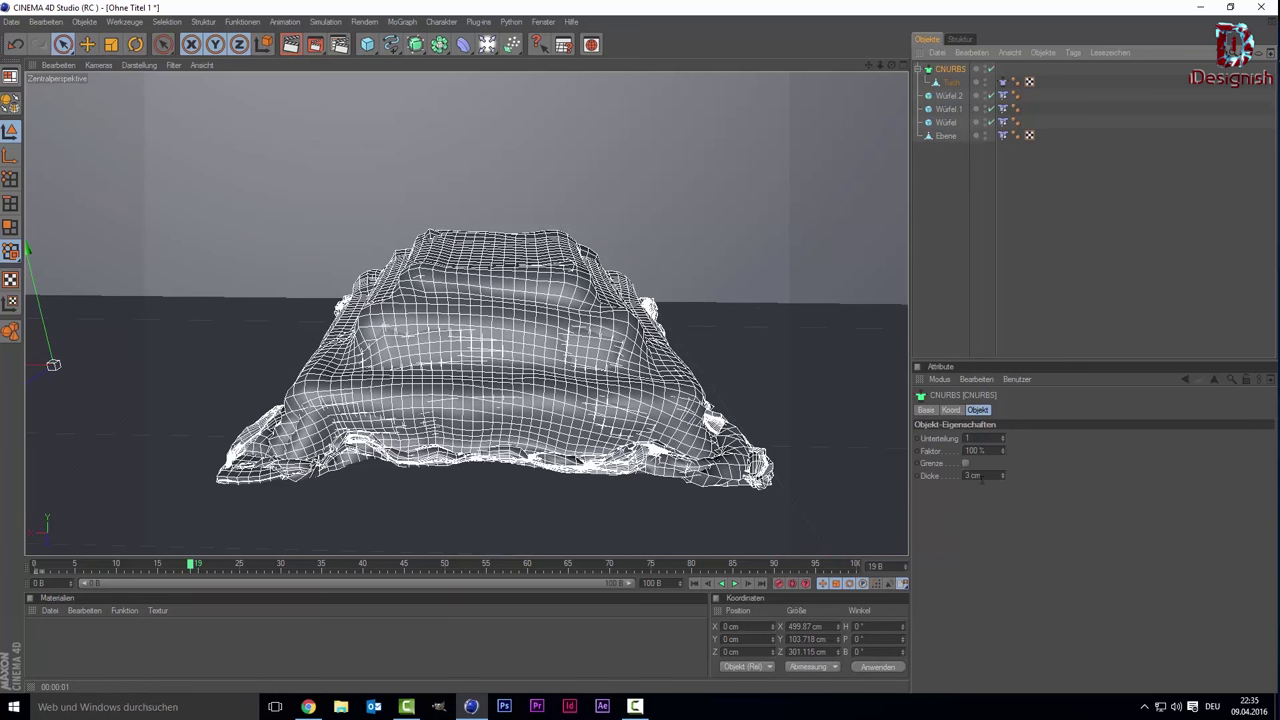
{"action": "double_click", "coordinate": [975, 475]}
{"action": "type", "text": "5"}
{"action": "key", "text": "Return"}
{"action": "left_click", "coordinate": [1084, 260]}
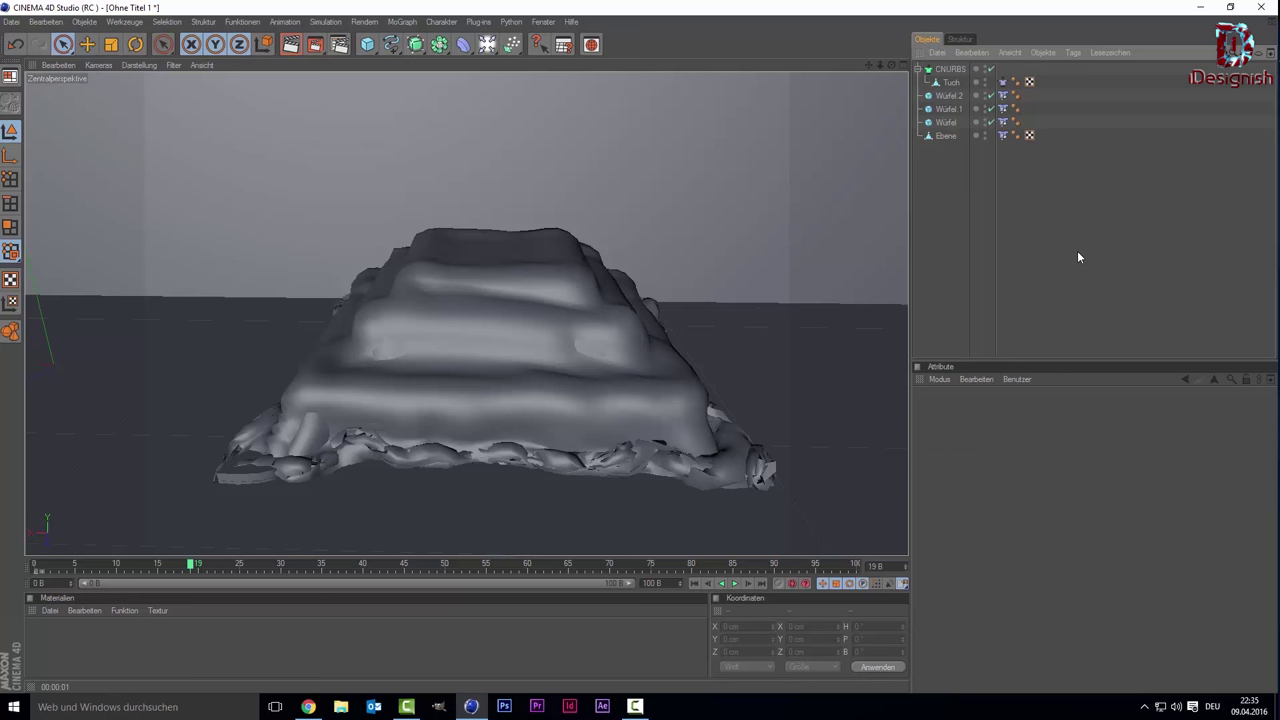
{"action": "left_click", "coordinate": [950, 69]}
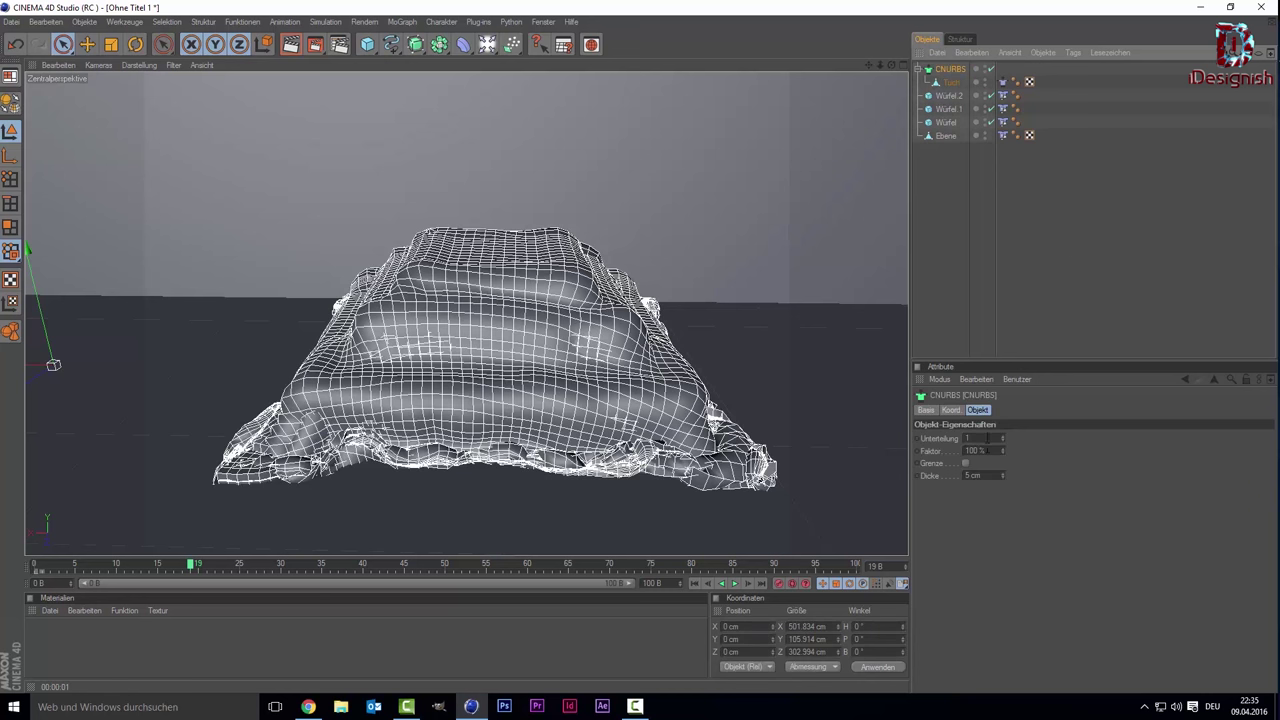
{"action": "double_click", "coordinate": [971, 475]}
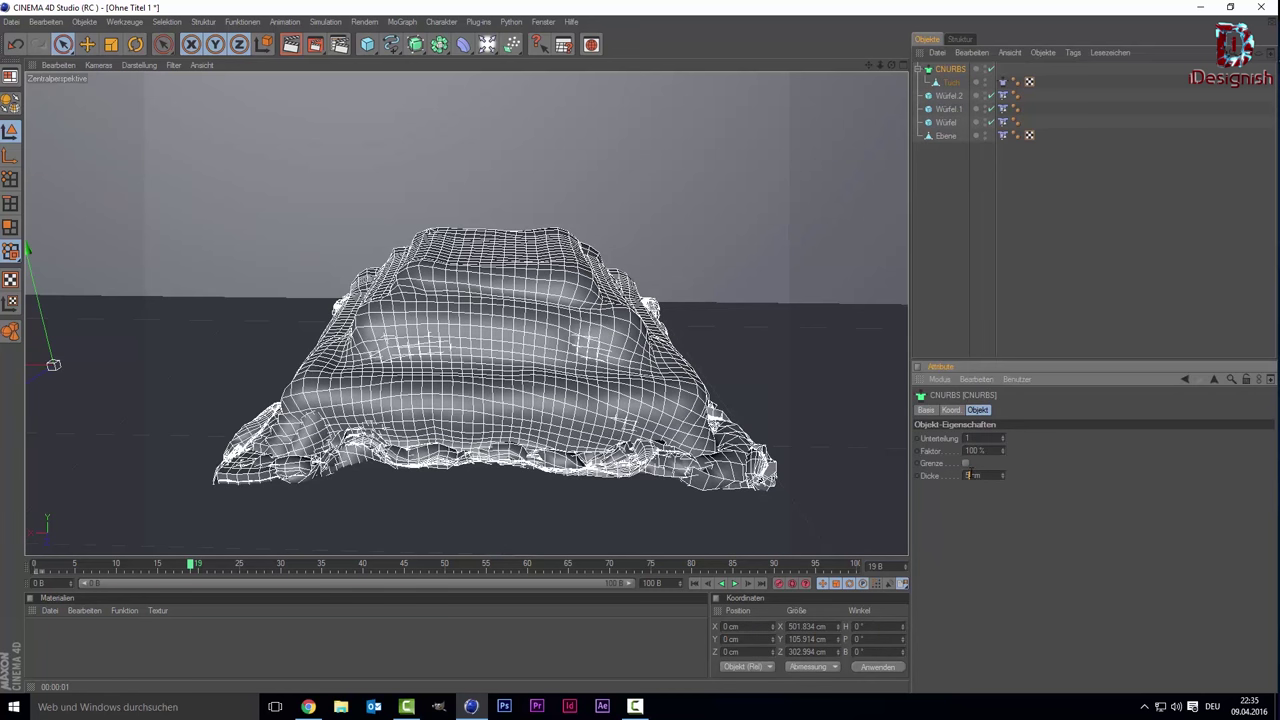
{"action": "type", "text": "5"}
{"action": "left_click", "coordinate": [1066, 220]}
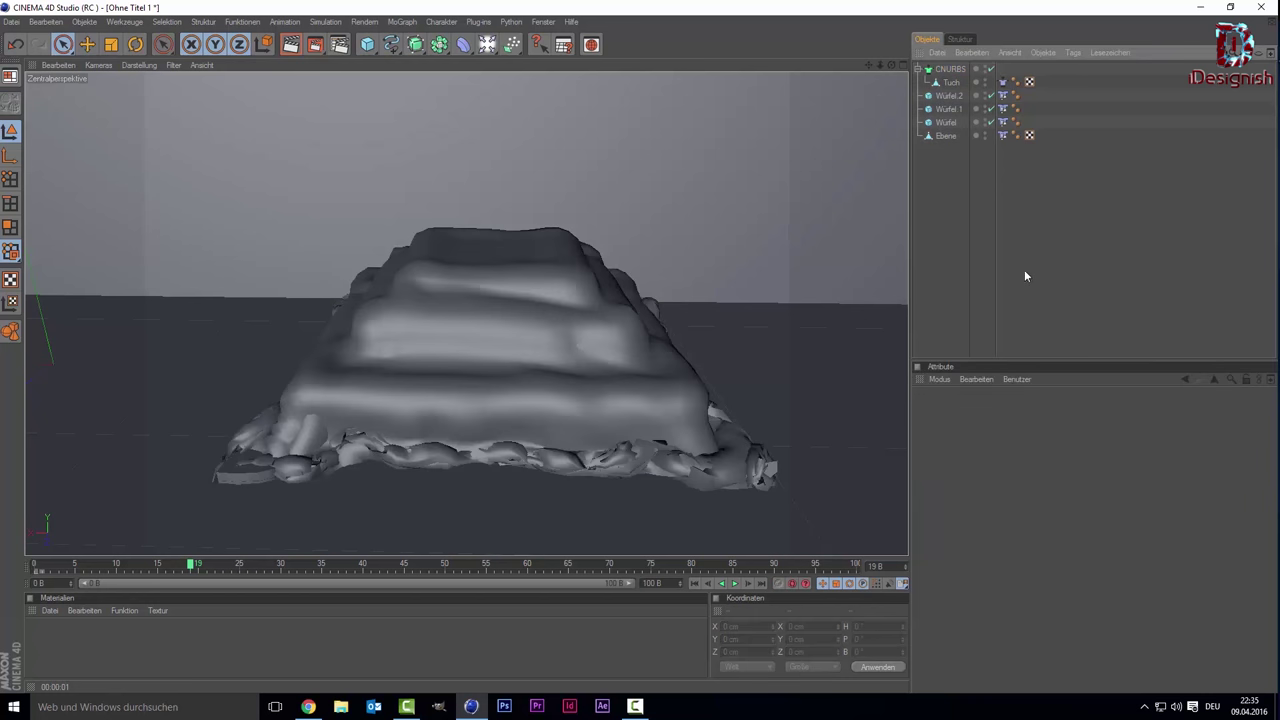
Step: Set the CNURBS thickness to 6 cm and zoom in to inspect the draped cloth
{"action": "left_click", "coordinate": [956, 73]}
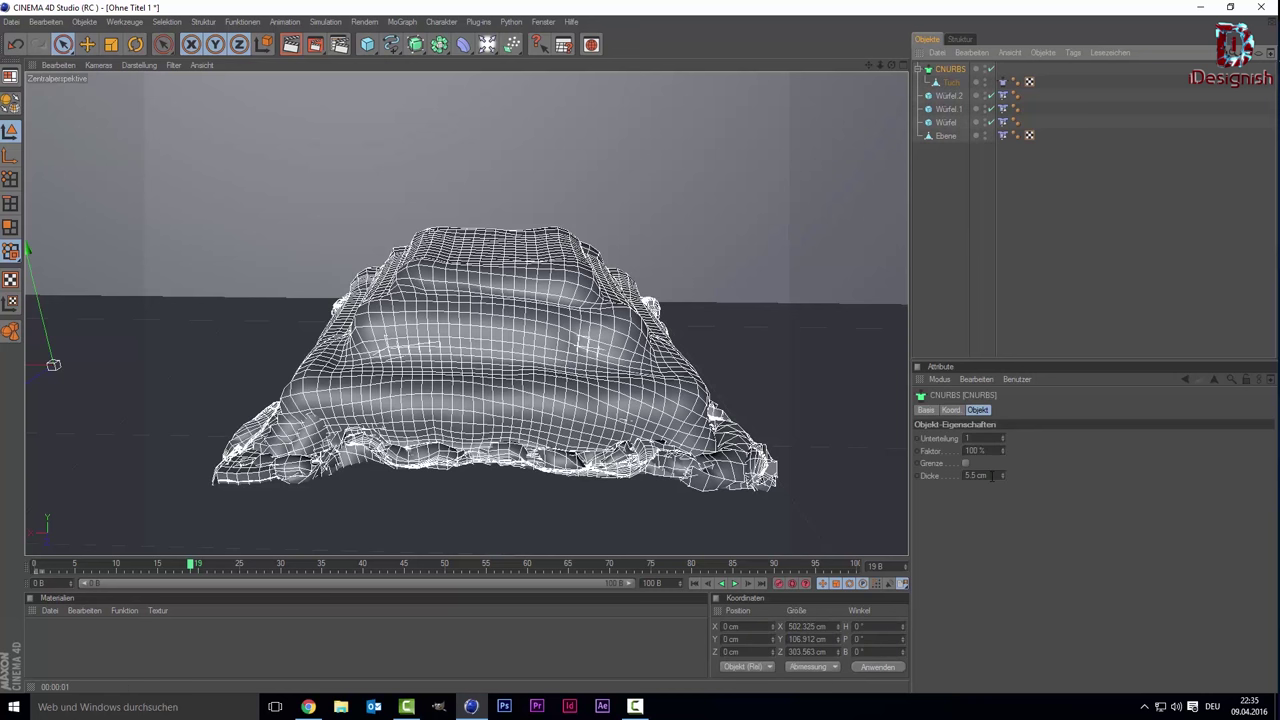
{"action": "left_click", "coordinate": [989, 476]}
{"action": "type", "text": "6"}
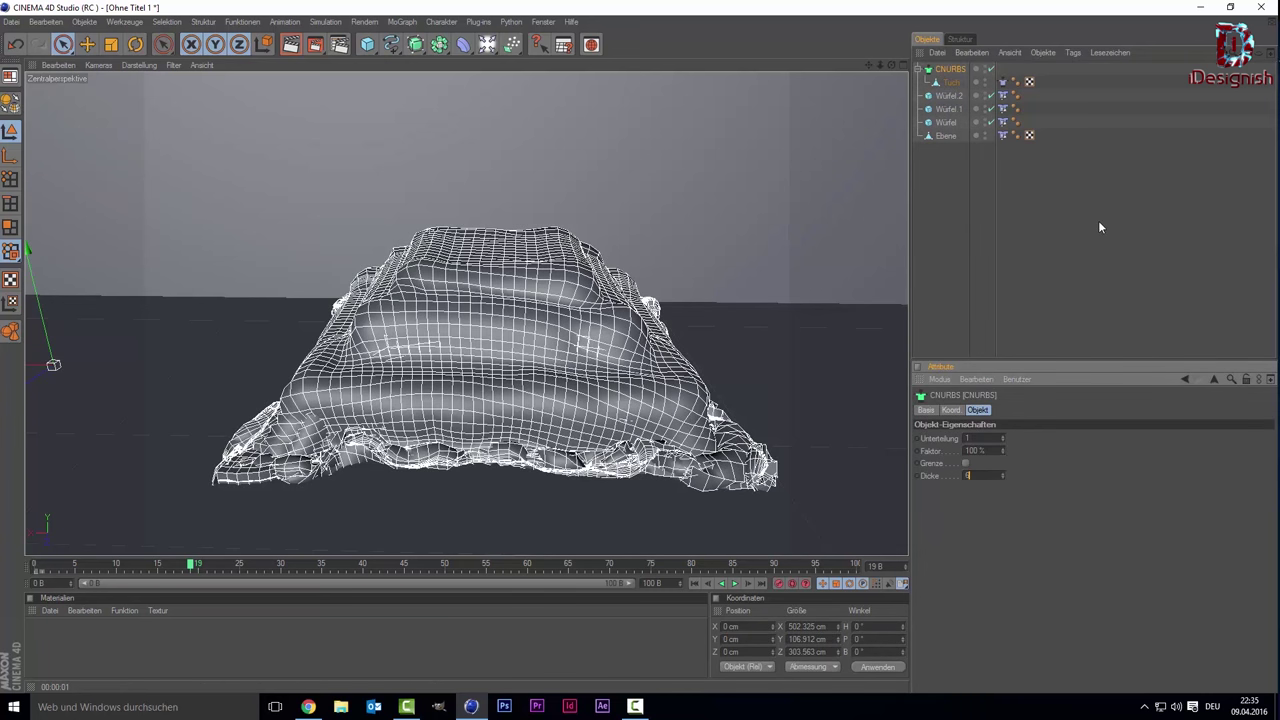
{"action": "left_click", "coordinate": [1099, 223]}
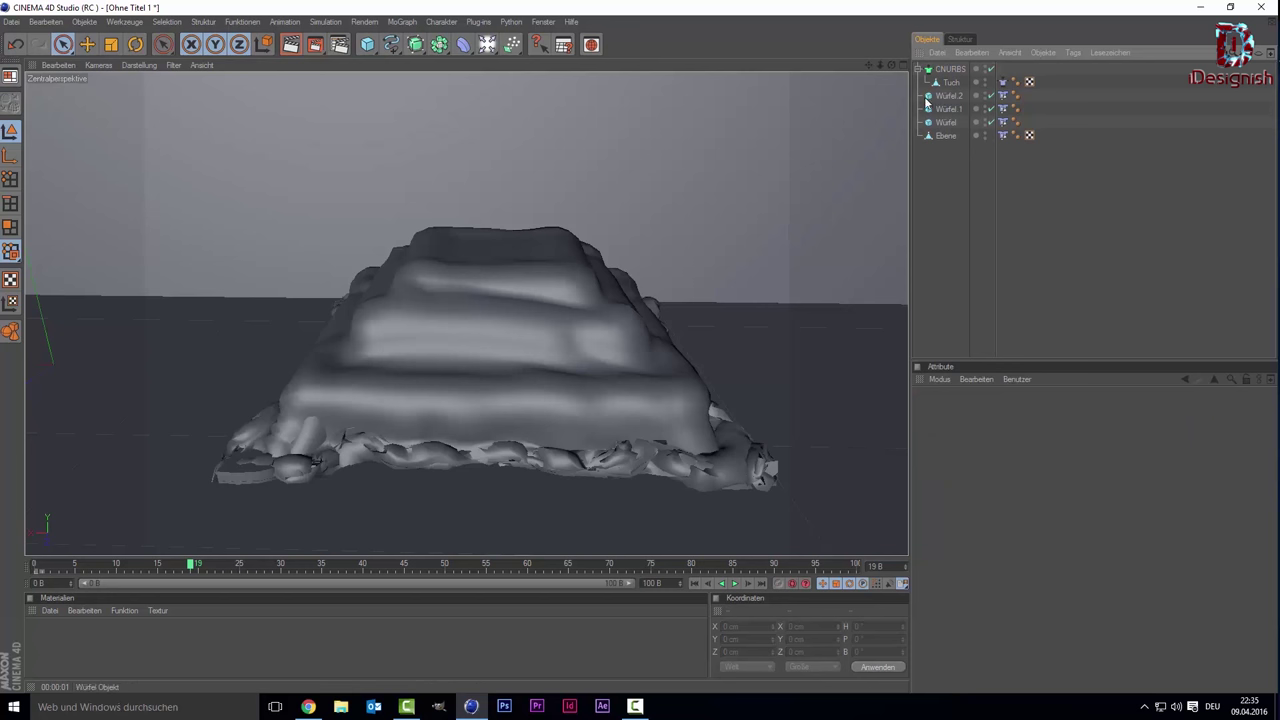
{"action": "left_click", "coordinate": [942, 70]}
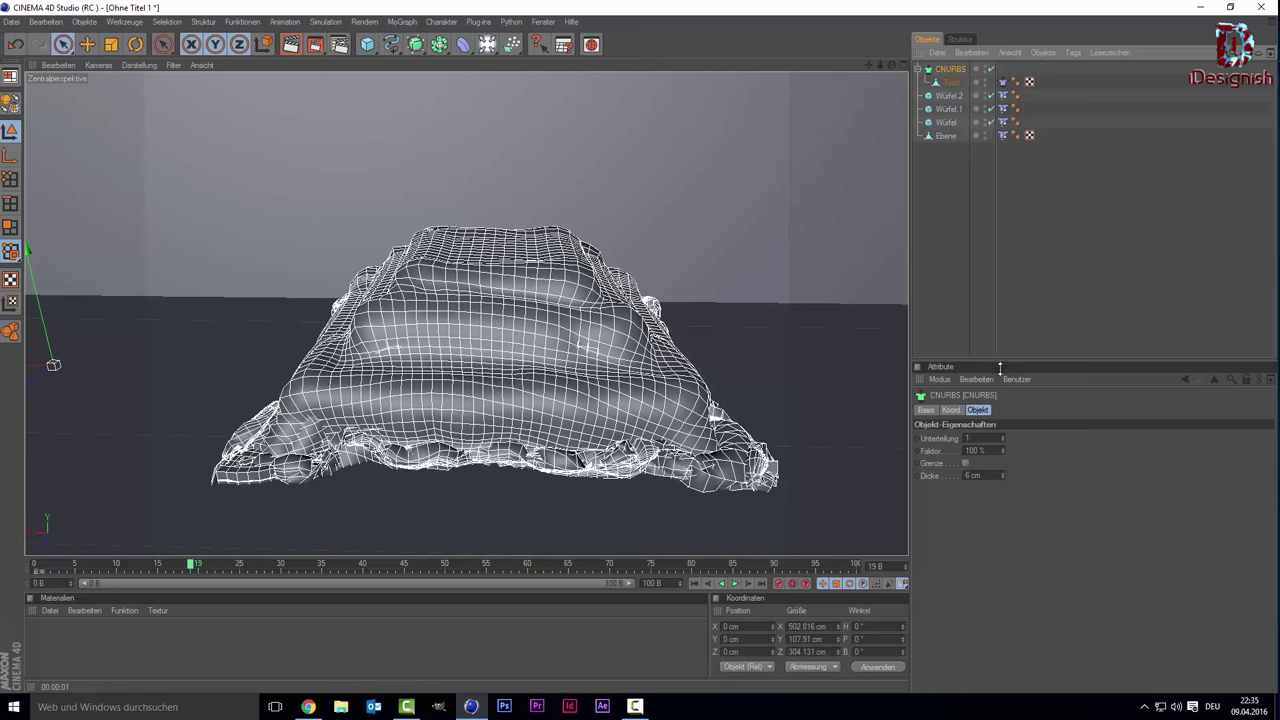
{"action": "left_click", "coordinate": [1026, 311]}
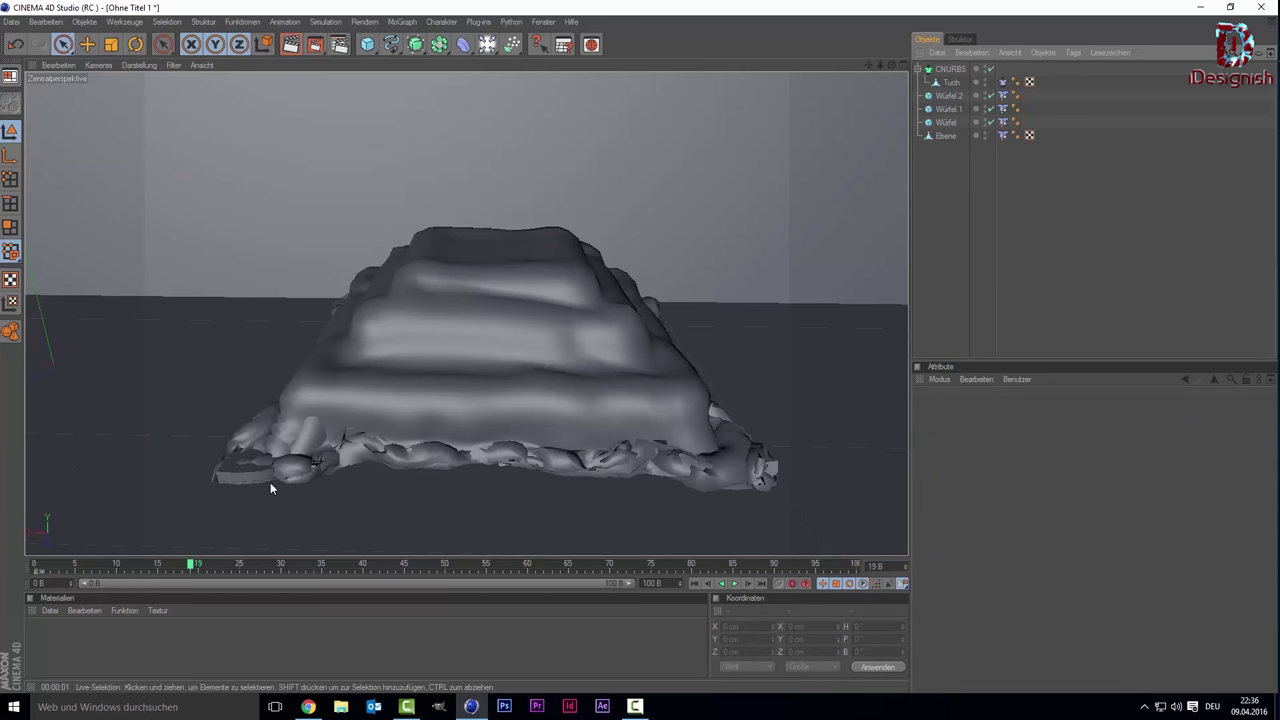
{"action": "scroll", "coordinate": [264, 503], "scroll_direction": "down", "scroll_amount": 2}
{"action": "scroll", "coordinate": [263, 470], "scroll_direction": "down", "scroll_amount": 2}
{"action": "scroll", "coordinate": [263, 455], "scroll_direction": "up", "scroll_amount": 3}
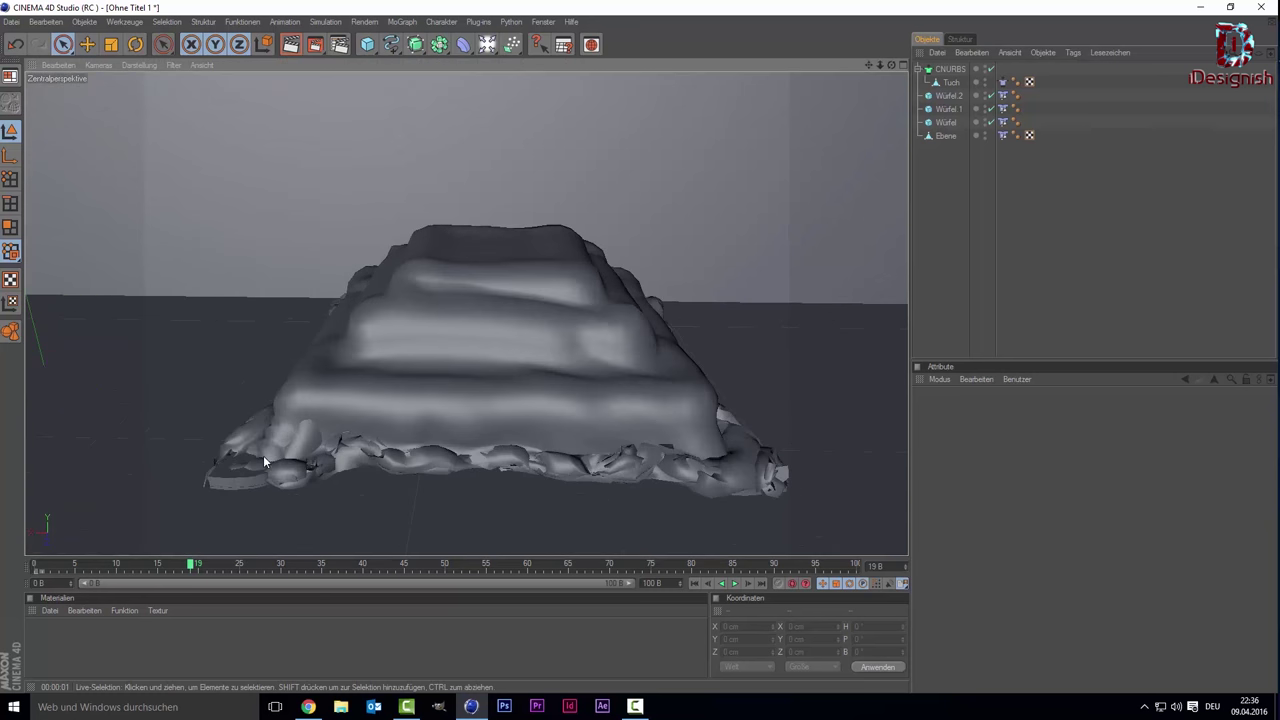
{"action": "scroll", "coordinate": [262, 450], "scroll_direction": "down", "scroll_amount": 2}
{"action": "scroll", "coordinate": [261, 450], "scroll_direction": "up", "scroll_amount": 1}
{"action": "scroll", "coordinate": [261, 446], "scroll_direction": "down", "scroll_amount": 1}
{"action": "scroll", "coordinate": [258, 436], "scroll_direction": "up", "scroll_amount": 2}
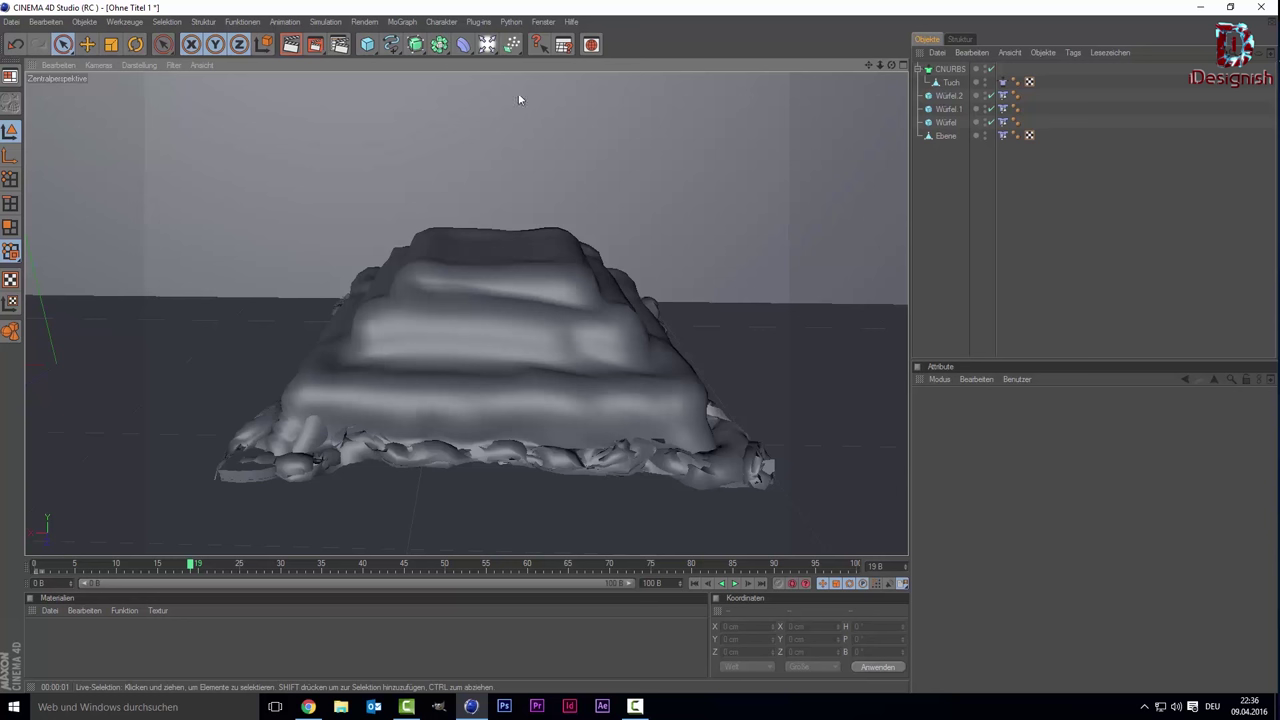
Step: Open and reposition the Content Browser, then expand Presets > Prime > Materials
{"action": "left_click", "coordinate": [589, 47]}
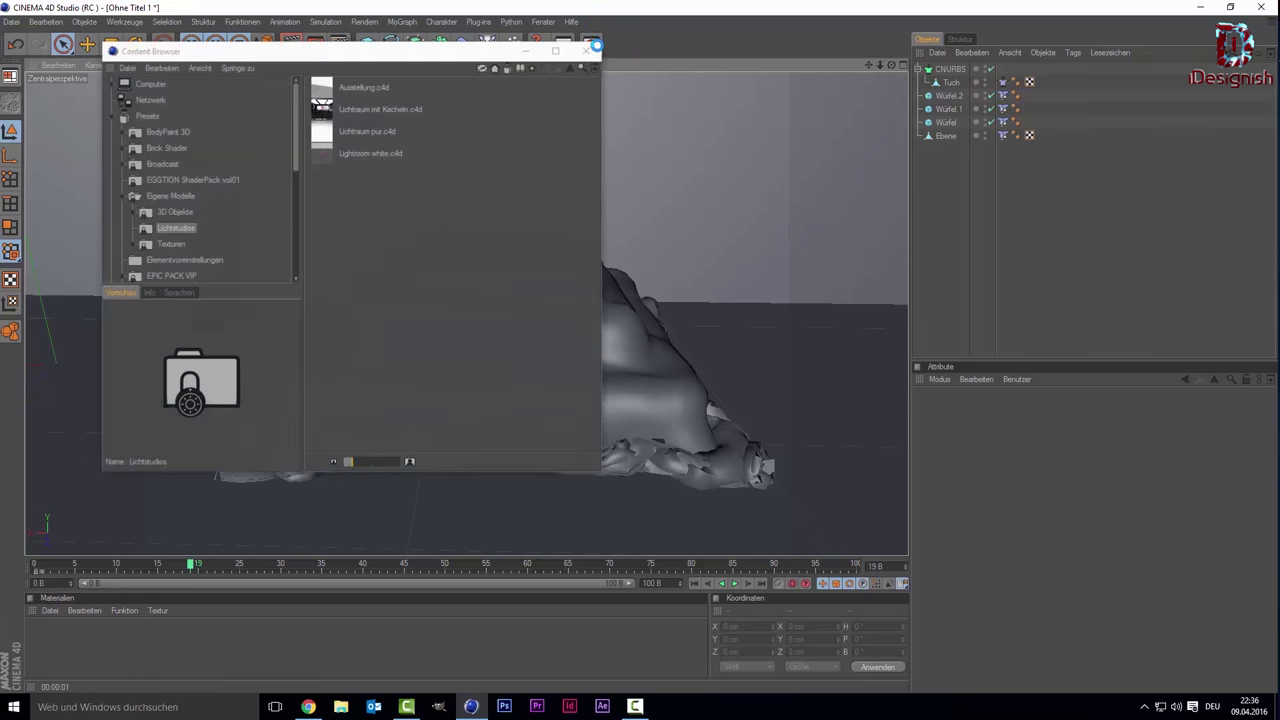
{"action": "left_click_drag", "start_coordinate": [455, 52], "coordinate": [610, 32]}
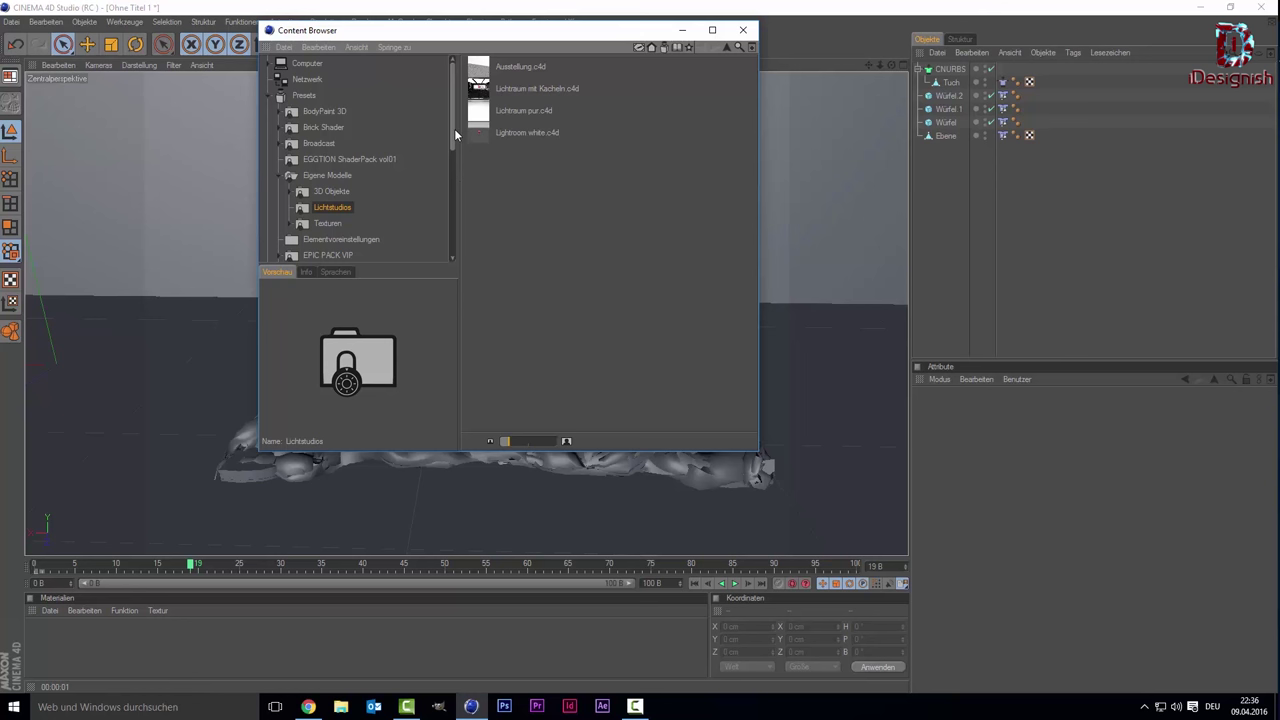
{"action": "left_click_drag", "start_coordinate": [454, 128], "coordinate": [456, 222]}
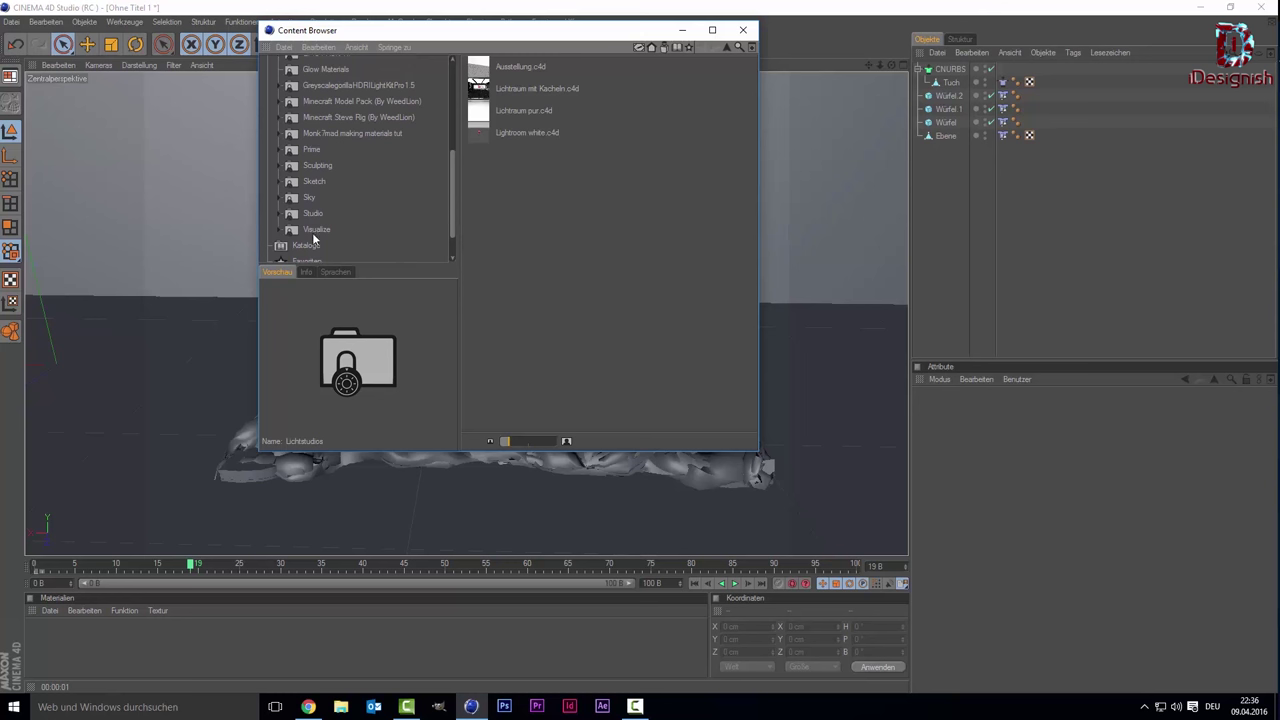
{"action": "left_click", "coordinate": [305, 166]}
{"action": "left_click", "coordinate": [304, 154]}
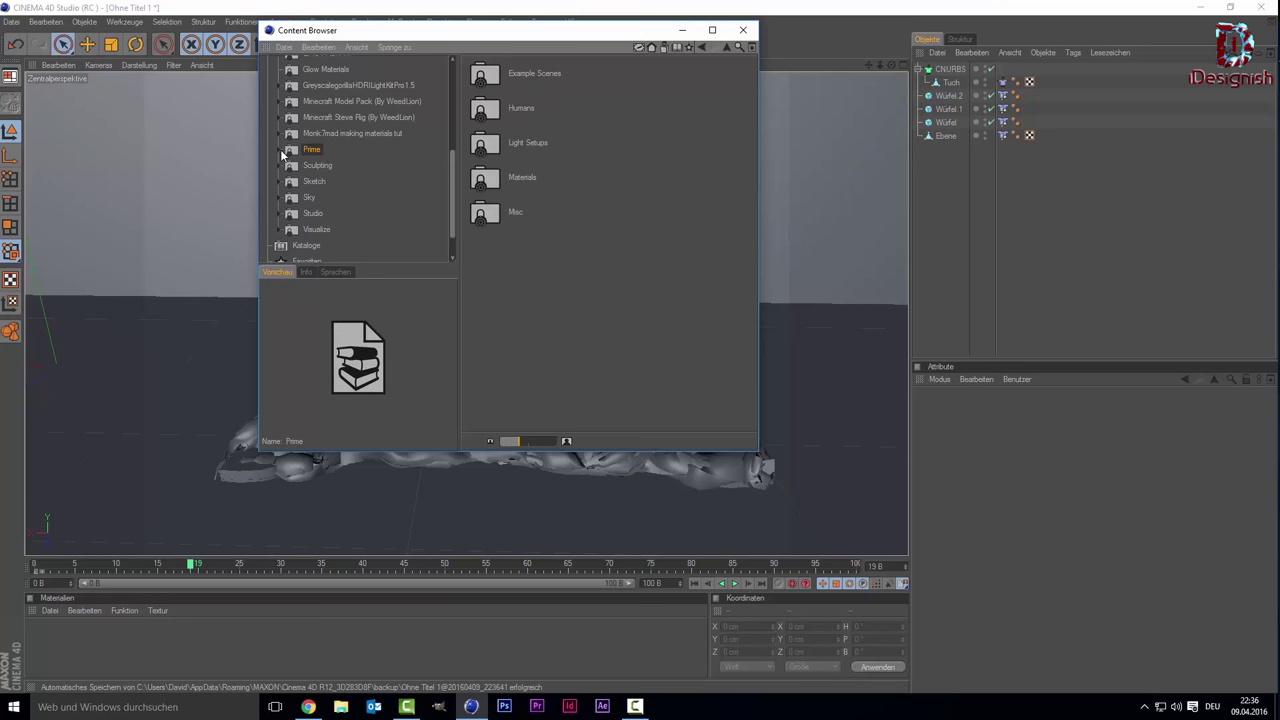
{"action": "left_click", "coordinate": [281, 150]}
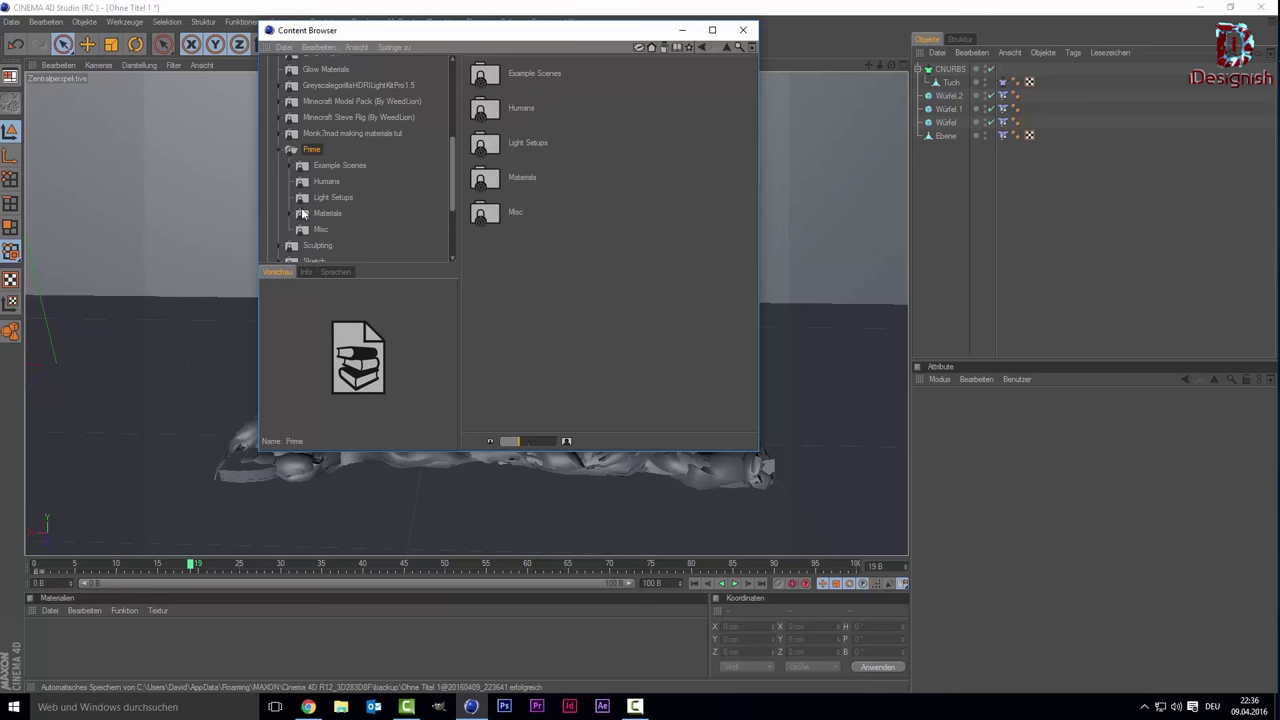
{"action": "left_click", "coordinate": [288, 216]}
{"action": "scroll", "coordinate": [310, 232], "scroll_direction": "down", "scroll_amount": 2}
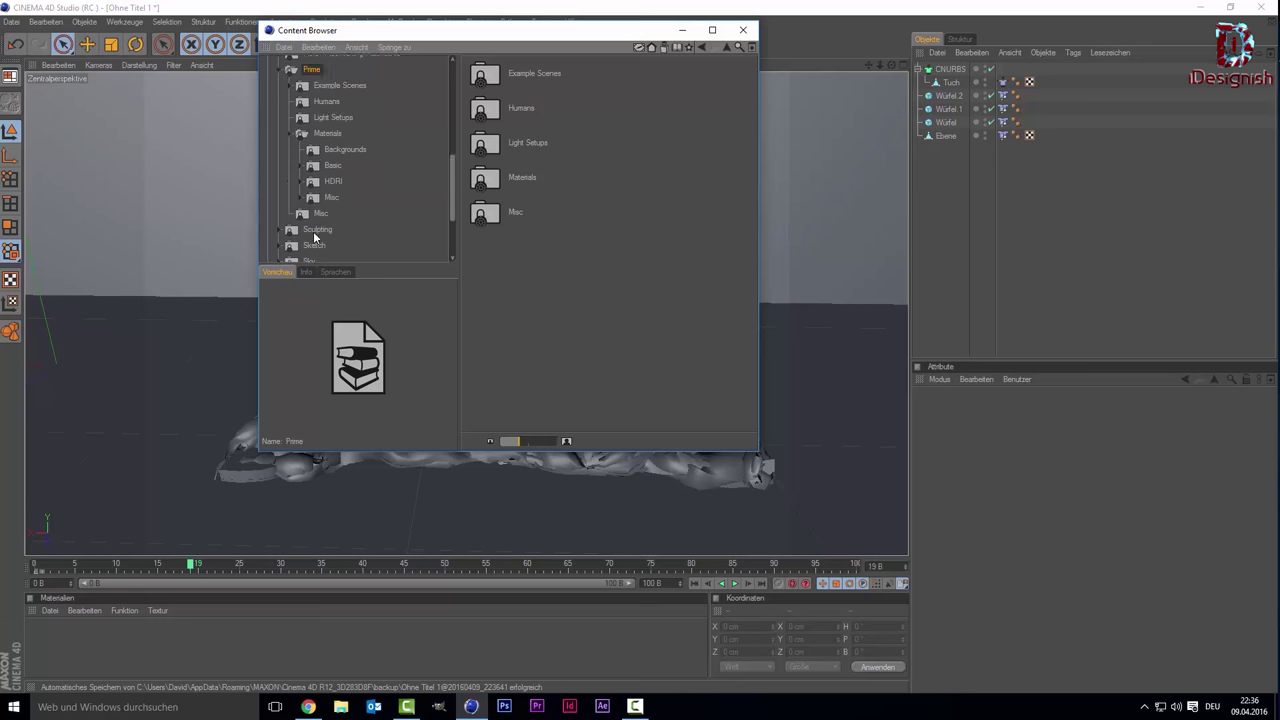
{"action": "left_click", "coordinate": [320, 167]}
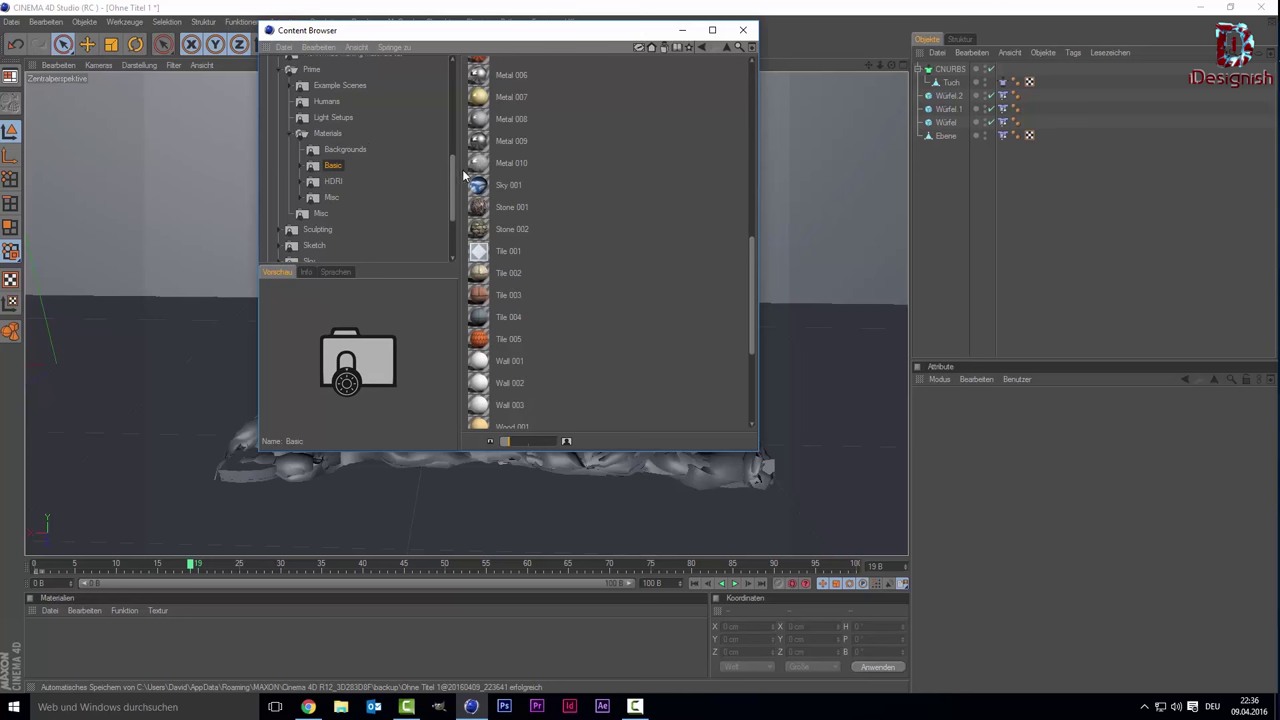
{"action": "scroll", "coordinate": [535, 160], "scroll_direction": "down", "scroll_amount": 1}
{"action": "scroll", "coordinate": [528, 183], "scroll_direction": "down", "scroll_amount": 1}
{"action": "scroll", "coordinate": [505, 253], "scroll_direction": "down", "scroll_amount": 1}
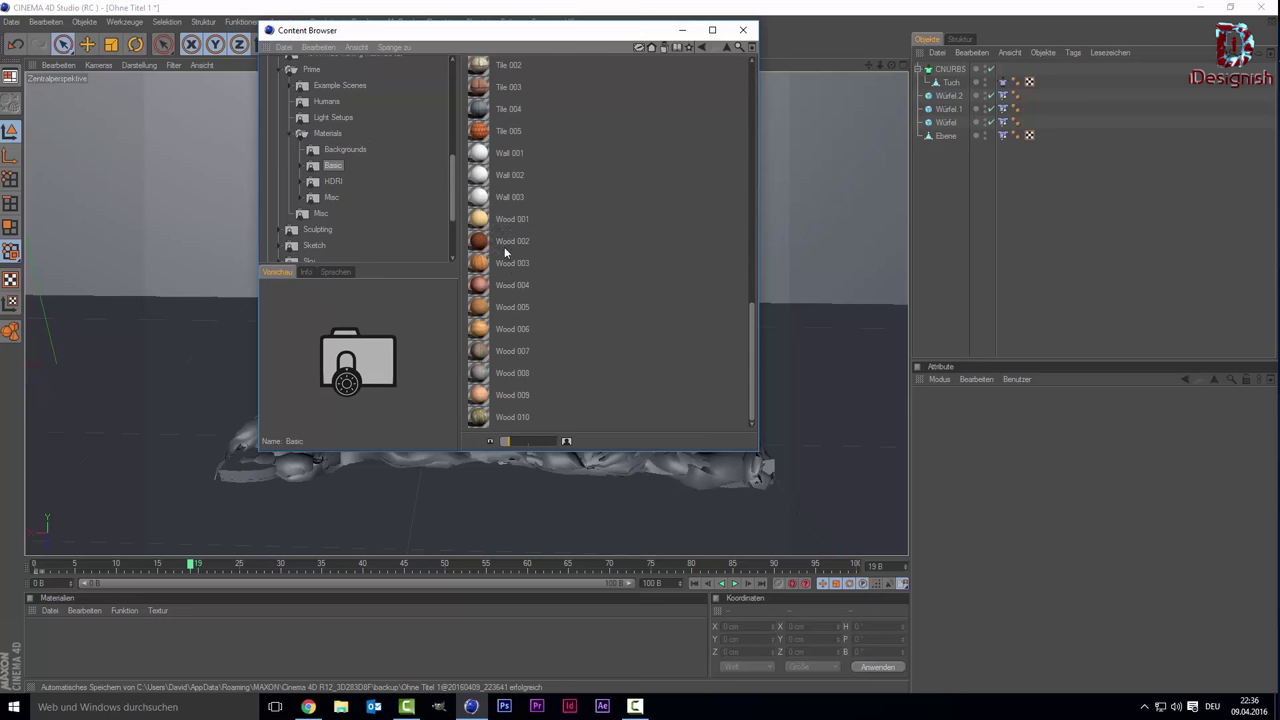
{"action": "scroll", "coordinate": [516, 273], "scroll_direction": "up", "scroll_amount": 1}
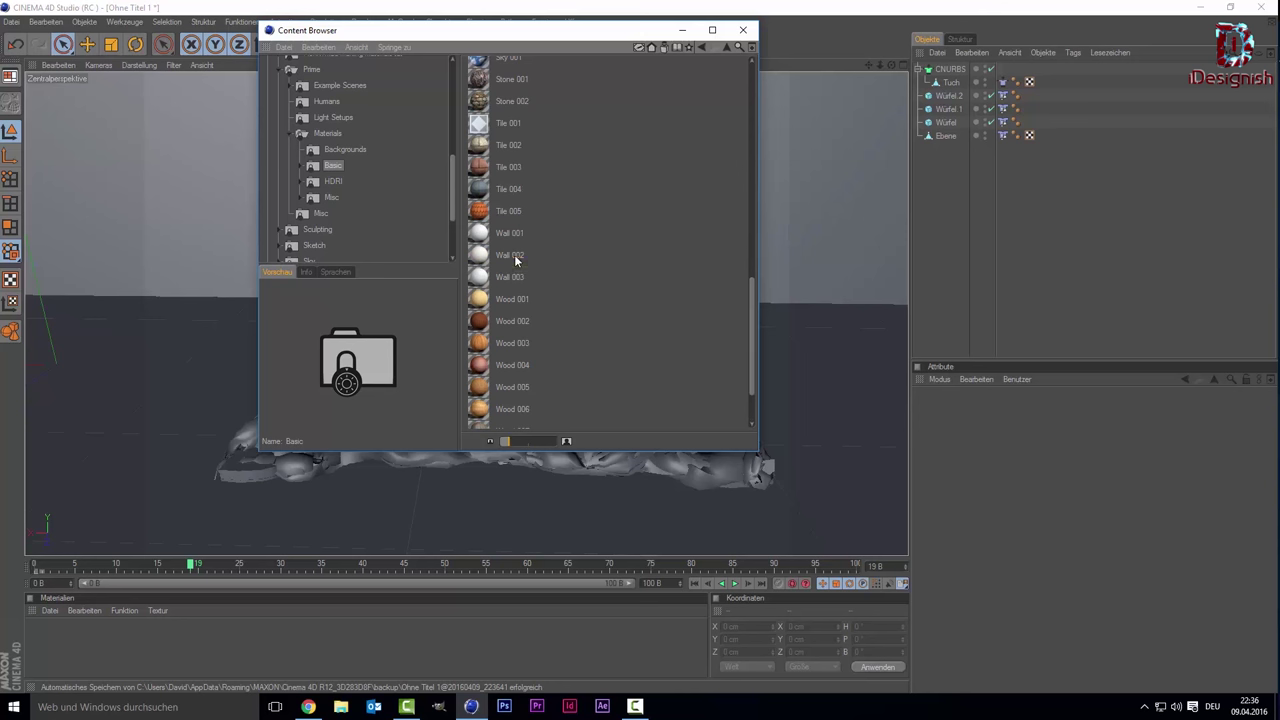
{"action": "left_click", "coordinate": [516, 256]}
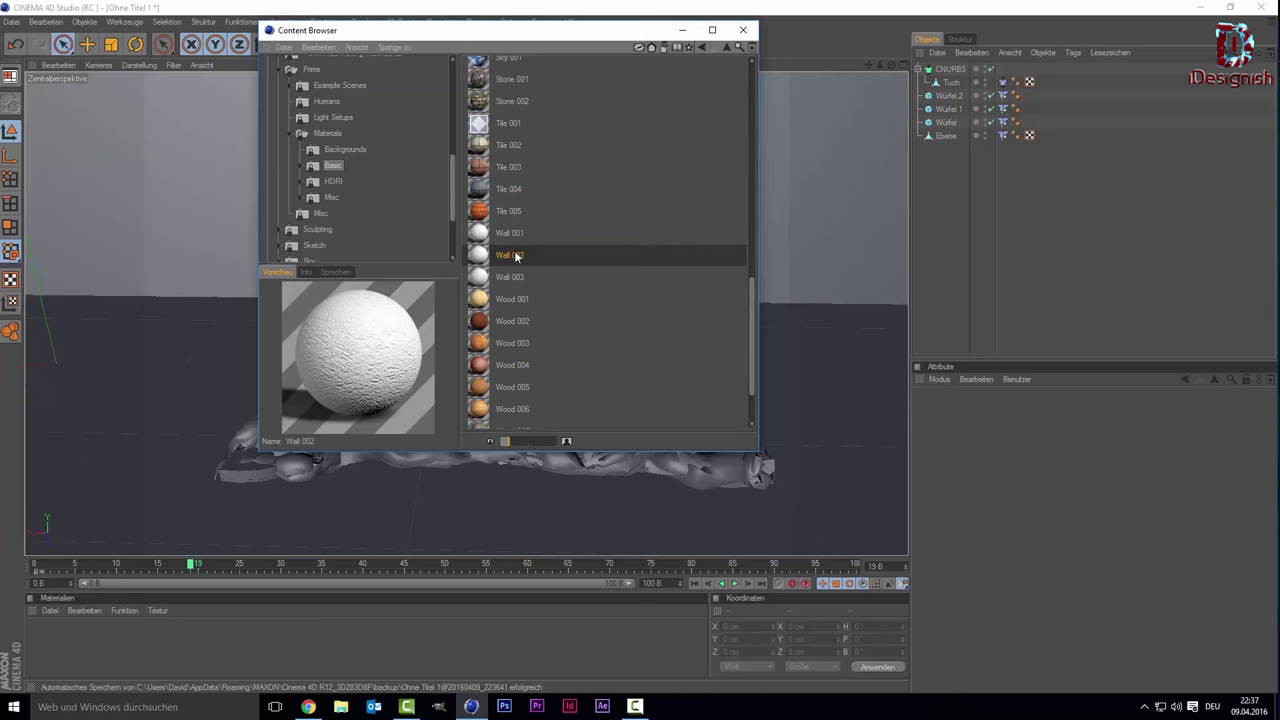
{"action": "scroll", "coordinate": [516, 256], "scroll_direction": "up", "scroll_amount": 1}
{"action": "scroll", "coordinate": [516, 257], "scroll_direction": "up", "scroll_amount": 1}
{"action": "scroll", "coordinate": [514, 251], "scroll_direction": "up", "scroll_amount": 1}
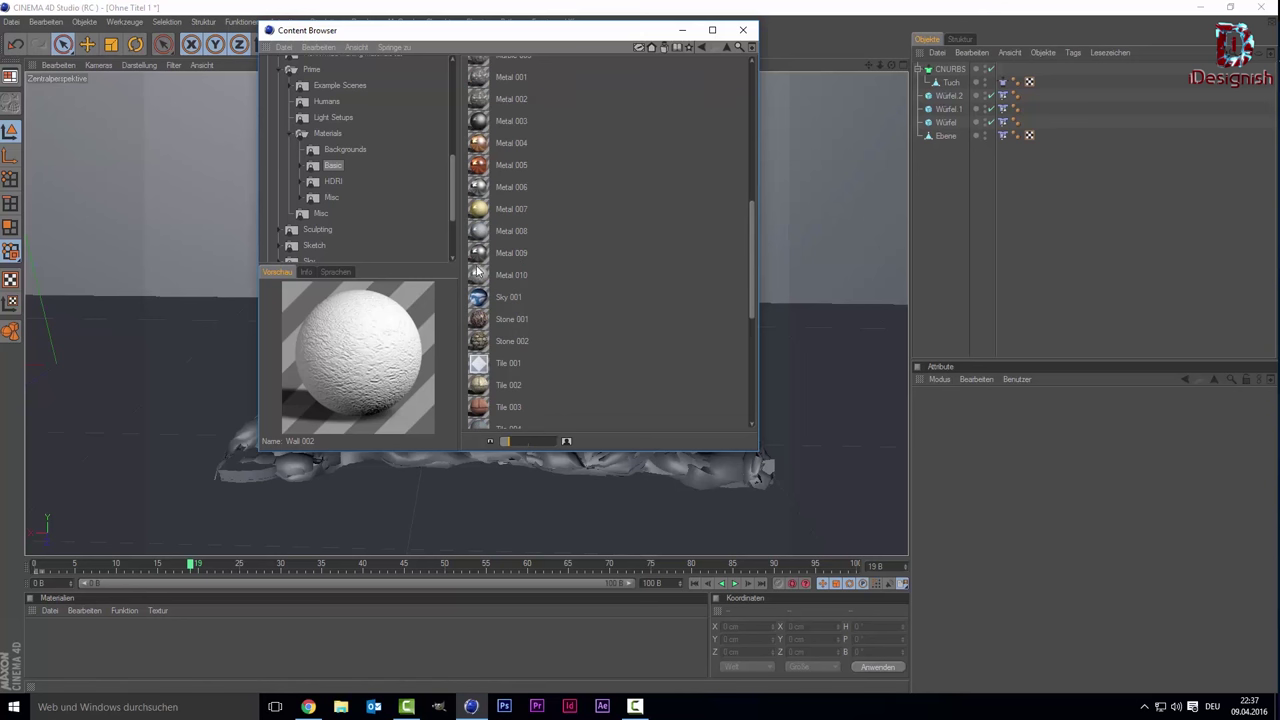
{"action": "left_click", "coordinate": [509, 186]}
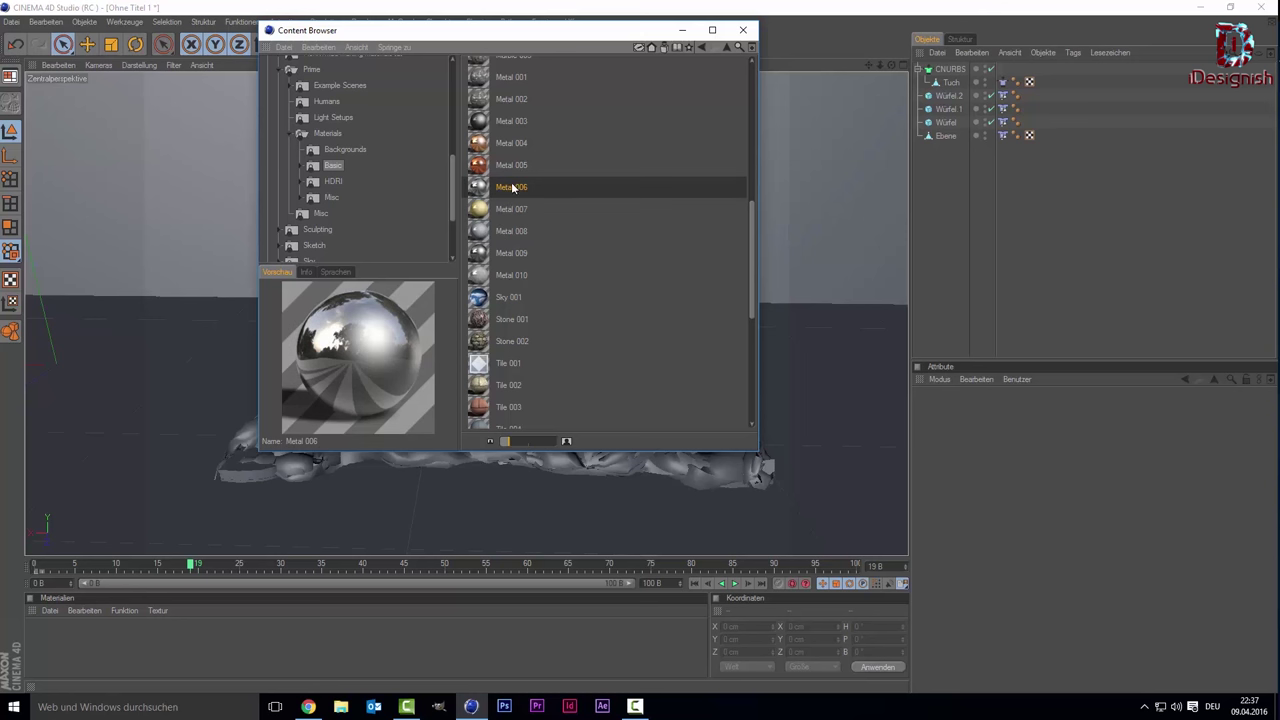
{"action": "scroll", "coordinate": [511, 210], "scroll_direction": "up", "scroll_amount": 3}
{"action": "scroll", "coordinate": [511, 210], "scroll_direction": "up", "scroll_amount": 3}
{"action": "scroll", "coordinate": [511, 210], "scroll_direction": "up", "scroll_amount": 3}
{"action": "scroll", "coordinate": [511, 212], "scroll_direction": "down", "scroll_amount": 1}
{"action": "scroll", "coordinate": [511, 212], "scroll_direction": "down", "scroll_amount": 1}
{"action": "scroll", "coordinate": [511, 212], "scroll_direction": "down", "scroll_amount": 1}
{"action": "scroll", "coordinate": [511, 212], "scroll_direction": "down", "scroll_amount": 1}
{"action": "scroll", "coordinate": [510, 209], "scroll_direction": "down", "scroll_amount": 1}
{"action": "scroll", "coordinate": [510, 209], "scroll_direction": "down", "scroll_amount": 1}
{"action": "scroll", "coordinate": [510, 209], "scroll_direction": "down", "scroll_amount": 1}
{"action": "scroll", "coordinate": [510, 209], "scroll_direction": "down", "scroll_amount": 1}
{"action": "scroll", "coordinate": [510, 209], "scroll_direction": "down", "scroll_amount": 1}
{"action": "scroll", "coordinate": [510, 209], "scroll_direction": "down", "scroll_amount": 1}
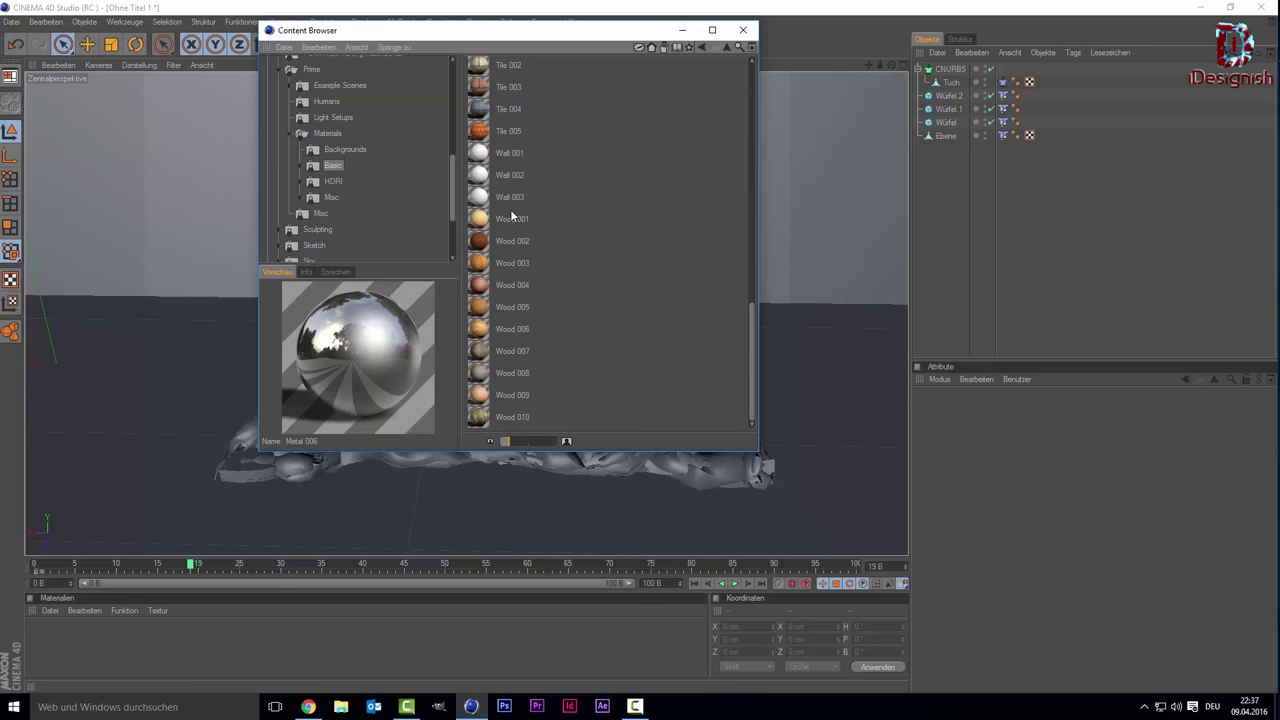
{"action": "scroll", "coordinate": [510, 209], "scroll_direction": "up", "scroll_amount": 2}
{"action": "scroll", "coordinate": [510, 209], "scroll_direction": "up", "scroll_amount": 1}
{"action": "scroll", "coordinate": [510, 209], "scroll_direction": "up", "scroll_amount": 2}
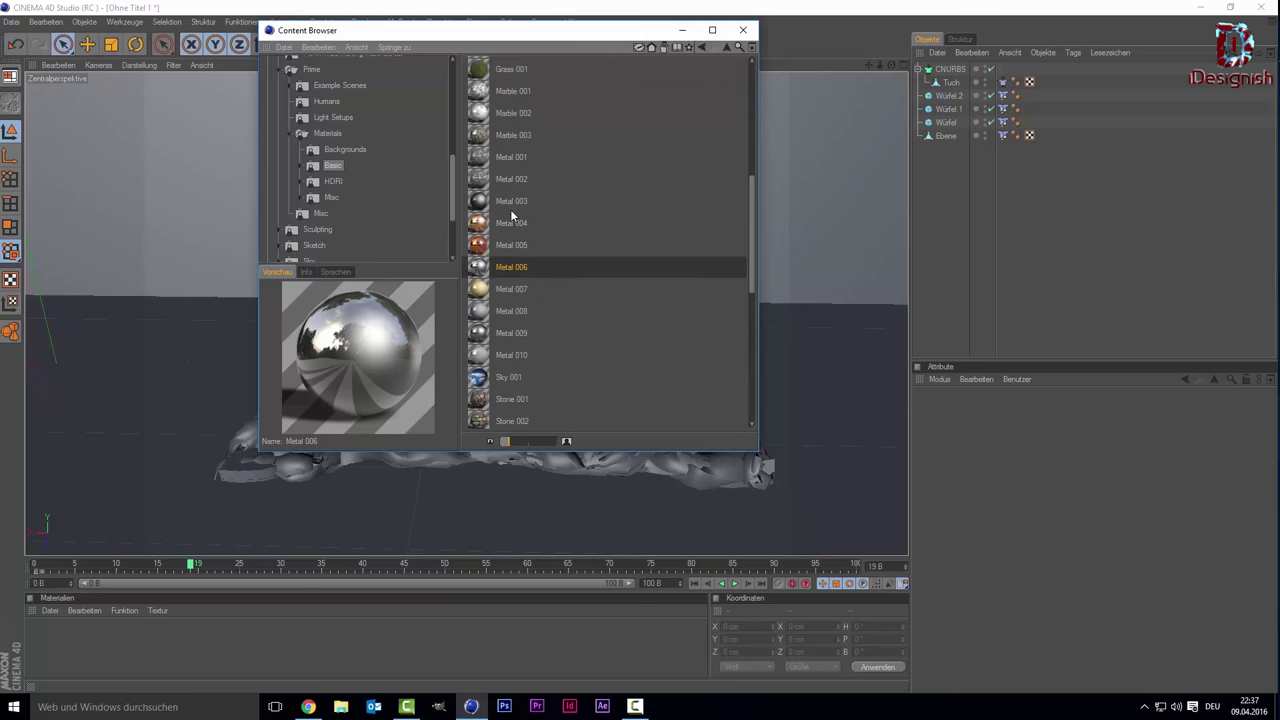
{"action": "scroll", "coordinate": [511, 213], "scroll_direction": "up", "scroll_amount": 1}
{"action": "scroll", "coordinate": [511, 213], "scroll_direction": "up", "scroll_amount": 1}
{"action": "scroll", "coordinate": [511, 213], "scroll_direction": "up", "scroll_amount": 1}
{"action": "scroll", "coordinate": [511, 214], "scroll_direction": "up", "scroll_amount": 2}
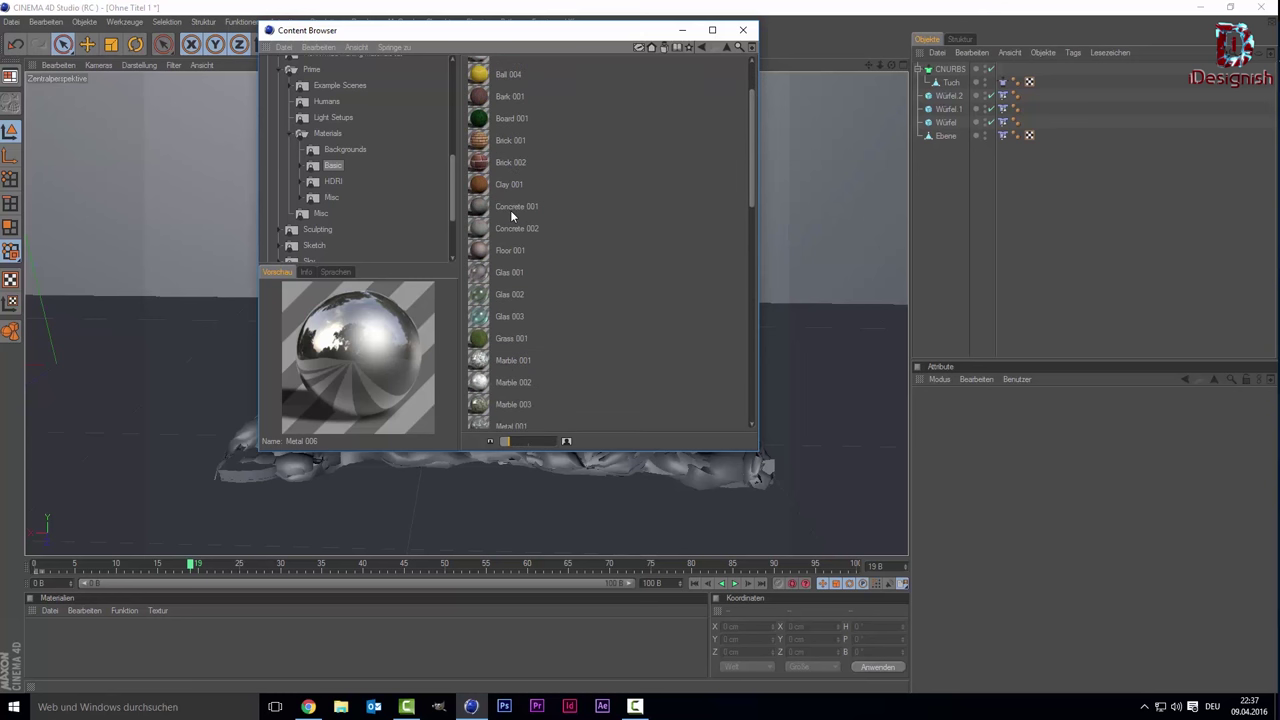
{"action": "scroll", "coordinate": [511, 213], "scroll_direction": "down", "scroll_amount": 2}
{"action": "scroll", "coordinate": [511, 214], "scroll_direction": "down", "scroll_amount": 2}
{"action": "scroll", "coordinate": [510, 211], "scroll_direction": "down", "scroll_amount": 1}
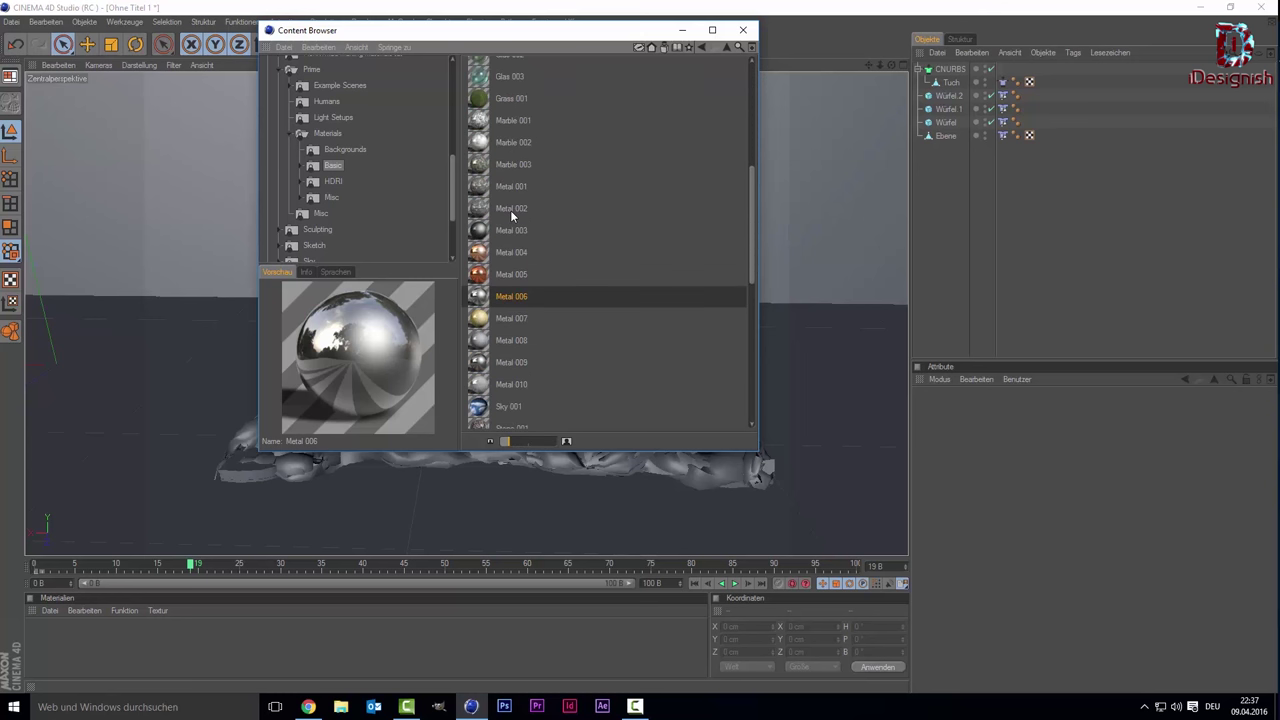
{"action": "scroll", "coordinate": [509, 225], "scroll_direction": "down", "scroll_amount": 3}
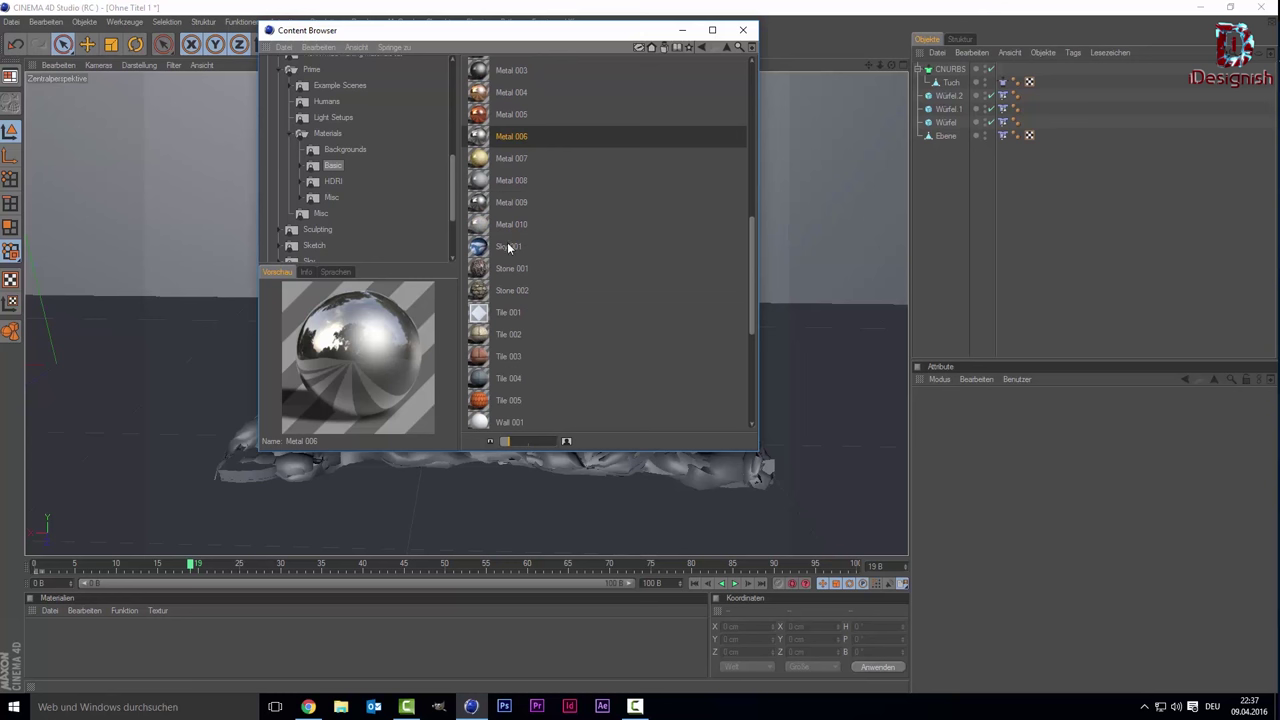
{"action": "scroll", "coordinate": [508, 260], "scroll_direction": "down", "scroll_amount": 1}
{"action": "scroll", "coordinate": [508, 272], "scroll_direction": "down", "scroll_amount": 2}
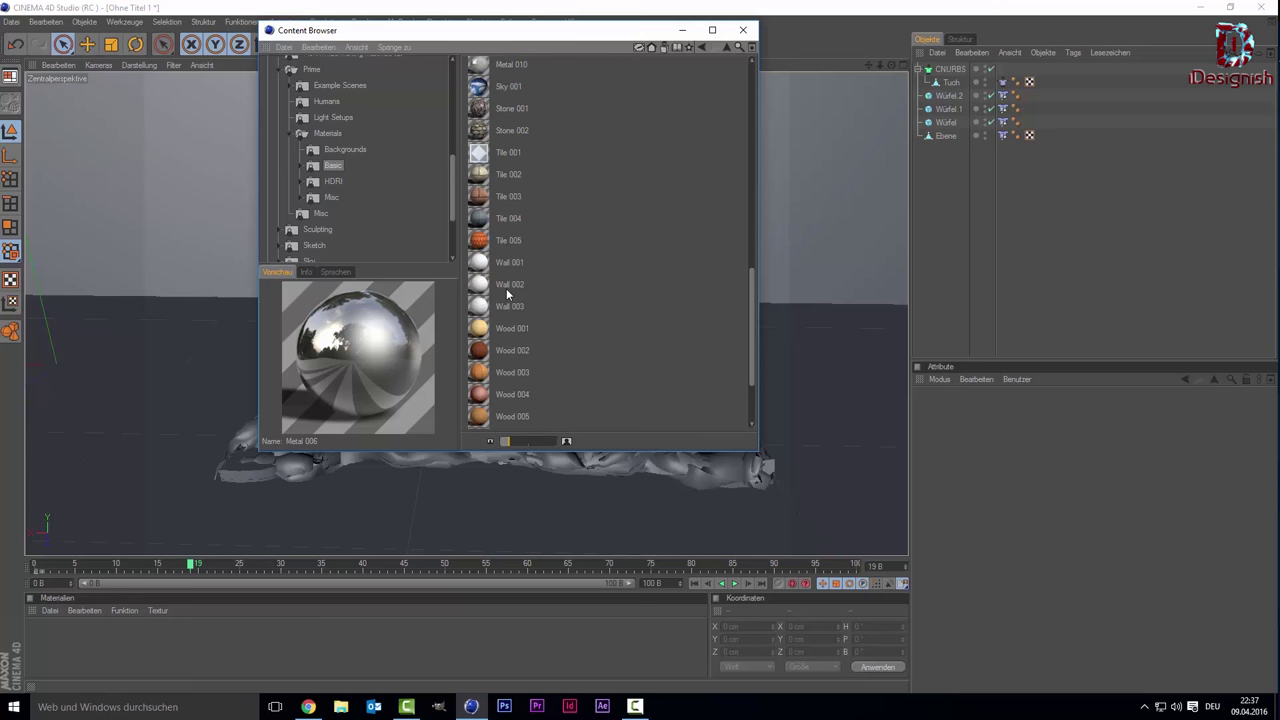
{"action": "scroll", "coordinate": [507, 295], "scroll_direction": "up", "scroll_amount": 2}
{"action": "scroll", "coordinate": [507, 295], "scroll_direction": "up", "scroll_amount": 1}
{"action": "scroll", "coordinate": [506, 290], "scroll_direction": "up", "scroll_amount": 1}
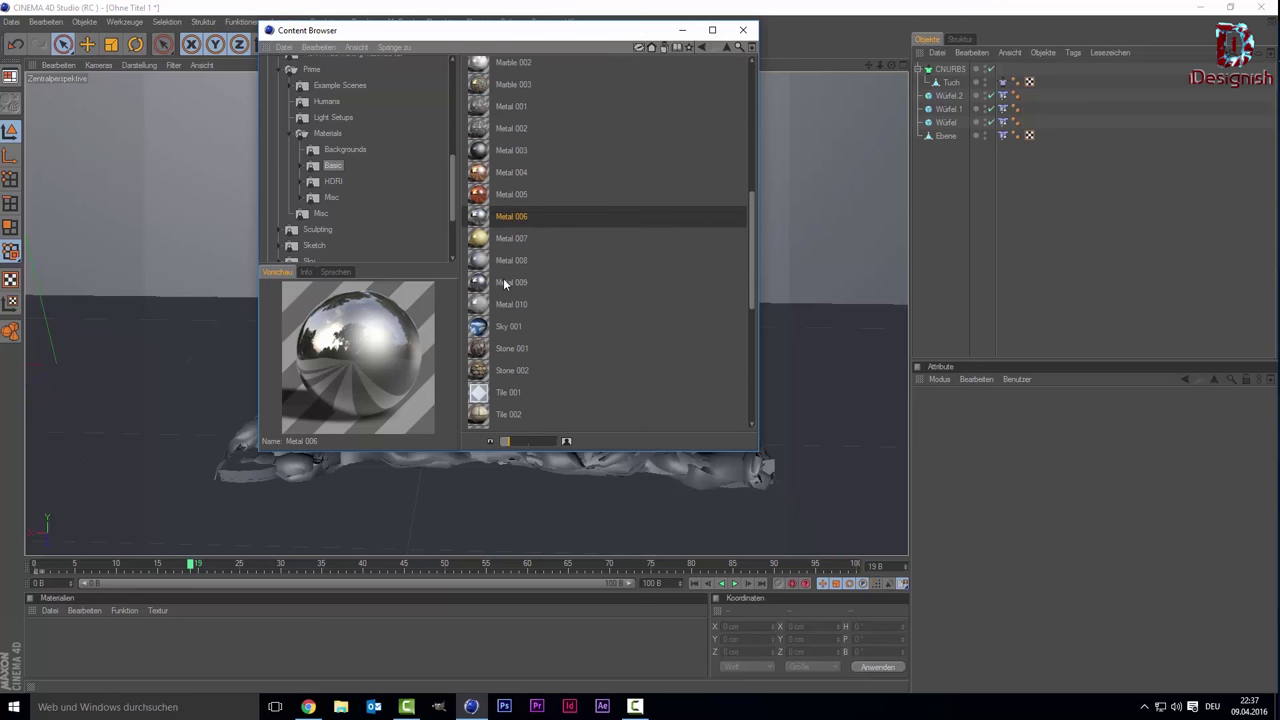
{"action": "scroll", "coordinate": [504, 284], "scroll_direction": "up", "scroll_amount": 1}
{"action": "left_click", "coordinate": [507, 239]}
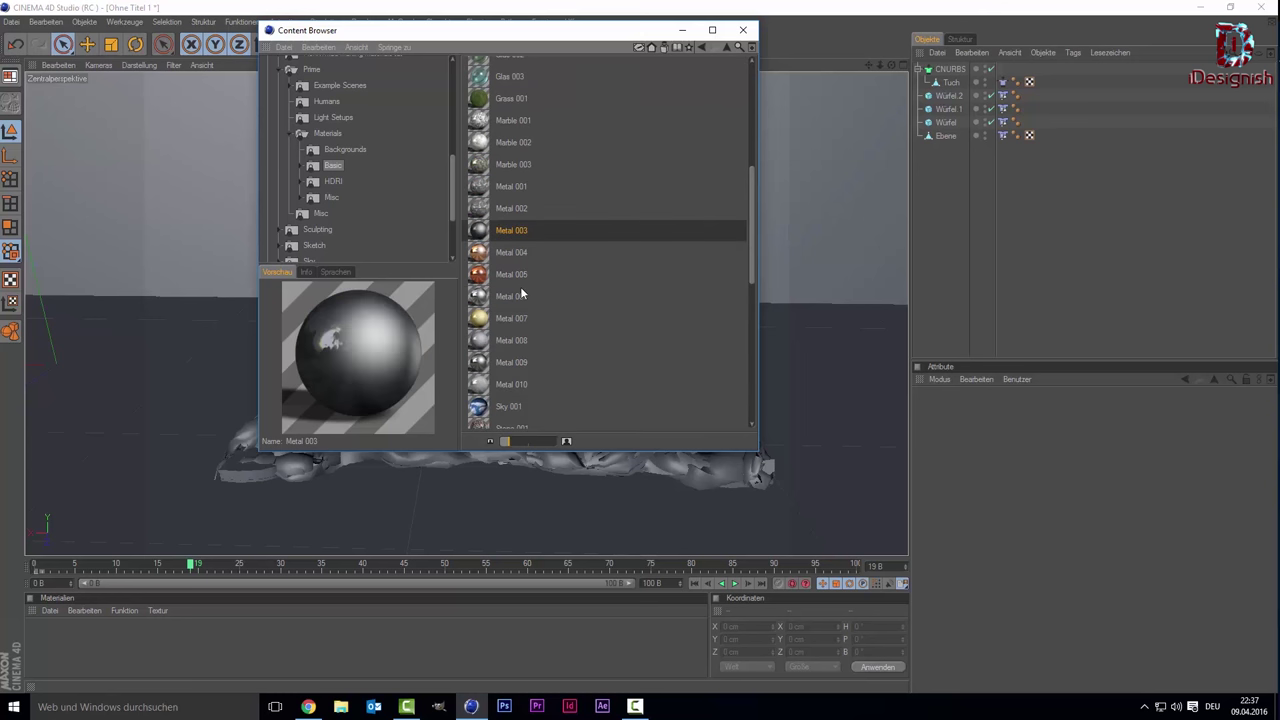
{"action": "scroll", "coordinate": [511, 238], "scroll_direction": "up", "scroll_amount": 1}
{"action": "left_click", "coordinate": [511, 226]}
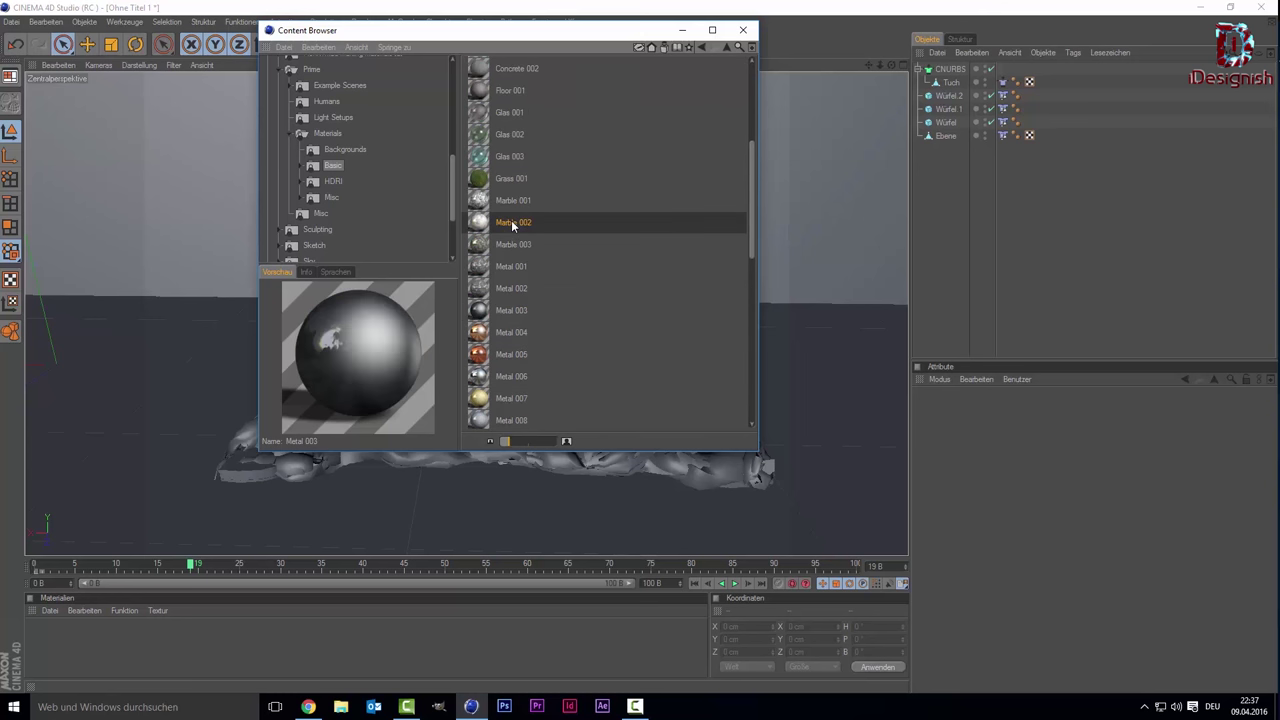
{"action": "scroll", "coordinate": [511, 222], "scroll_direction": "up", "scroll_amount": 1}
{"action": "scroll", "coordinate": [511, 221], "scroll_direction": "up", "scroll_amount": 2}
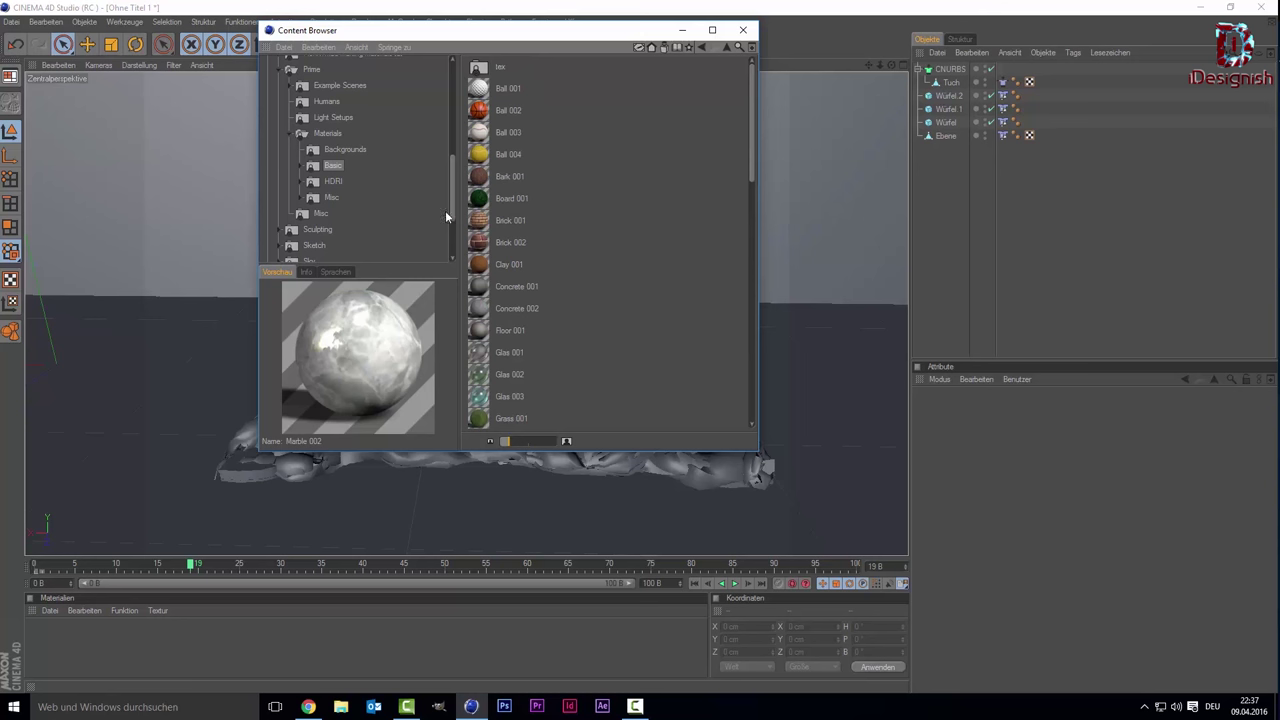
Step: Open Prime's Misc materials folder and scroll through its material list
{"action": "left_click", "coordinate": [332, 183]}
{"action": "left_click", "coordinate": [332, 198]}
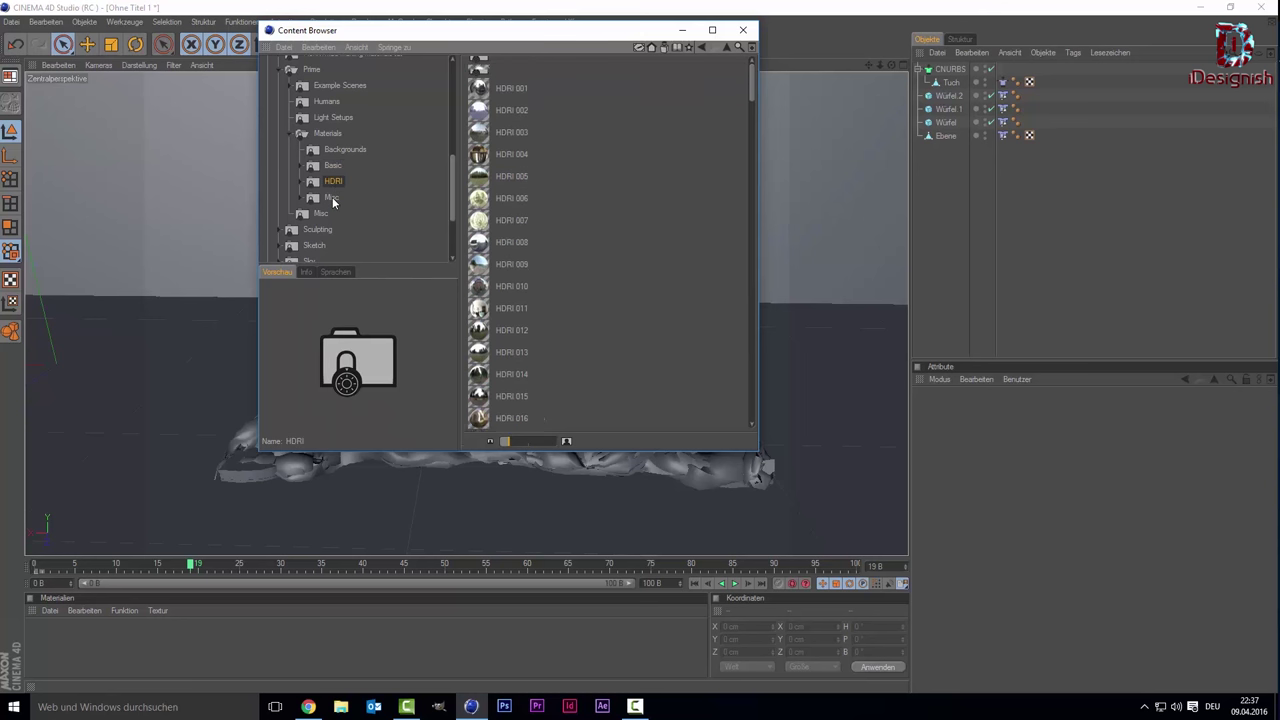
{"action": "scroll", "coordinate": [536, 241], "scroll_direction": "down", "scroll_amount": 3}
{"action": "scroll", "coordinate": [536, 241], "scroll_direction": "down", "scroll_amount": 3}
{"action": "scroll", "coordinate": [536, 241], "scroll_direction": "down", "scroll_amount": 3}
{"action": "scroll", "coordinate": [536, 222], "scroll_direction": "down", "scroll_amount": 2}
{"action": "scroll", "coordinate": [536, 216], "scroll_direction": "down", "scroll_amount": 3}
{"action": "scroll", "coordinate": [536, 216], "scroll_direction": "down", "scroll_amount": 2}
{"action": "scroll", "coordinate": [536, 216], "scroll_direction": "down", "scroll_amount": 2}
{"action": "scroll", "coordinate": [536, 216], "scroll_direction": "down", "scroll_amount": 2}
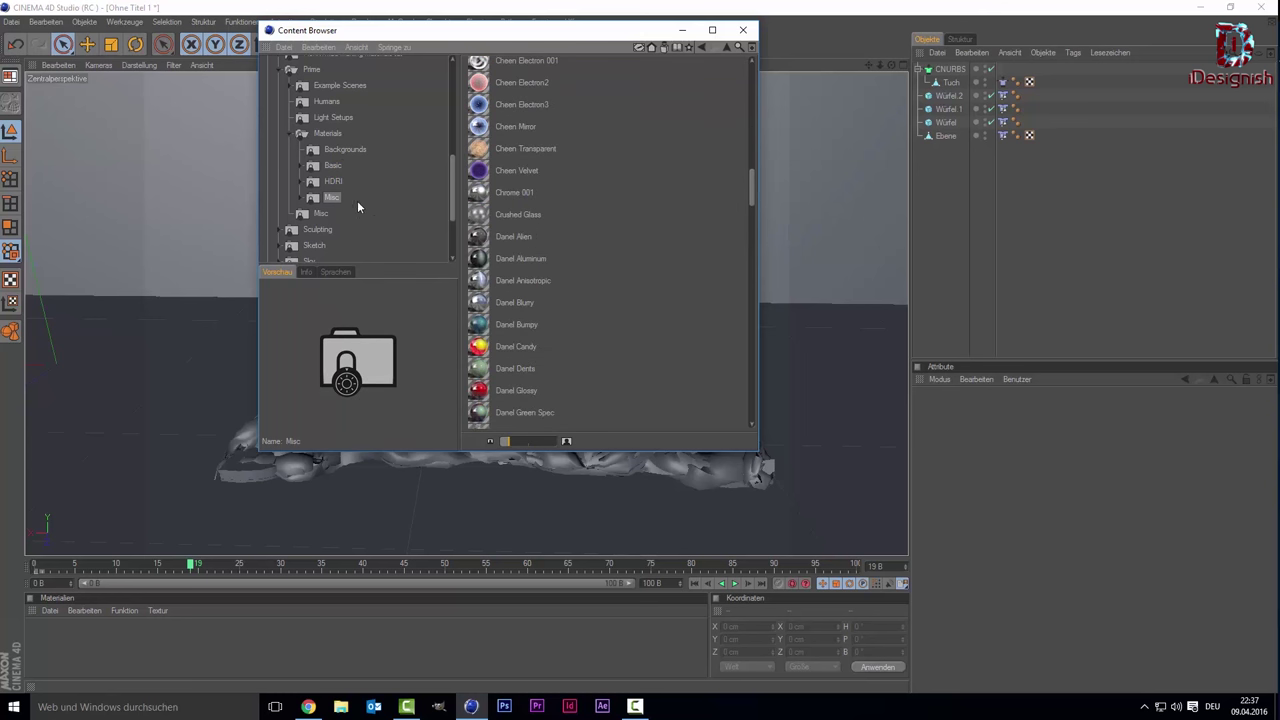
{"action": "scroll", "coordinate": [528, 323], "scroll_direction": "down", "scroll_amount": 3}
{"action": "scroll", "coordinate": [528, 323], "scroll_direction": "down", "scroll_amount": 4}
{"action": "scroll", "coordinate": [528, 313], "scroll_direction": "down", "scroll_amount": 4}
{"action": "scroll", "coordinate": [528, 312], "scroll_direction": "down", "scroll_amount": 2}
{"action": "scroll", "coordinate": [528, 312], "scroll_direction": "down", "scroll_amount": 2}
{"action": "scroll", "coordinate": [528, 312], "scroll_direction": "down", "scroll_amount": 2}
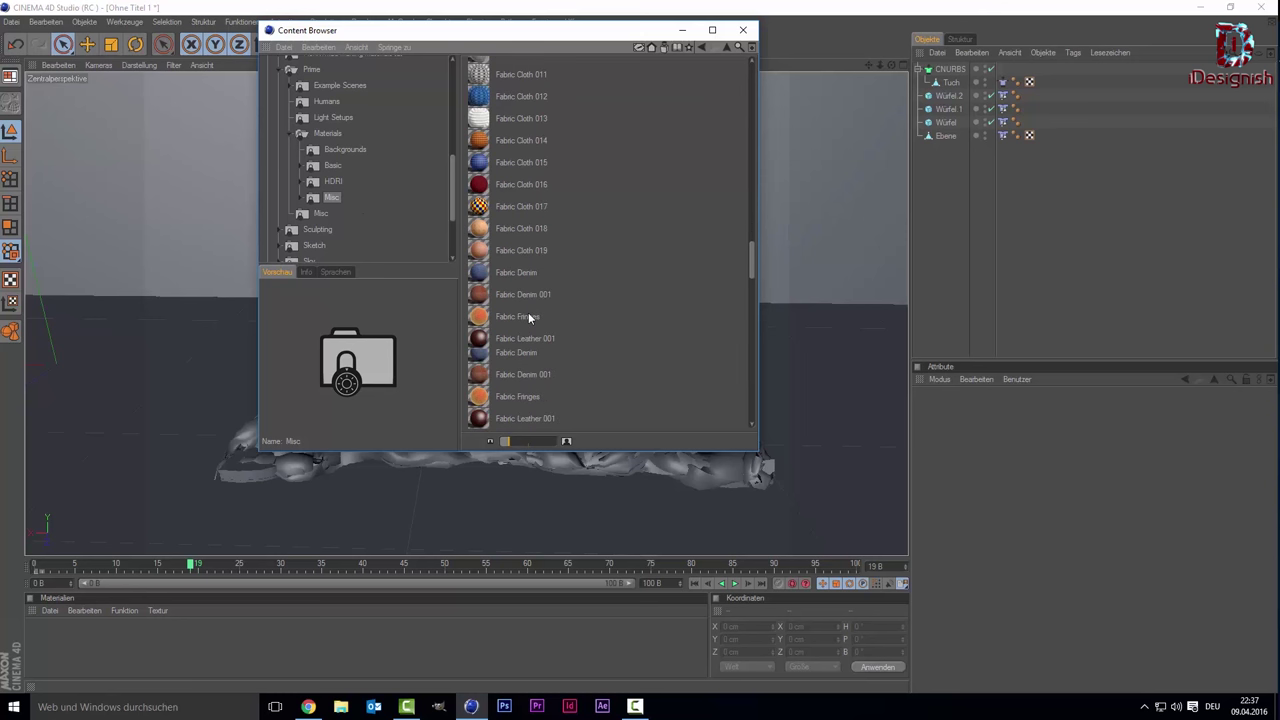
{"action": "scroll", "coordinate": [528, 312], "scroll_direction": "up", "scroll_amount": 4}
{"action": "scroll", "coordinate": [528, 308], "scroll_direction": "up", "scroll_amount": 4}
{"action": "scroll", "coordinate": [528, 308], "scroll_direction": "up", "scroll_amount": 5}
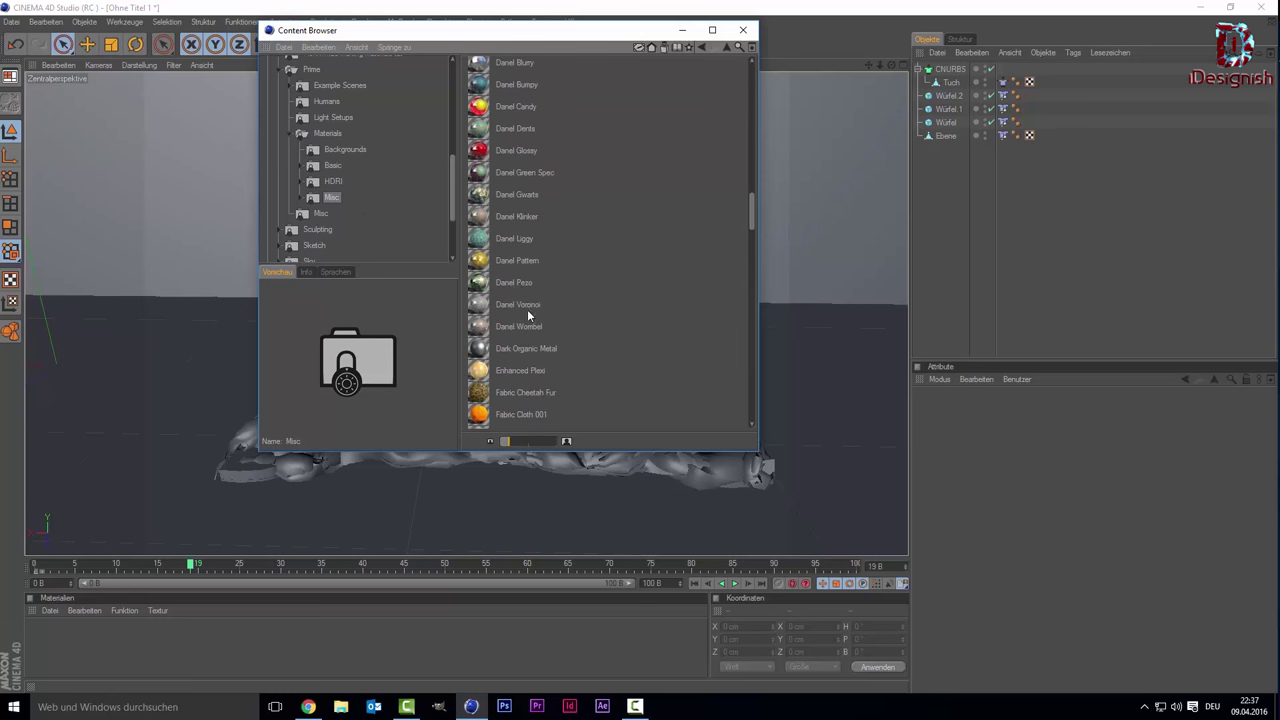
{"action": "scroll", "coordinate": [515, 357], "scroll_direction": "up", "scroll_amount": 4}
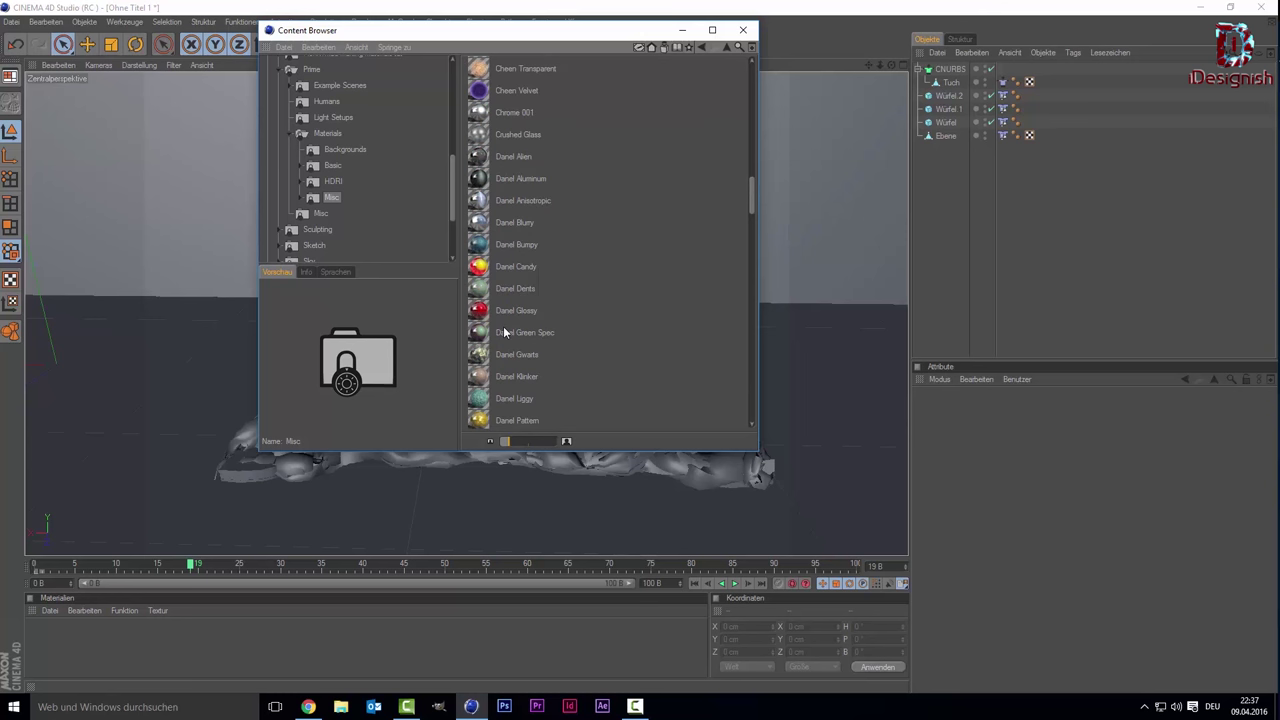
{"action": "scroll", "coordinate": [545, 340], "scroll_direction": "down", "scroll_amount": 3}
{"action": "scroll", "coordinate": [545, 325], "scroll_direction": "down", "scroll_amount": 3}
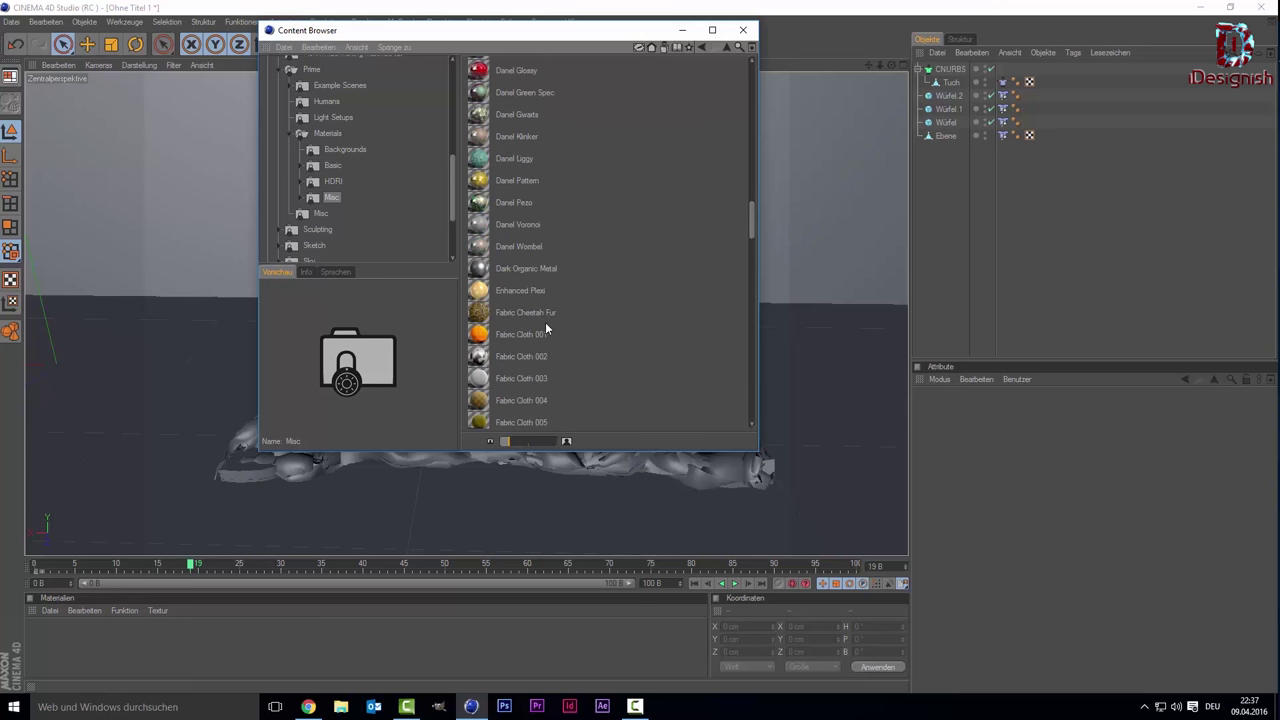
Step: Preview Fabric Cloth 002 and 009, then select the Channel Chrome 001 material
{"action": "left_click", "coordinate": [543, 363]}
{"action": "scroll", "coordinate": [542, 360], "scroll_direction": "down", "scroll_amount": 2}
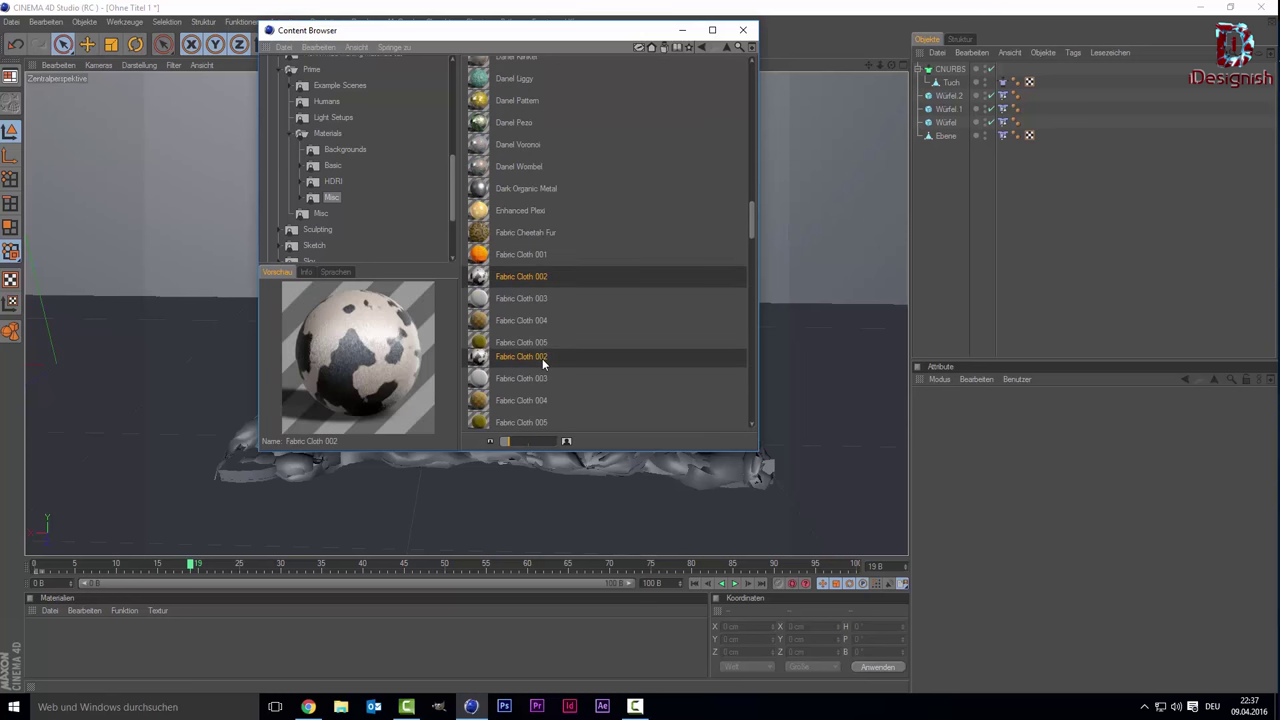
{"action": "scroll", "coordinate": [542, 360], "scroll_direction": "down", "scroll_amount": 2}
{"action": "left_click", "coordinate": [481, 352]}
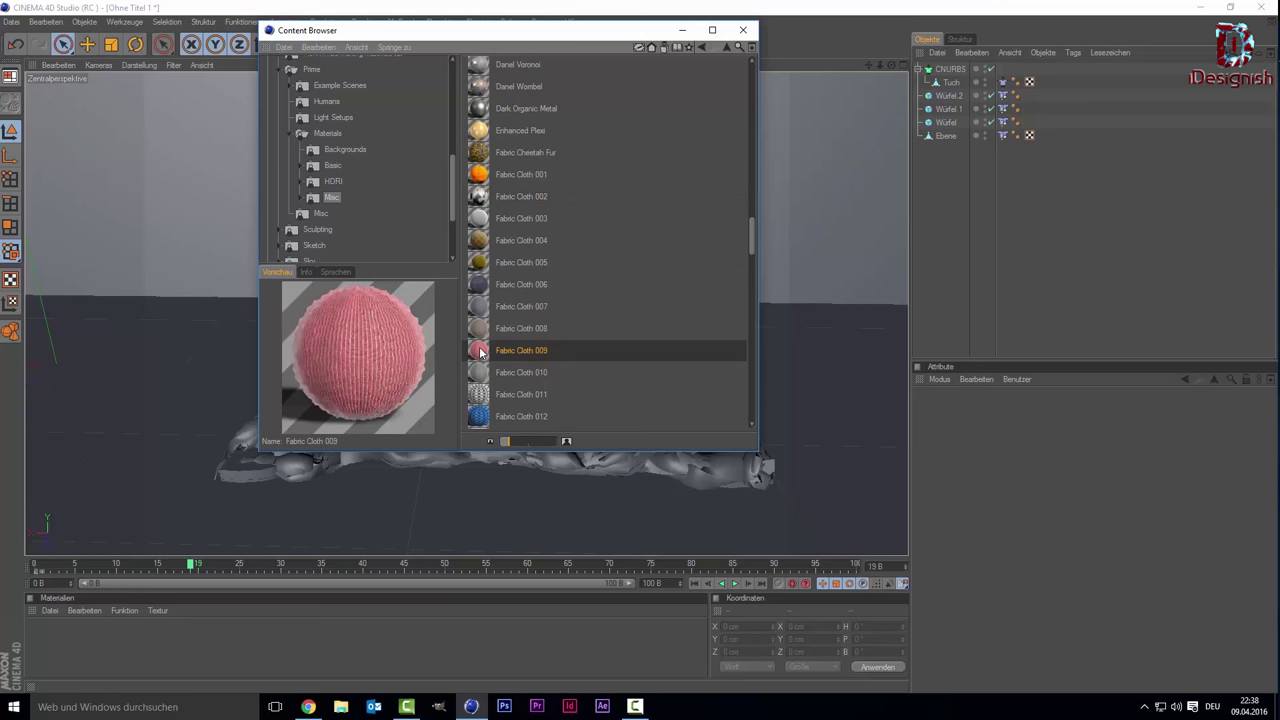
{"action": "scroll", "coordinate": [481, 352], "scroll_direction": "down", "scroll_amount": 2}
{"action": "scroll", "coordinate": [481, 352], "scroll_direction": "down", "scroll_amount": 3}
{"action": "scroll", "coordinate": [481, 352], "scroll_direction": "down", "scroll_amount": 4}
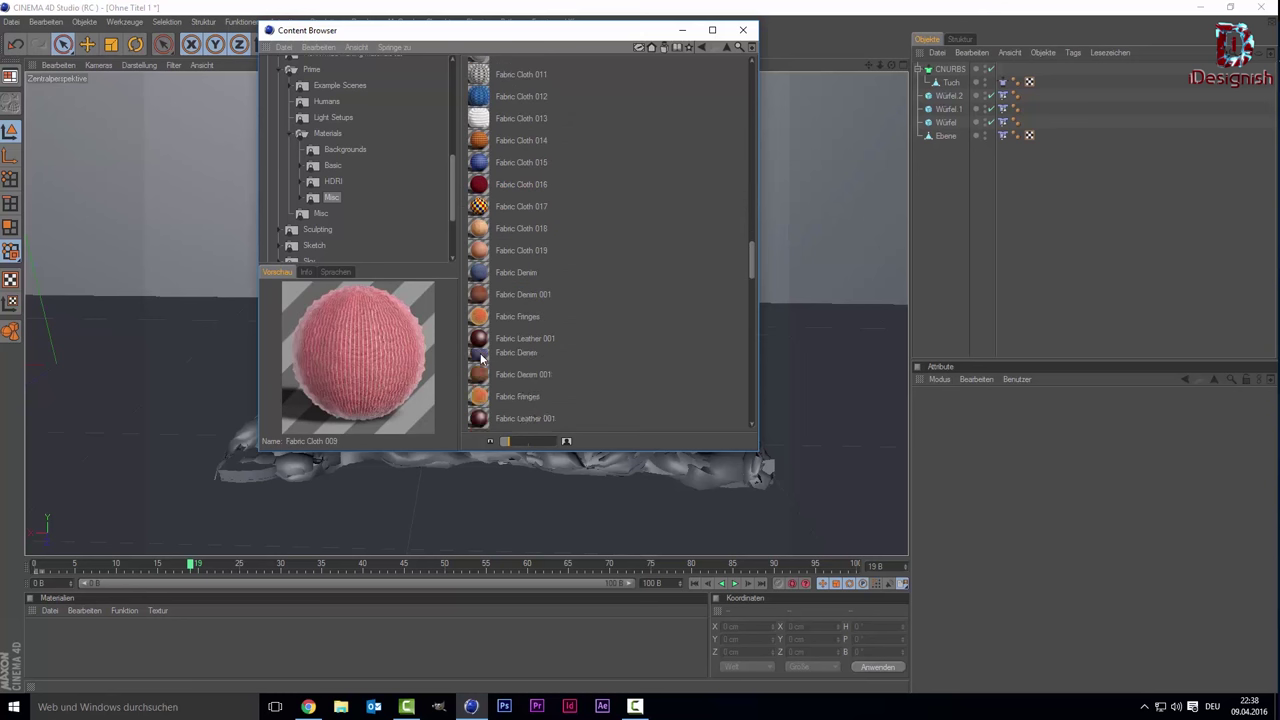
{"action": "scroll", "coordinate": [481, 352], "scroll_direction": "up", "scroll_amount": 5}
{"action": "scroll", "coordinate": [481, 350], "scroll_direction": "up", "scroll_amount": 5}
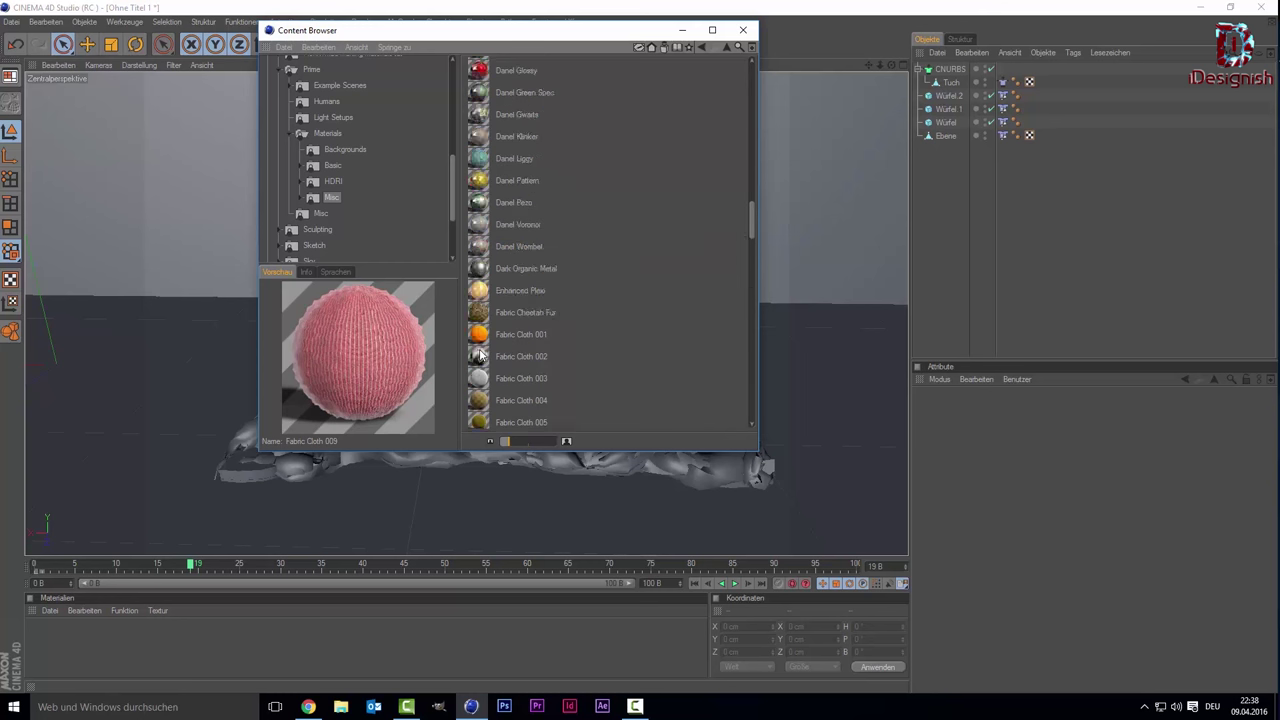
{"action": "scroll", "coordinate": [480, 346], "scroll_direction": "up", "scroll_amount": 3}
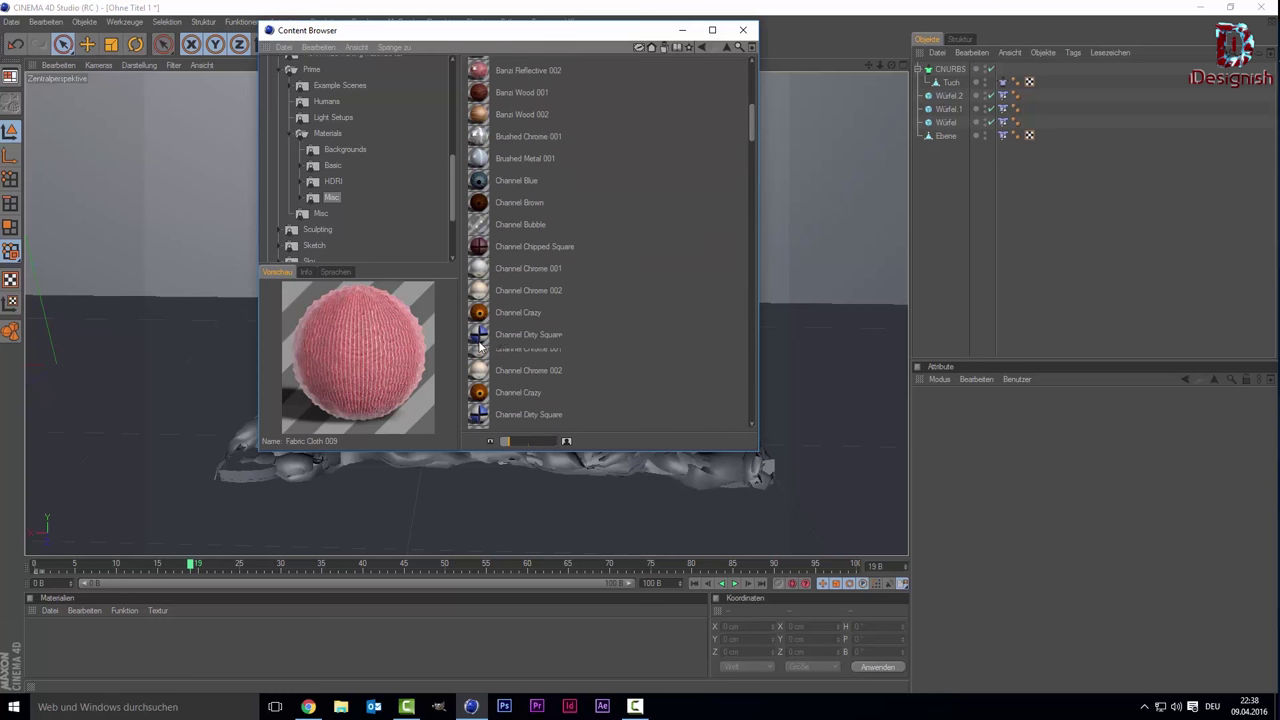
{"action": "scroll", "coordinate": [480, 346], "scroll_direction": "up", "scroll_amount": 2}
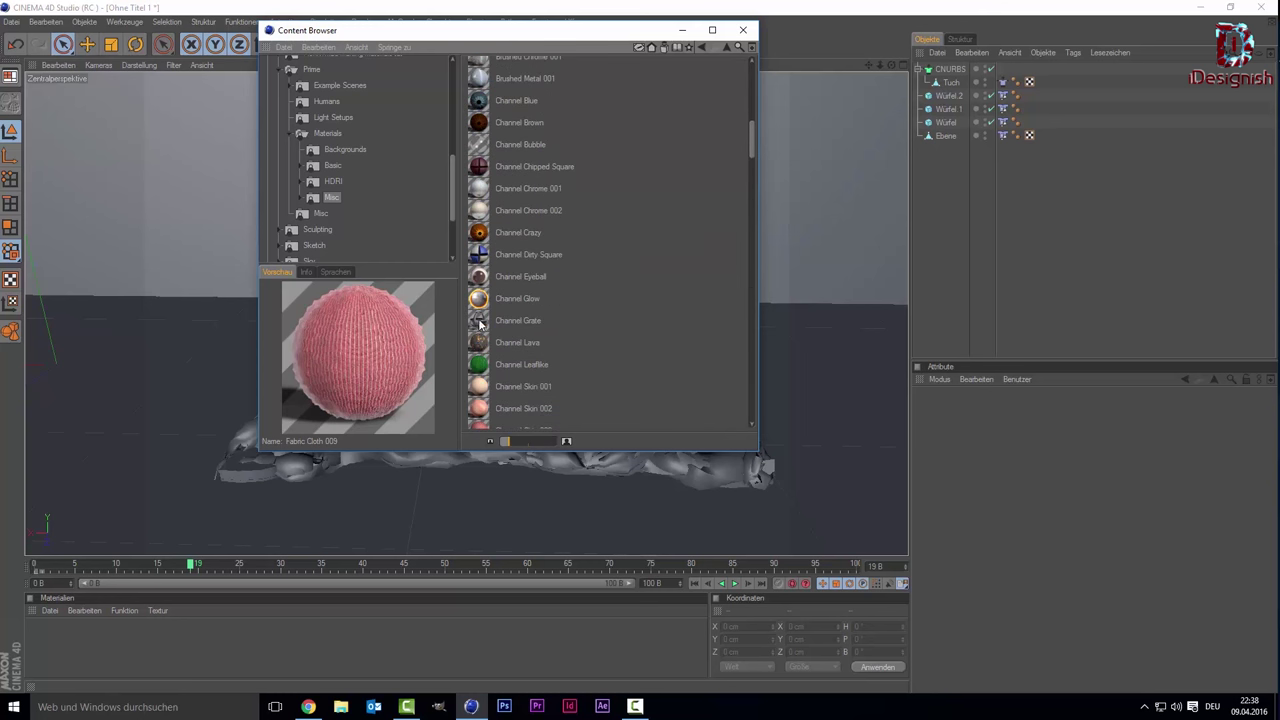
{"action": "left_click", "coordinate": [483, 209]}
{"action": "left_click", "coordinate": [481, 196]}
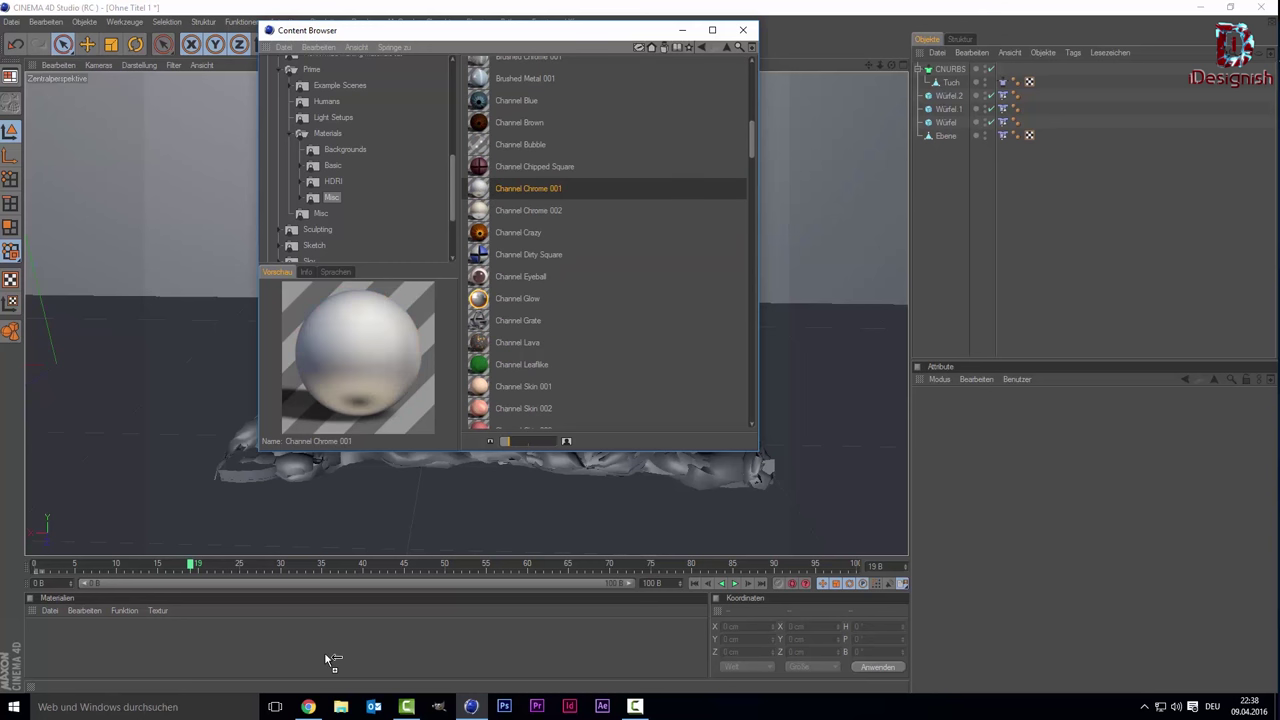
Step: Apply Channel Chrome 001 to the CNURBS cloth and add a new default material, Mat
{"action": "left_click_drag", "start_coordinate": [324, 652], "coordinate": [322, 652]}
{"action": "left_click", "coordinate": [743, 30]}
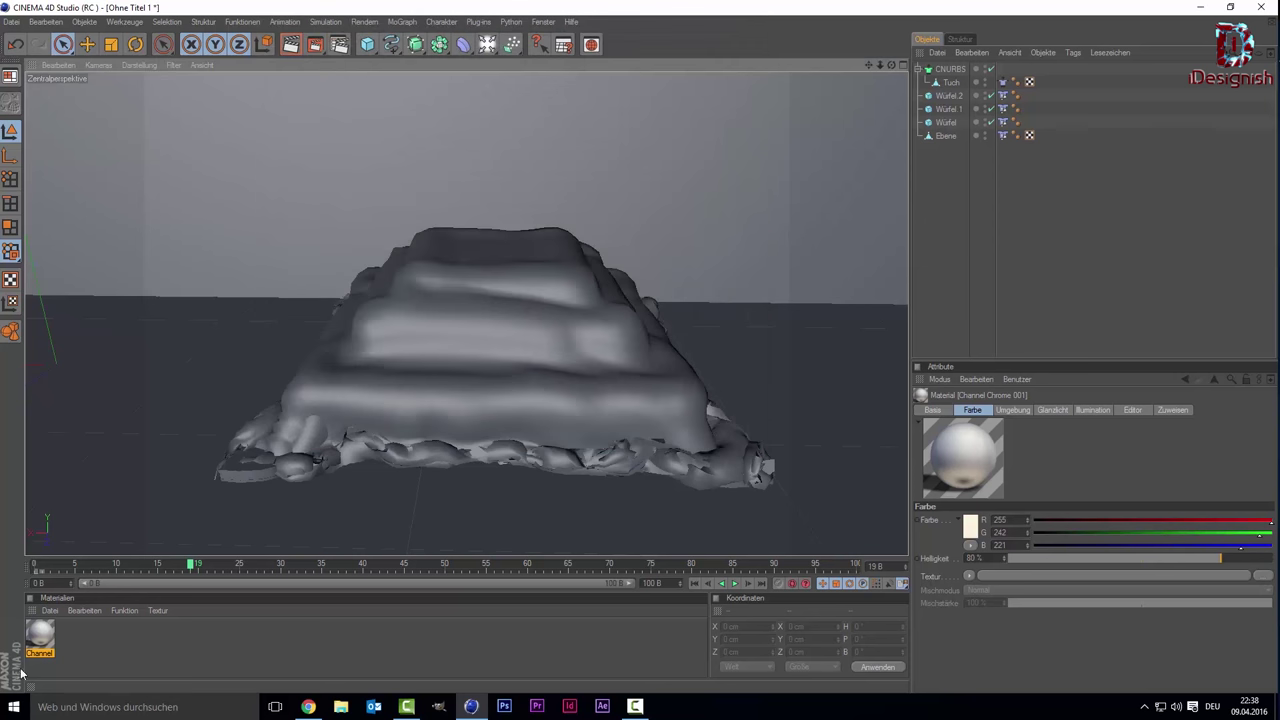
{"action": "left_click_drag", "start_coordinate": [47, 641], "coordinate": [943, 72]}
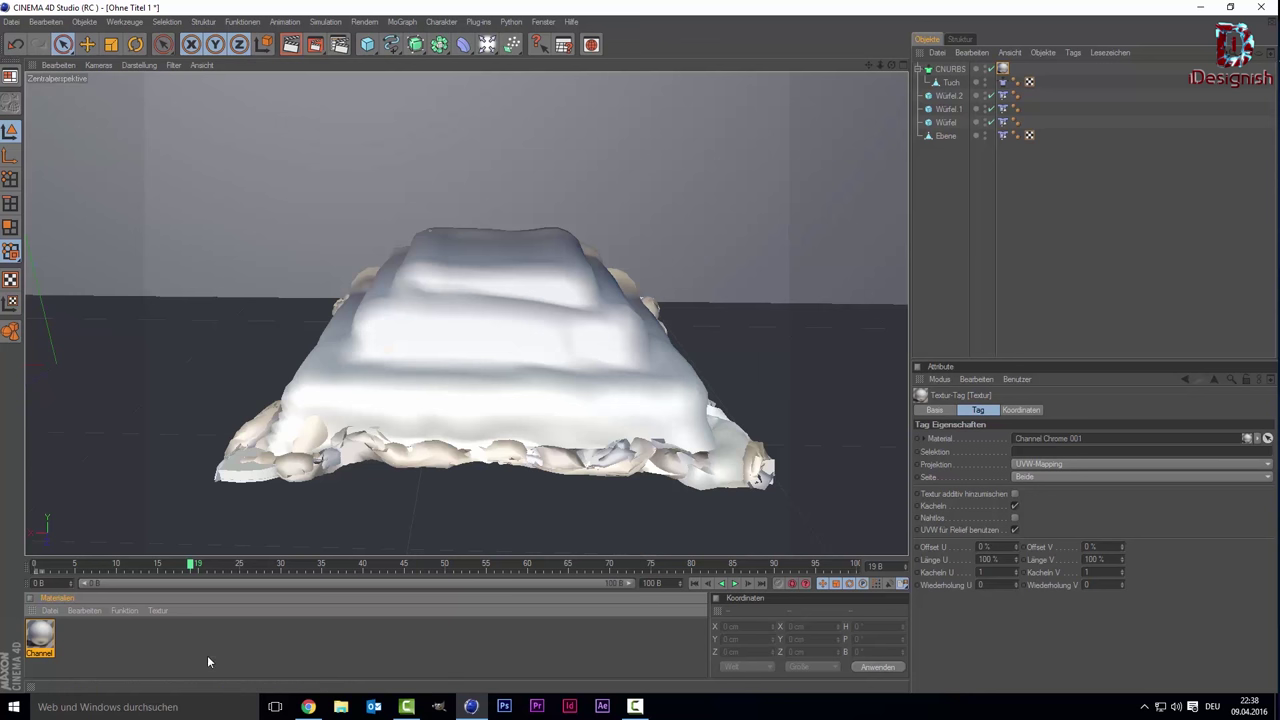
{"action": "double_click", "coordinate": [124, 657]}
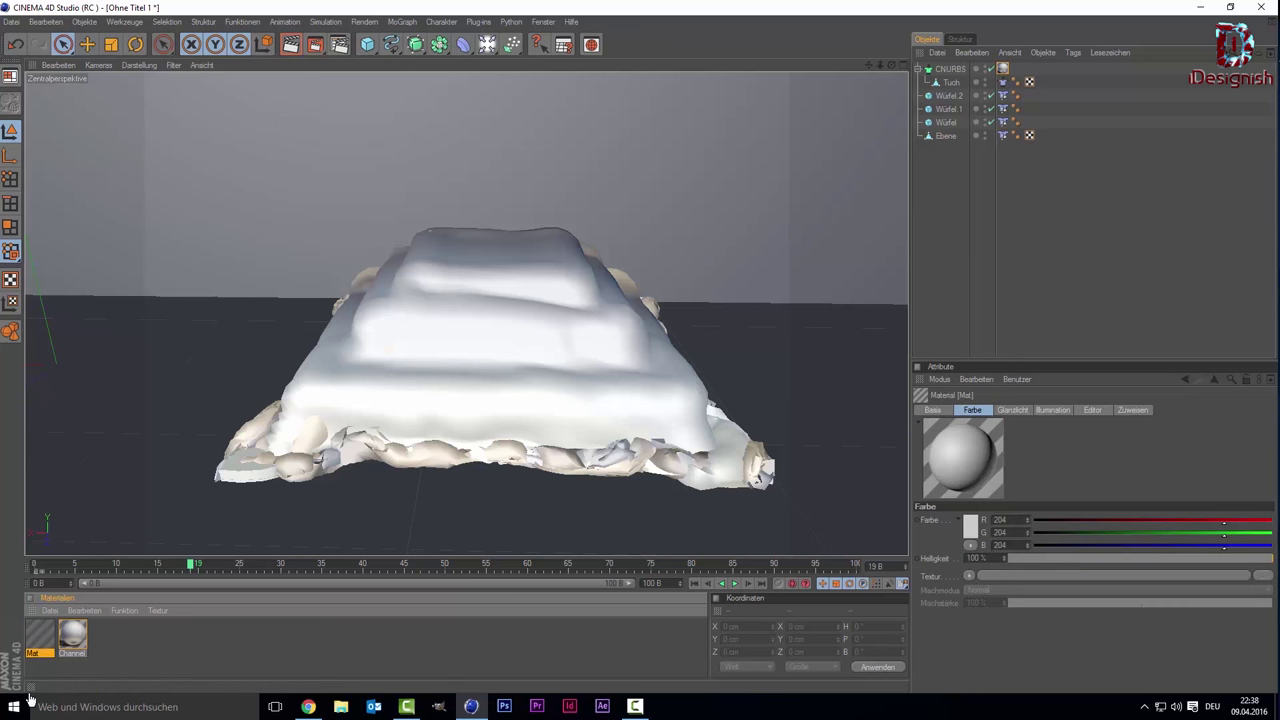
{"action": "double_click", "coordinate": [37, 636]}
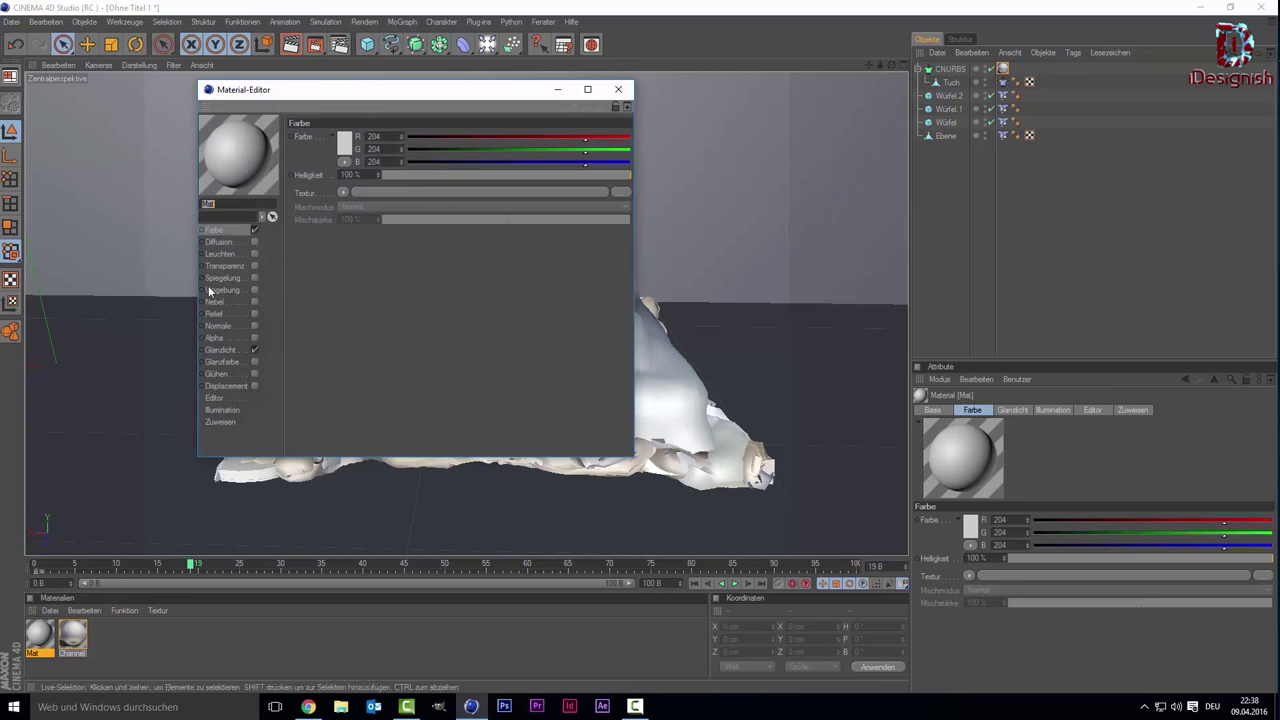
{"action": "left_click", "coordinate": [343, 150]}
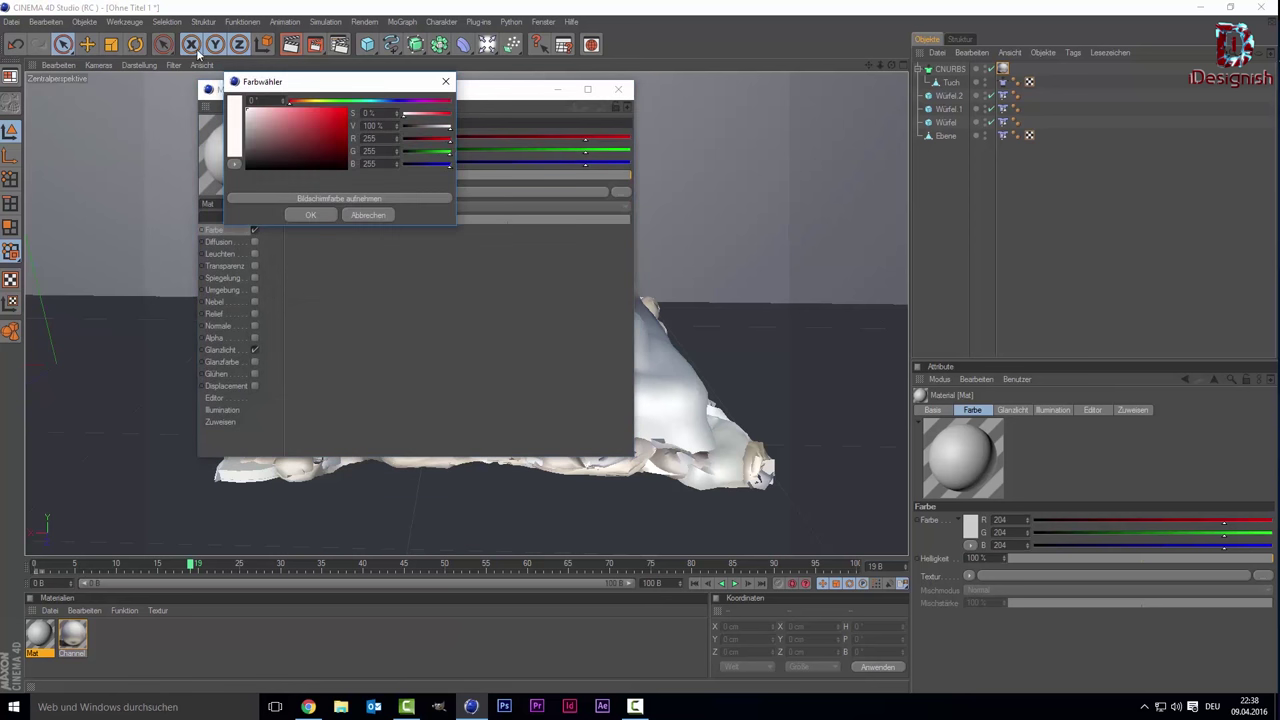
{"action": "left_click", "coordinate": [311, 217]}
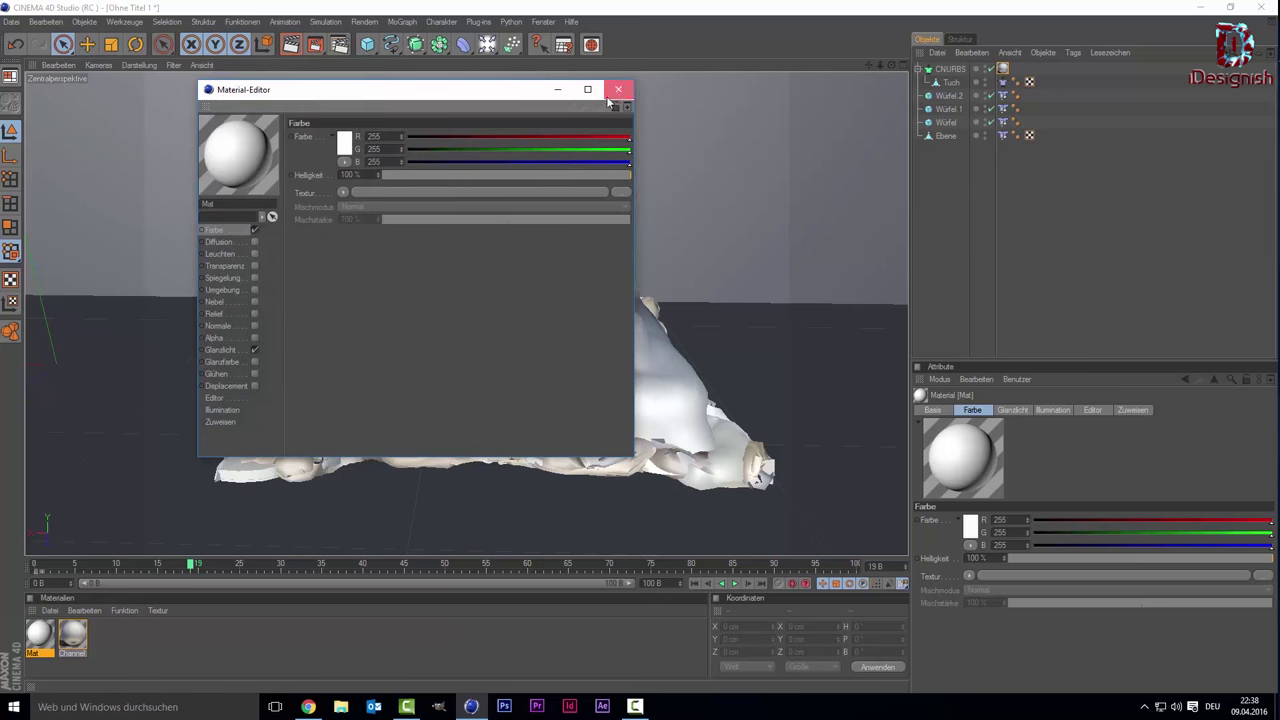
{"action": "left_click", "coordinate": [618, 89]}
{"action": "left_click_drag", "start_coordinate": [33, 648], "coordinate": [133, 419]}
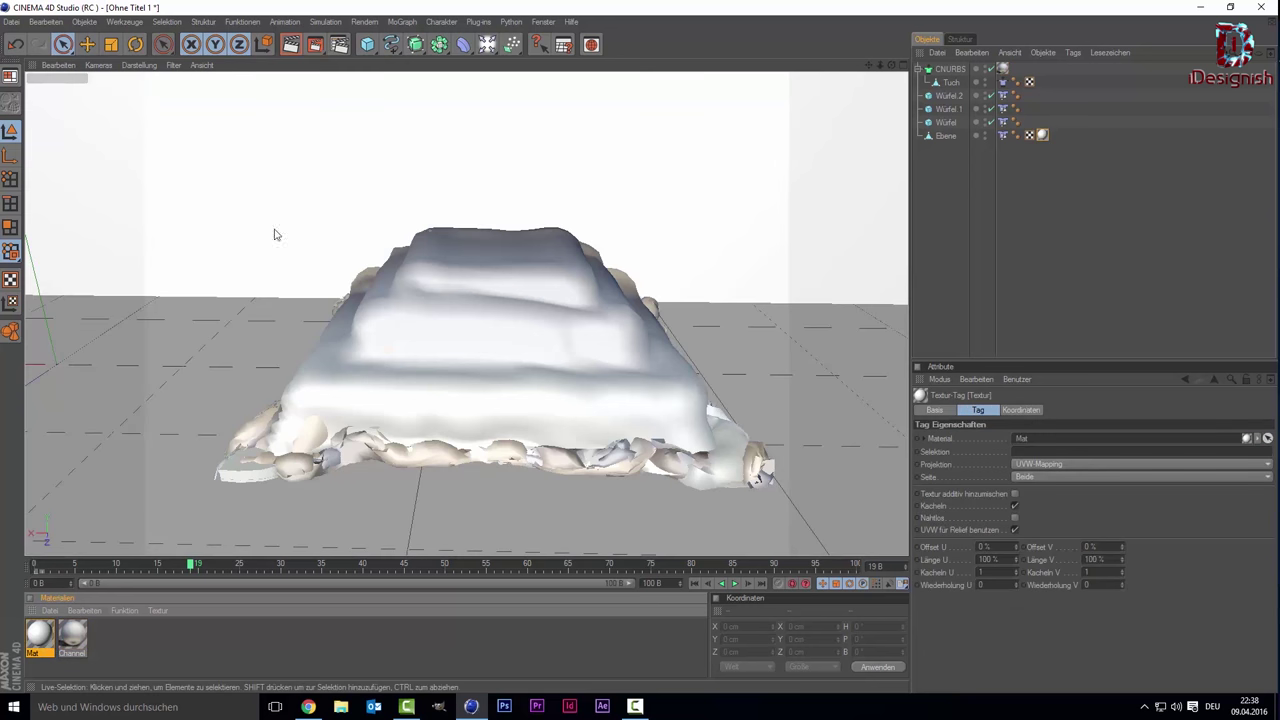
{"action": "scroll", "coordinate": [373, 145], "scroll_direction": "down", "scroll_amount": 2}
{"action": "scroll", "coordinate": [370, 142], "scroll_direction": "down", "scroll_amount": 1}
{"action": "scroll", "coordinate": [370, 144], "scroll_direction": "up", "scroll_amount": 2}
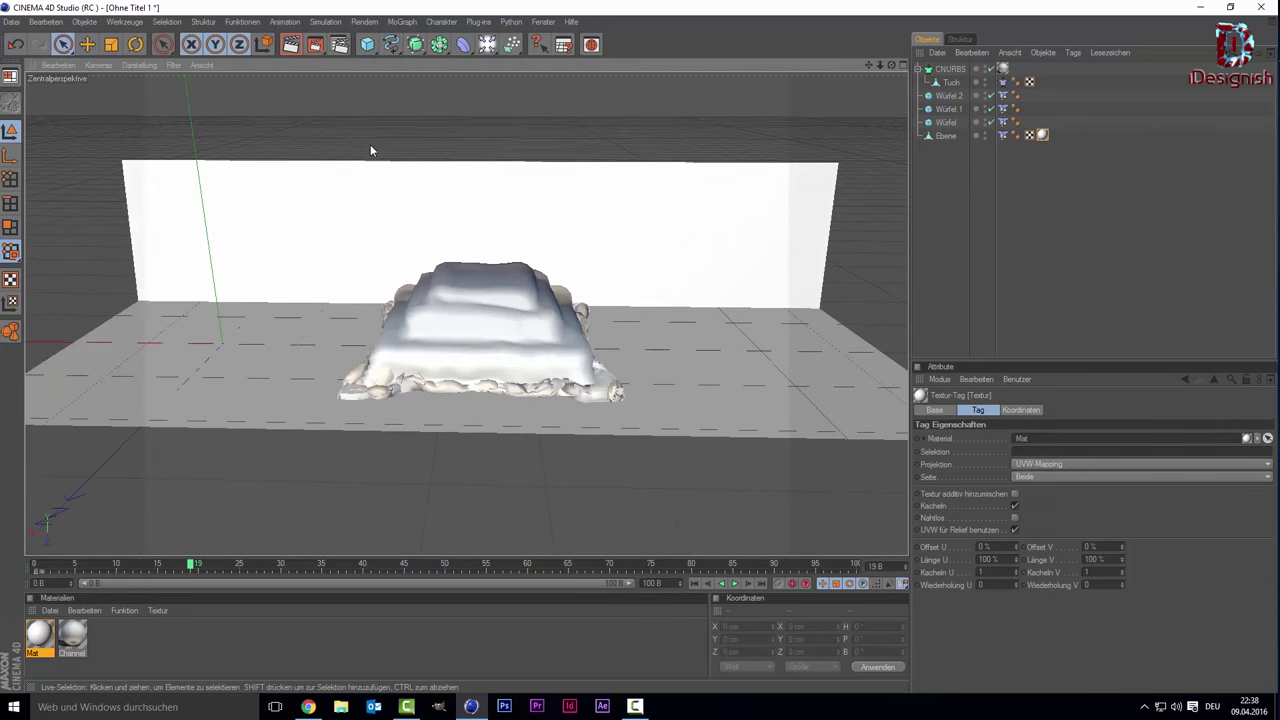
{"action": "scroll", "coordinate": [370, 144], "scroll_direction": "up", "scroll_amount": 1}
{"action": "scroll", "coordinate": [370, 150], "scroll_direction": "down", "scroll_amount": 1}
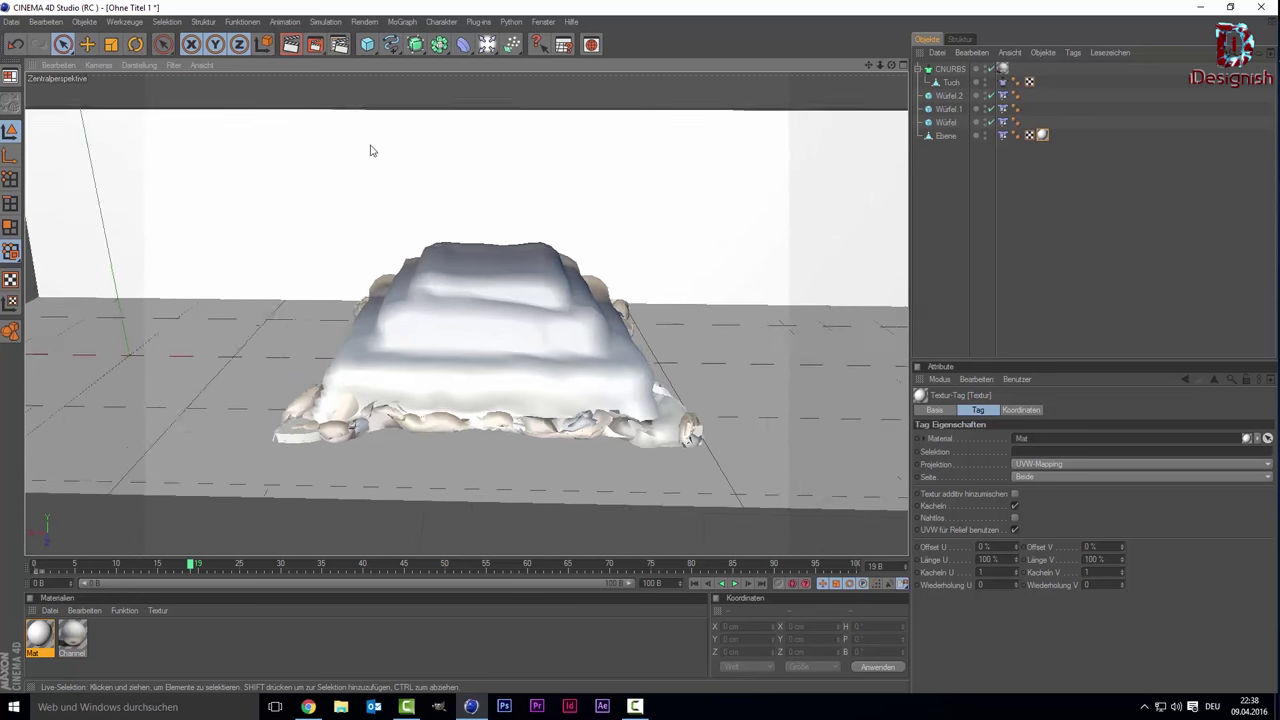
{"action": "scroll", "coordinate": [370, 150], "scroll_direction": "down", "scroll_amount": 2}
{"action": "scroll", "coordinate": [370, 150], "scroll_direction": "down", "scroll_amount": 1}
{"action": "scroll", "coordinate": [370, 150], "scroll_direction": "up", "scroll_amount": 1}
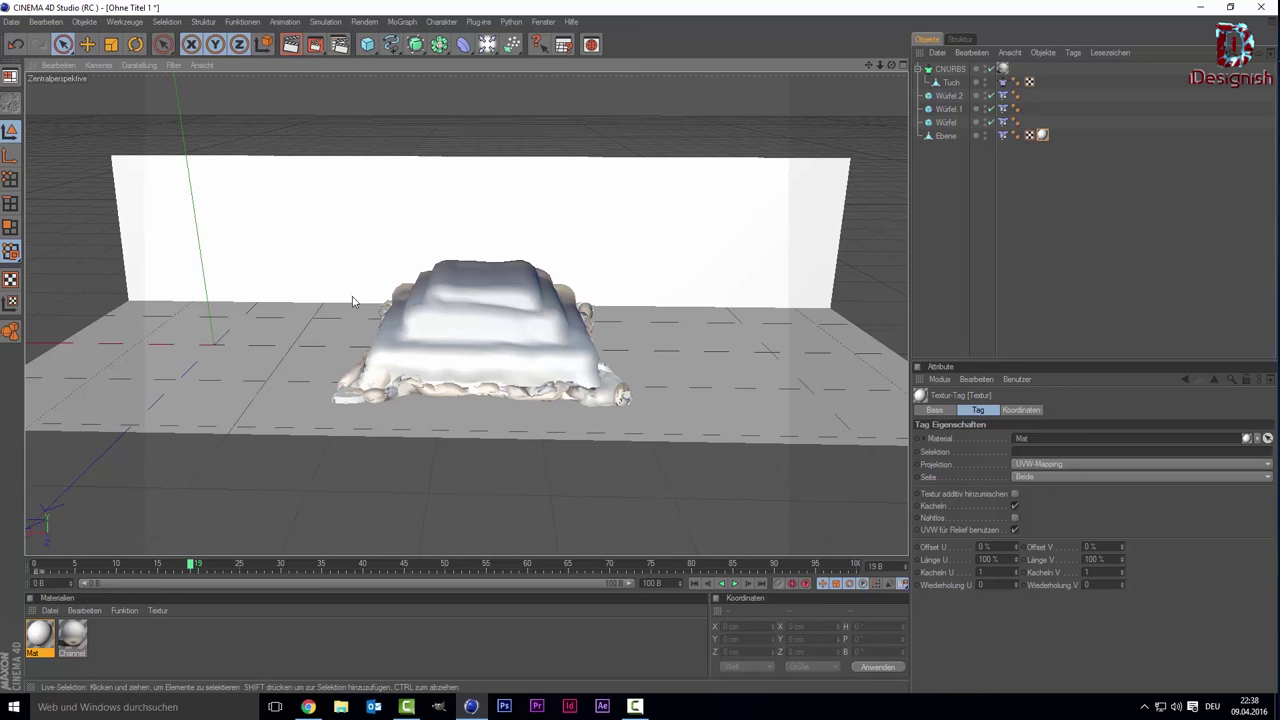
{"action": "left_click", "coordinate": [367, 44]}
Step: Add a plane and stand it upright with a 90° bank (B) rotation
{"action": "left_click", "coordinate": [510, 81]}
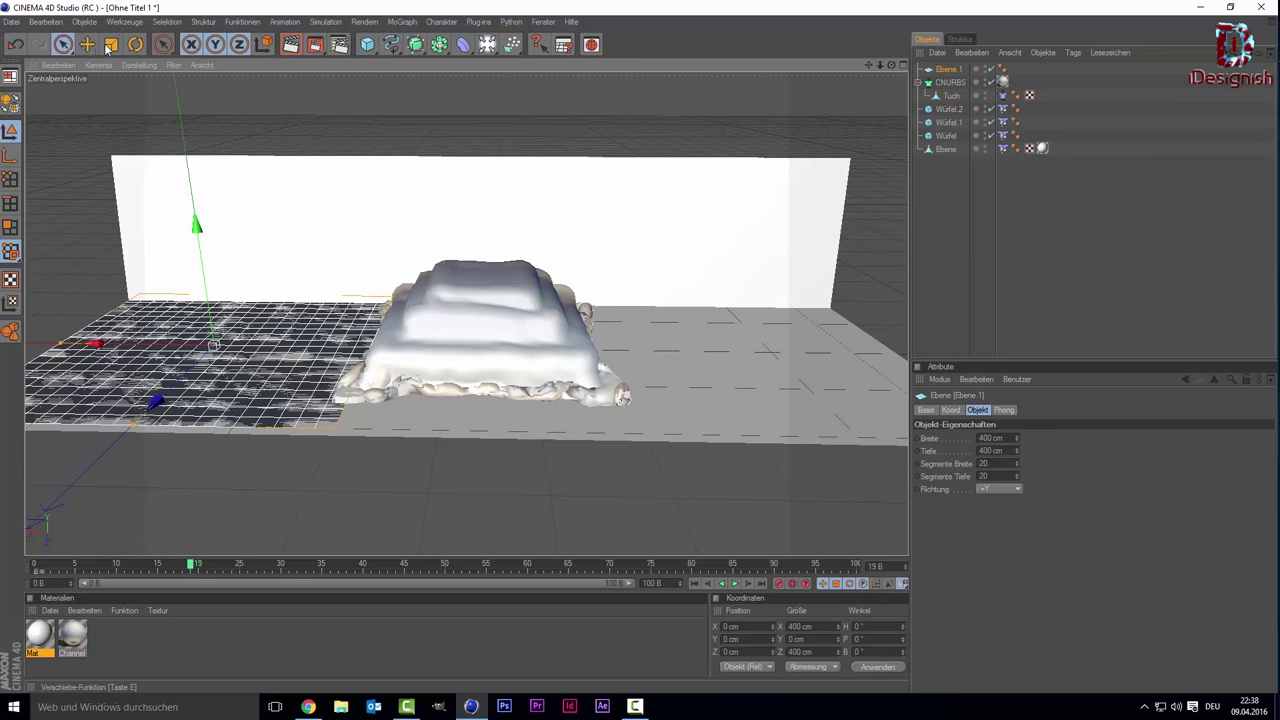
{"action": "left_click", "coordinate": [140, 46]}
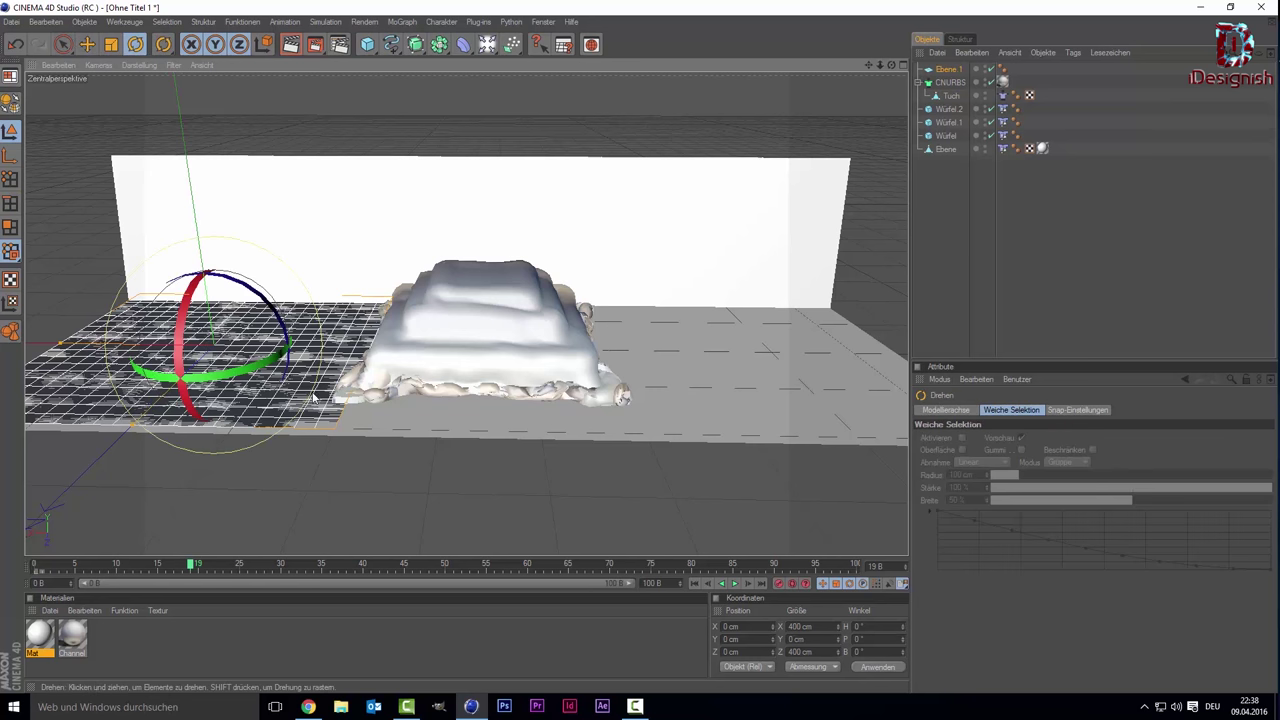
{"action": "left_click_drag", "start_coordinate": [282, 318], "coordinate": [268, 302]}
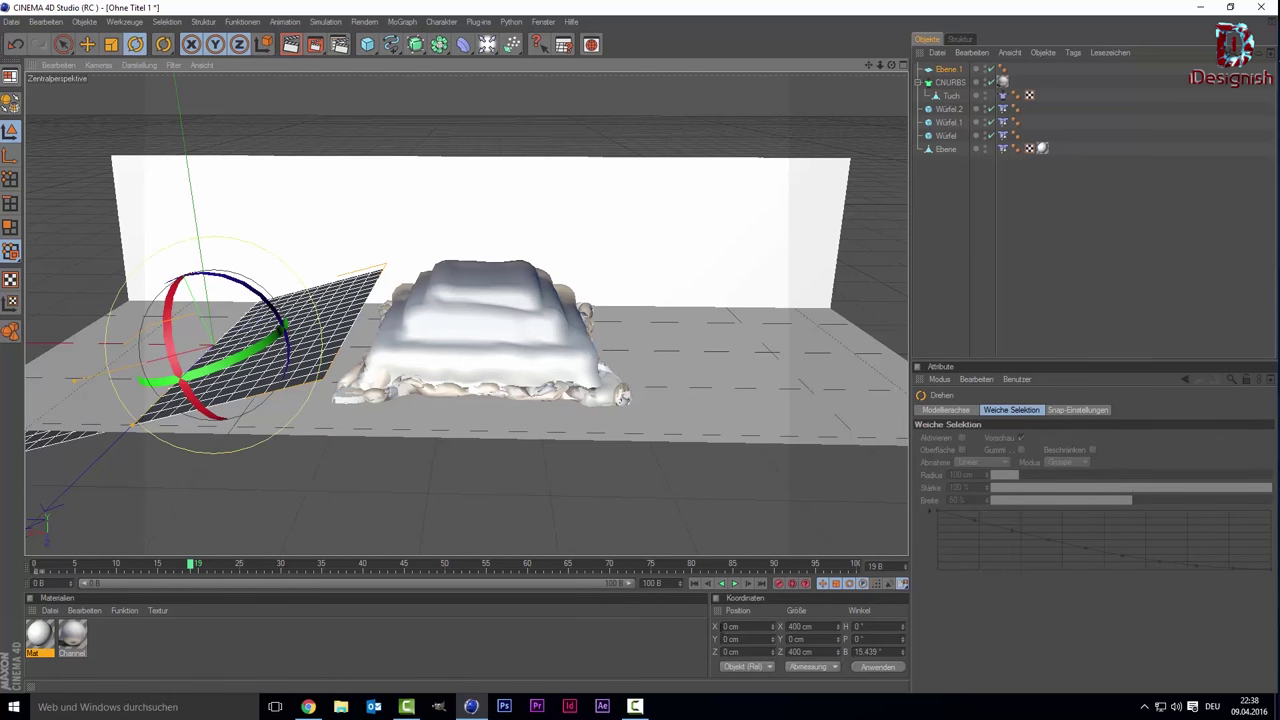
{"action": "left_click", "coordinate": [902, 654]}
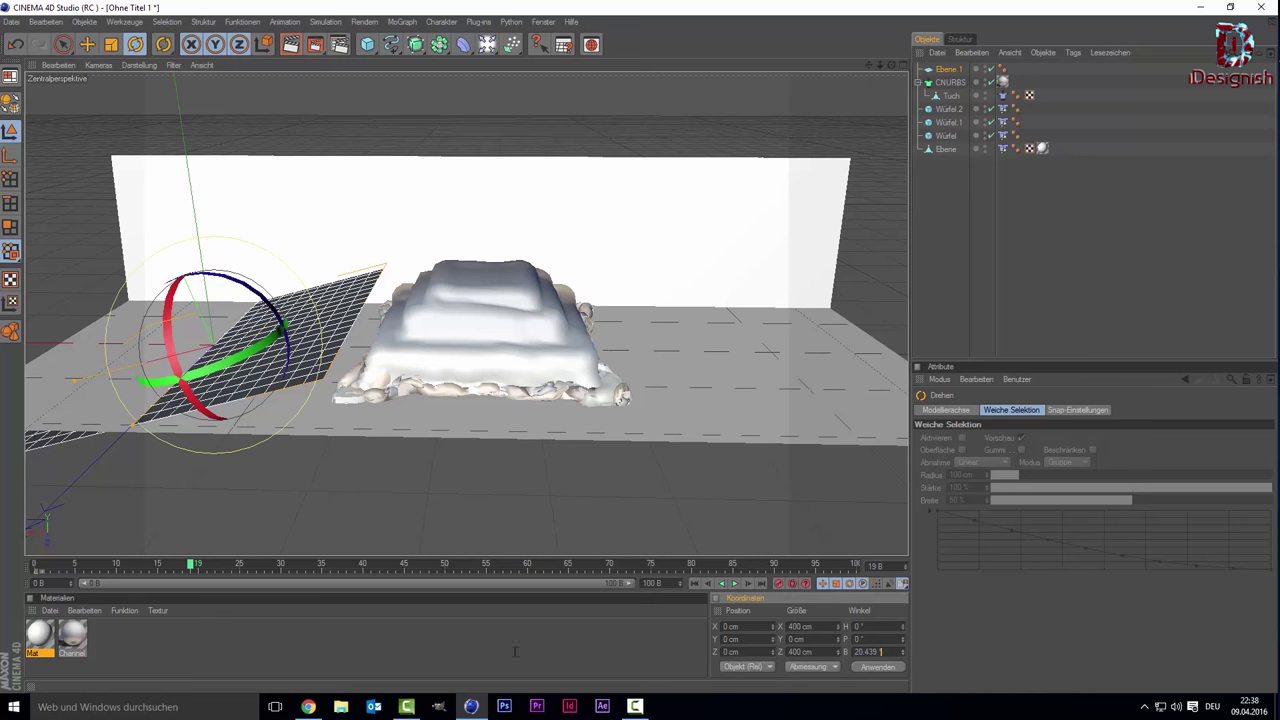
{"action": "type", "text": "90"}
{"action": "key", "text": "Return"}
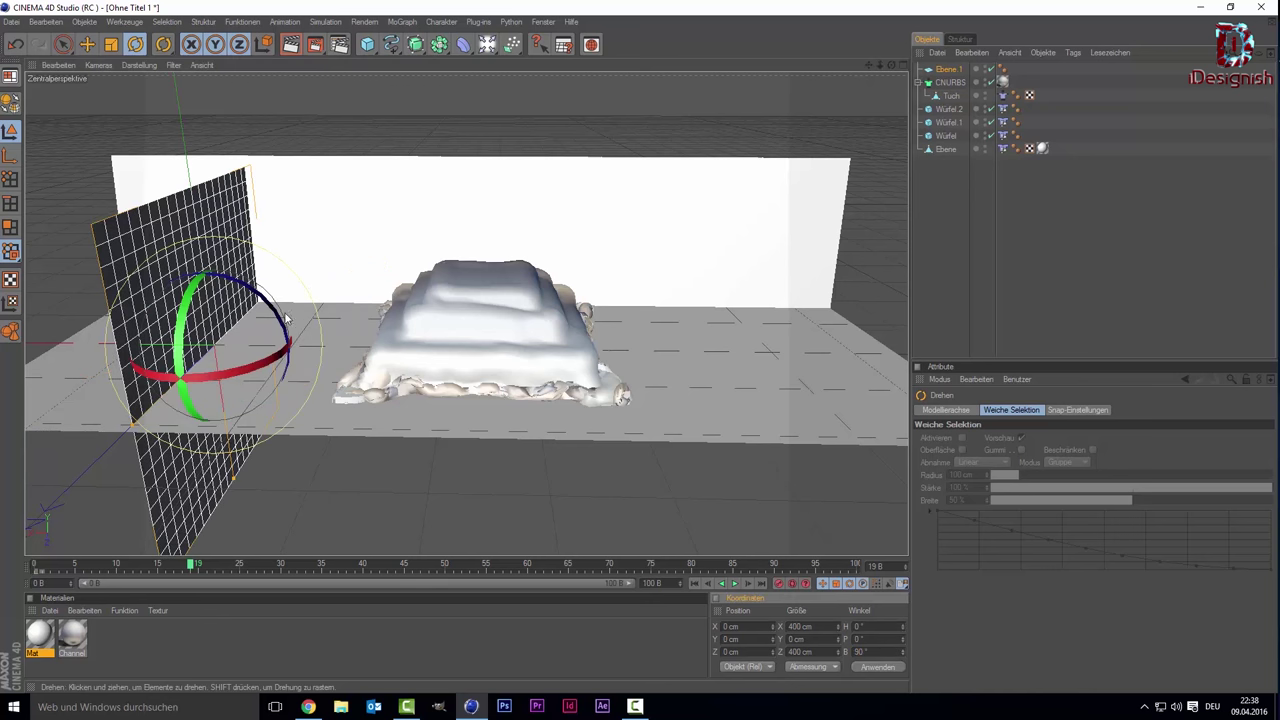
Step: Move the upright plane up and left as a wall, and Ctrl-drag a copy to the right side
{"action": "left_click", "coordinate": [60, 47]}
{"action": "mouse_move", "coordinate": [224, 432]}
{"action": "left_mouse_down"}
{"action": "mouse_move", "coordinate": [220, 397]}
{"action": "mouse_move", "coordinate": [220, 410]}
{"action": "left_mouse_up"}
{"action": "mouse_move", "coordinate": [86, 293]}
{"action": "left_mouse_down"}
{"action": "mouse_move", "coordinate": [33, 296]}
{"action": "mouse_move", "coordinate": [91, 296]}
{"action": "left_mouse_up"}
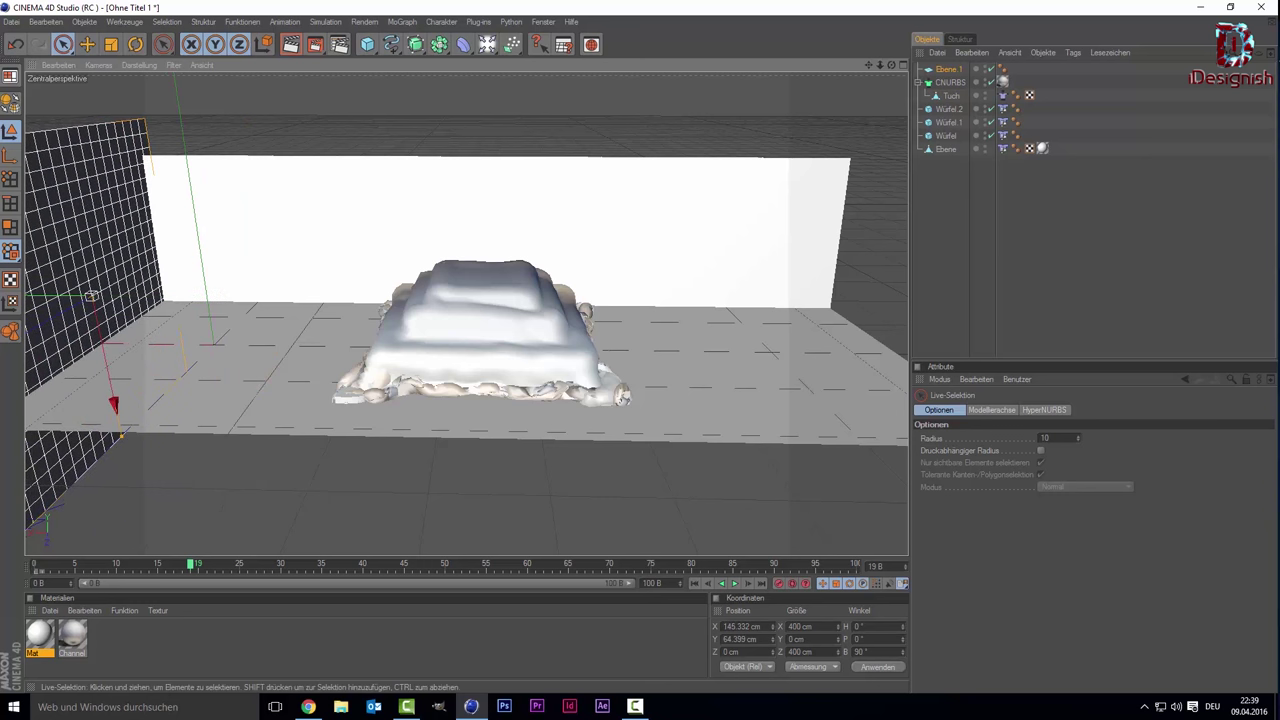
{"action": "left_click_drag", "start_coordinate": [157, 297], "coordinate": [705, 300], "text": "ctrl"}
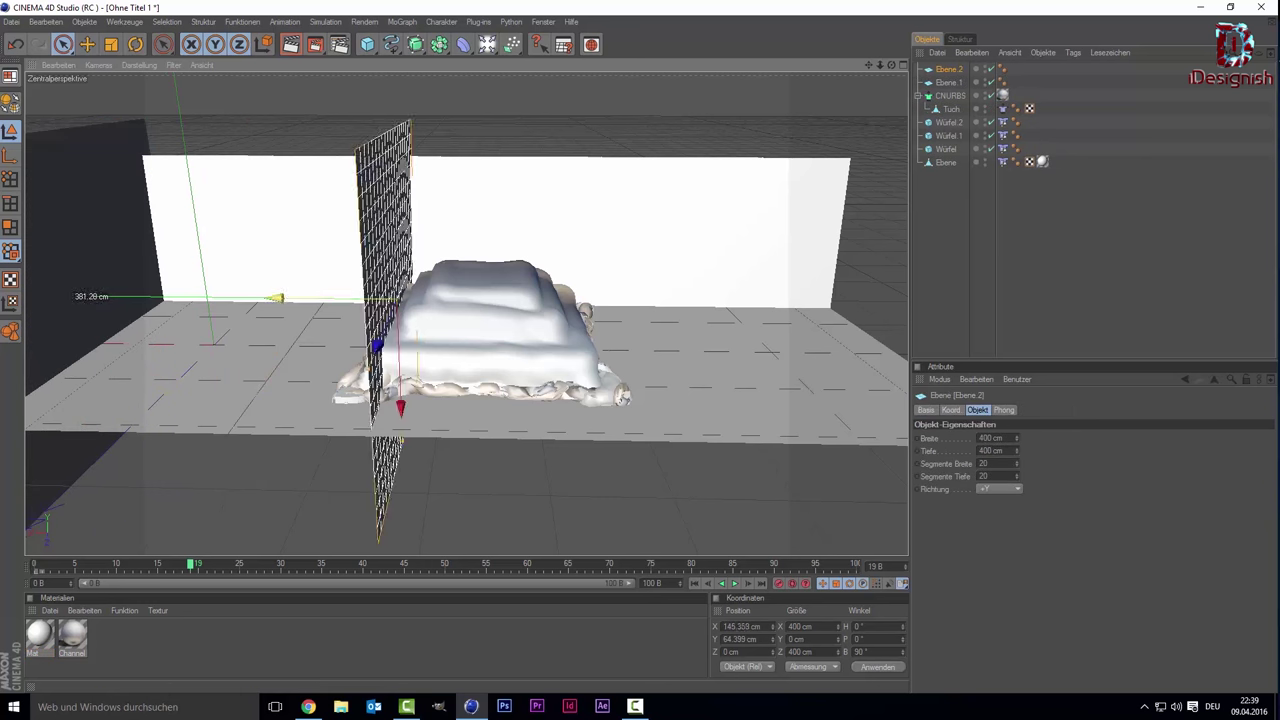
{"action": "left_click_drag", "start_coordinate": [593, 301], "coordinate": [755, 303], "text": "ctrl"}
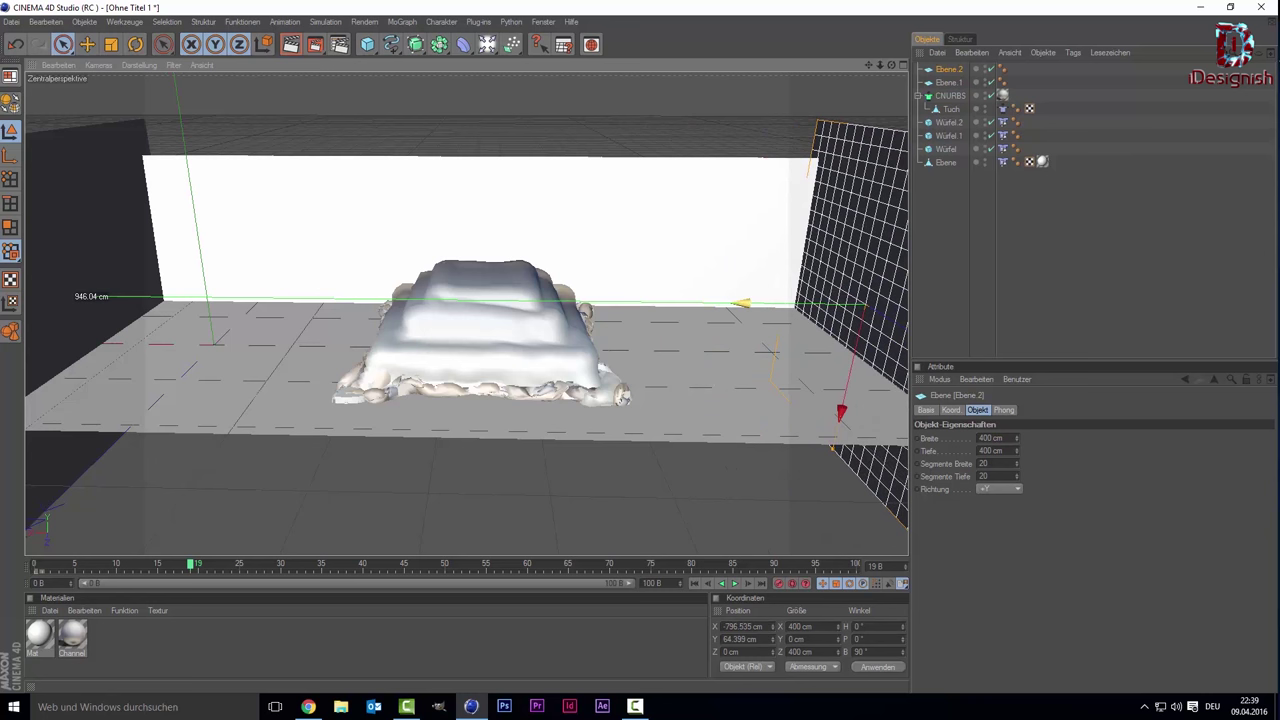
Step: Create Mat.1 with Farbe and Glanzlicht off and a light cyan Leuchten glow
{"action": "double_click", "coordinate": [204, 662]}
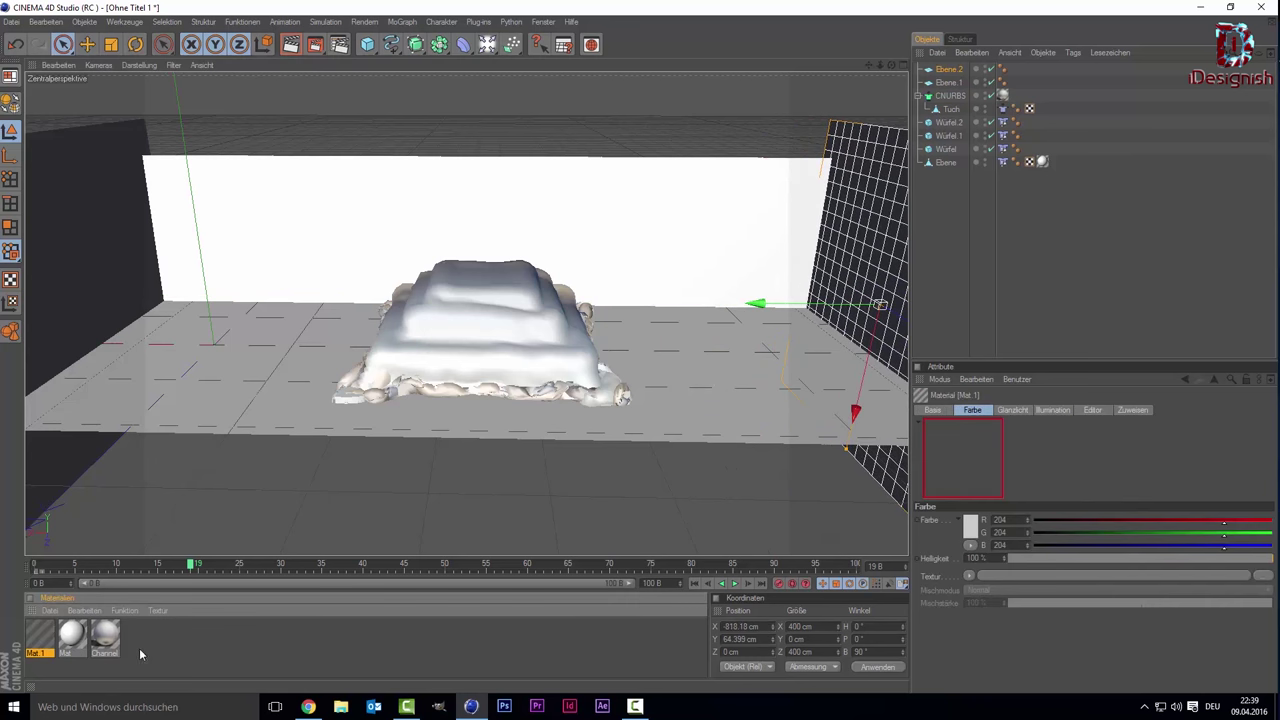
{"action": "double_click", "coordinate": [39, 634]}
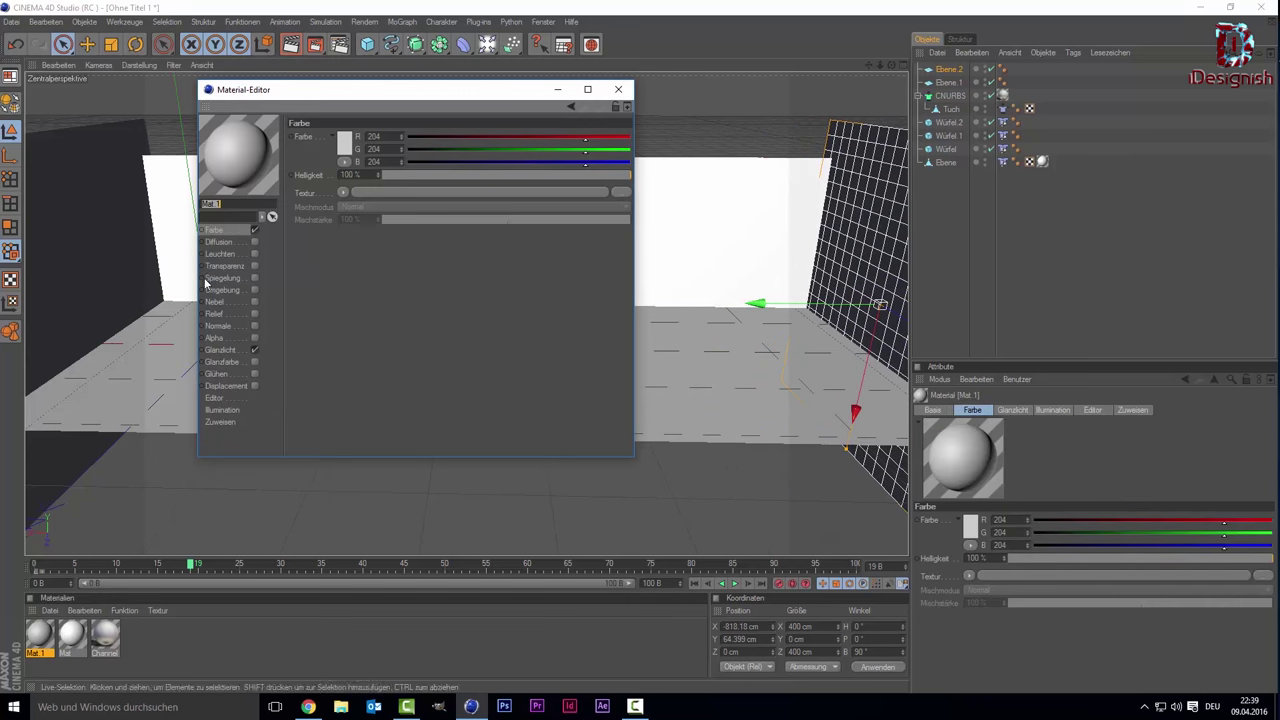
{"action": "left_click", "coordinate": [255, 350]}
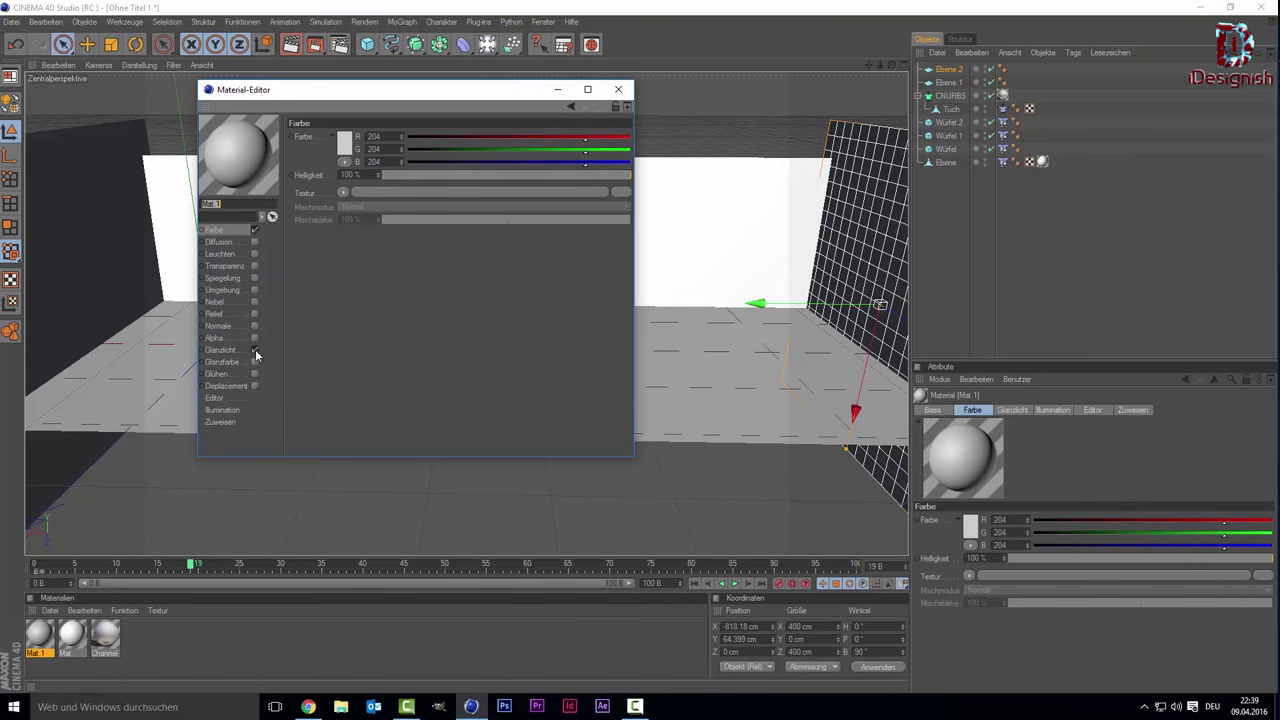
{"action": "left_click", "coordinate": [255, 230]}
{"action": "left_click", "coordinate": [255, 254]}
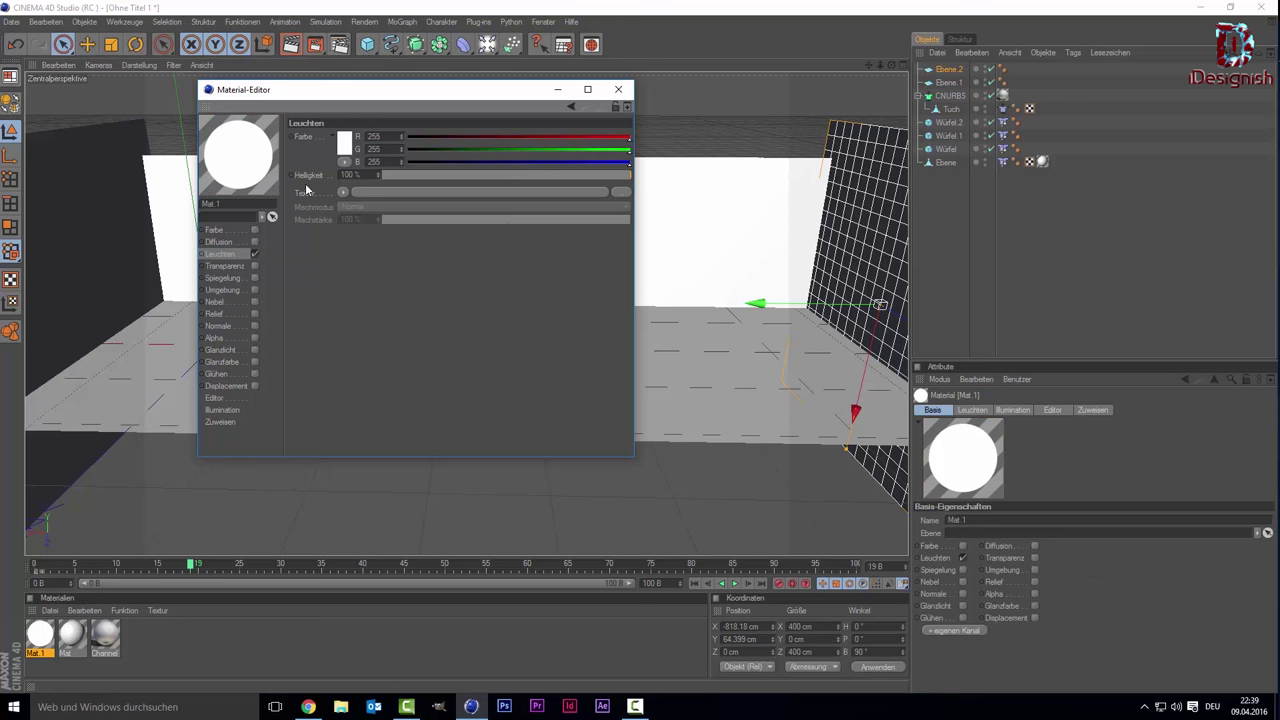
{"action": "left_click", "coordinate": [346, 150]}
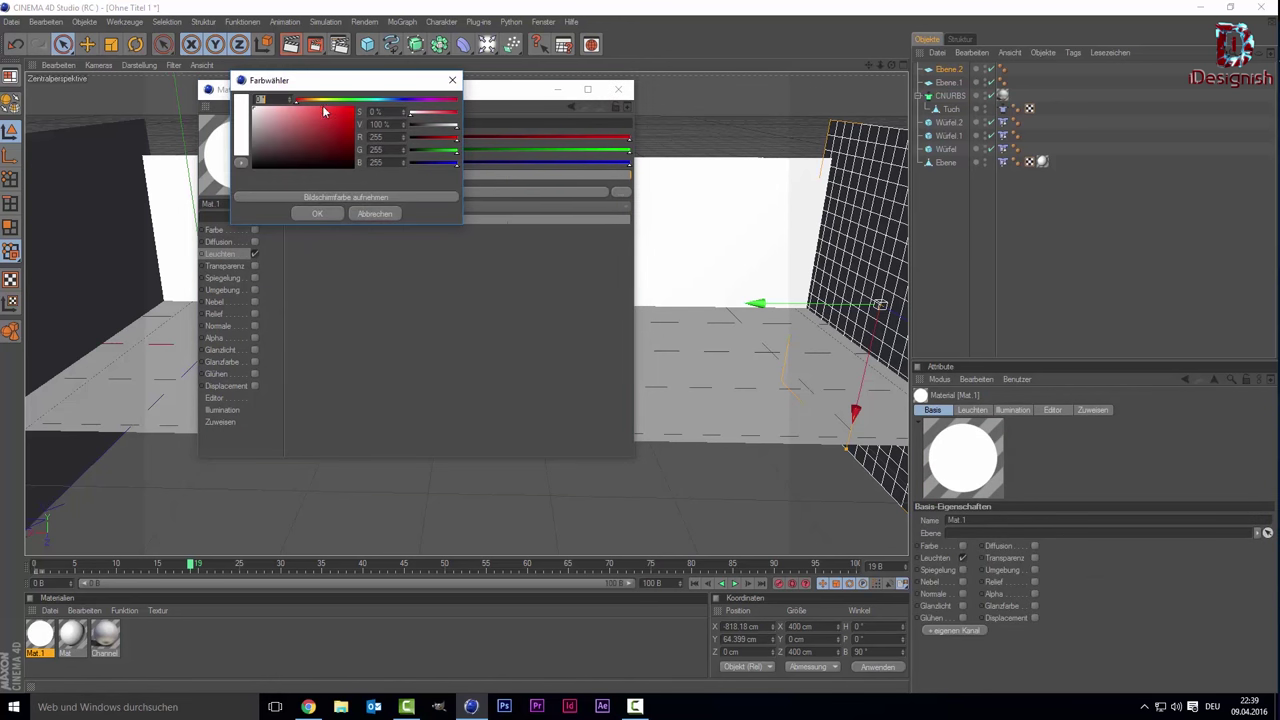
{"action": "mouse_move", "coordinate": [380, 99]}
{"action": "left_mouse_down"}
{"action": "mouse_move", "coordinate": [353, 105]}
{"action": "mouse_move", "coordinate": [275, 60]}
{"action": "left_mouse_up"}
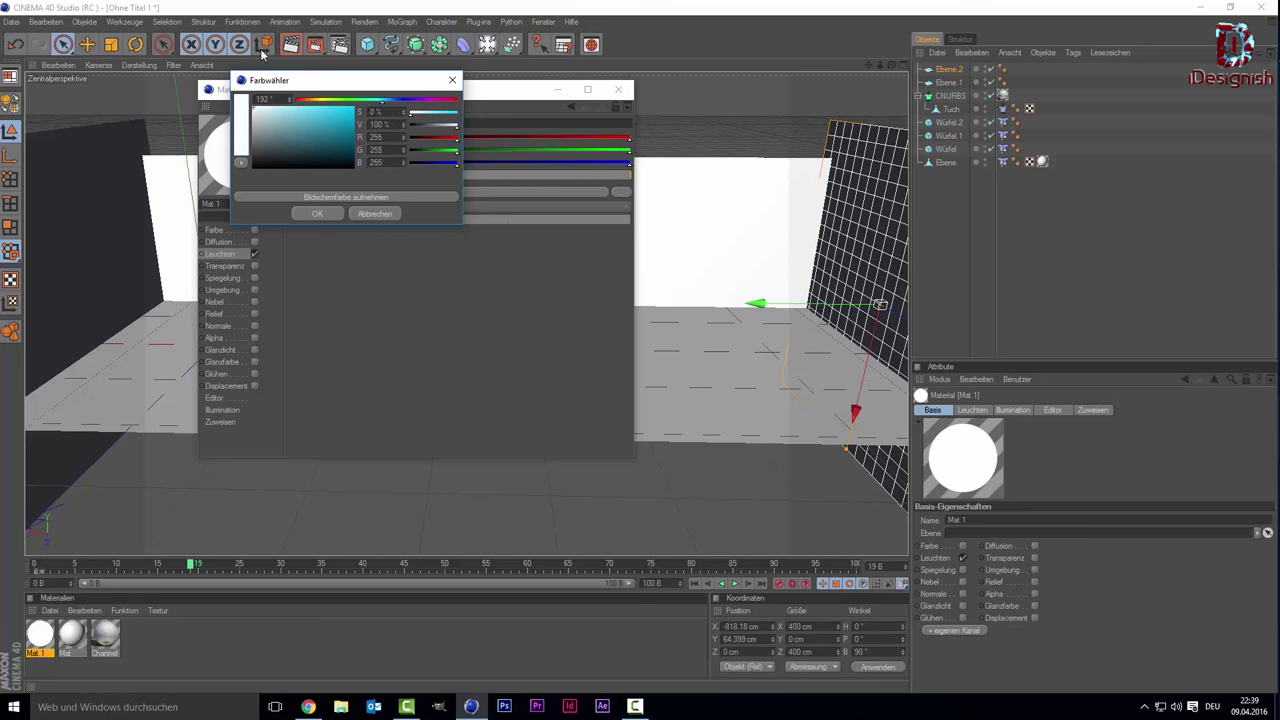
{"action": "left_click", "coordinate": [320, 214]}
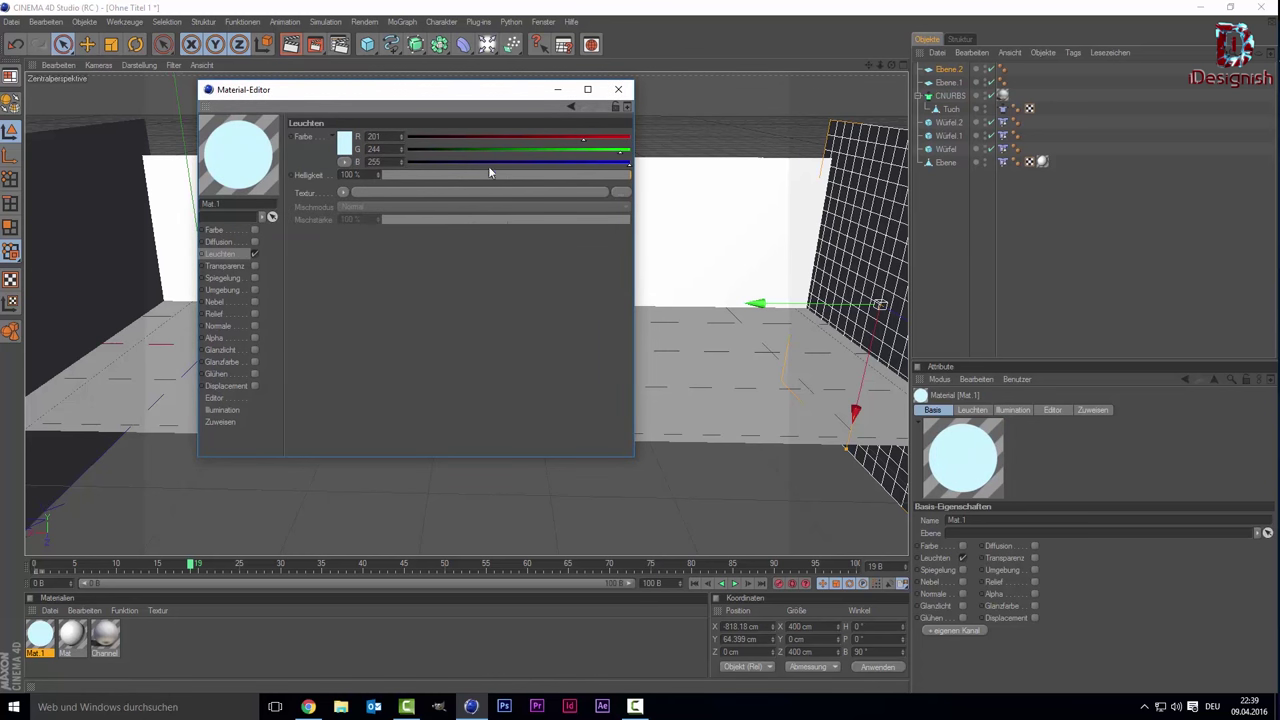
Step: Raise Mat.1's glow brightness and apply it to the left wall Ebene 1
{"action": "left_click", "coordinate": [360, 175]}
{"action": "type", "text": "1"}
{"action": "type", "text": "50"}
{"action": "key", "text": "Return"}
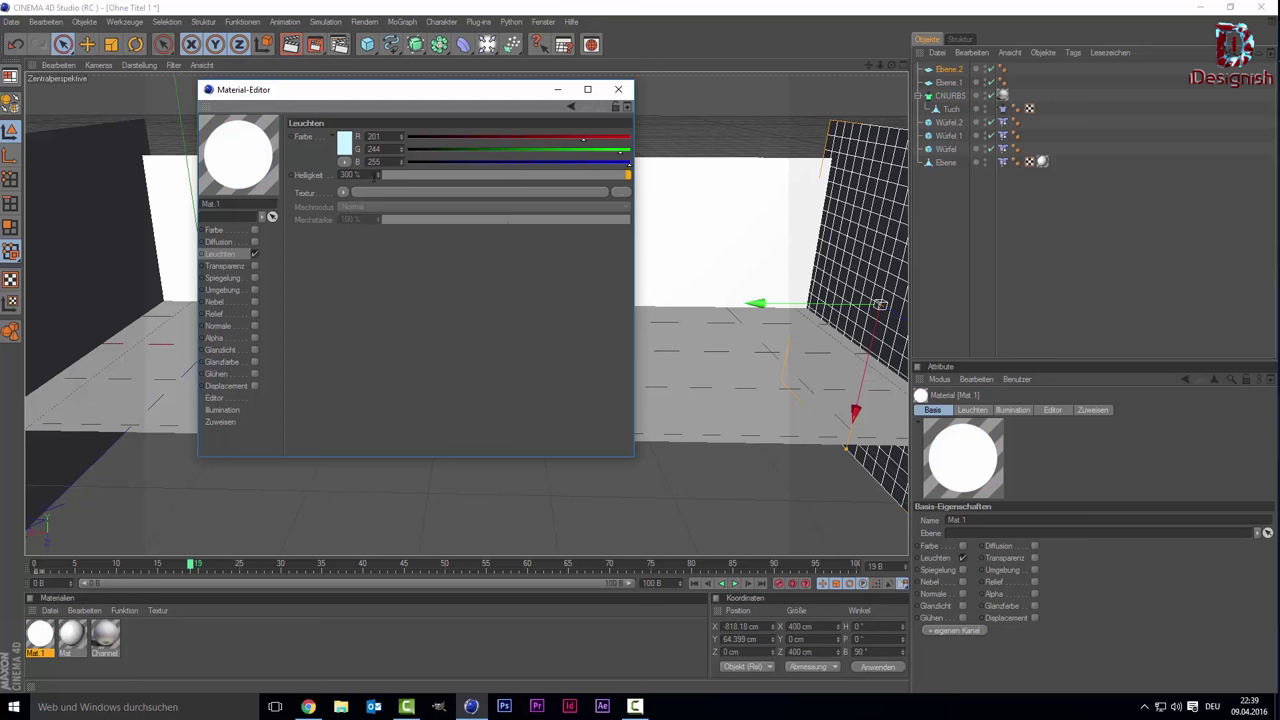
{"action": "type", "text": "20"}
{"action": "left_click", "coordinate": [618, 89]}
{"action": "left_click_drag", "start_coordinate": [46, 634], "coordinate": [84, 312]}
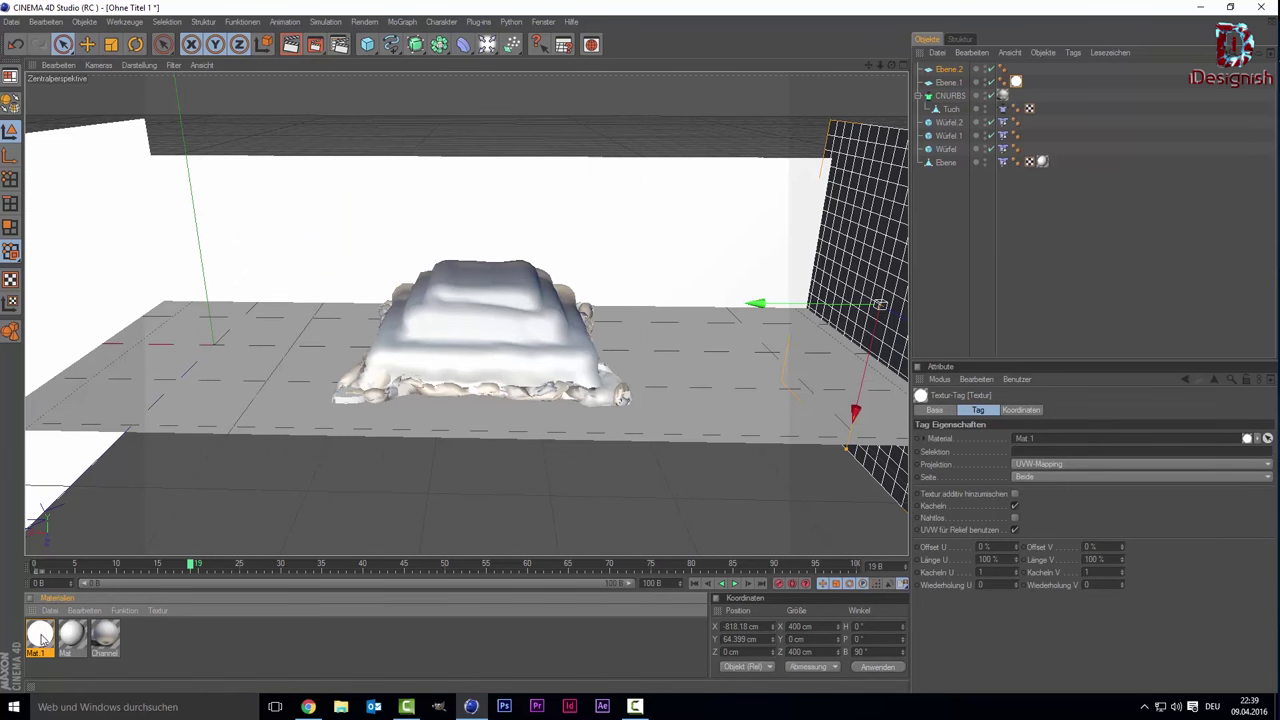
Step: Duplicate Mat.1 and give the copy a warm glow colour (R255 G240 B201)
{"action": "left_click", "coordinate": [42, 636]}
{"action": "key", "text": "ctrl+c"}
{"action": "key", "text": "ctrl+v"}
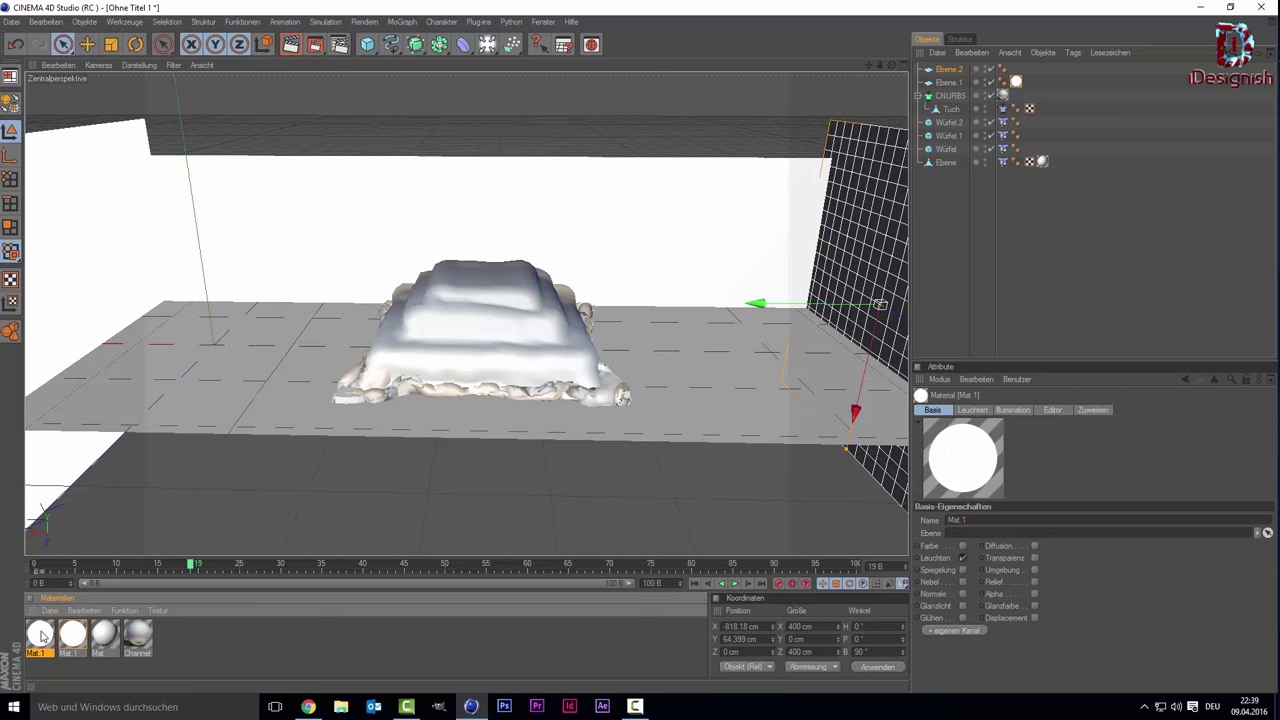
{"action": "double_click", "coordinate": [42, 636]}
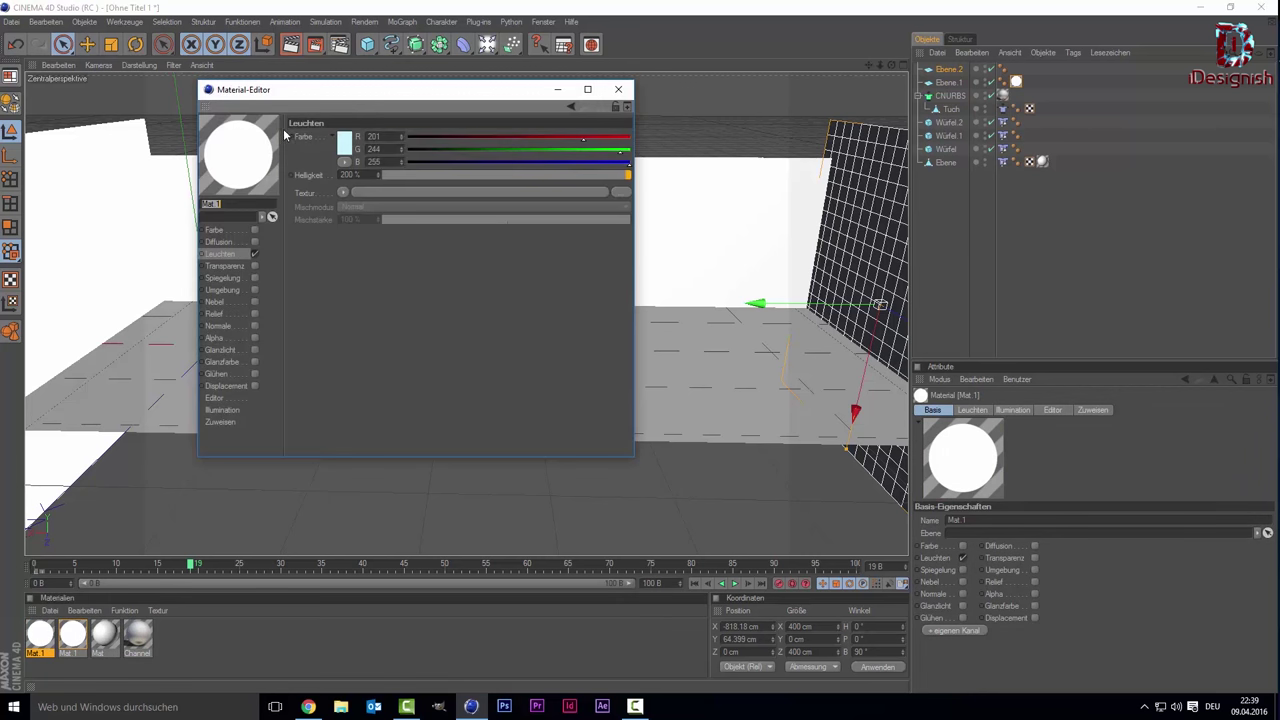
{"action": "left_click", "coordinate": [344, 143]}
{"action": "left_click_drag", "start_coordinate": [338, 93], "coordinate": [305, 94]}
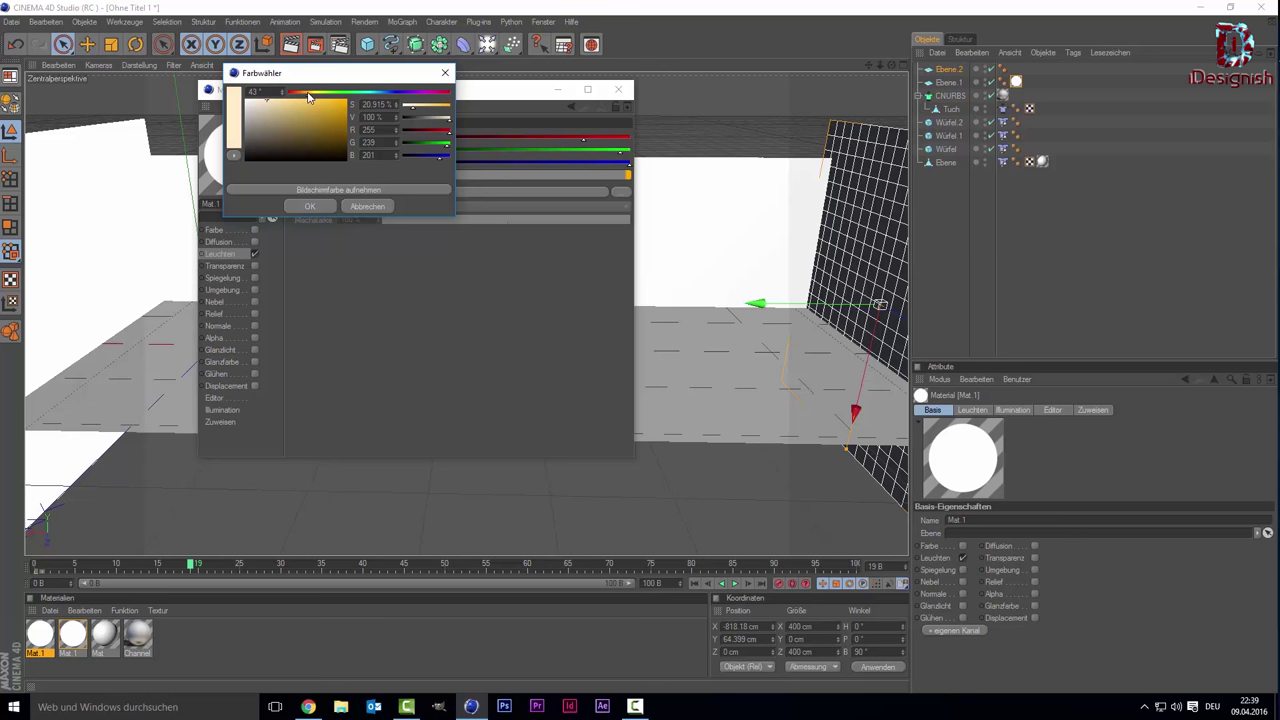
{"action": "left_click", "coordinate": [309, 208]}
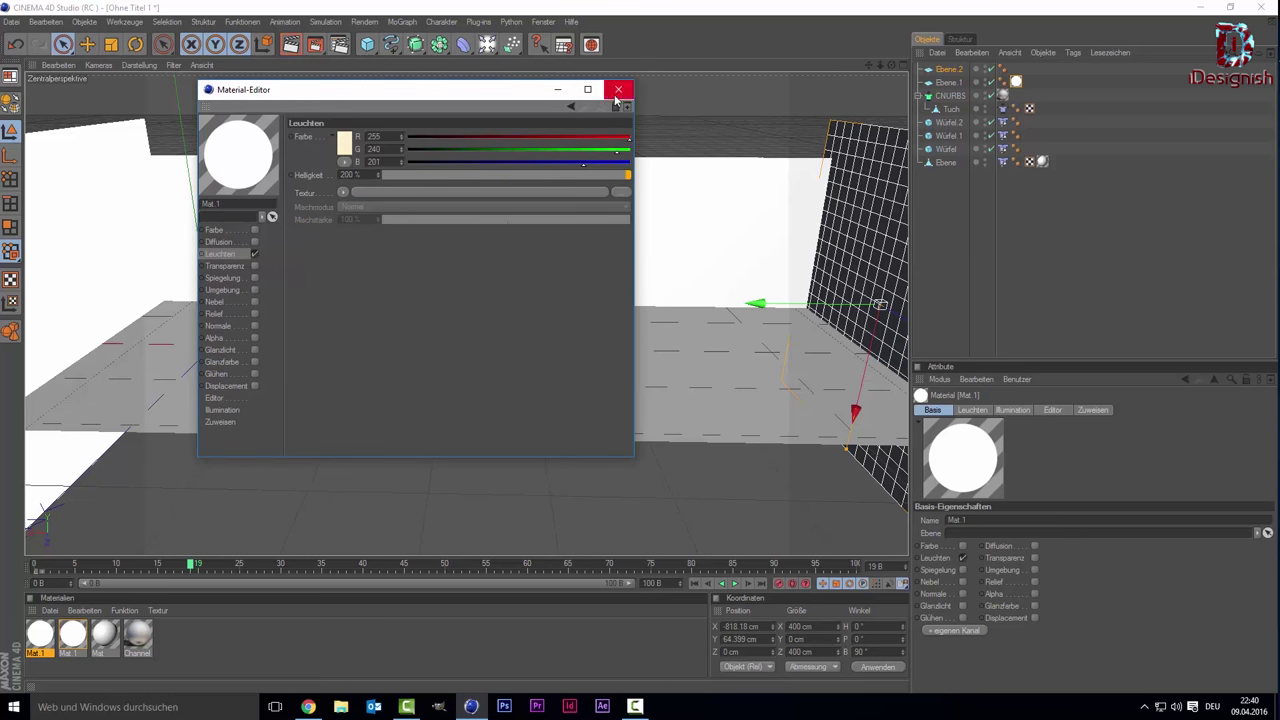
{"action": "left_click", "coordinate": [618, 89]}
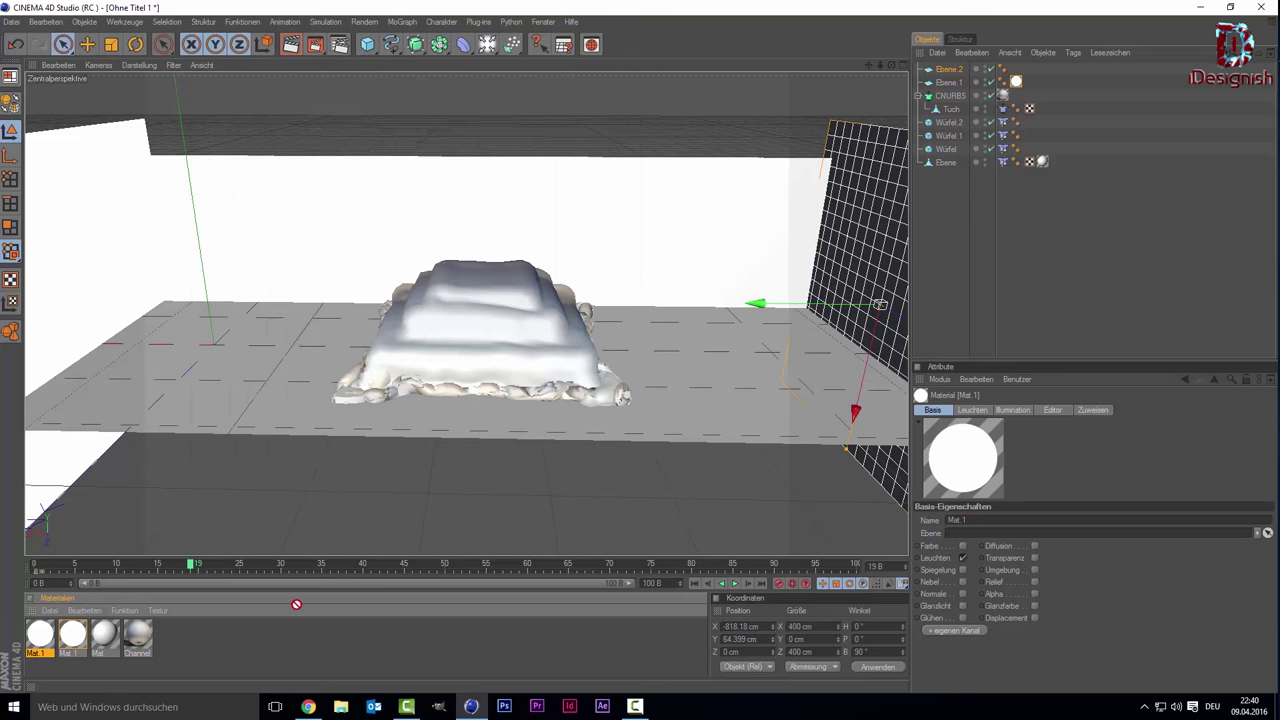
Step: Apply the warm material to Ebene 2, then add a 74.3 cm Kugel raised to Y ≈ 324.9 cm
{"action": "left_click_drag", "start_coordinate": [855, 262], "coordinate": [856, 263]}
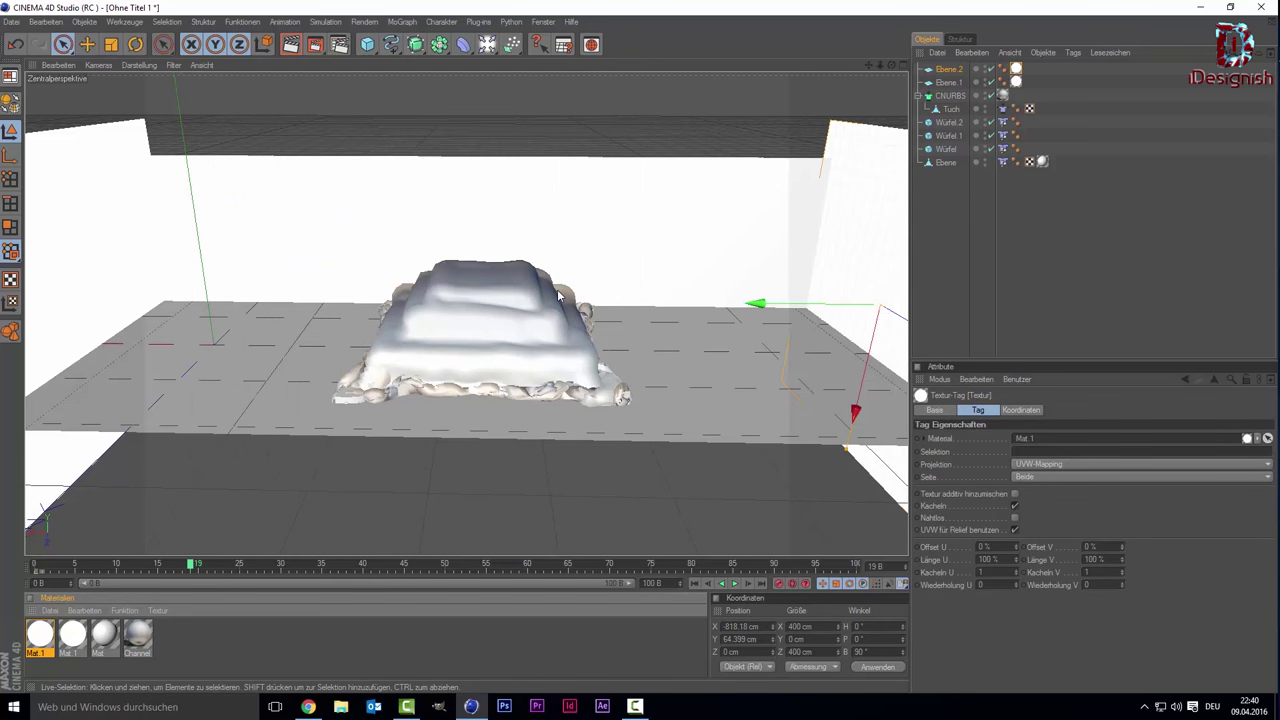
{"action": "left_click", "coordinate": [558, 186]}
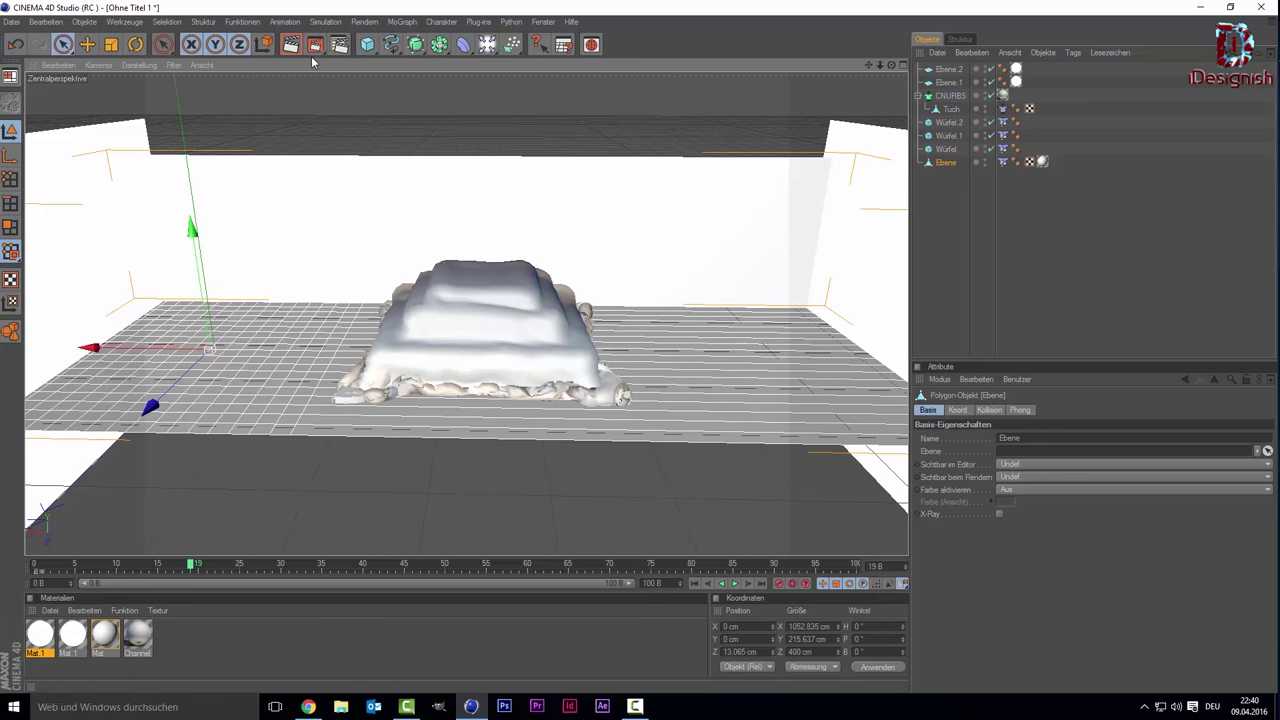
{"action": "left_click_drag", "start_coordinate": [367, 44], "coordinate": [522, 55]}
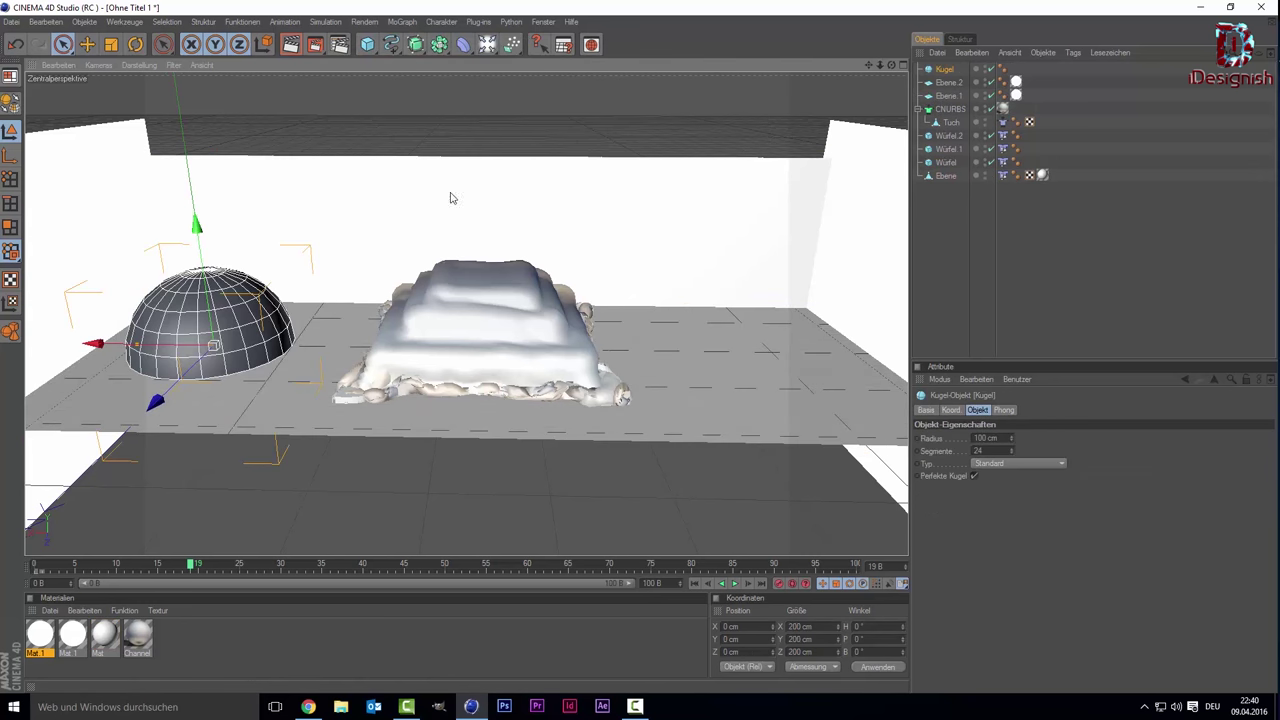
{"action": "left_click", "coordinate": [111, 44]}
{"action": "mouse_move", "coordinate": [235, 345]}
{"action": "left_mouse_down"}
{"action": "mouse_move", "coordinate": [160, 345]}
{"action": "mouse_move", "coordinate": [190, 125]}
{"action": "left_mouse_up"}
{"action": "key", "text": "space"}
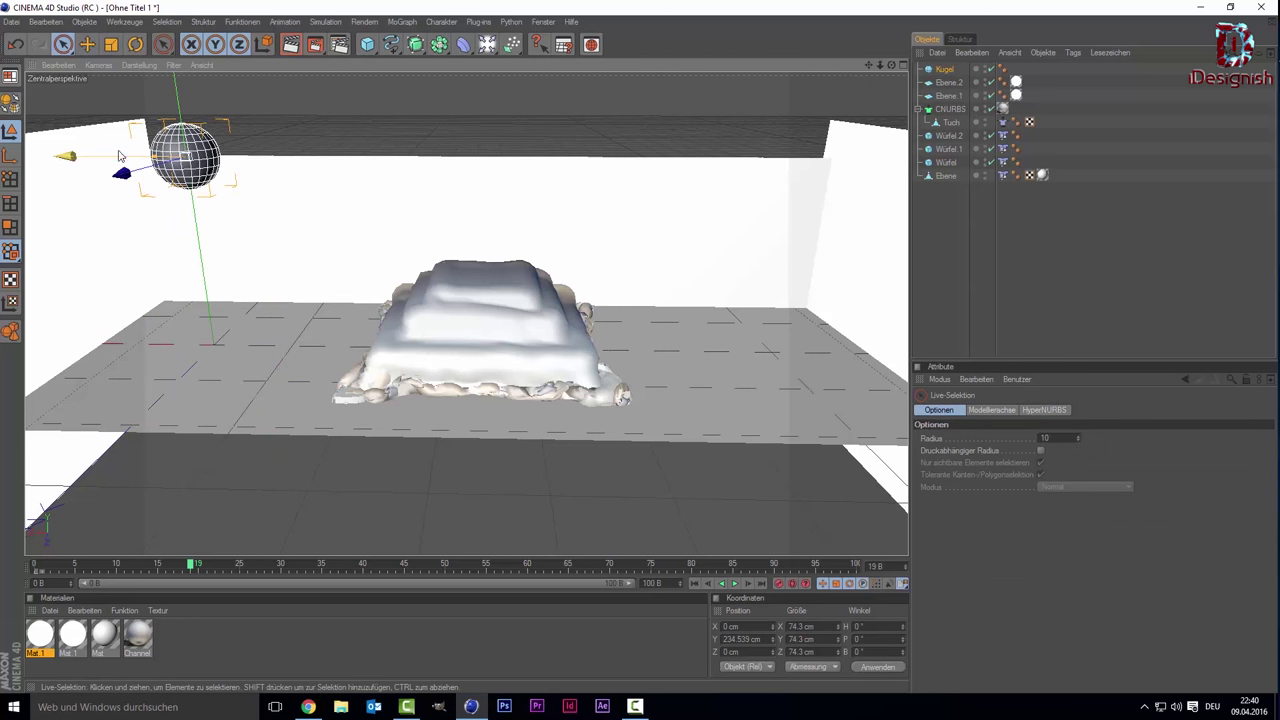
{"action": "left_click_drag", "start_coordinate": [118, 156], "coordinate": [415, 157]}
{"action": "left_click_drag", "start_coordinate": [481, 100], "coordinate": [489, 103]}
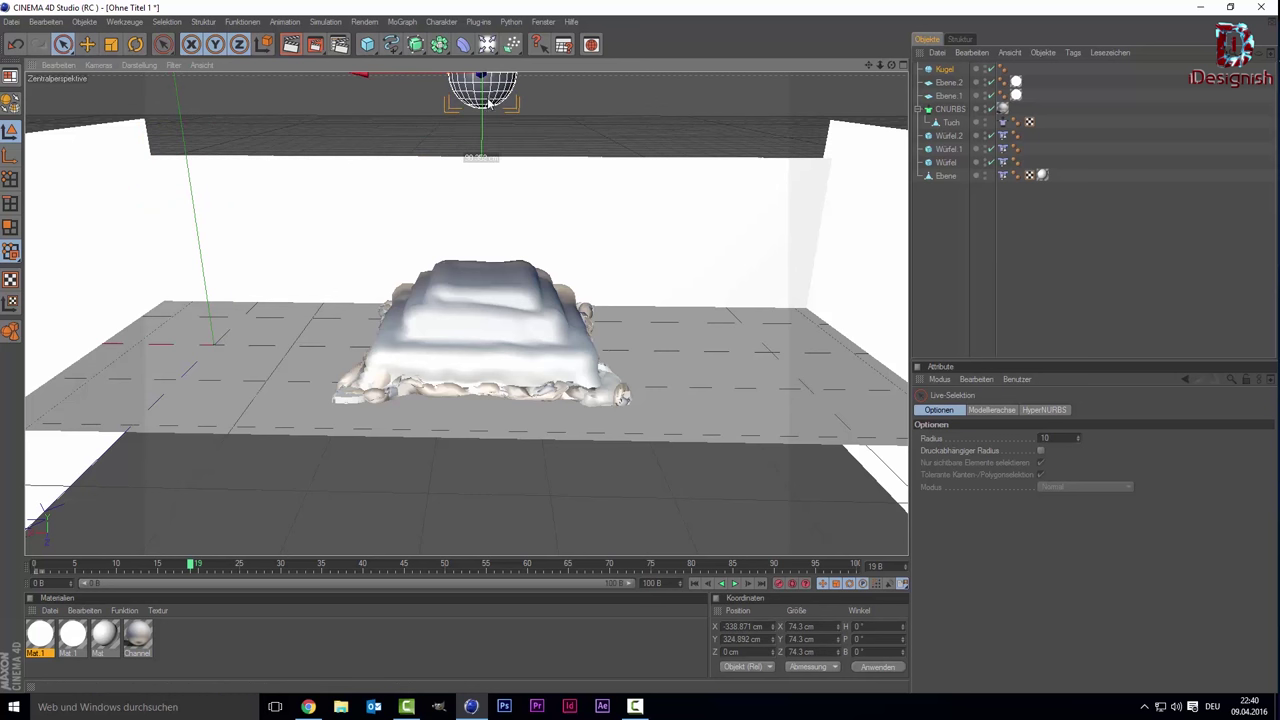
Step: Create Mat.2 with Farbe and Glanzlicht off and only a white Leuchten glow
{"action": "double_click", "coordinate": [166, 636]}
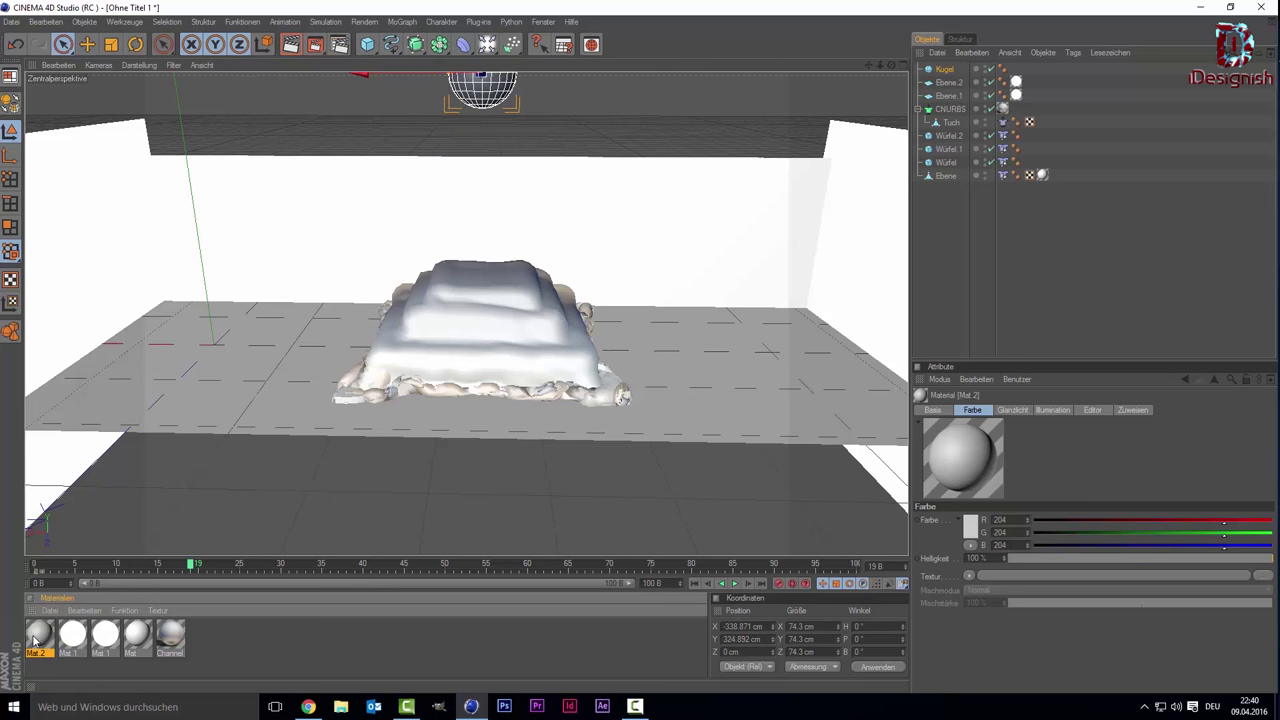
{"action": "double_click", "coordinate": [37, 636]}
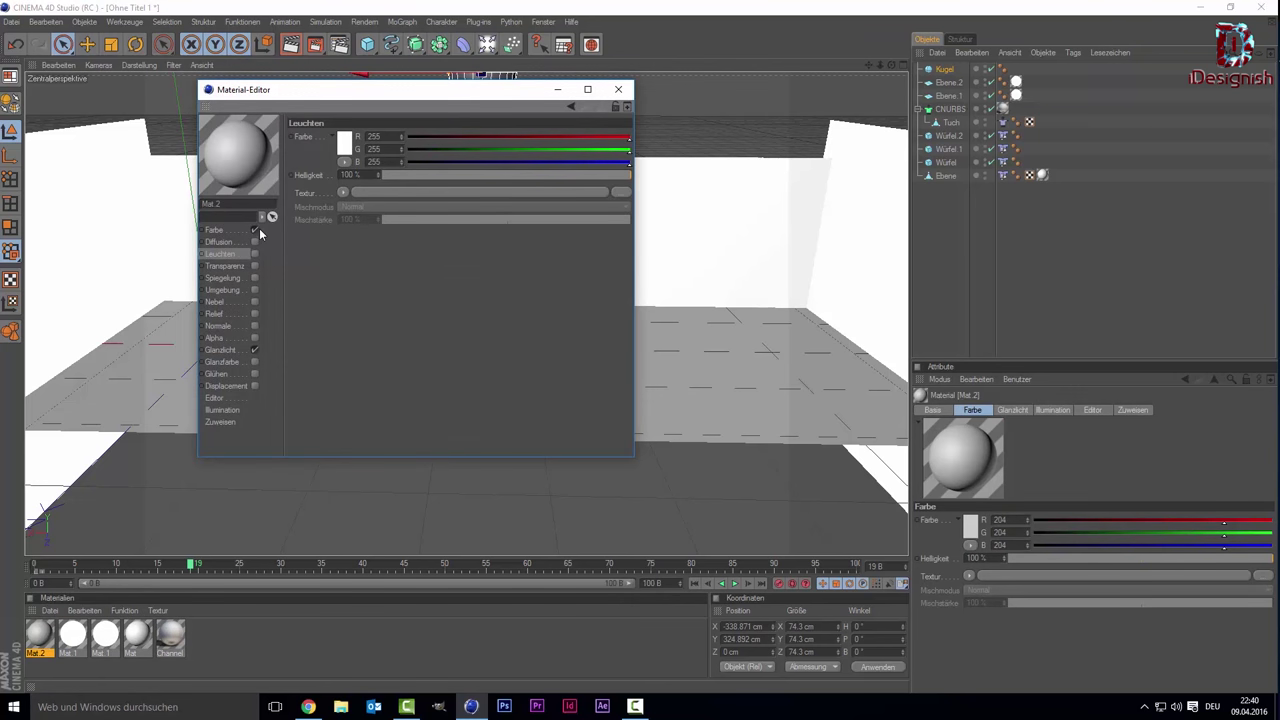
{"action": "left_click", "coordinate": [255, 230]}
{"action": "left_click", "coordinate": [256, 350]}
{"action": "left_click", "coordinate": [228, 231]}
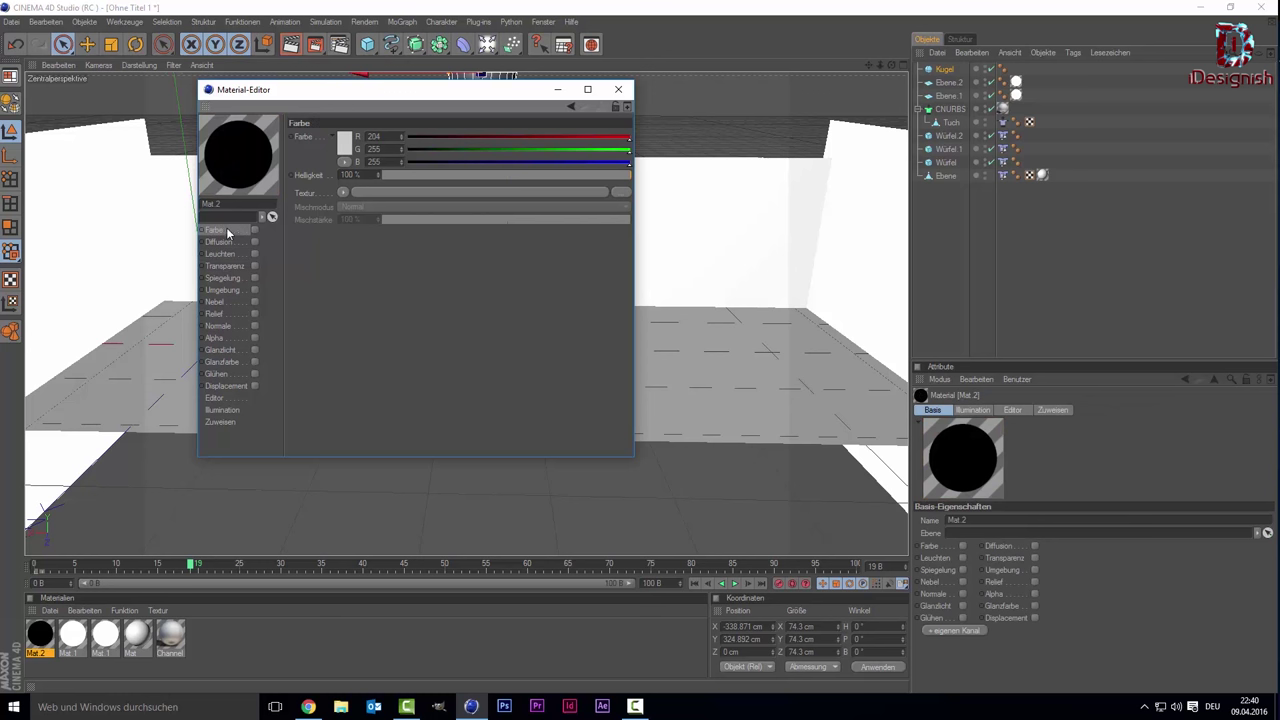
{"action": "left_click", "coordinate": [243, 243]}
{"action": "left_click", "coordinate": [255, 242]}
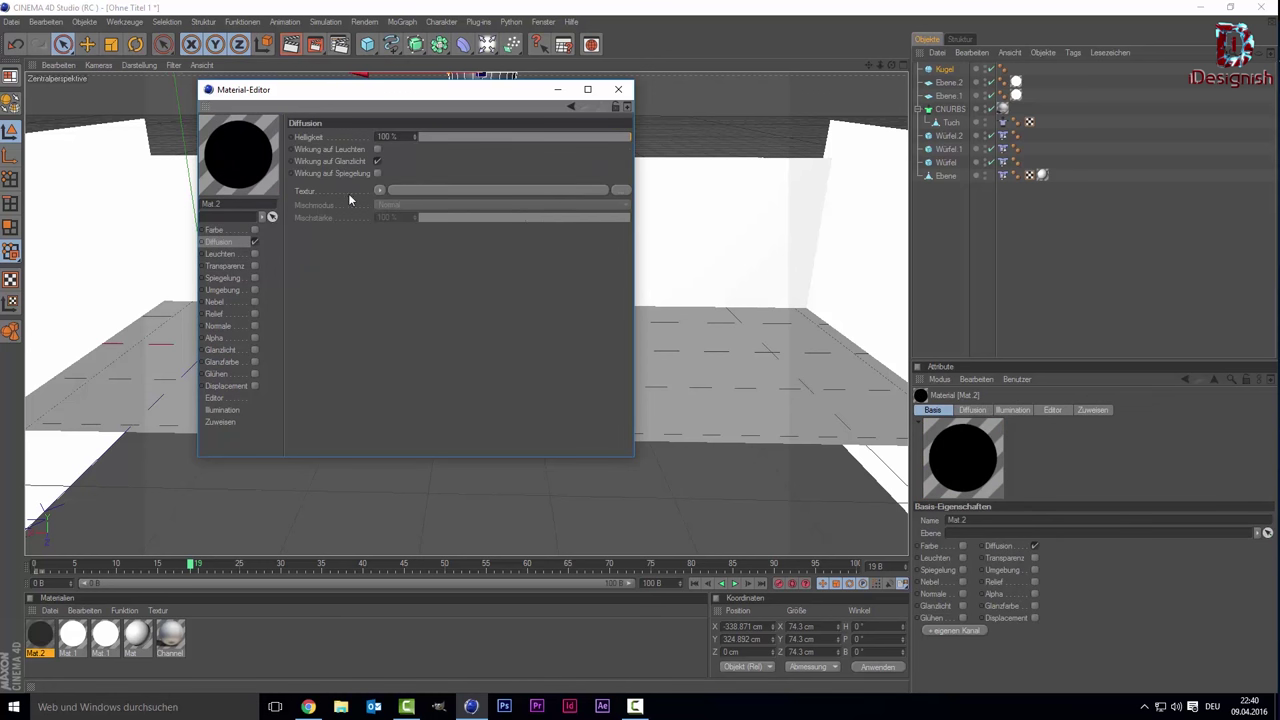
{"action": "left_click", "coordinate": [255, 242]}
{"action": "left_click", "coordinate": [255, 254]}
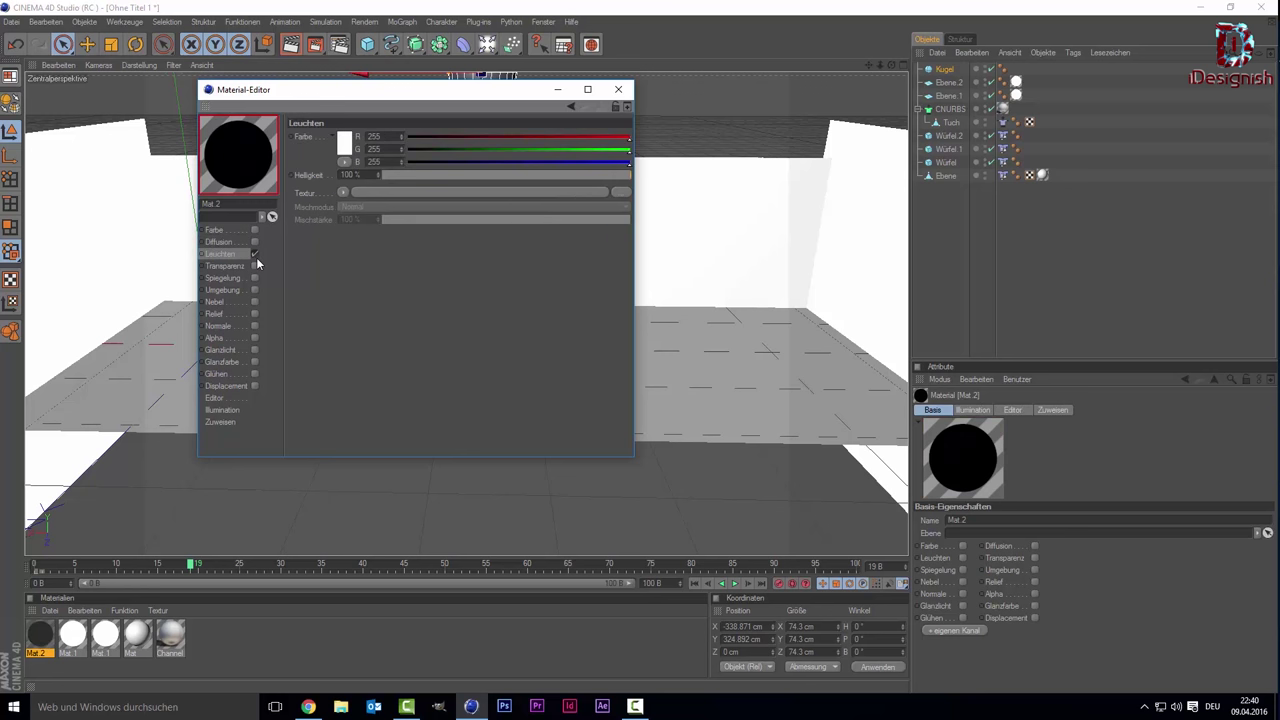
Step: Apply Mat.2 to the sphere Kugel
{"action": "left_click", "coordinate": [618, 89]}
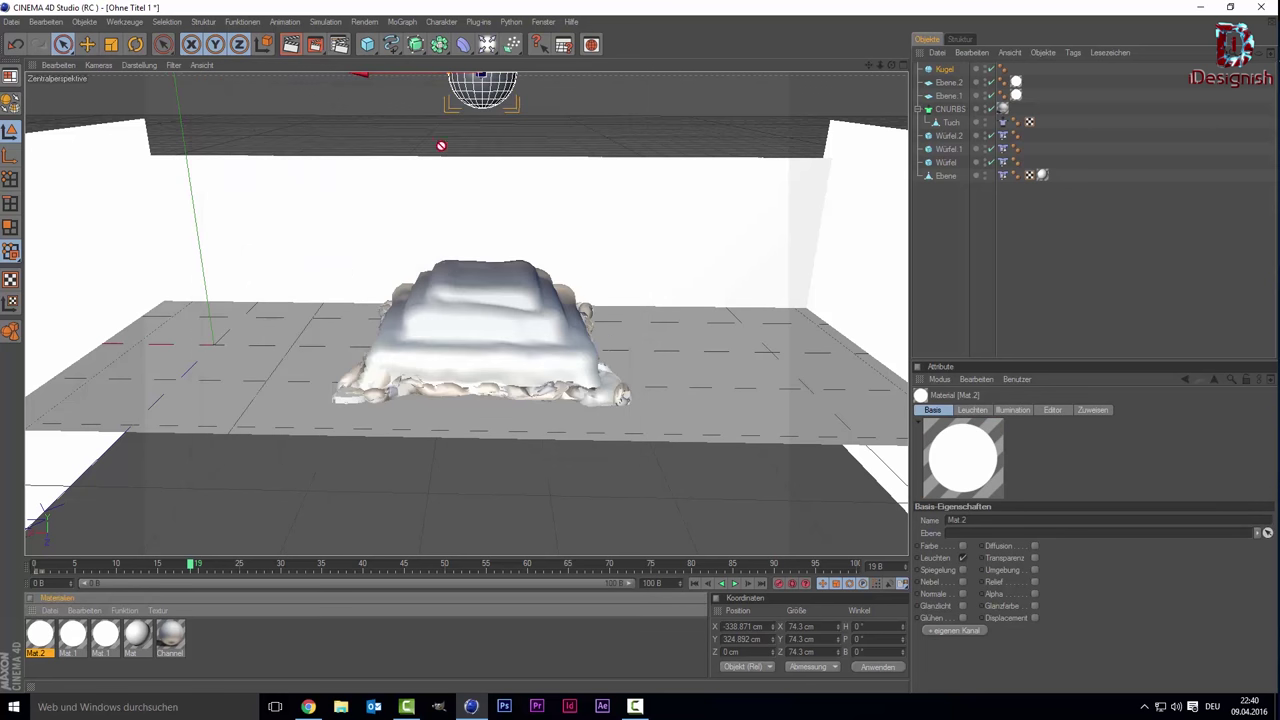
{"action": "left_click_drag", "start_coordinate": [441, 146], "coordinate": [500, 97]}
{"action": "scroll", "coordinate": [514, 194], "scroll_direction": "up", "scroll_amount": 3}
{"action": "scroll", "coordinate": [514, 196], "scroll_direction": "up", "scroll_amount": 3}
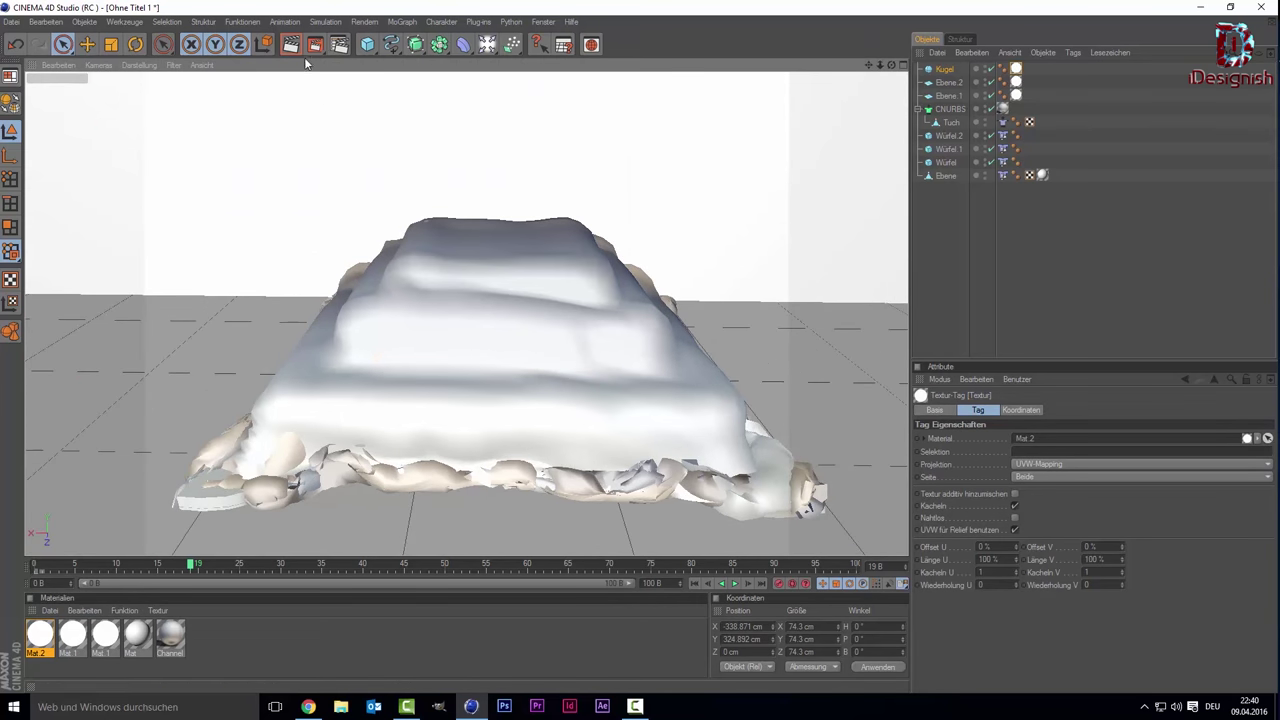
Step: Add Ambient Occlusion and Global Illumination render effects with GI ray depth (Strahltiefe) 3
{"action": "left_click", "coordinate": [339, 44]}
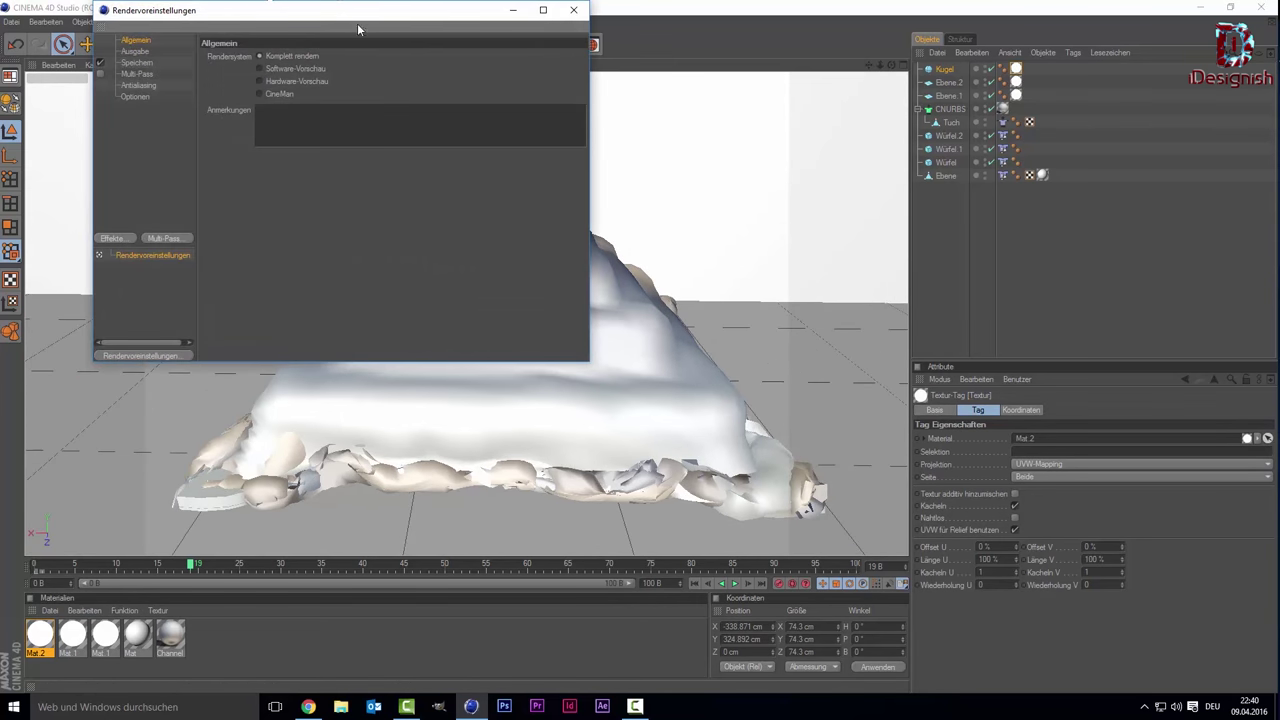
{"action": "left_click_drag", "start_coordinate": [377, 17], "coordinate": [536, 111]}
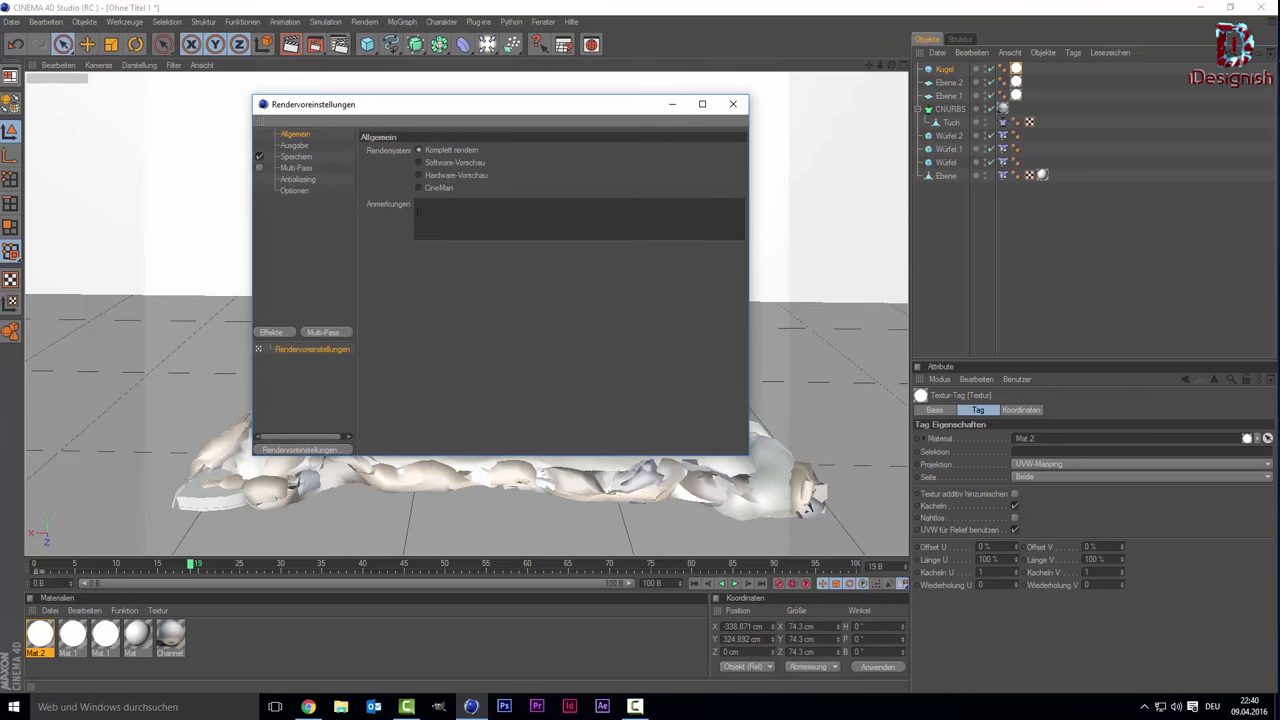
{"action": "left_click", "coordinate": [271, 332]}
{"action": "left_click", "coordinate": [325, 410]}
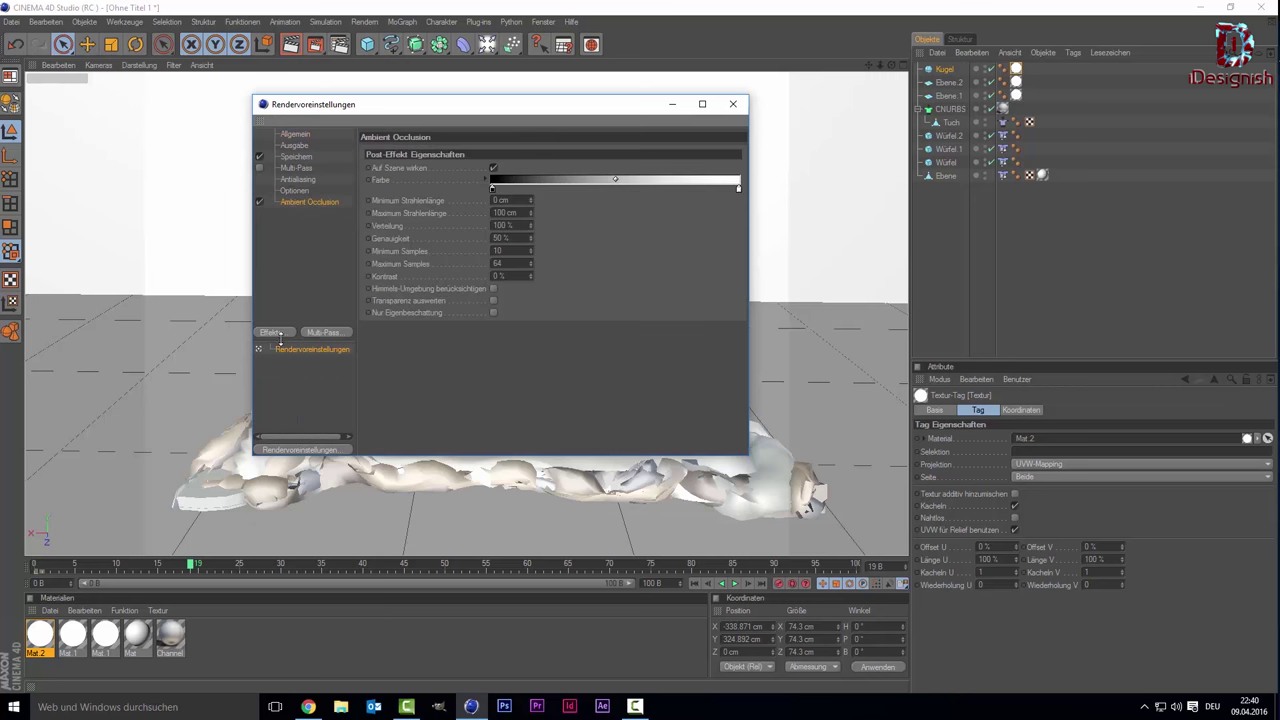
{"action": "left_click", "coordinate": [283, 334]}
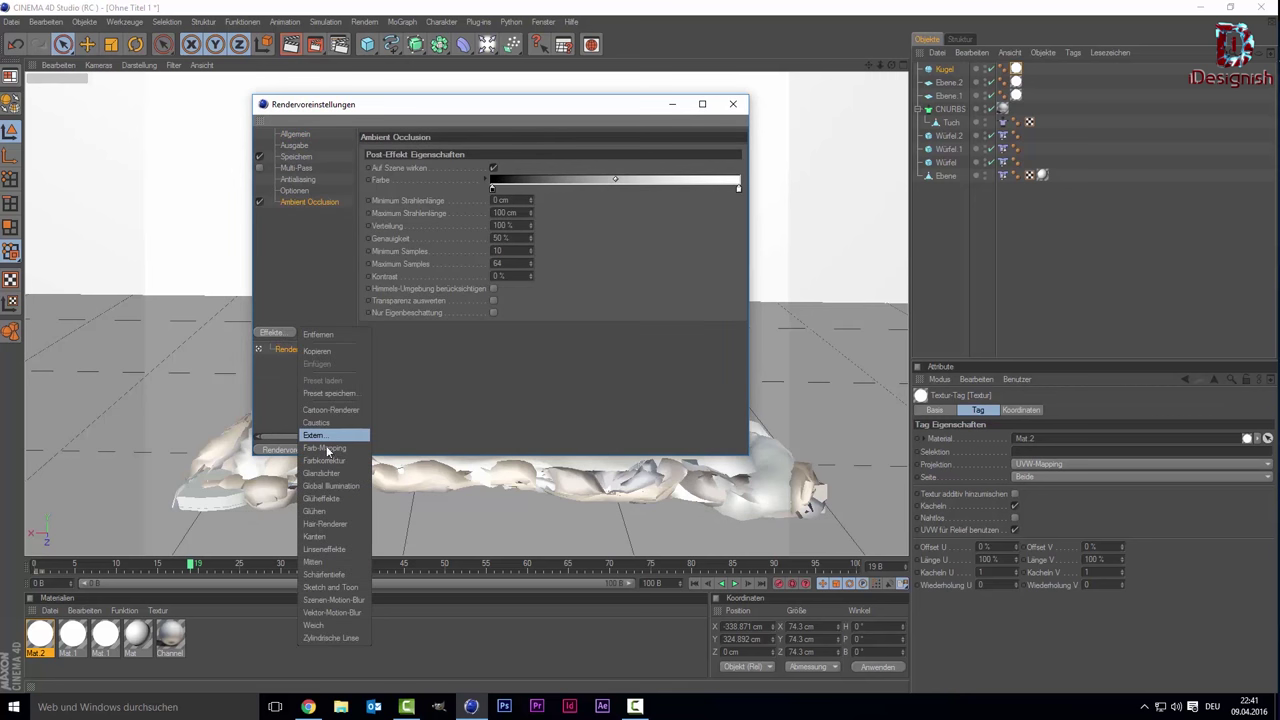
{"action": "left_click", "coordinate": [333, 487]}
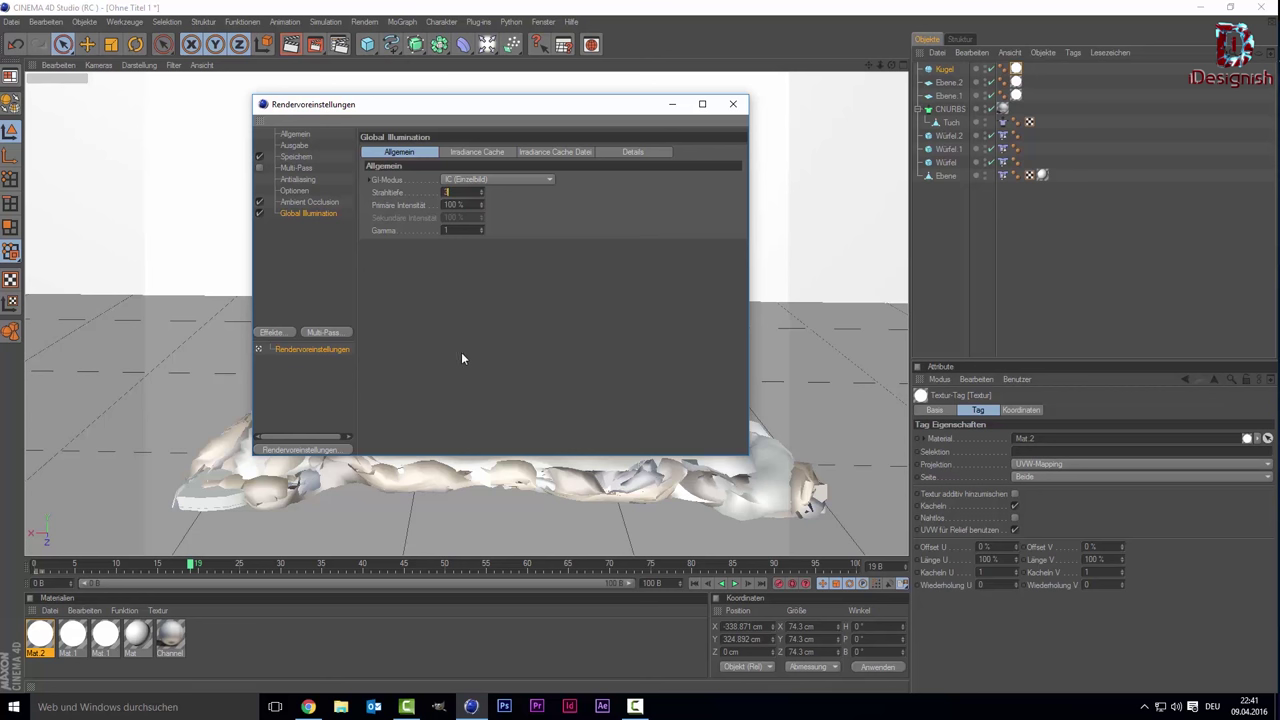
{"action": "left_click", "coordinate": [455, 231]}
Step: Set the Irradiance Cache to Niedrig samples, Niedrig density and Minimal smoothing
{"action": "left_click", "coordinate": [497, 153]}
{"action": "left_click", "coordinate": [500, 179]}
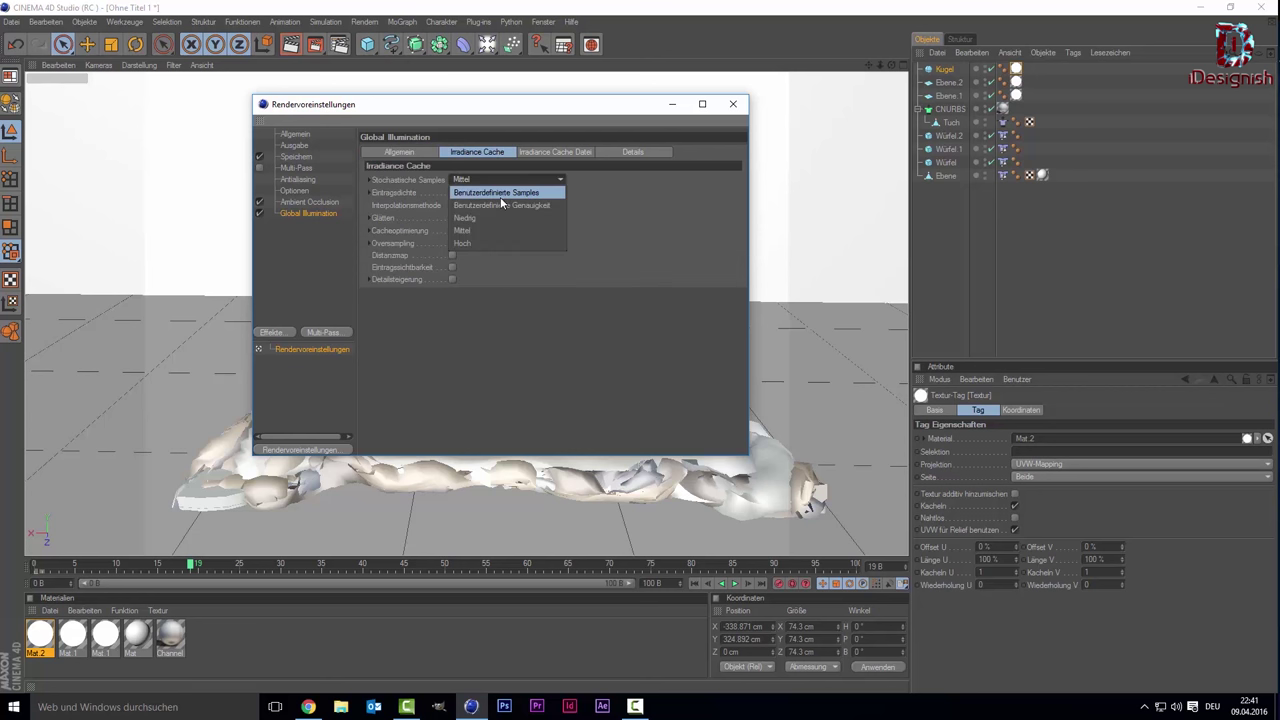
{"action": "left_click", "coordinate": [496, 223]}
{"action": "left_click", "coordinate": [492, 193]}
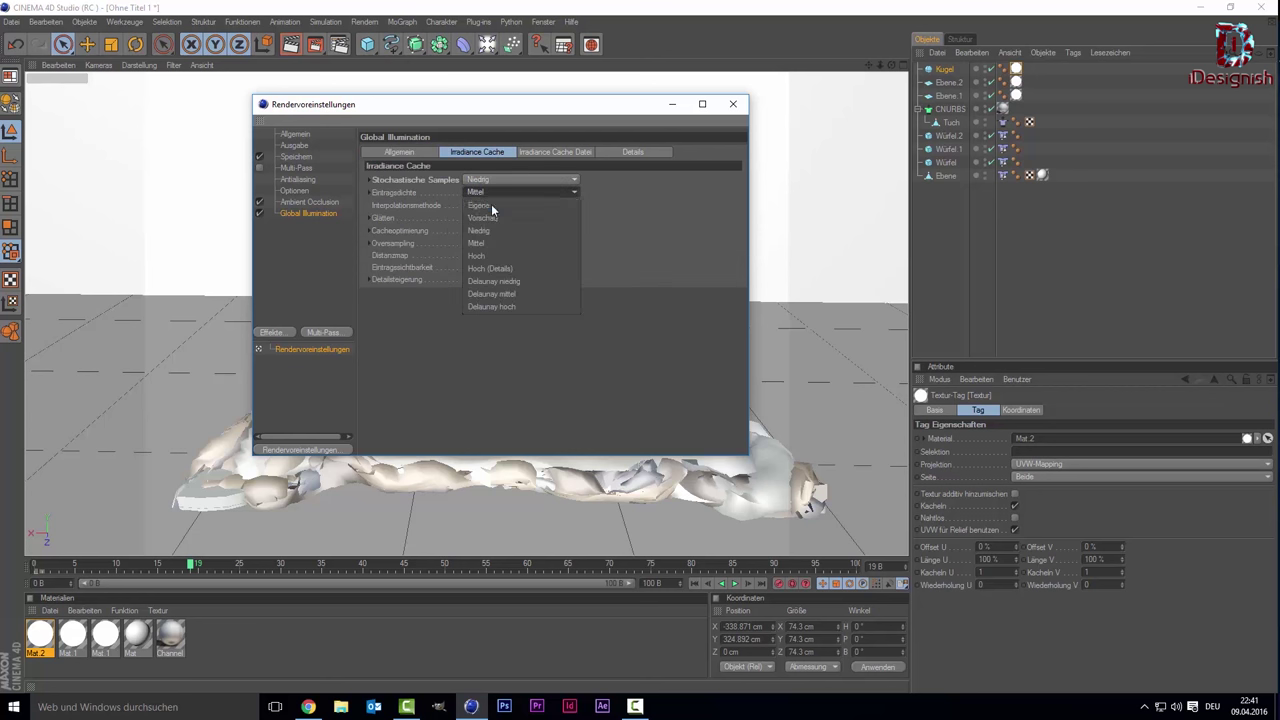
{"action": "left_click", "coordinate": [500, 231]}
{"action": "left_click", "coordinate": [503, 205]}
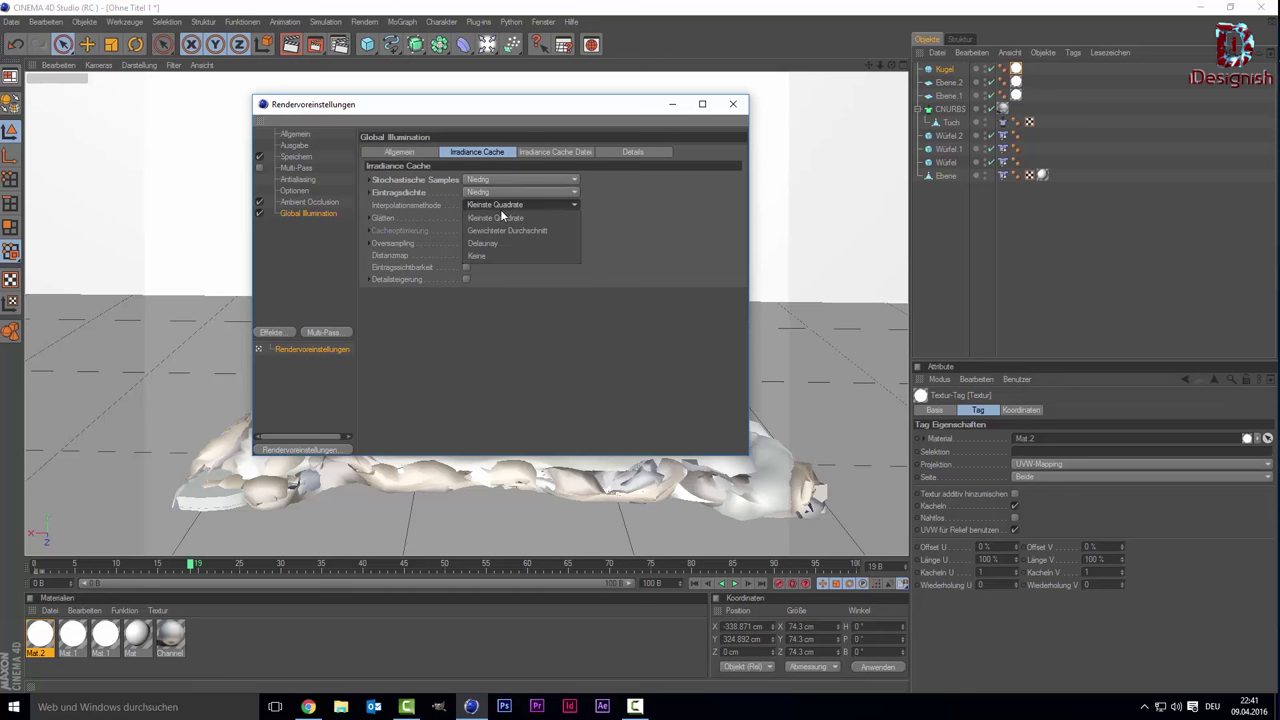
{"action": "left_click", "coordinate": [502, 217]}
{"action": "left_click", "coordinate": [502, 217]}
{"action": "left_click", "coordinate": [502, 237]}
{"action": "left_click", "coordinate": [502, 240]}
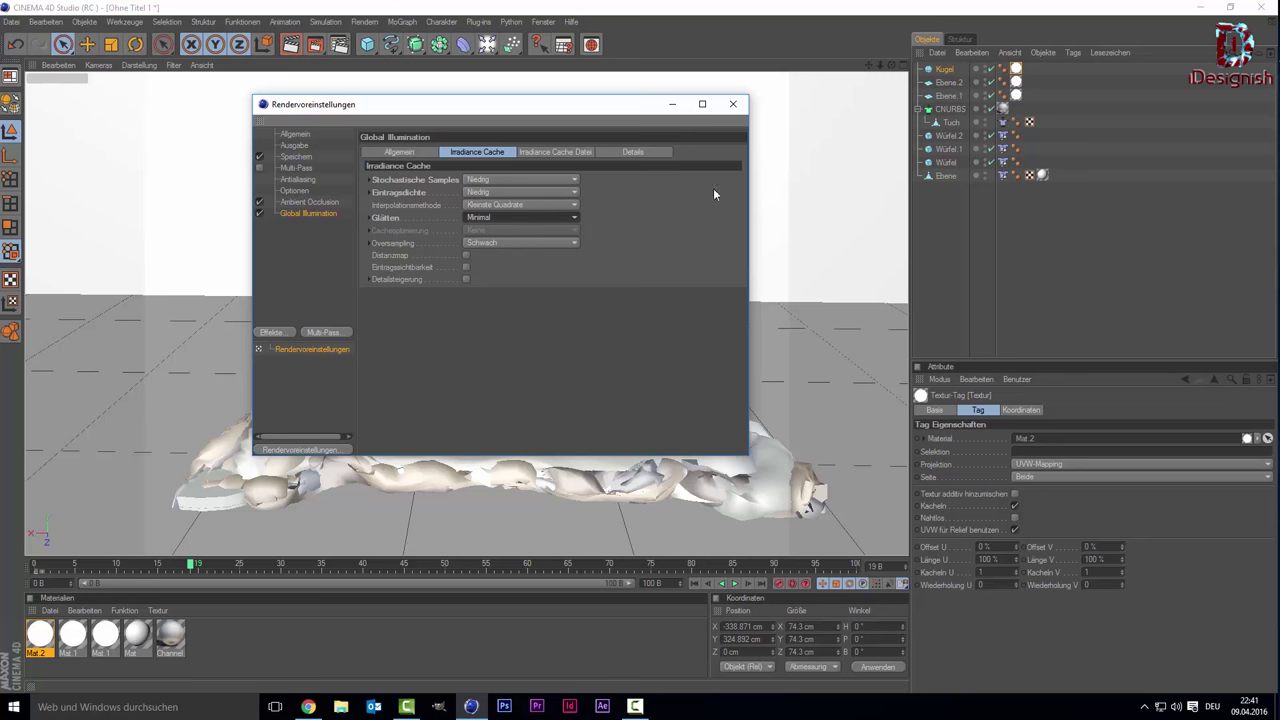
{"action": "left_click", "coordinate": [733, 104]}
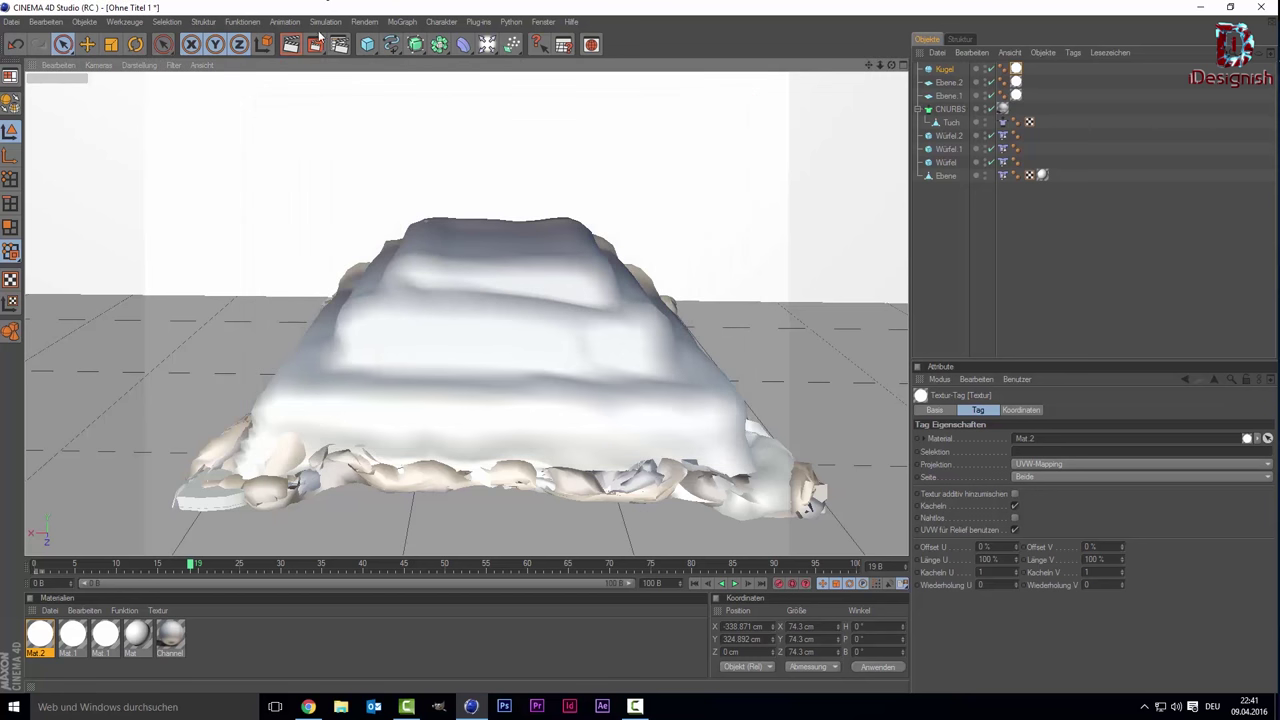
{"action": "left_click", "coordinate": [284, 50]}
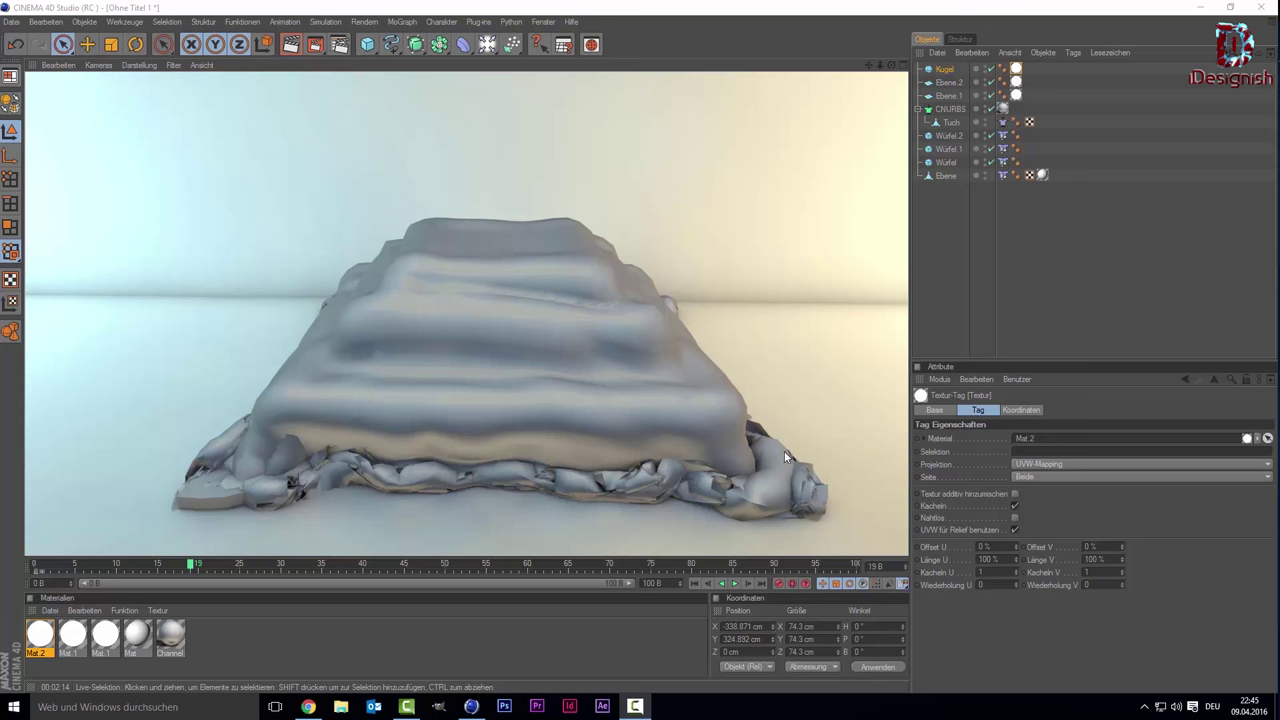
{"action": "left_click", "coordinate": [798, 430]}
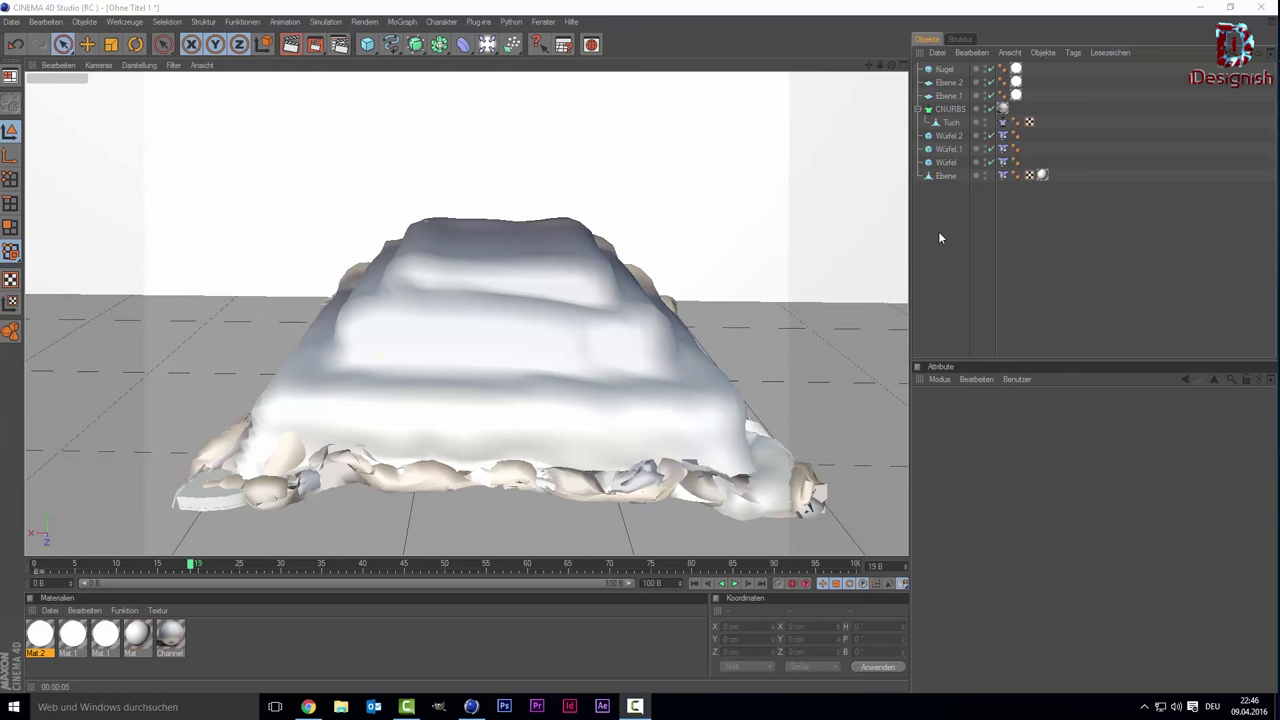
Step: Set the cloth CNURBS thickness (Dicke) to 0.3 cm and subdivision (Unterteilung) to 3
{"action": "left_click", "coordinate": [945, 109]}
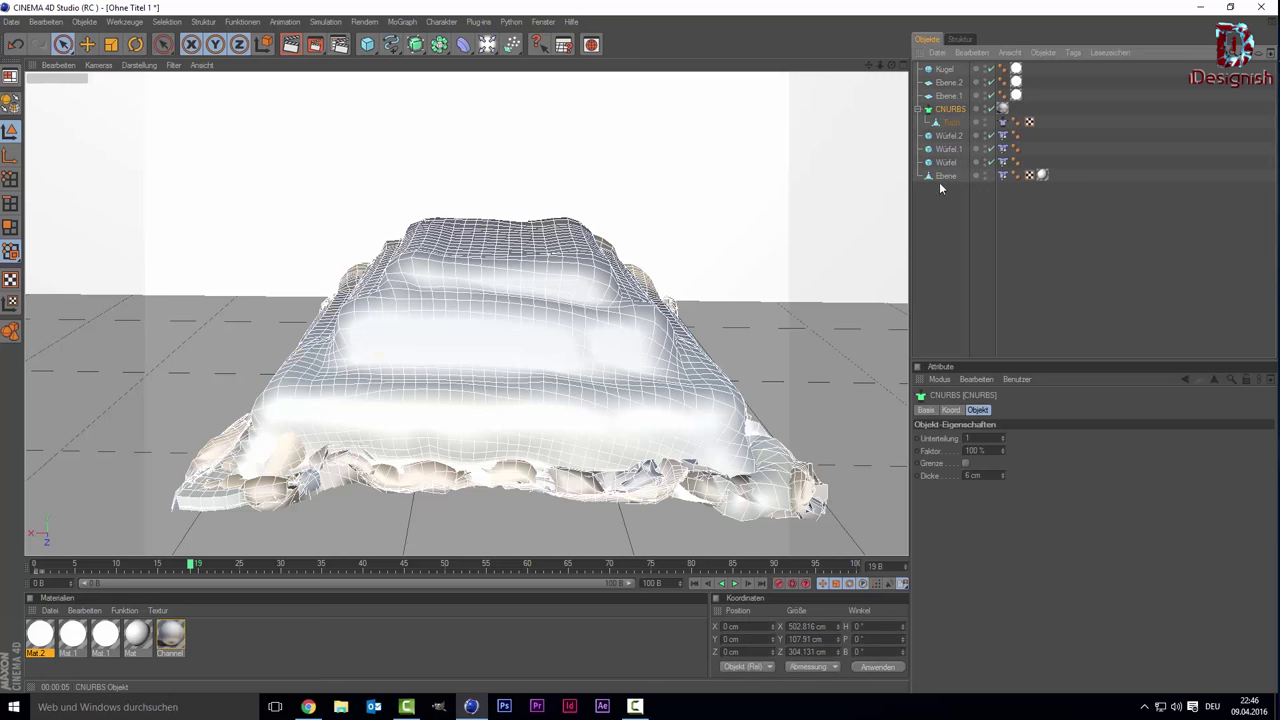
{"action": "double_click", "coordinate": [966, 476]}
{"action": "type", "text": "1"}
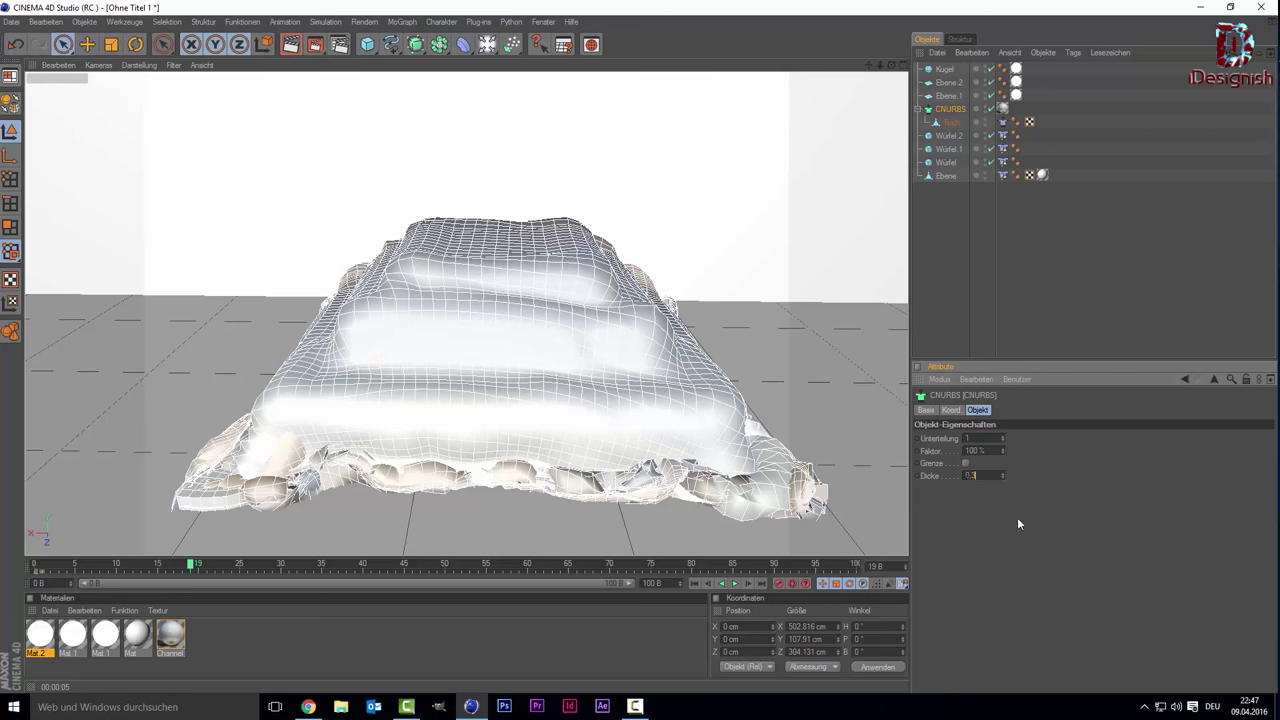
{"action": "key", "text": "Return"}
{"action": "left_click", "coordinate": [1066, 292]}
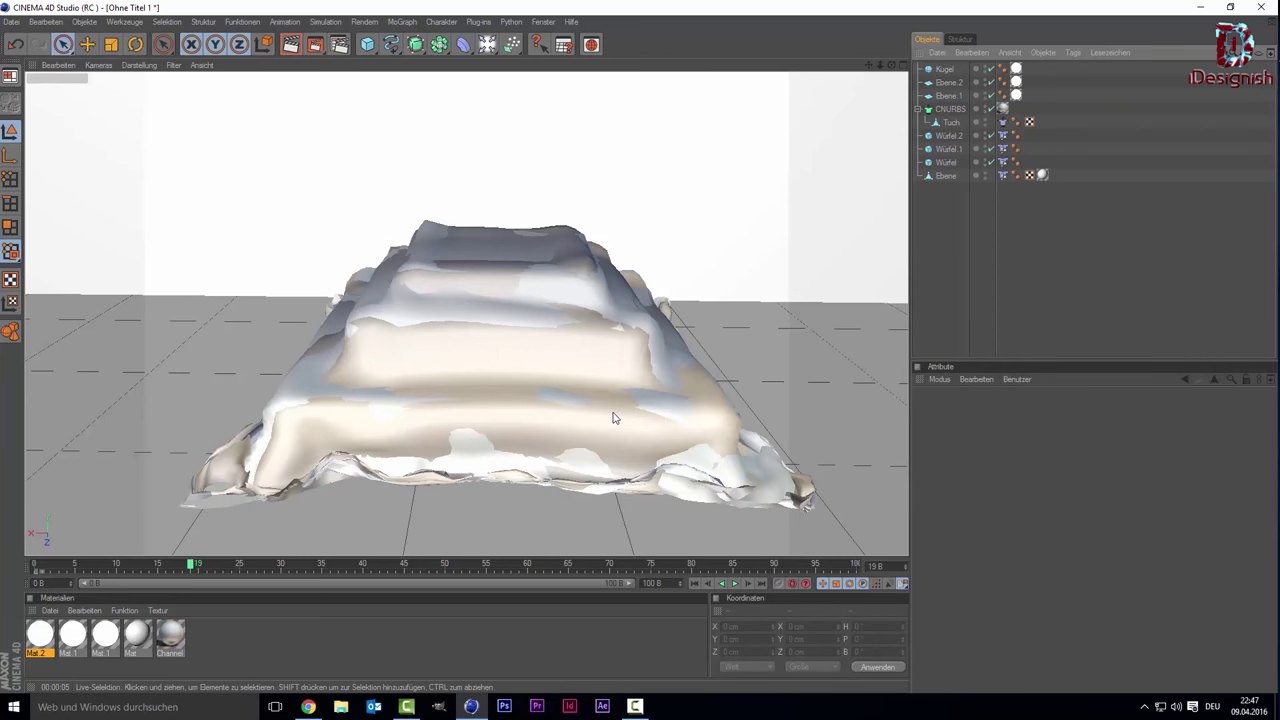
{"action": "left_click", "coordinate": [958, 110]}
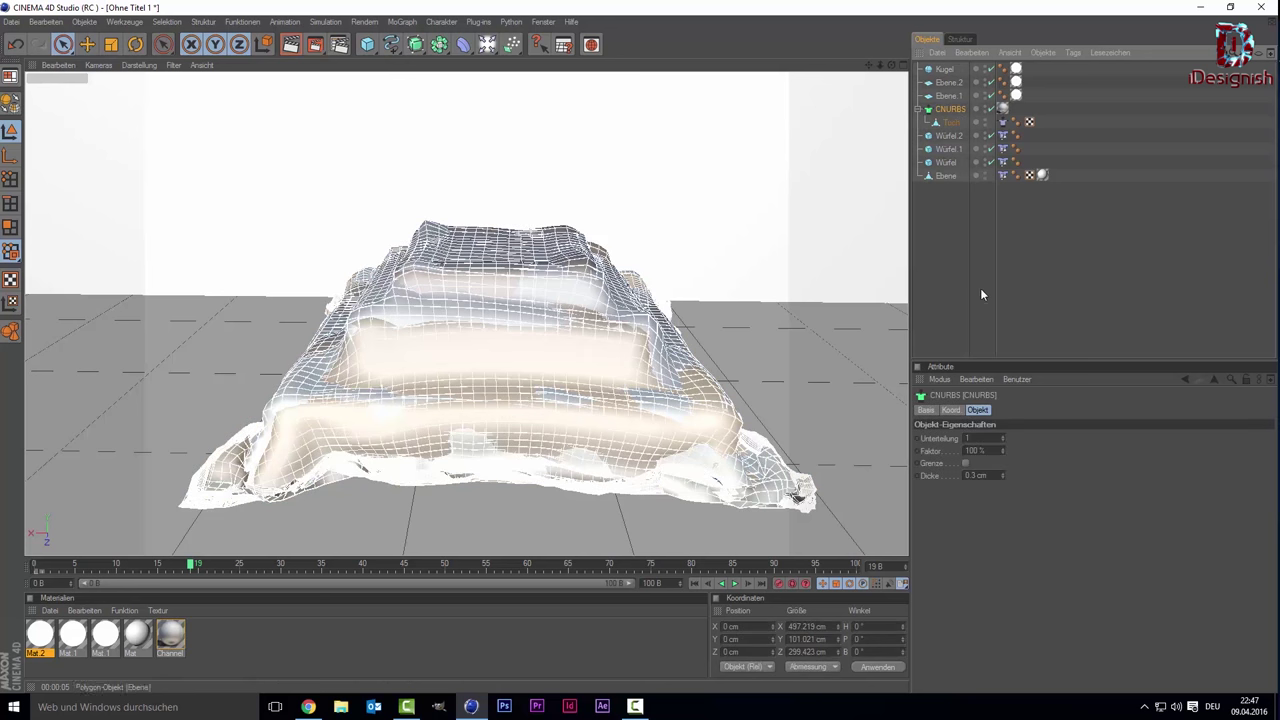
{"action": "left_click", "coordinate": [993, 437]}
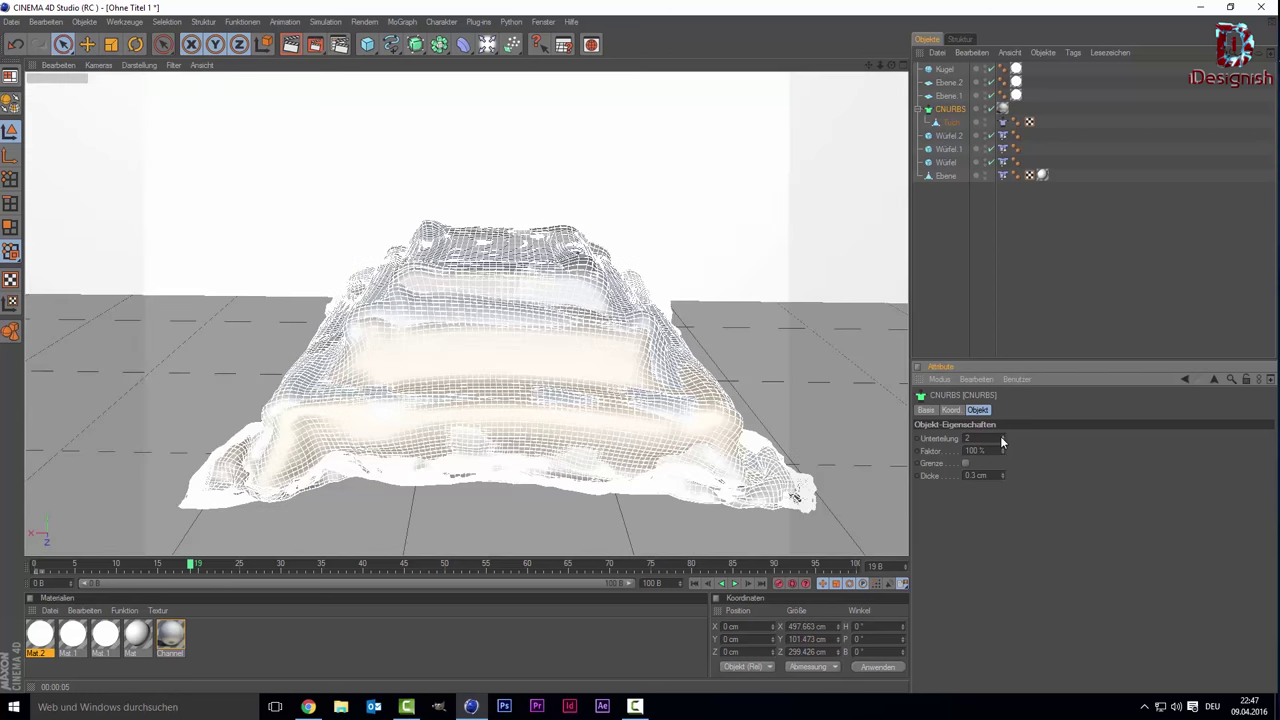
{"action": "left_click", "coordinate": [1000, 436]}
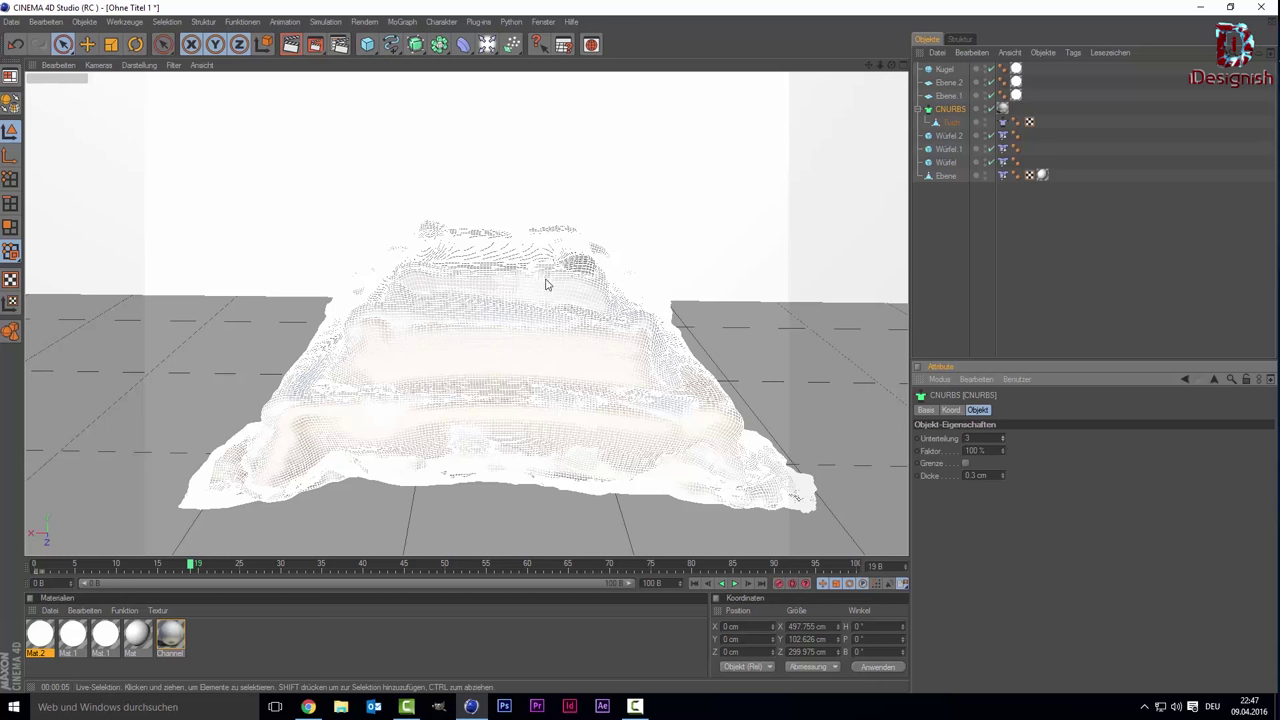
{"action": "left_click", "coordinate": [1054, 287]}
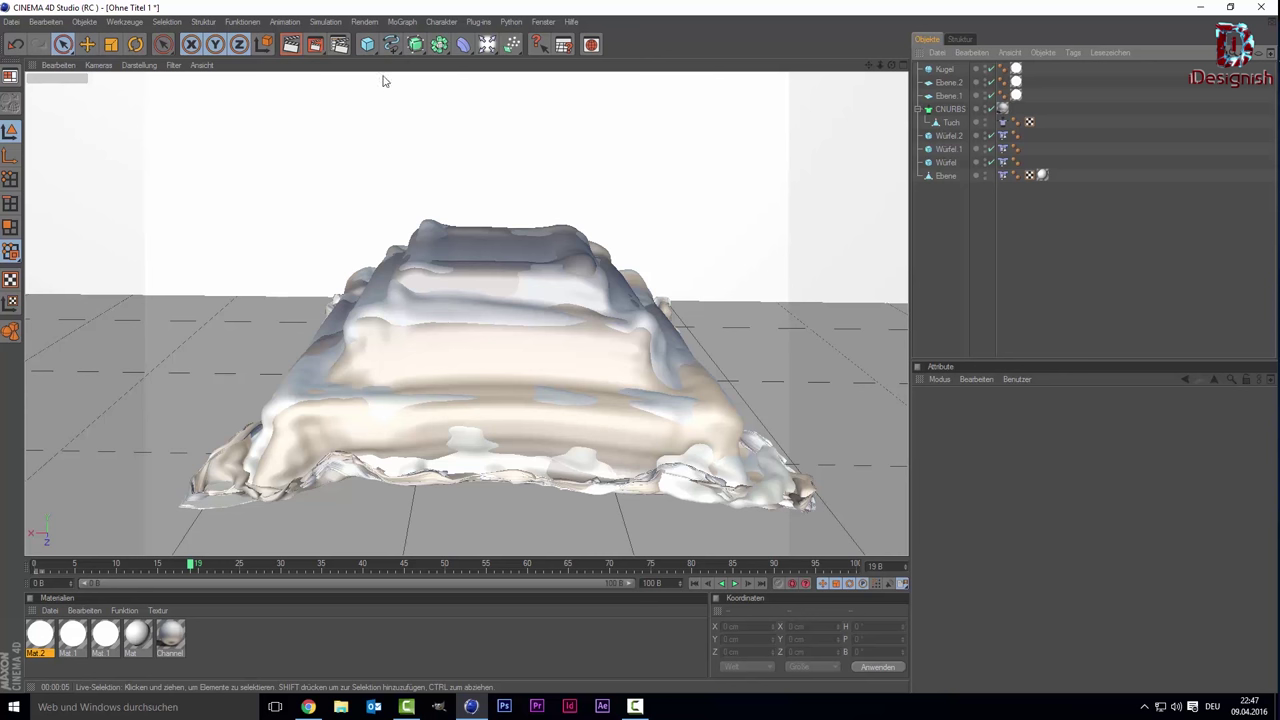
Step: Uncheck Global Illumination in the render effects and re-render the viewport preview
{"action": "left_click", "coordinate": [322, 50]}
{"action": "left_click", "coordinate": [339, 45]}
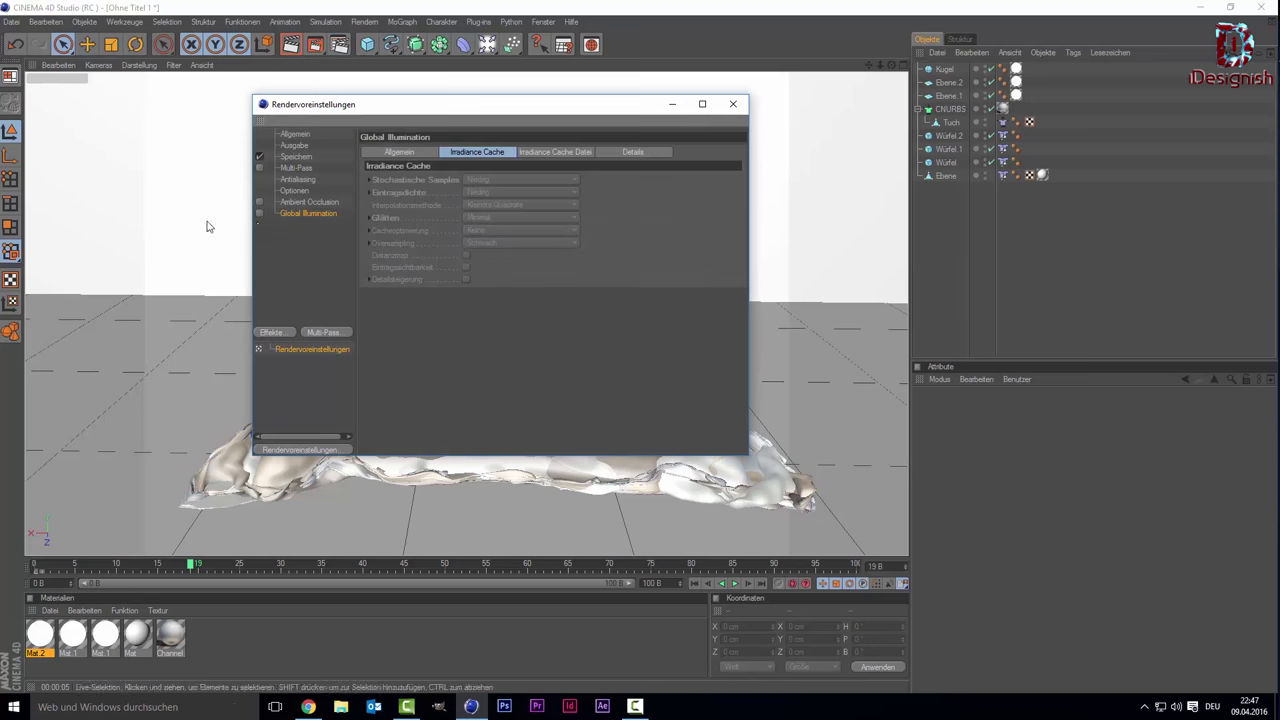
{"action": "left_click", "coordinate": [259, 213]}
{"action": "left_click", "coordinate": [259, 213]}
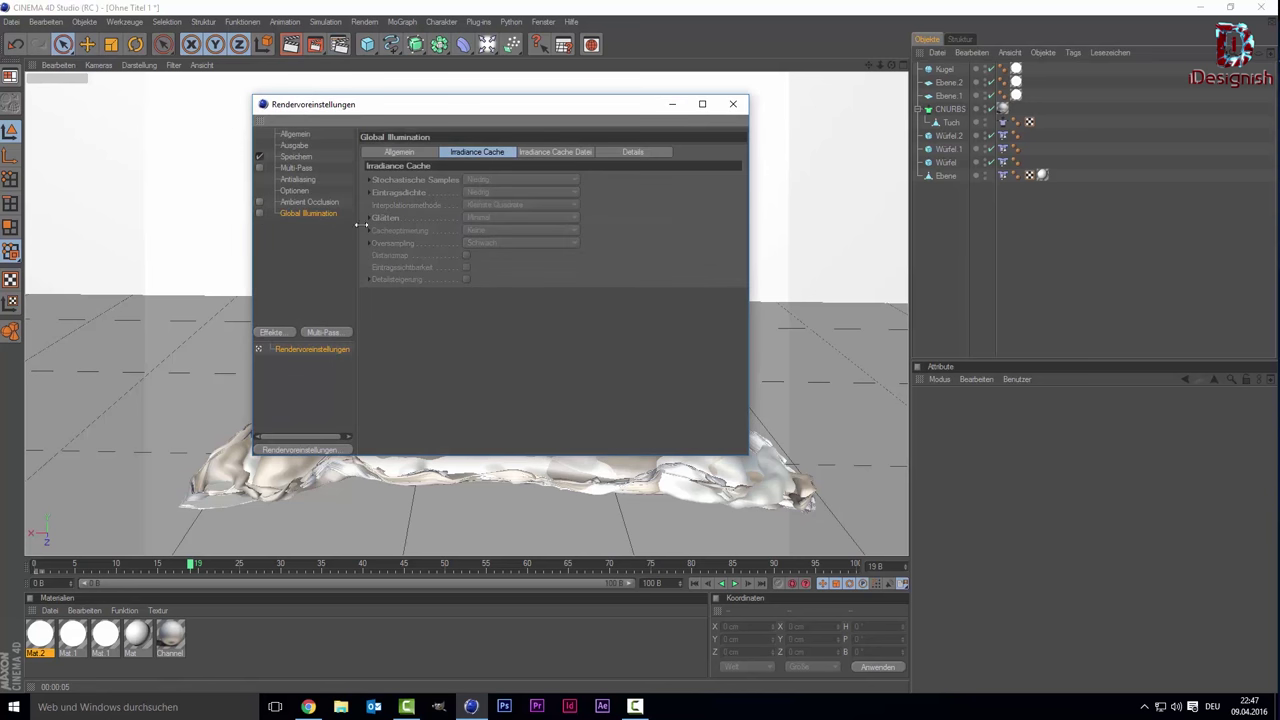
{"action": "left_click", "coordinate": [733, 104]}
{"action": "left_click", "coordinate": [299, 50]}
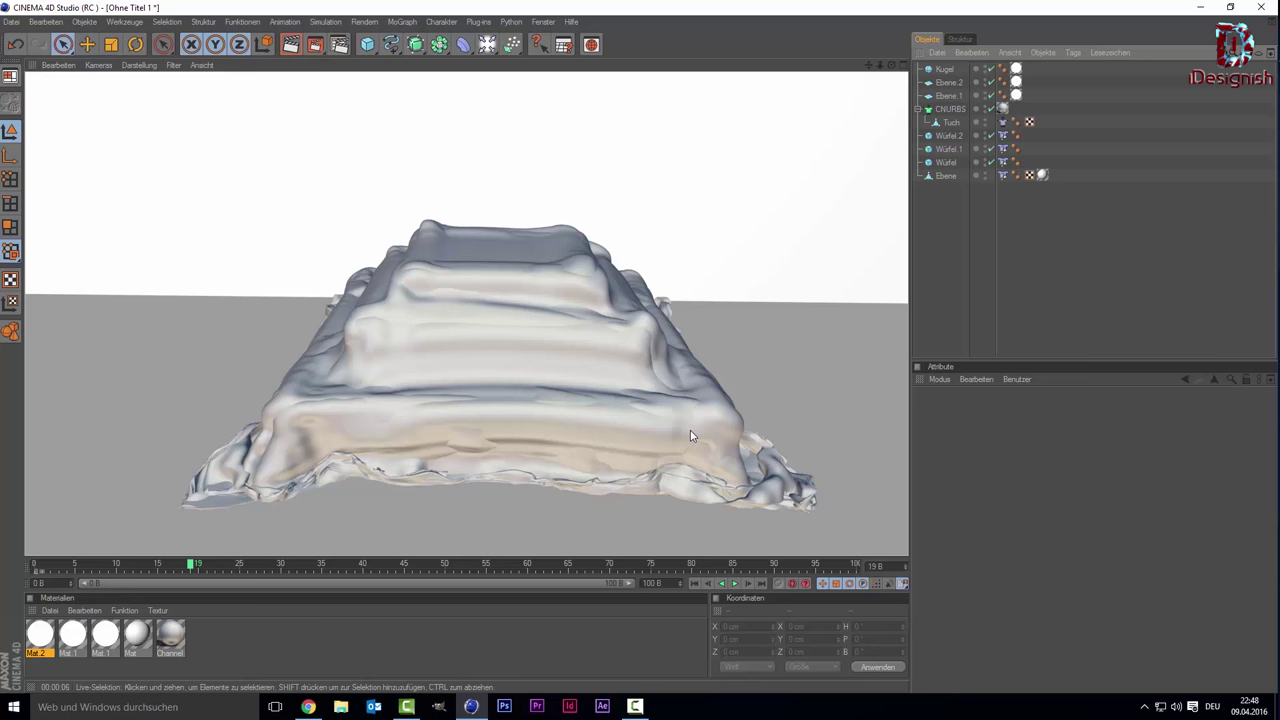
Step: Render a preview of the scene and delete the glowing Kugel sphere
{"action": "left_click", "coordinate": [773, 337]}
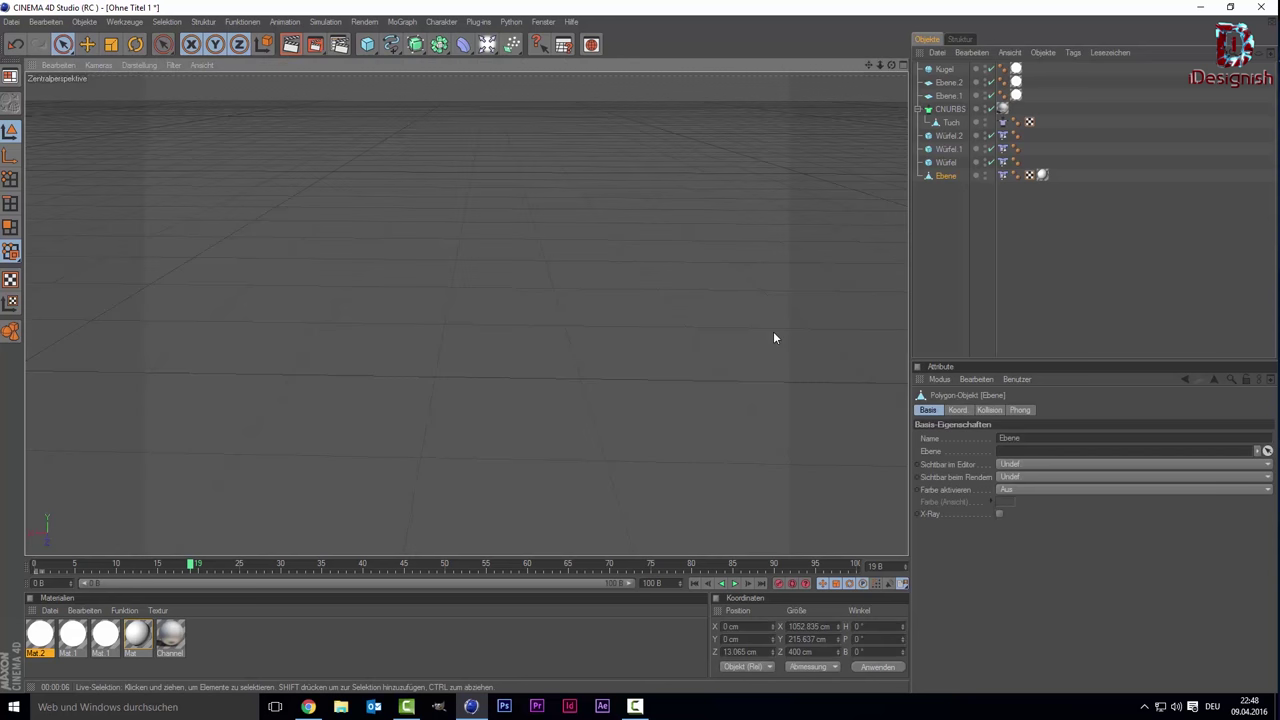
{"action": "key", "text": "ctrl+r"}
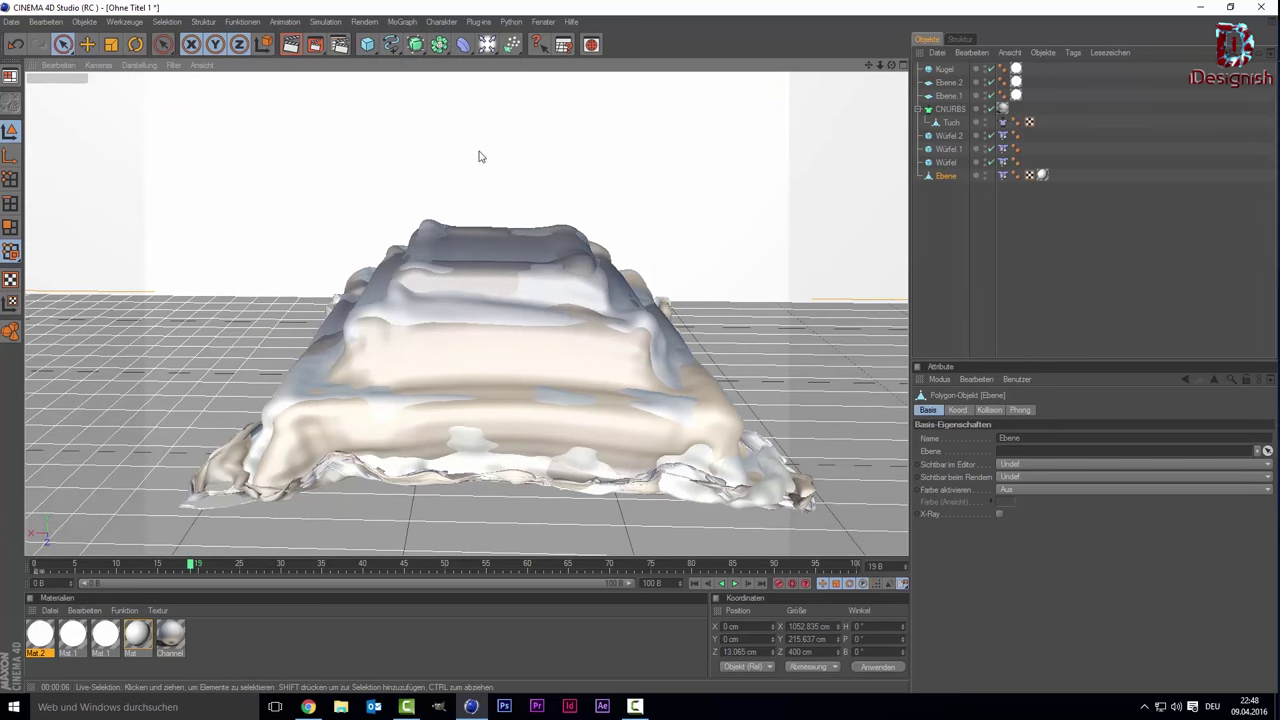
{"action": "scroll", "coordinate": [486, 186], "scroll_direction": "down", "scroll_amount": 2}
{"action": "scroll", "coordinate": [489, 186], "scroll_direction": "down", "scroll_amount": 2}
{"action": "scroll", "coordinate": [567, 188], "scroll_direction": "down", "scroll_amount": 2}
{"action": "scroll", "coordinate": [567, 188], "scroll_direction": "down", "scroll_amount": 2}
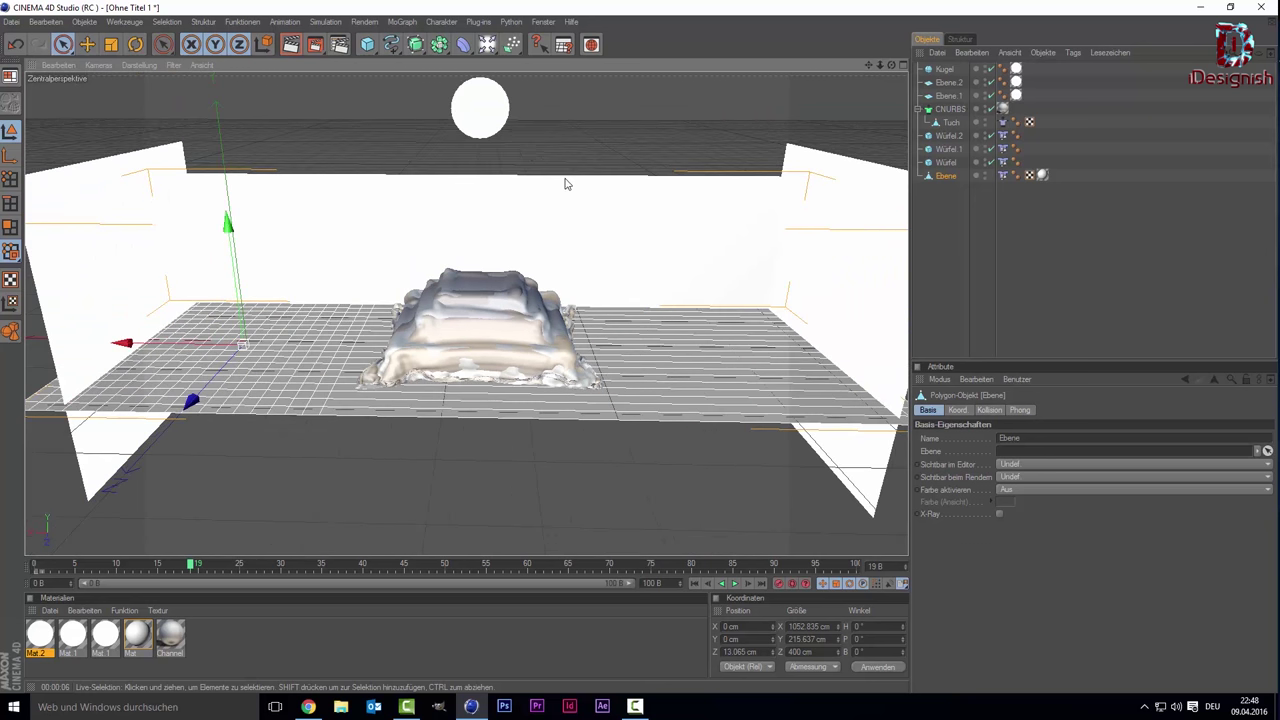
{"action": "left_click", "coordinate": [494, 117]}
{"action": "key", "text": "Delete"}
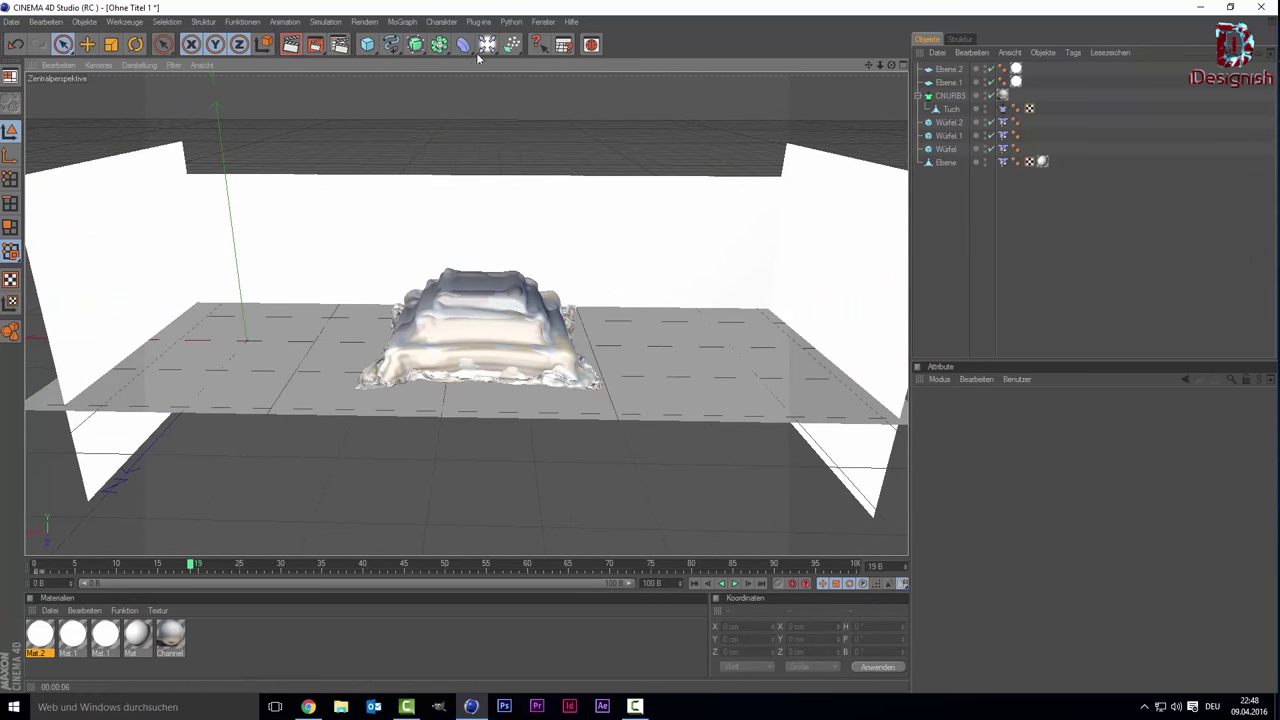
Step: Add a light and place it at X −488 cm, Y ≈ 124 cm
{"action": "left_click_drag", "start_coordinate": [486, 50], "coordinate": [527, 54]}
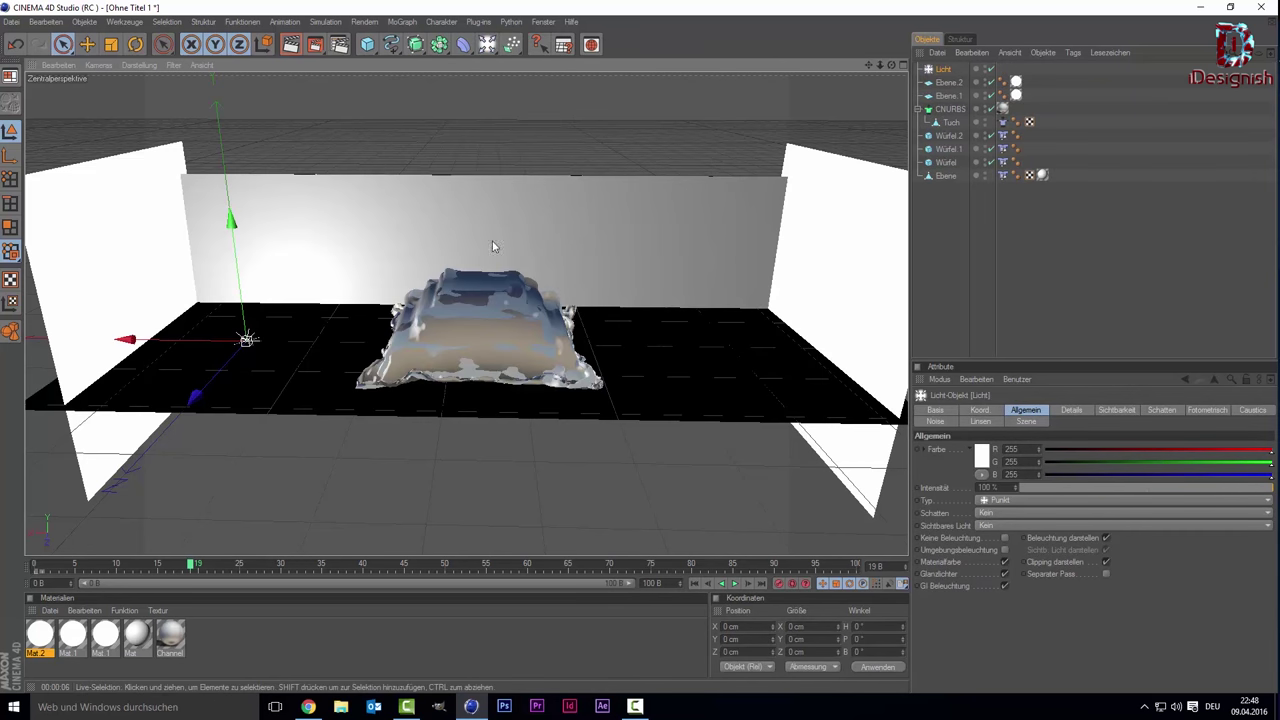
{"action": "left_click_drag", "start_coordinate": [122, 339], "coordinate": [28, 346]}
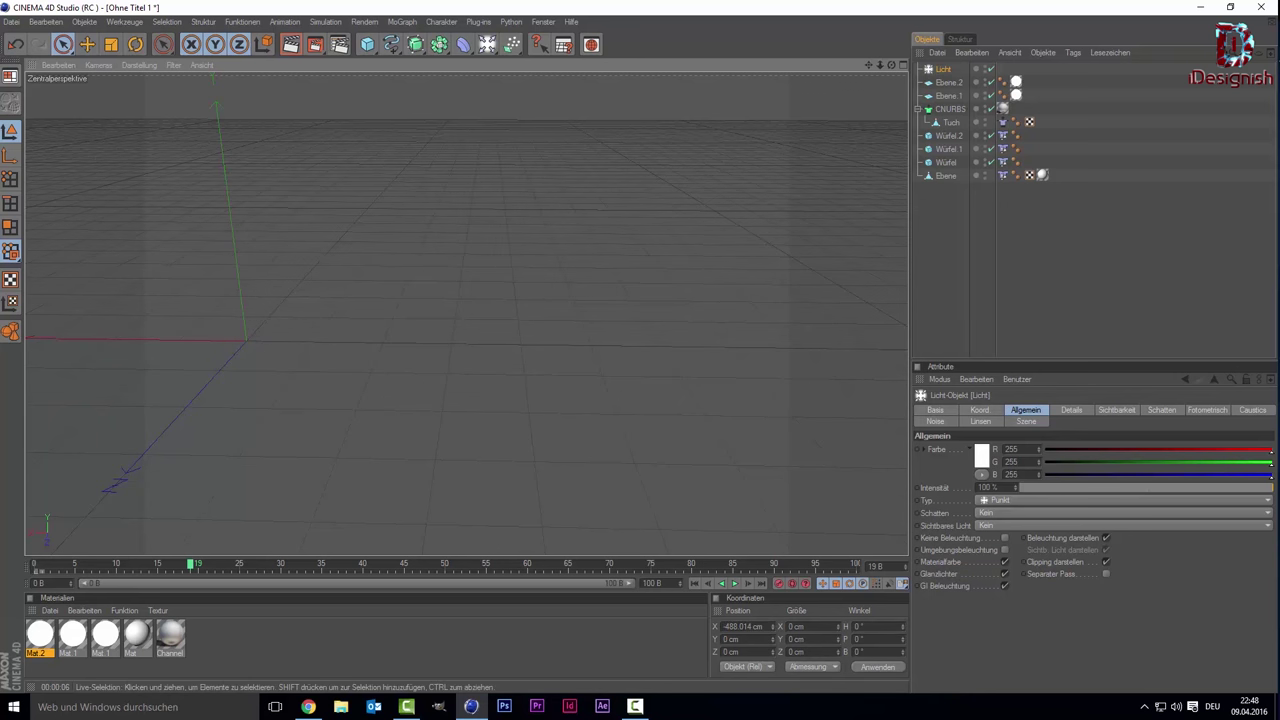
{"action": "left_click_drag", "start_coordinate": [588, 305], "coordinate": [638, 266]}
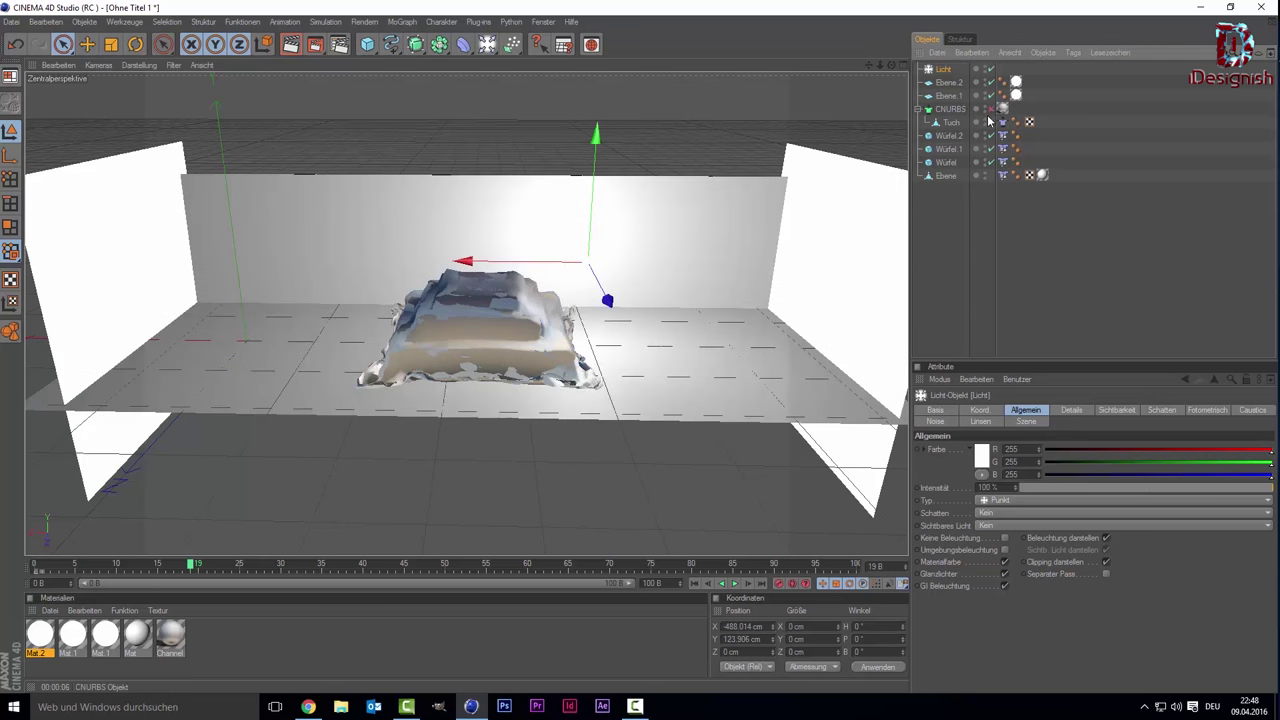
Step: Hide the Tuch cloth and move the light up over the podium
{"action": "left_click", "coordinate": [988, 121]}
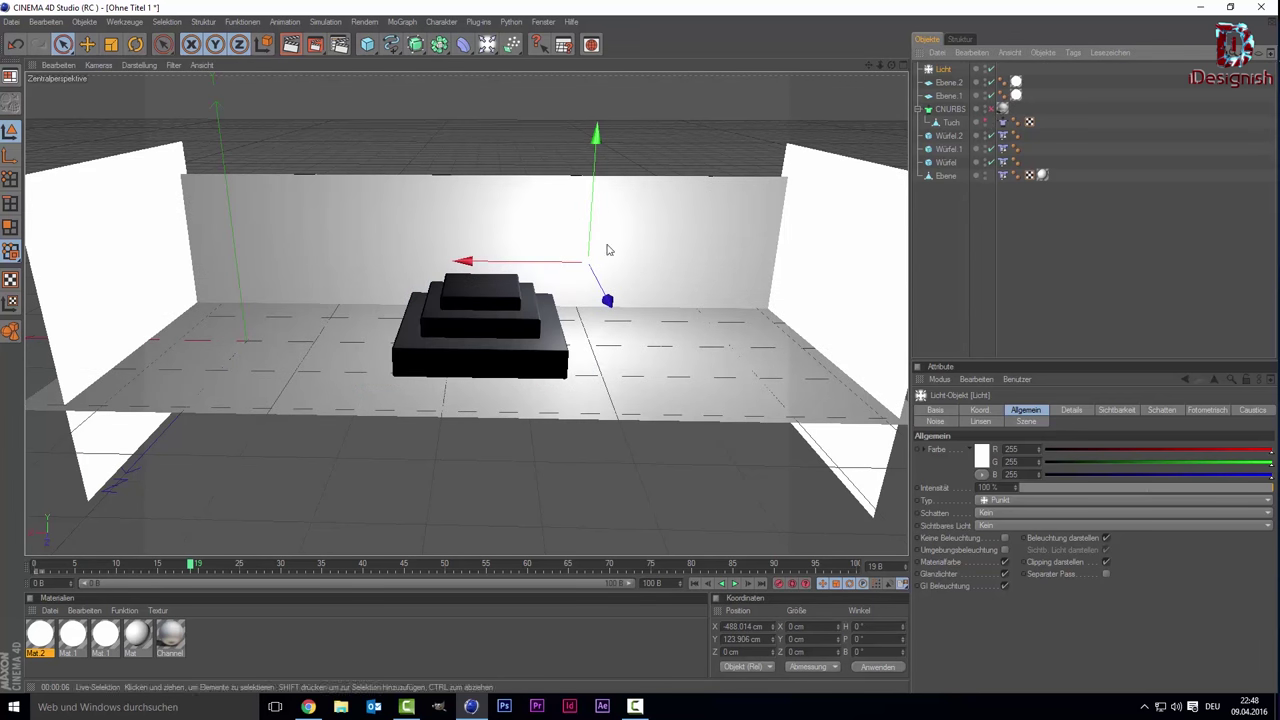
{"action": "left_click_drag", "start_coordinate": [537, 262], "coordinate": [480, 262]}
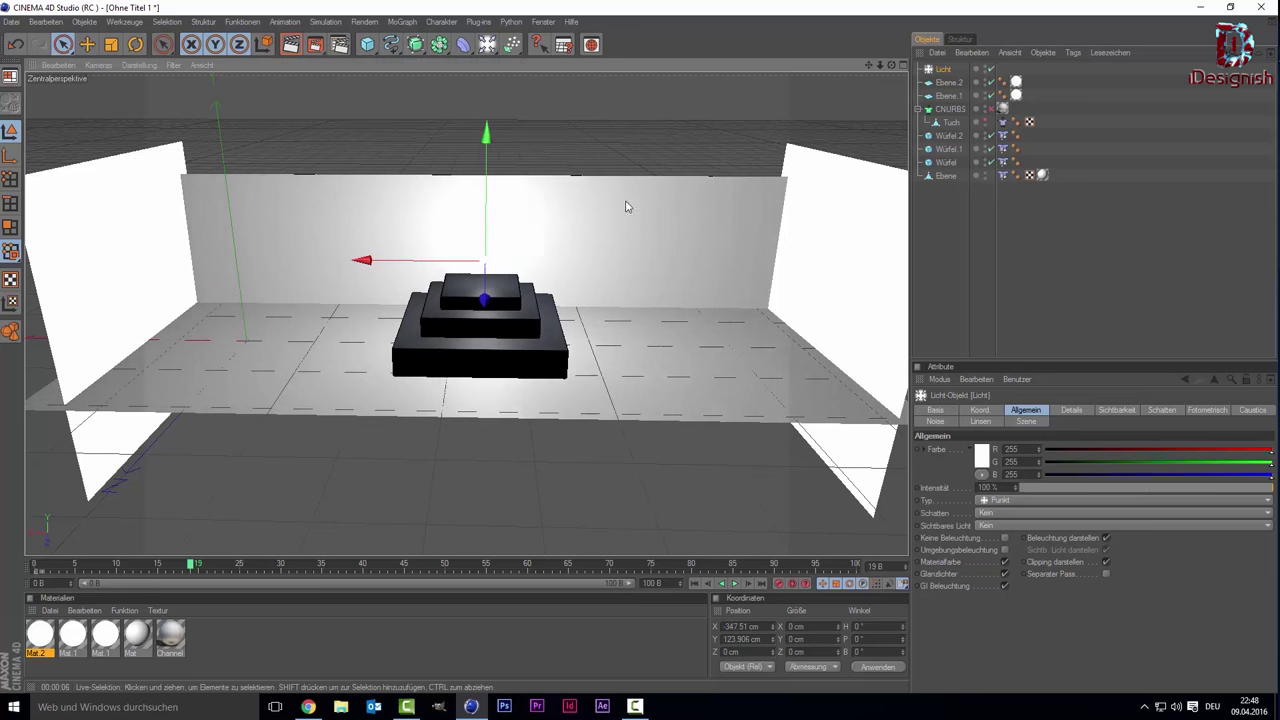
{"action": "left_click_drag", "start_coordinate": [488, 219], "coordinate": [488, 123]}
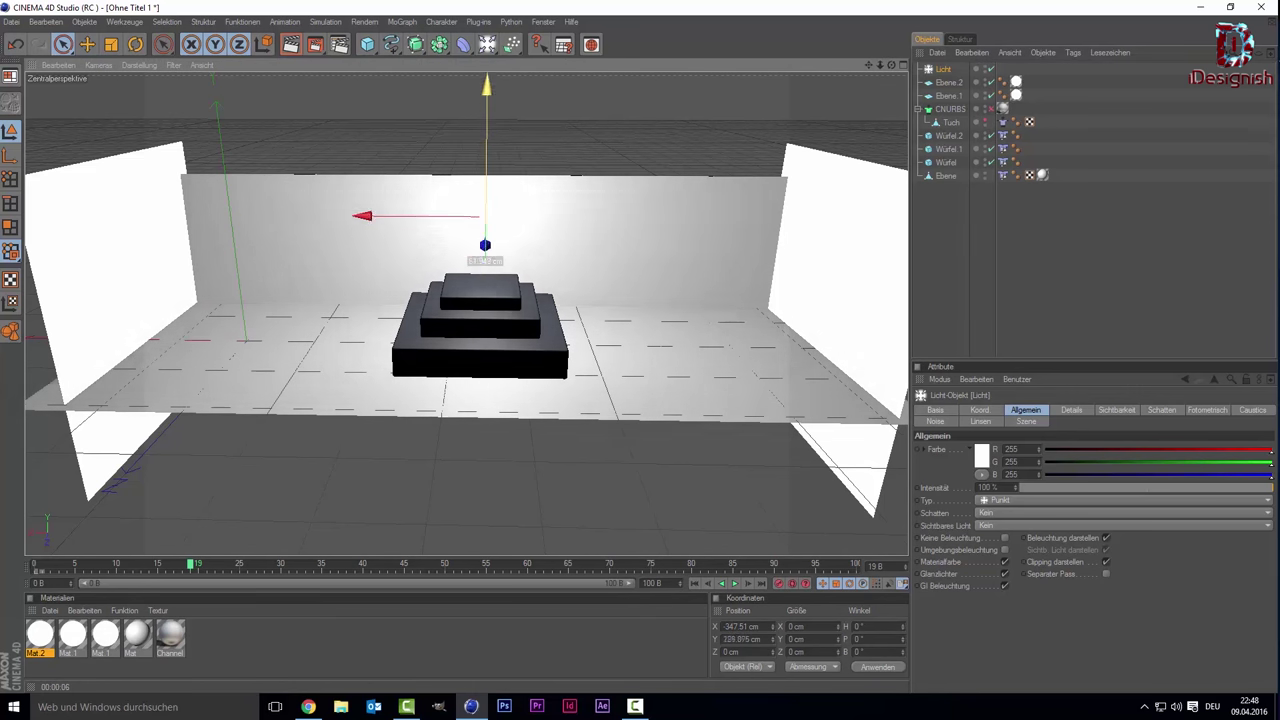
{"action": "left_click_drag", "start_coordinate": [486, 200], "coordinate": [486, 167]}
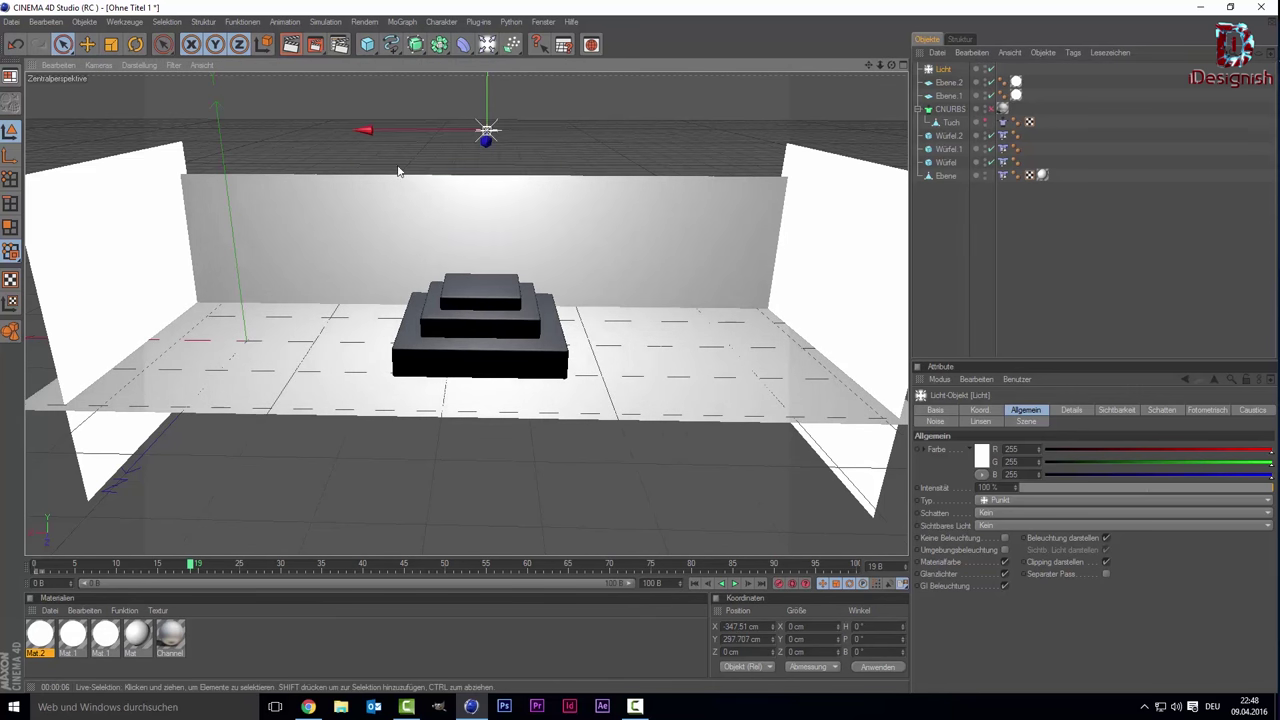
{"action": "left_click_drag", "start_coordinate": [430, 131], "coordinate": [525, 117]}
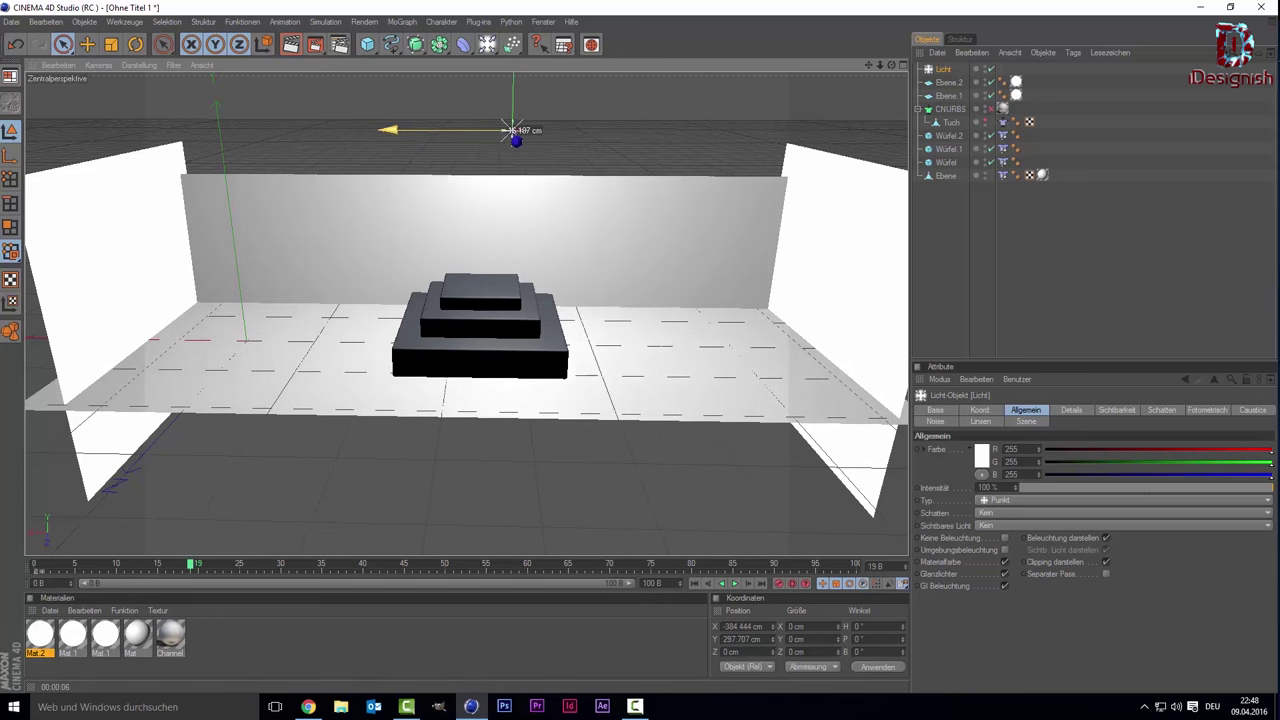
Step: Give the light soft shadow maps (Shad.-Maps Weich) and volumetric visible light
{"action": "left_click", "coordinate": [988, 514]}
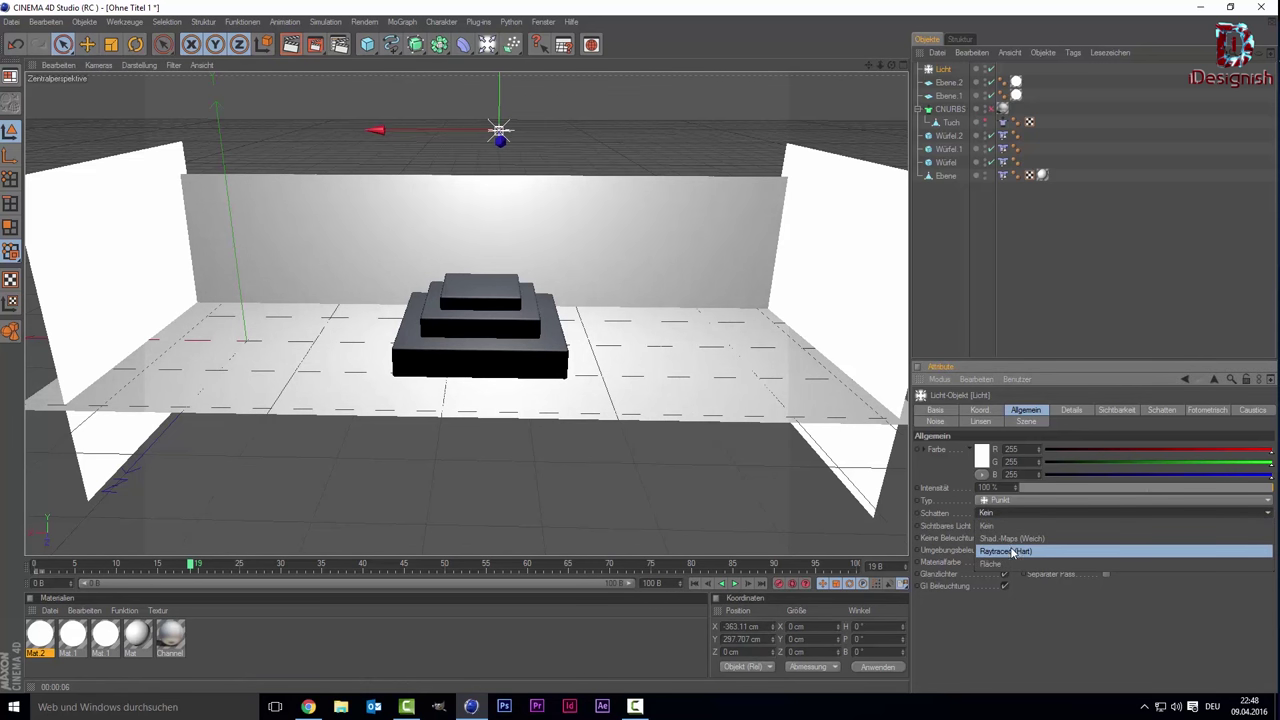
{"action": "left_click", "coordinate": [1014, 535]}
{"action": "left_click", "coordinate": [1010, 513]}
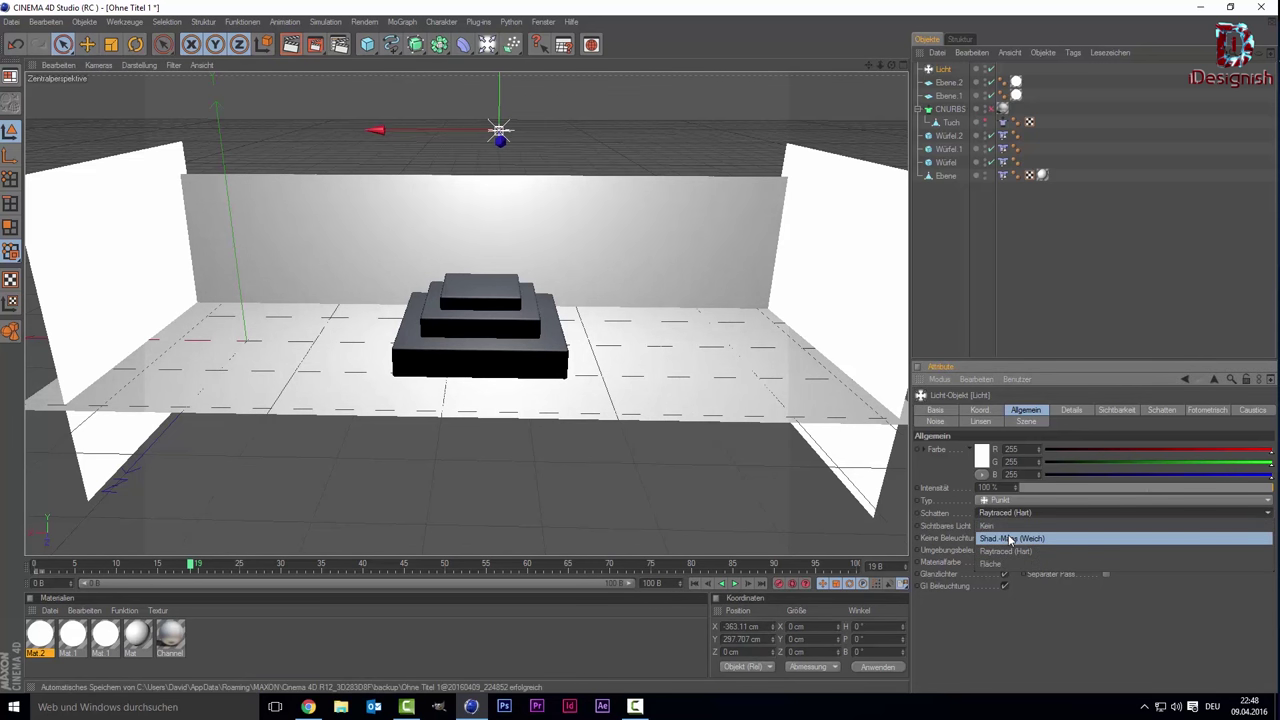
{"action": "left_click", "coordinate": [1004, 528]}
{"action": "left_click", "coordinate": [1004, 525]}
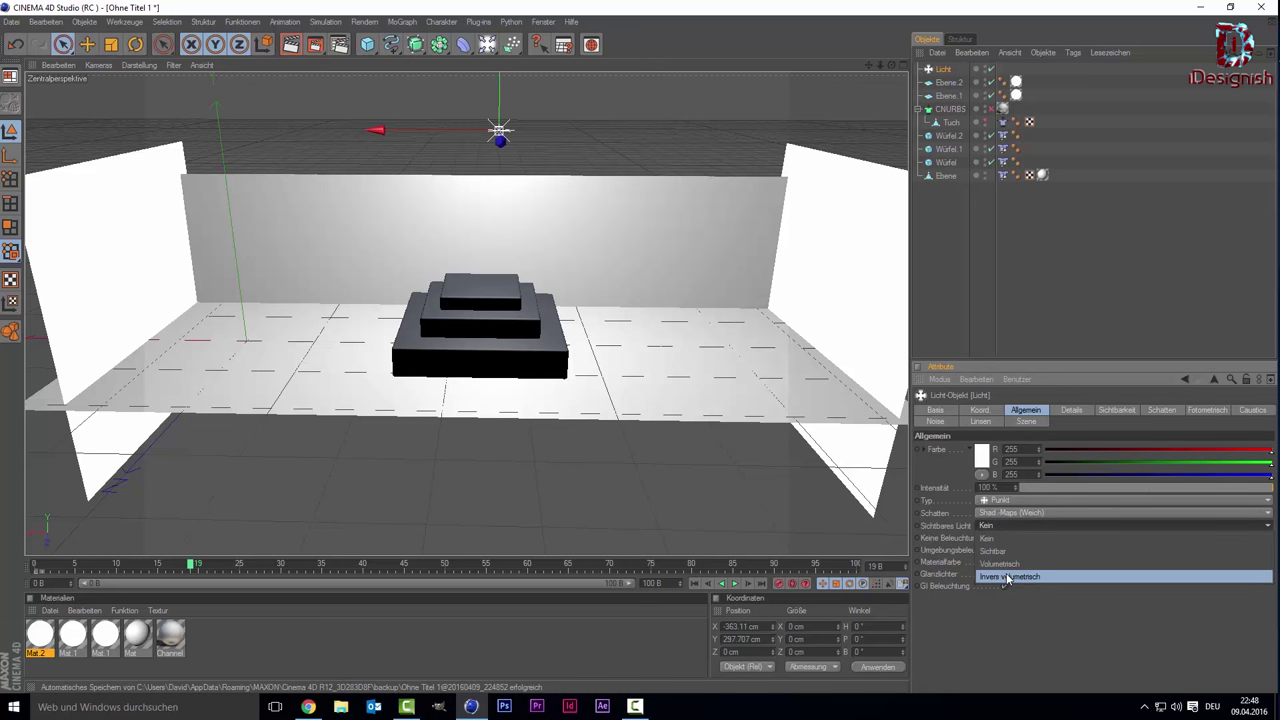
{"action": "left_click", "coordinate": [1006, 565]}
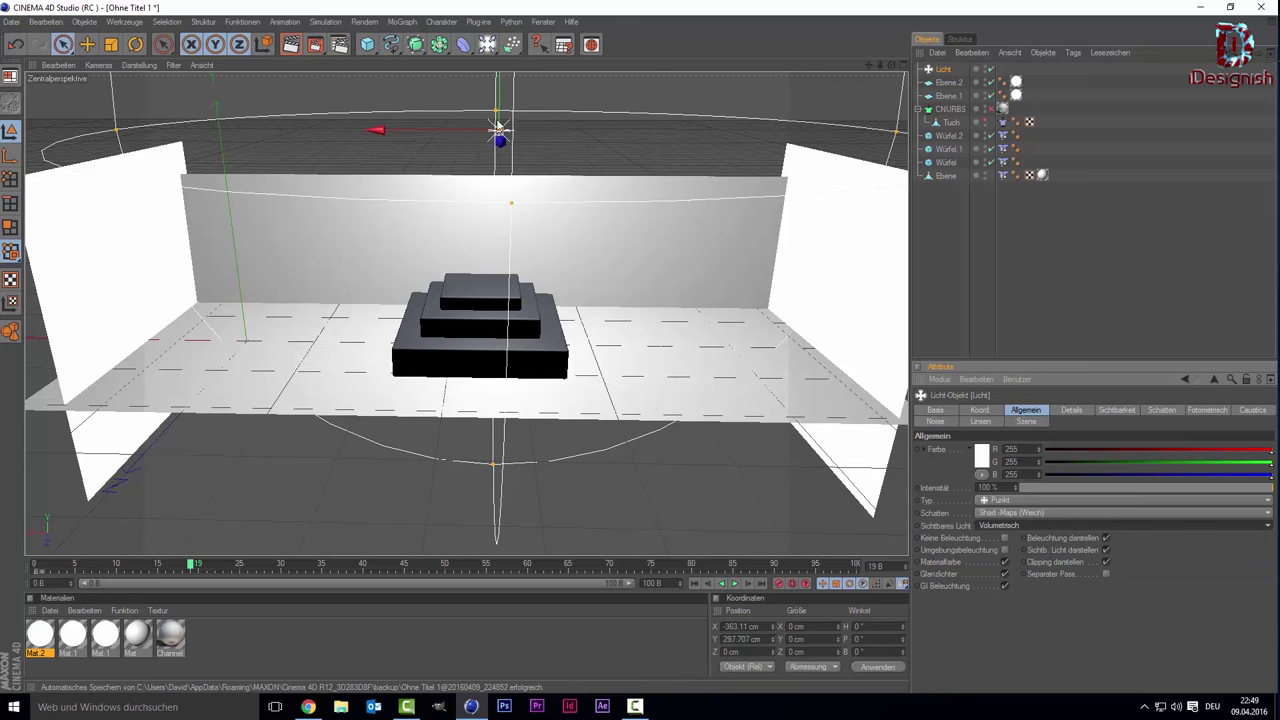
Step: Lower the light to about 242 cm above the podium
{"action": "left_click_drag", "start_coordinate": [501, 99], "coordinate": [500, 139]}
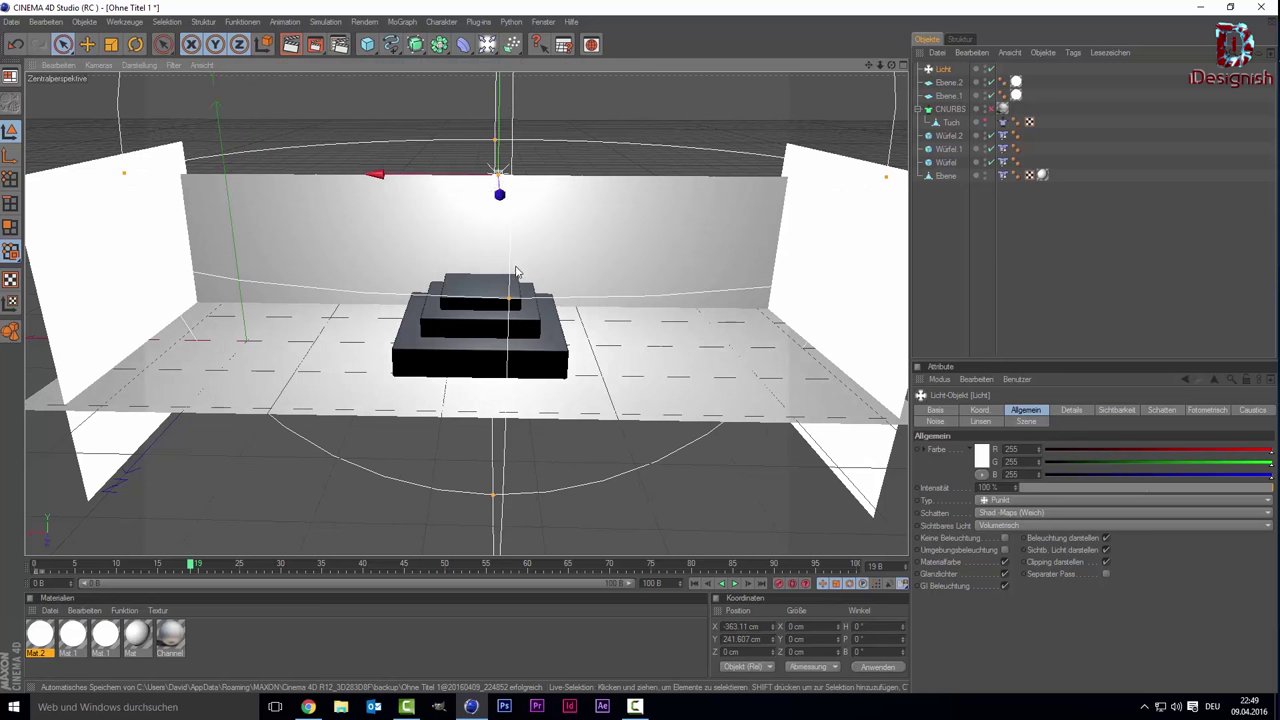
{"action": "scroll", "coordinate": [517, 271], "scroll_direction": "up", "scroll_amount": 3}
{"action": "scroll", "coordinate": [518, 267], "scroll_direction": "up", "scroll_amount": 3}
{"action": "scroll", "coordinate": [522, 270], "scroll_direction": "up", "scroll_amount": 2}
{"action": "scroll", "coordinate": [525, 262], "scroll_direction": "down", "scroll_amount": 2}
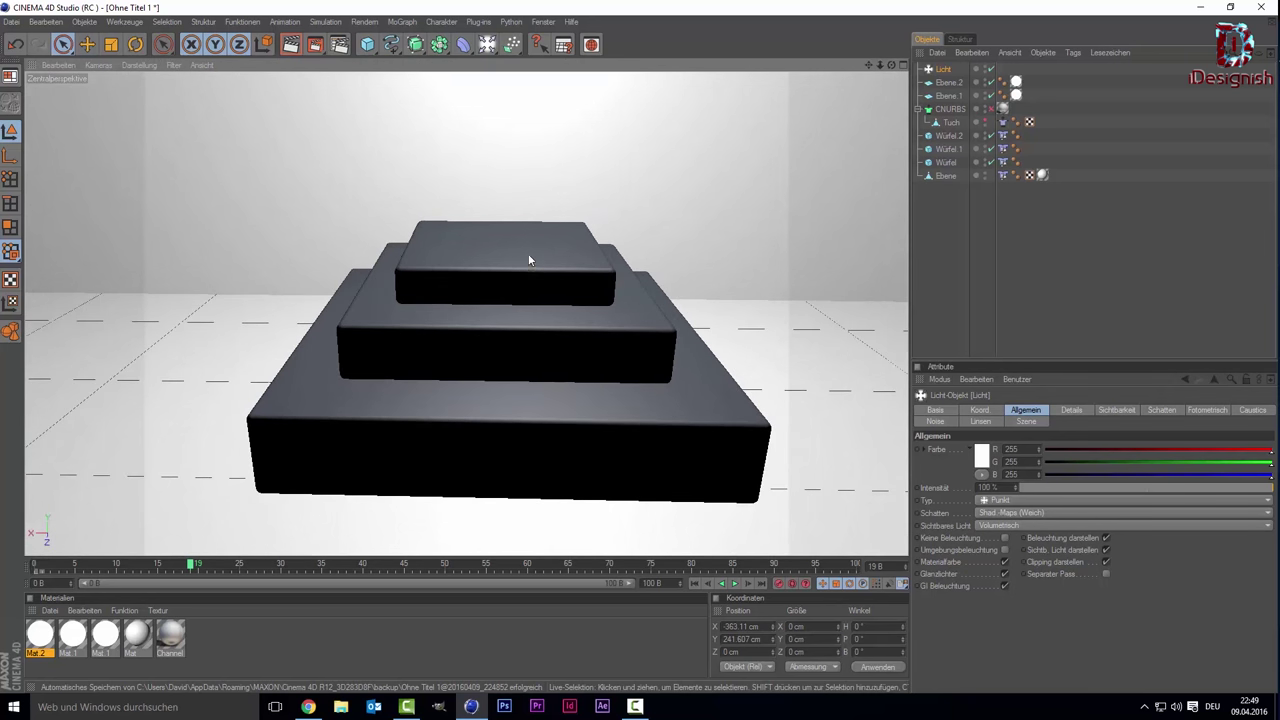
{"action": "left_click_drag", "start_coordinate": [868, 65], "coordinate": [868, 58]}
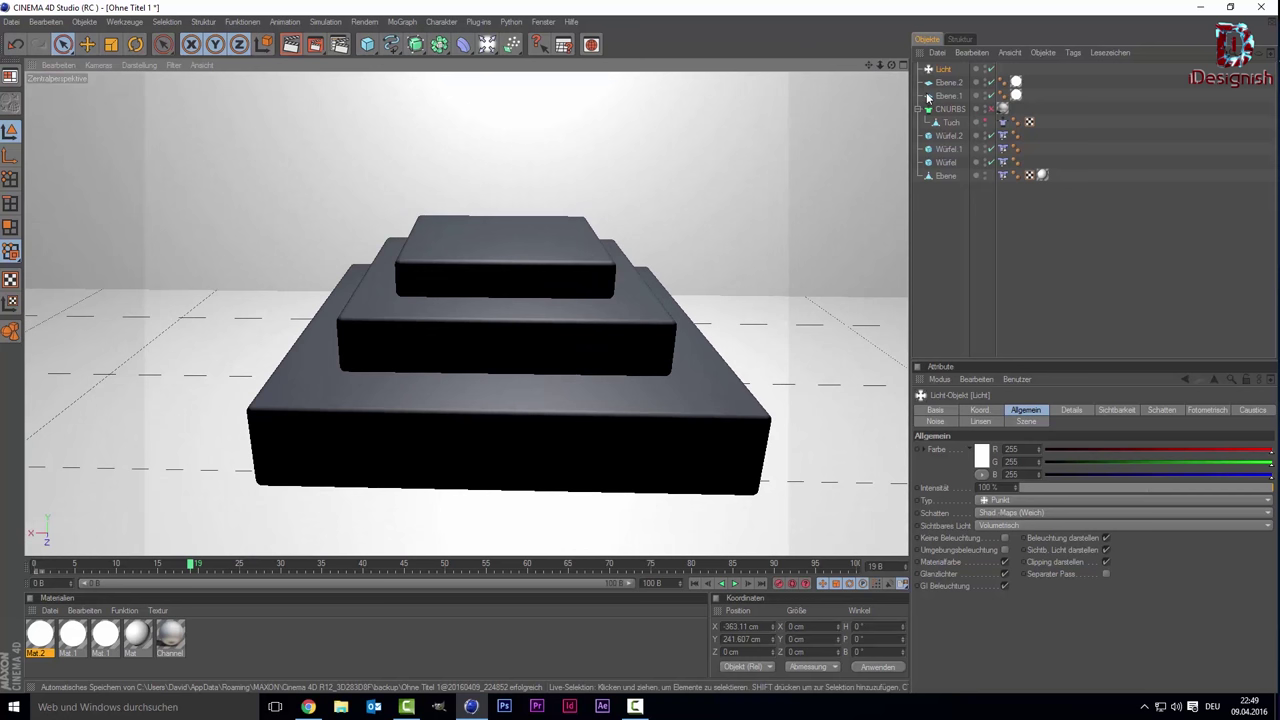
Step: Unhide the Tuch cloth, enable Global Illumination in the render settings, and render the viewport
{"action": "left_click", "coordinate": [985, 121]}
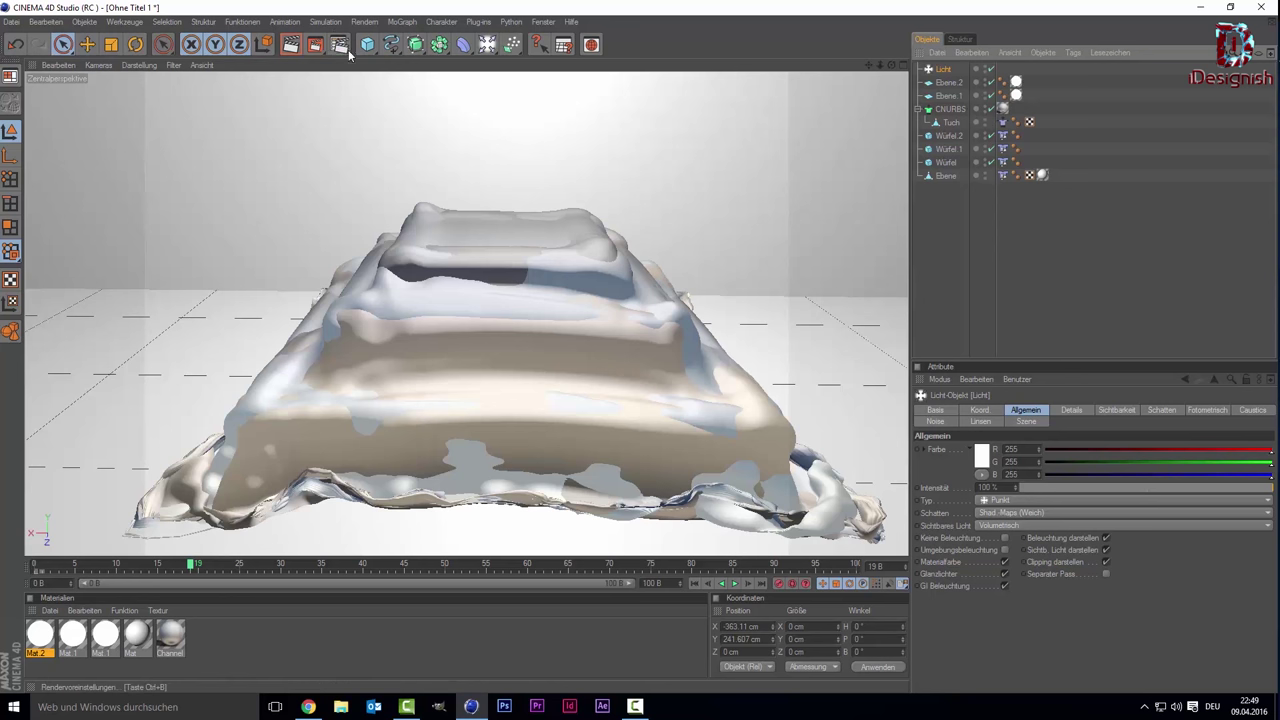
{"action": "key", "text": "ctrl+b"}
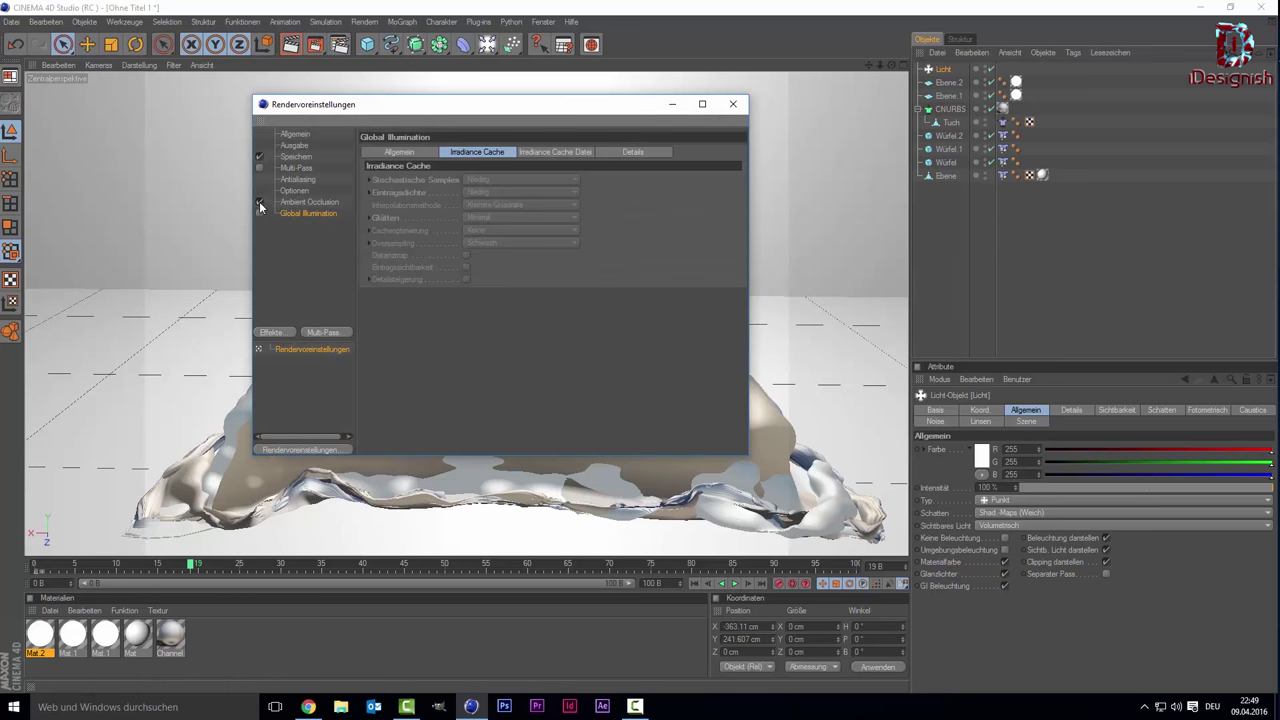
{"action": "left_click", "coordinate": [261, 216]}
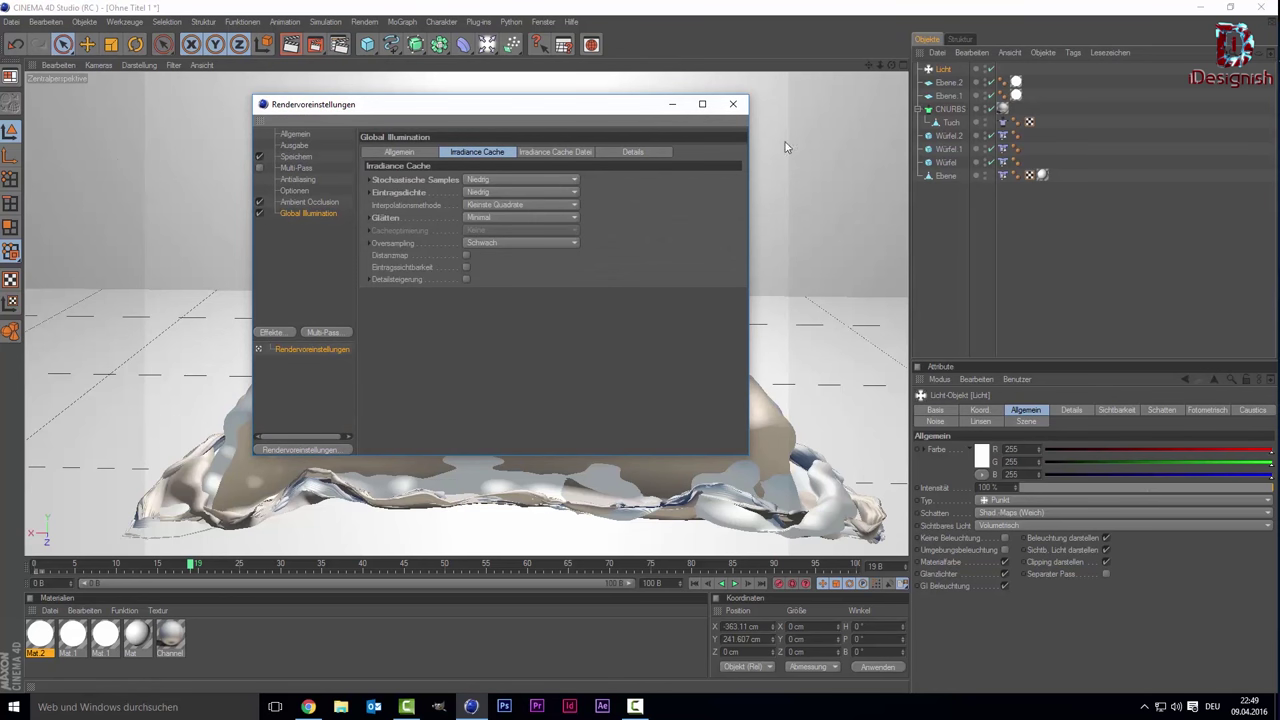
{"action": "left_click", "coordinate": [735, 105]}
{"action": "left_click", "coordinate": [314, 45]}
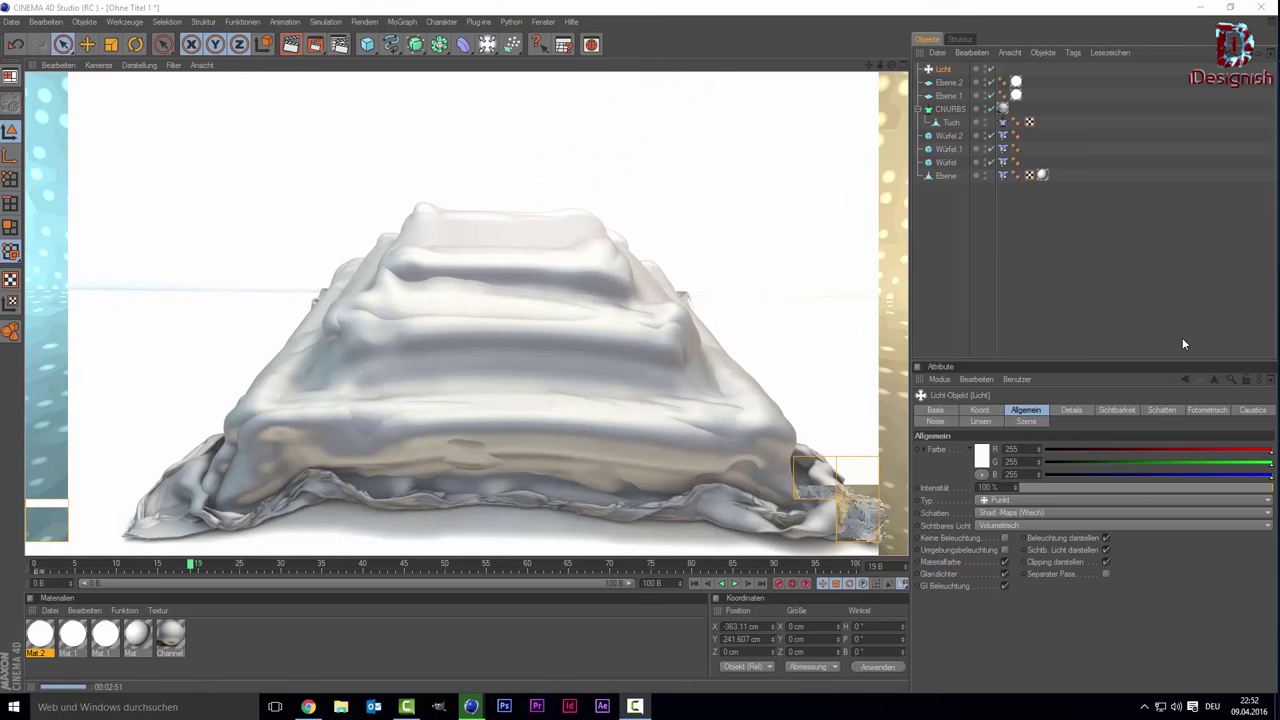
Step: Clear the viewport render, frame the whole scene, and delete the Licht point light
{"action": "left_click", "coordinate": [268, 224]}
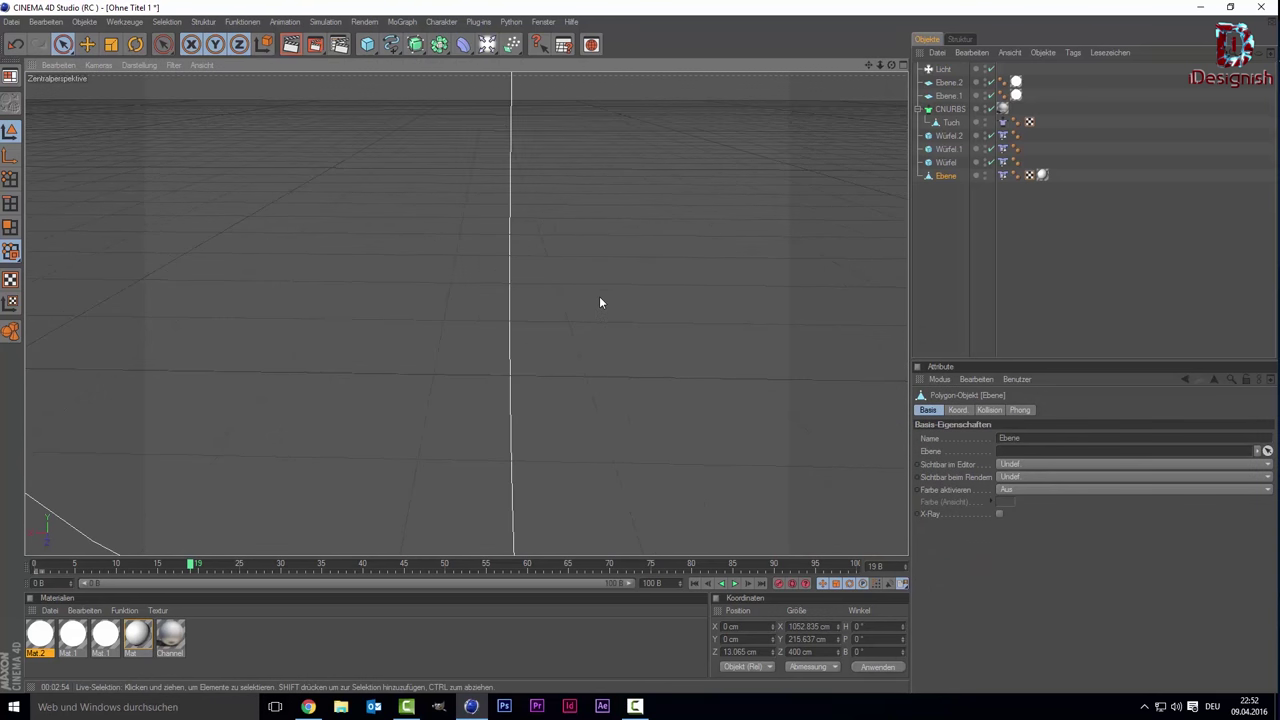
{"action": "key", "text": "h"}
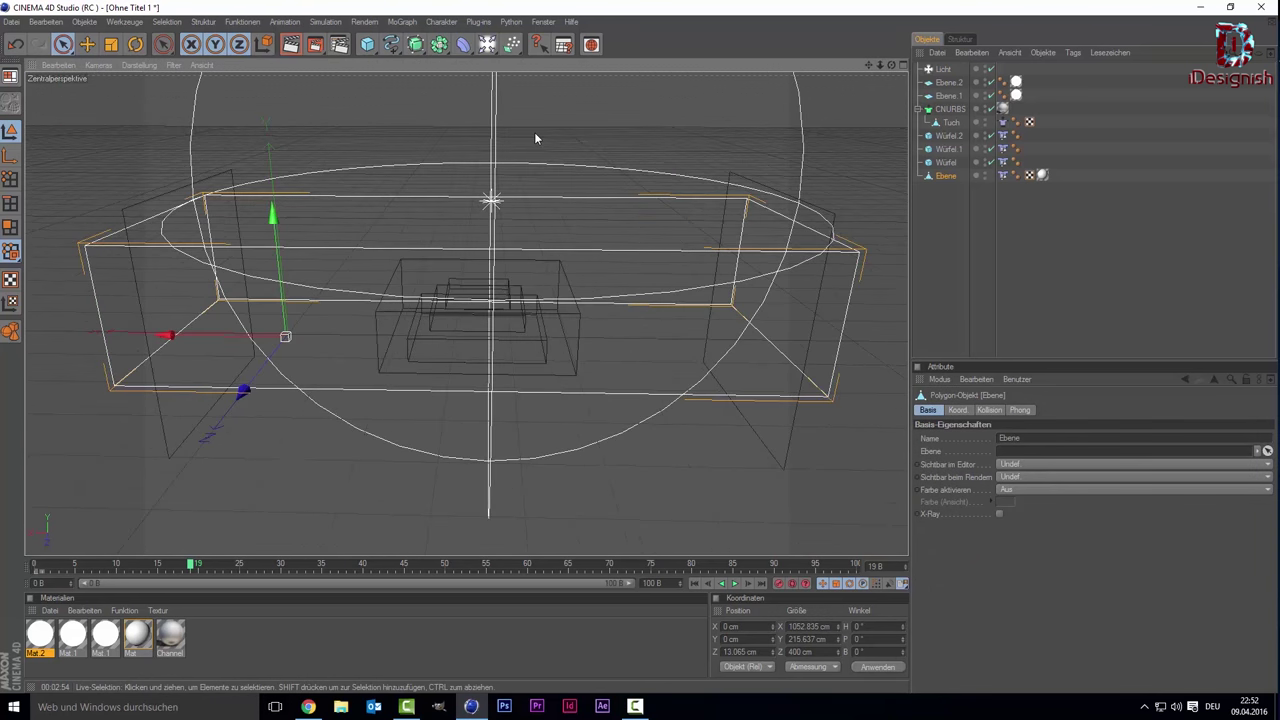
{"action": "left_click", "coordinate": [943, 68]}
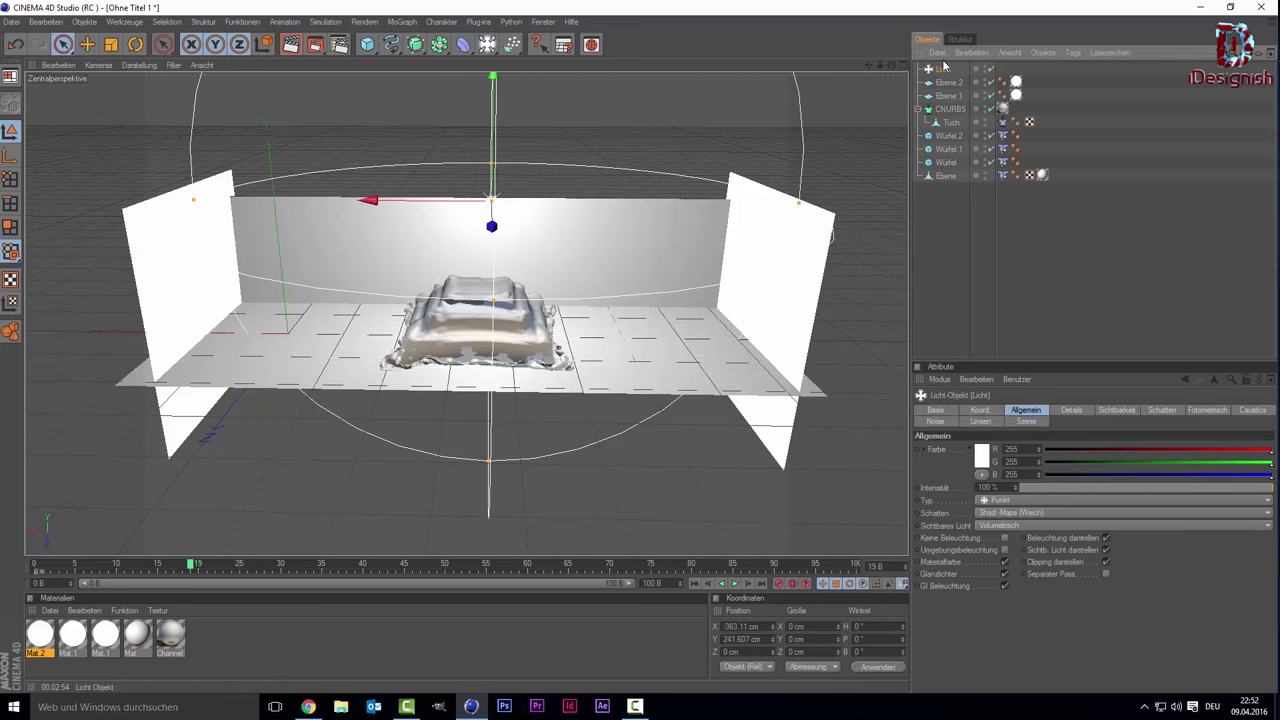
{"action": "key", "text": "Delete"}
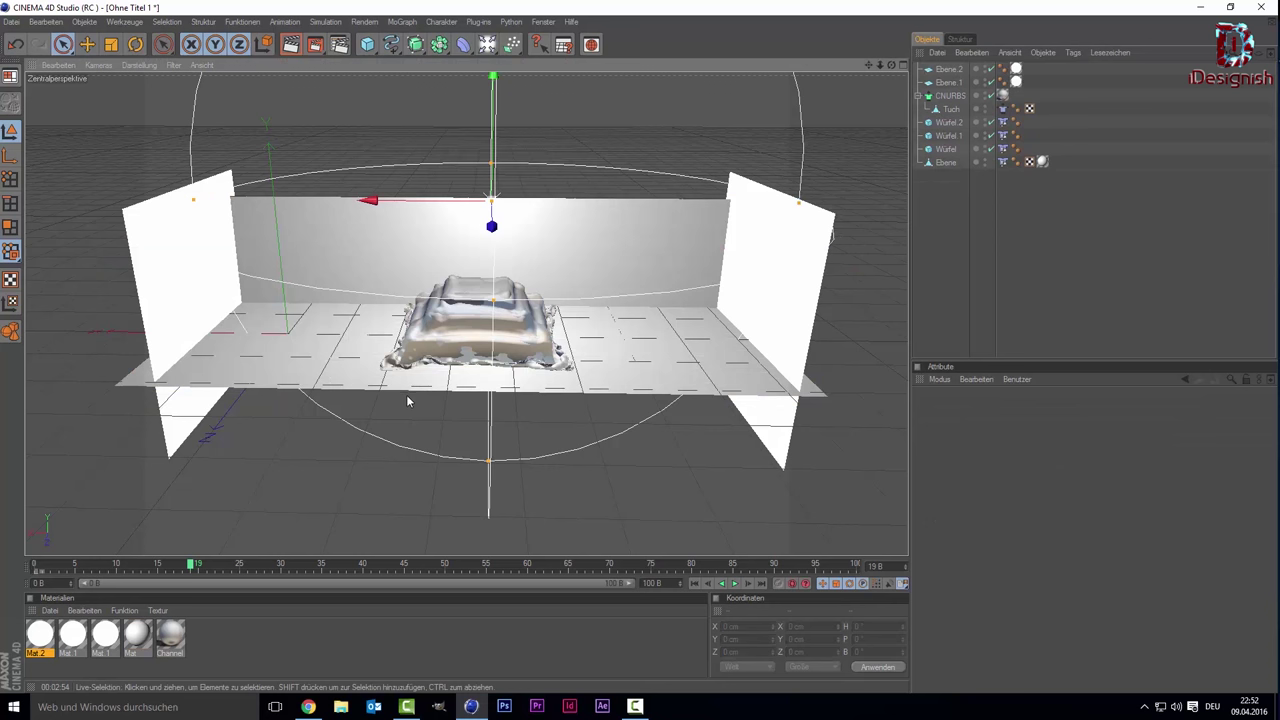
{"action": "scroll", "coordinate": [409, 390], "scroll_direction": "up", "scroll_amount": 5}
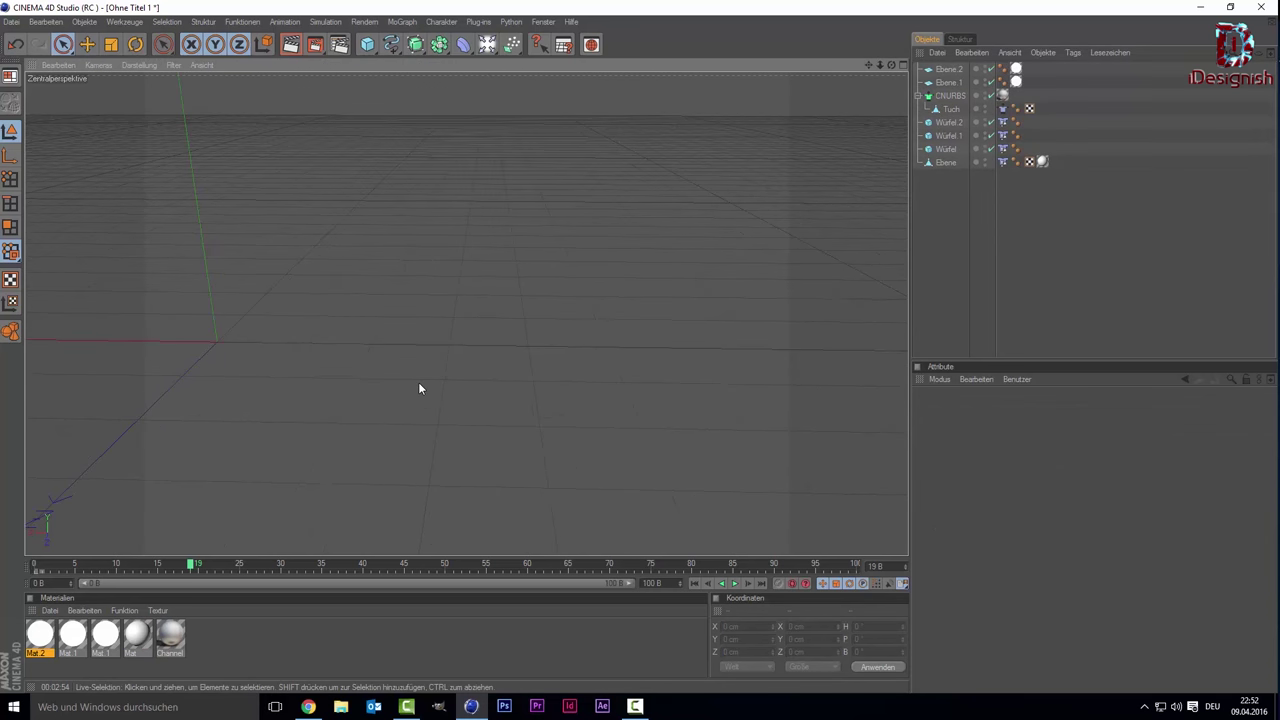
{"action": "scroll", "coordinate": [419, 388], "scroll_direction": "up", "scroll_amount": 1}
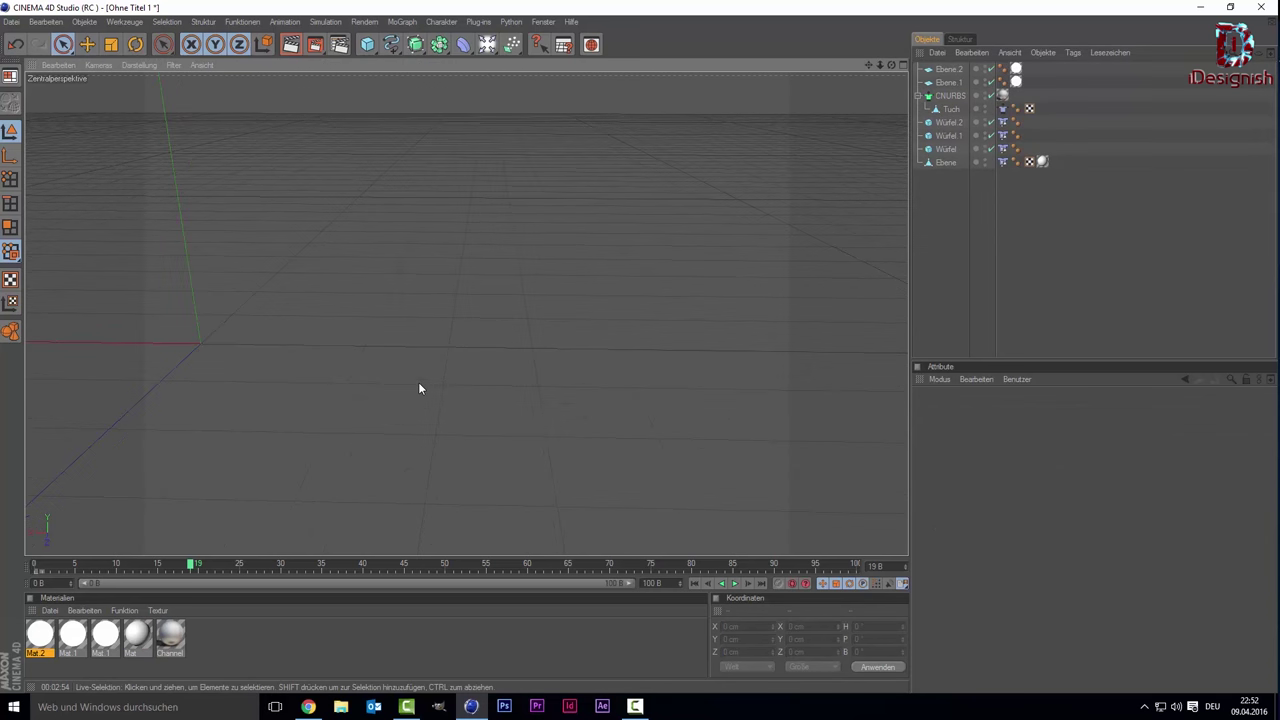
{"action": "scroll", "coordinate": [420, 383], "scroll_direction": "down", "scroll_amount": 6}
{"action": "scroll", "coordinate": [500, 311], "scroll_direction": "up", "scroll_amount": 1}
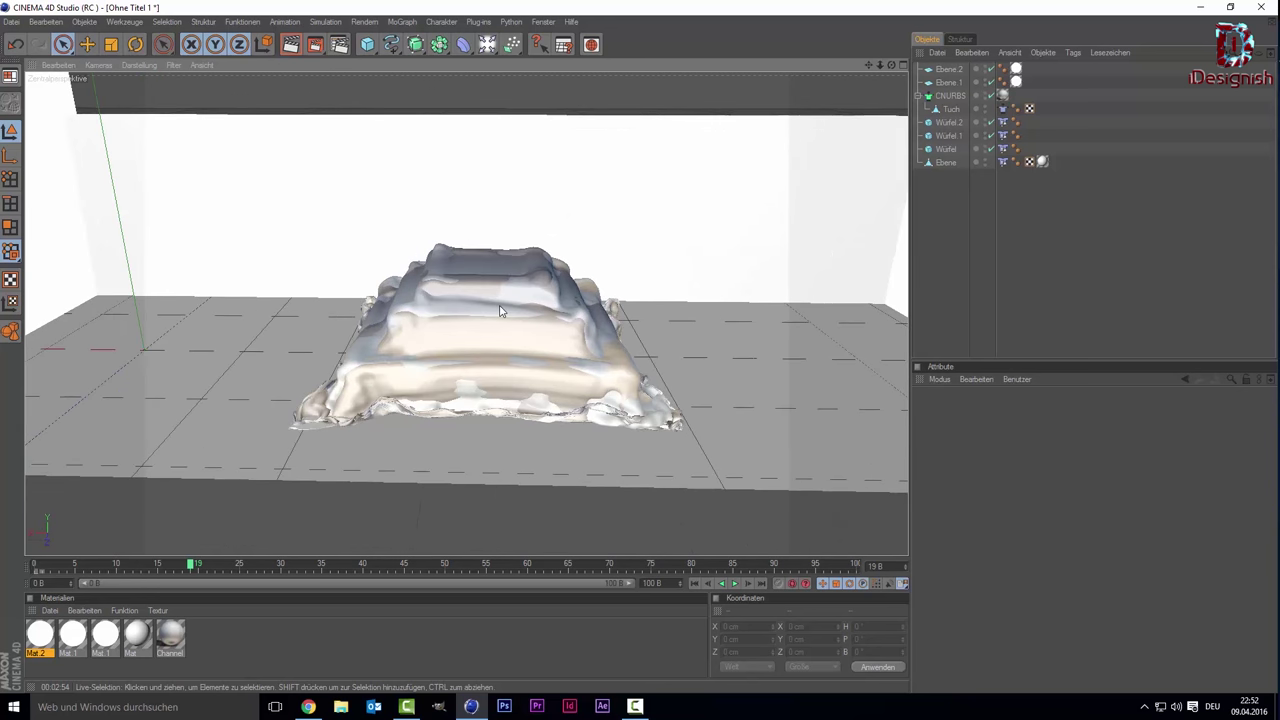
{"action": "scroll", "coordinate": [500, 310], "scroll_direction": "up", "scroll_amount": 1}
{"action": "scroll", "coordinate": [500, 310], "scroll_direction": "up", "scroll_amount": 2}
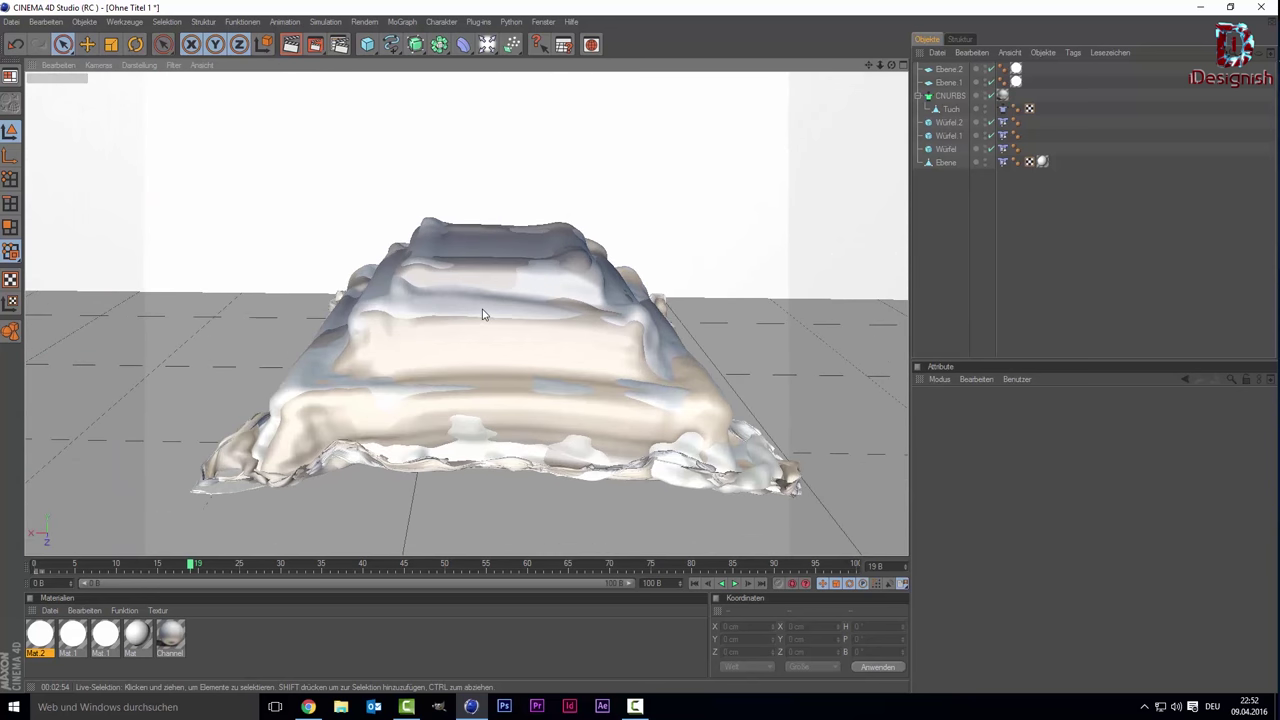